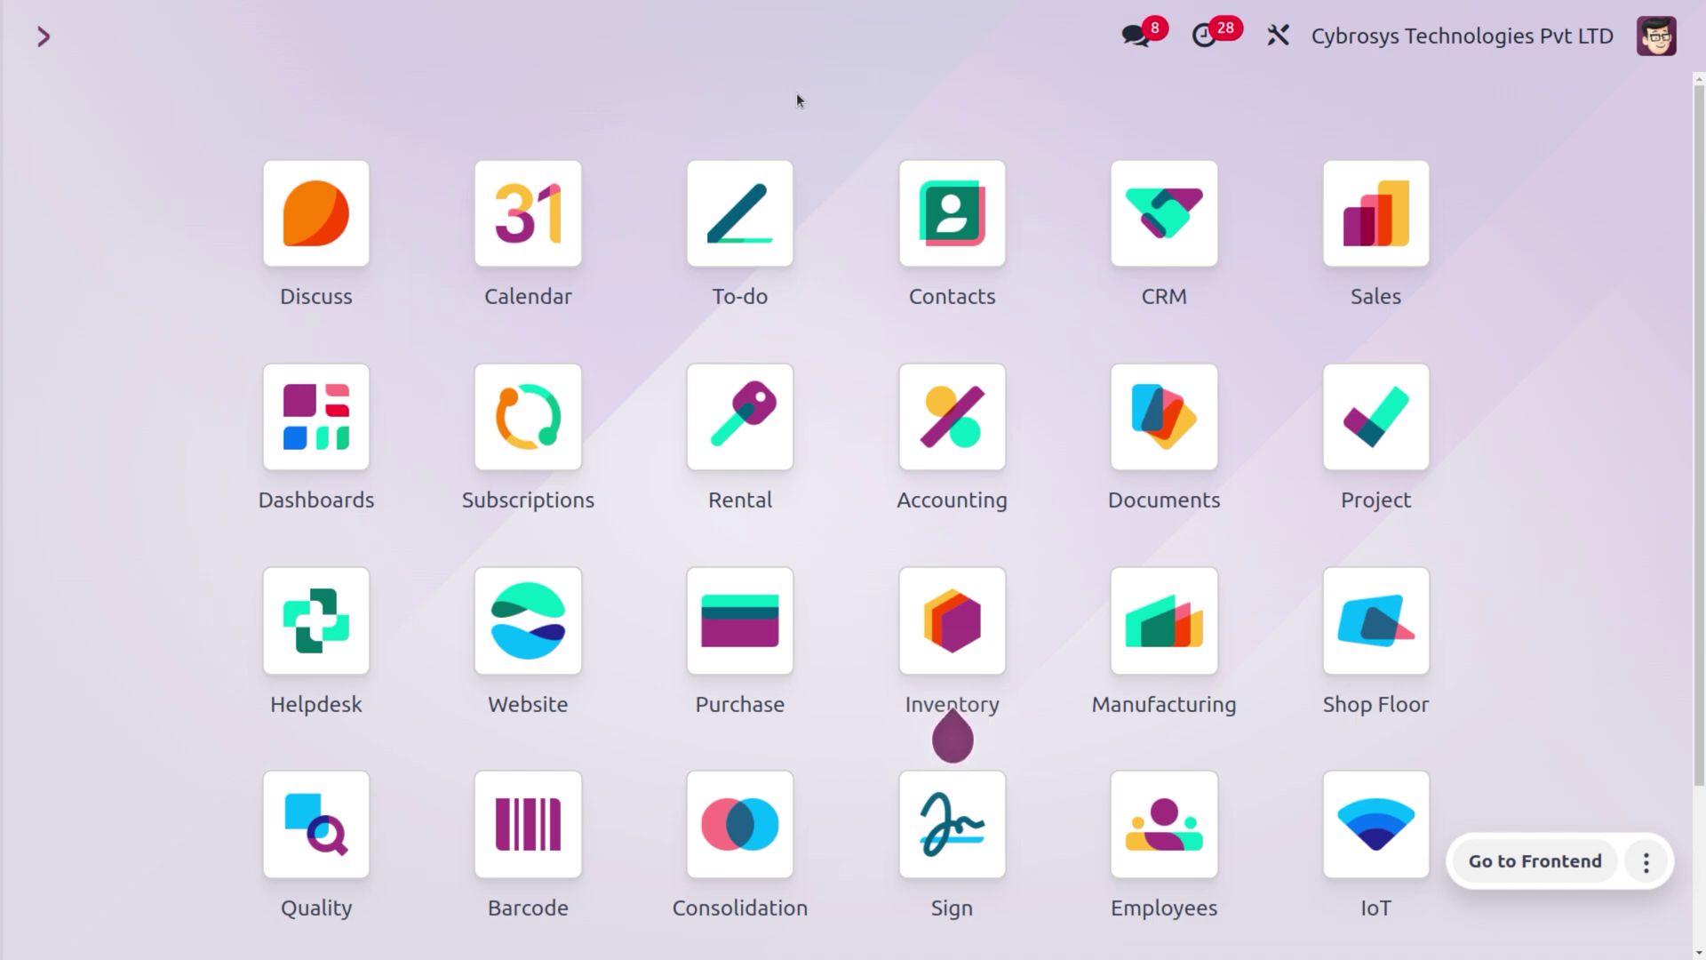
Open the Accounting app's settings and review the Analytics section for the Analytic Accounting and Budget Management options.
text(acc)
key(Return)
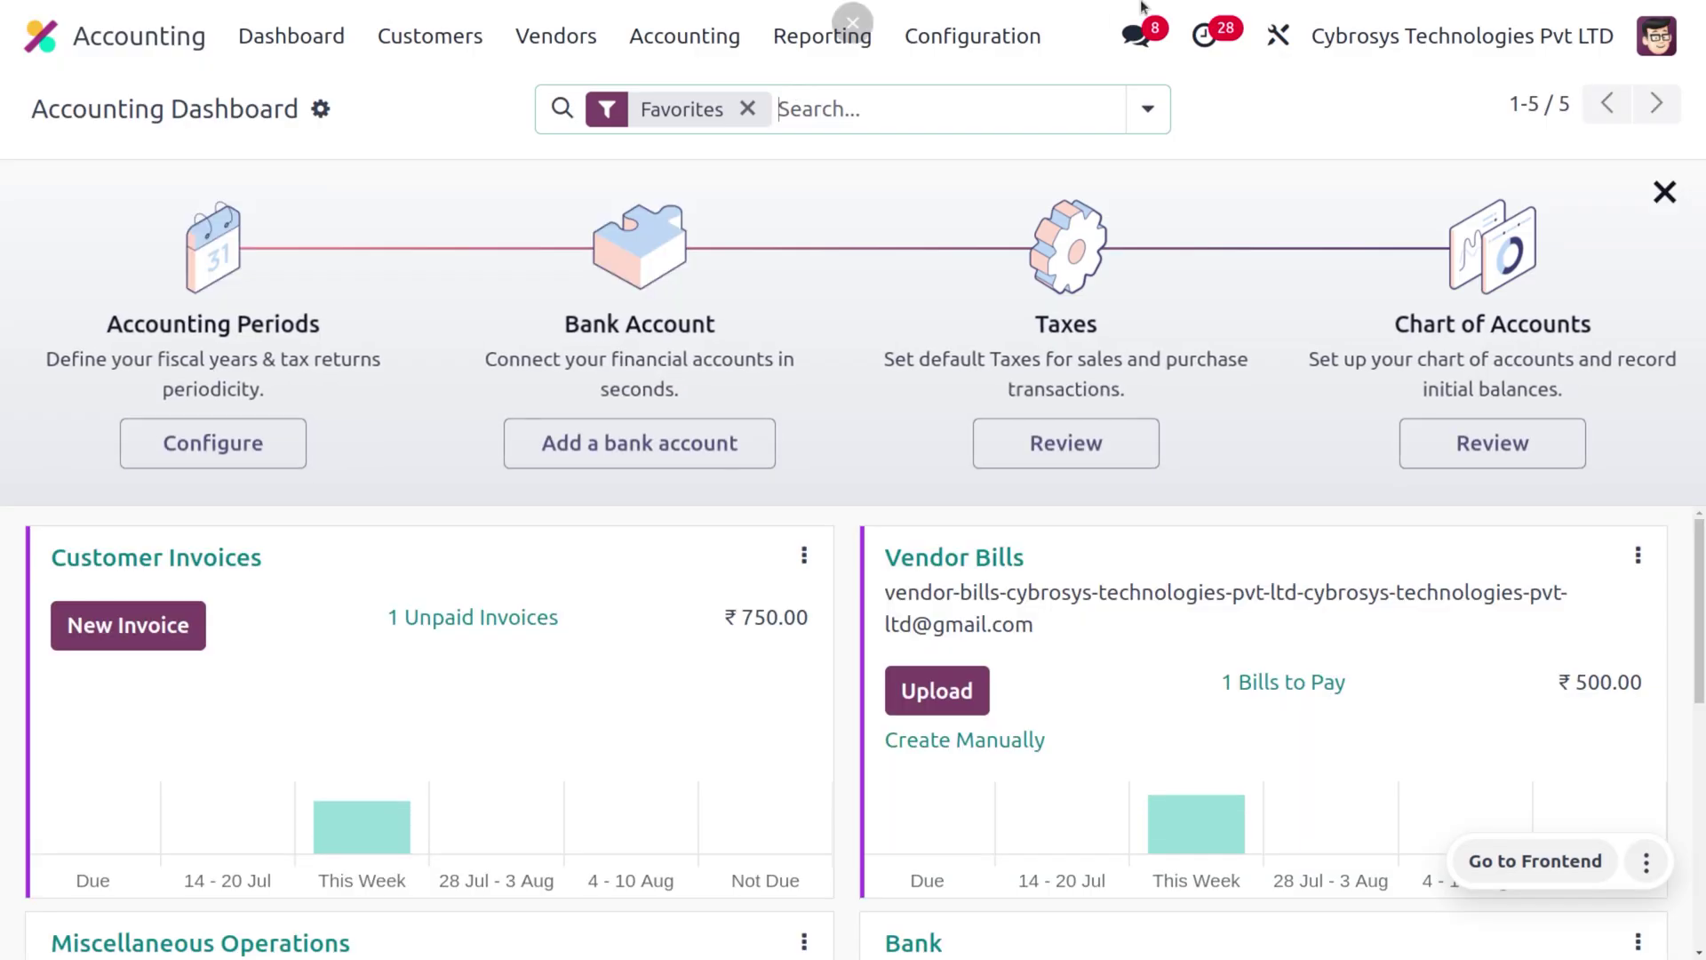
click(996, 39)
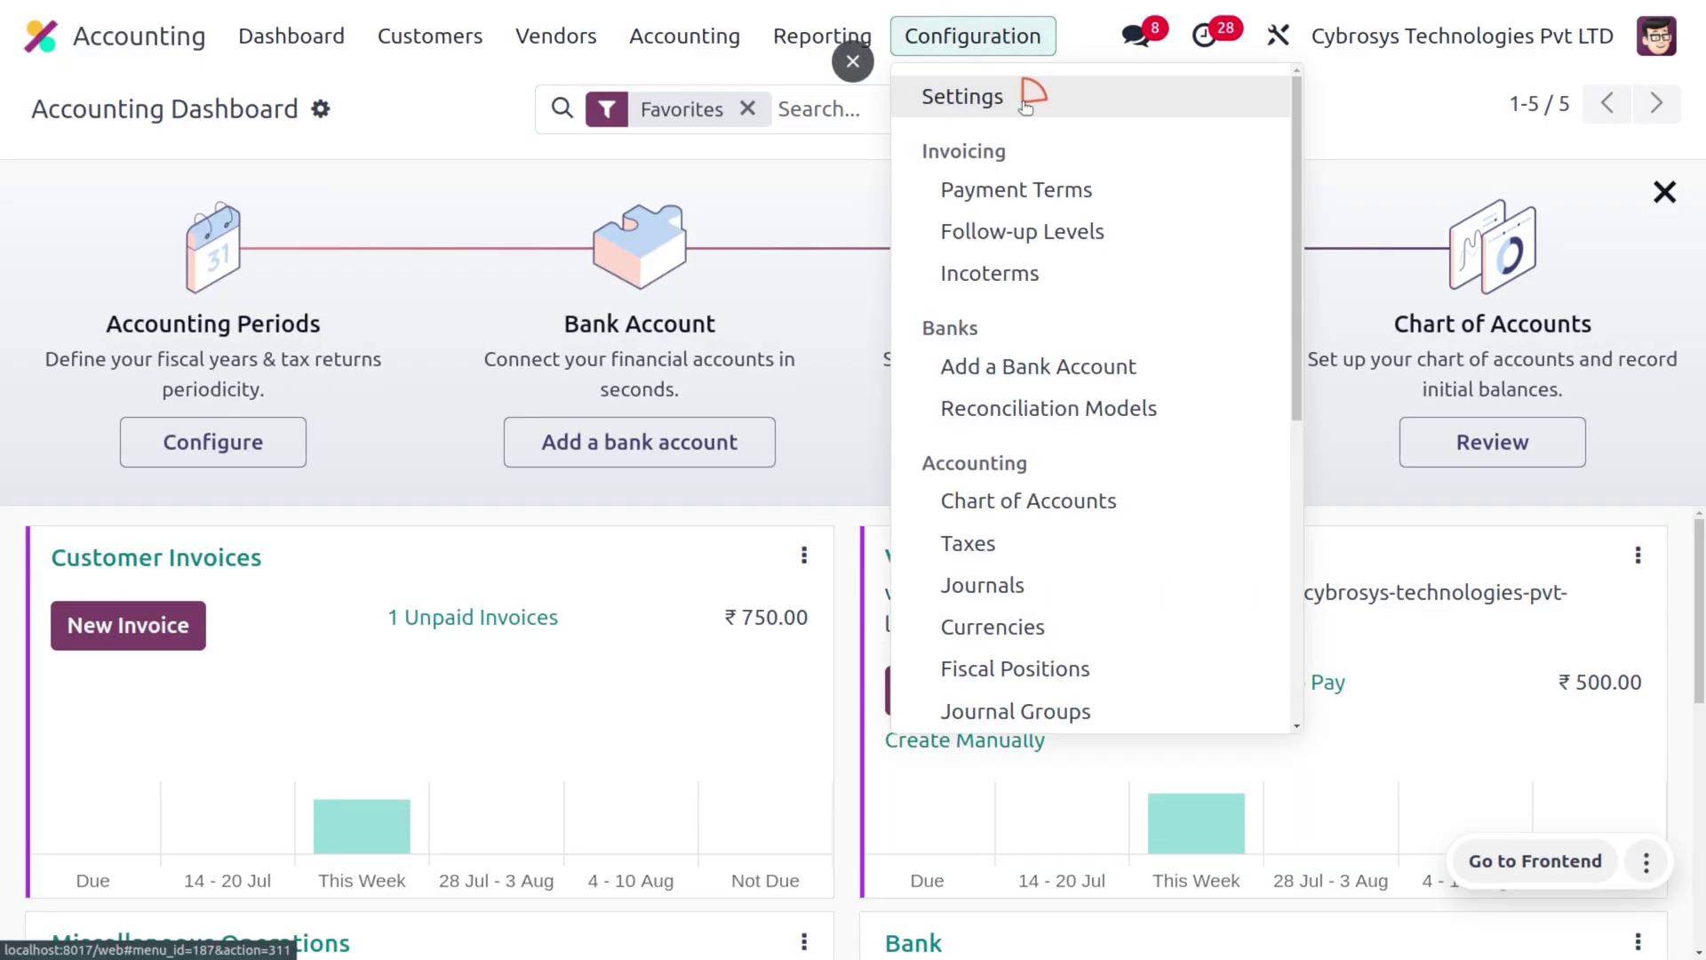
click(1031, 94)
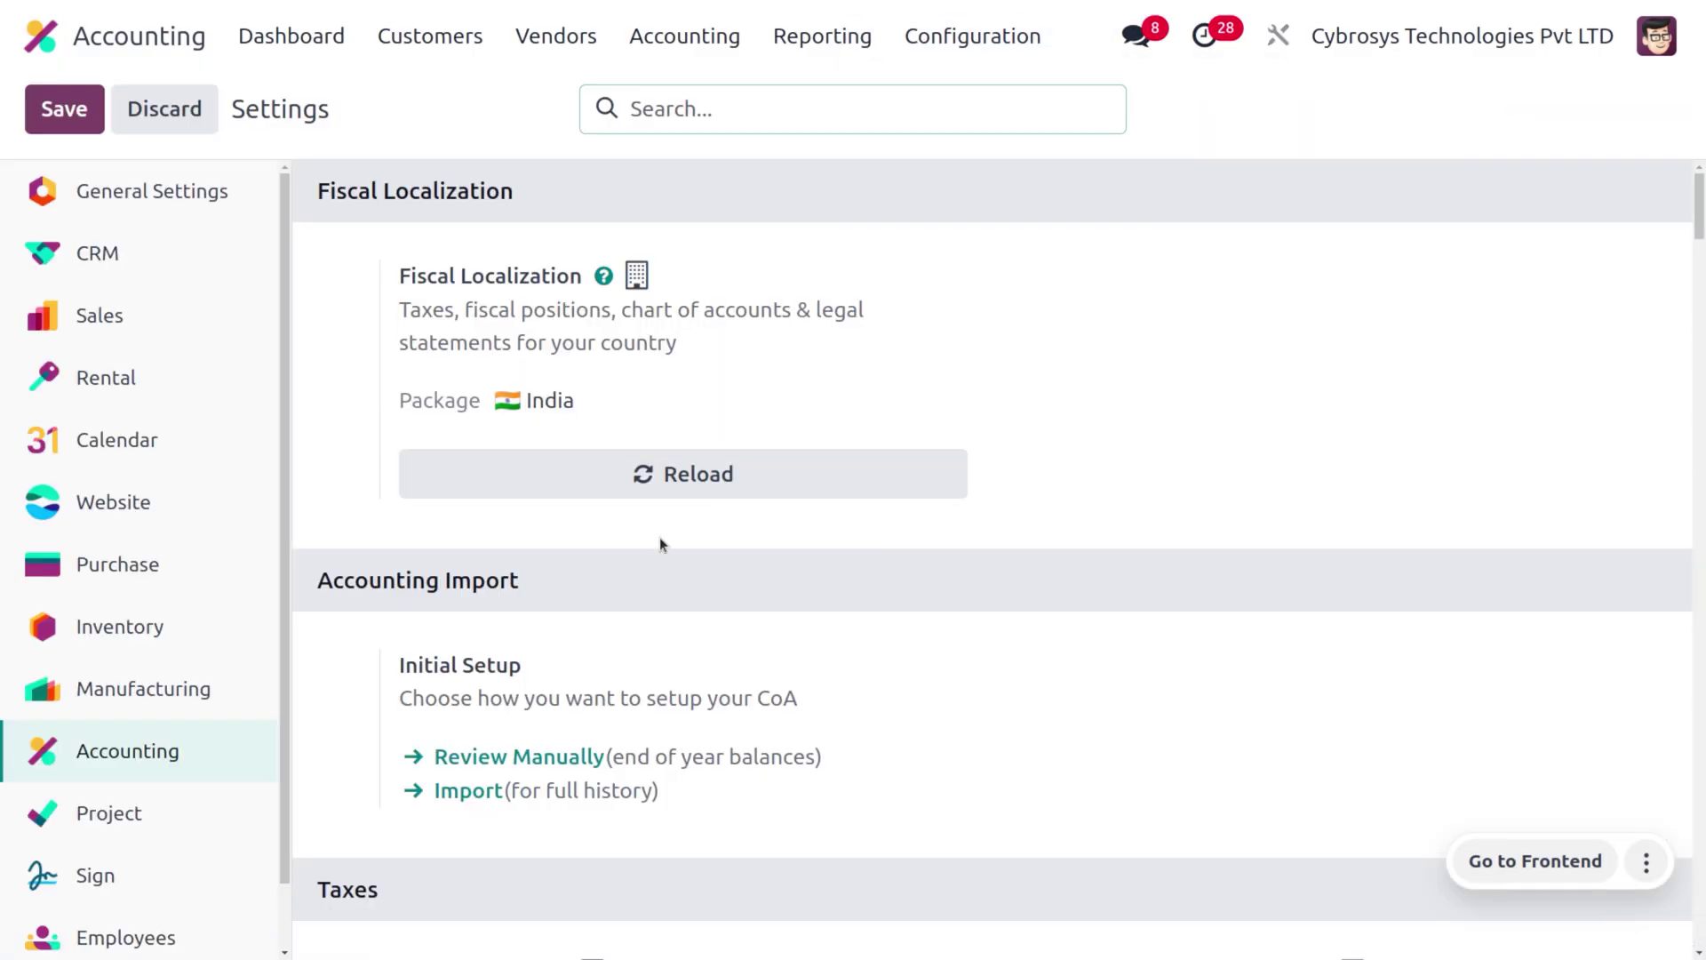
scroll(601, 771, down, 10)
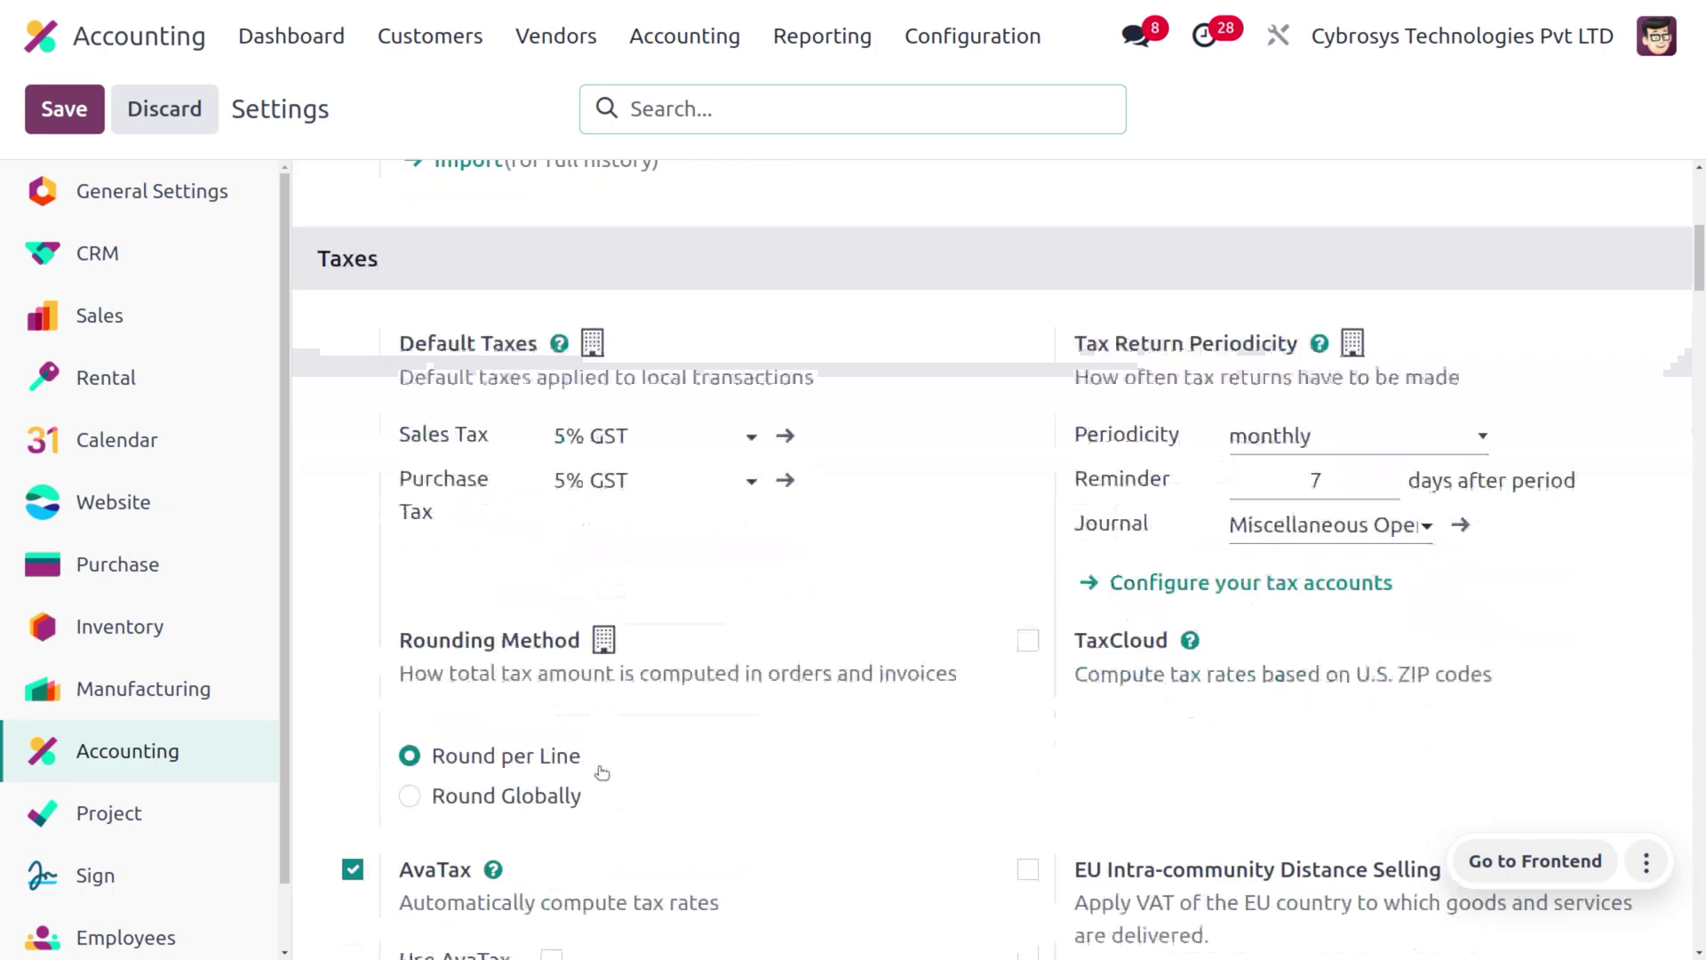
scroll(601, 772, down, 15)
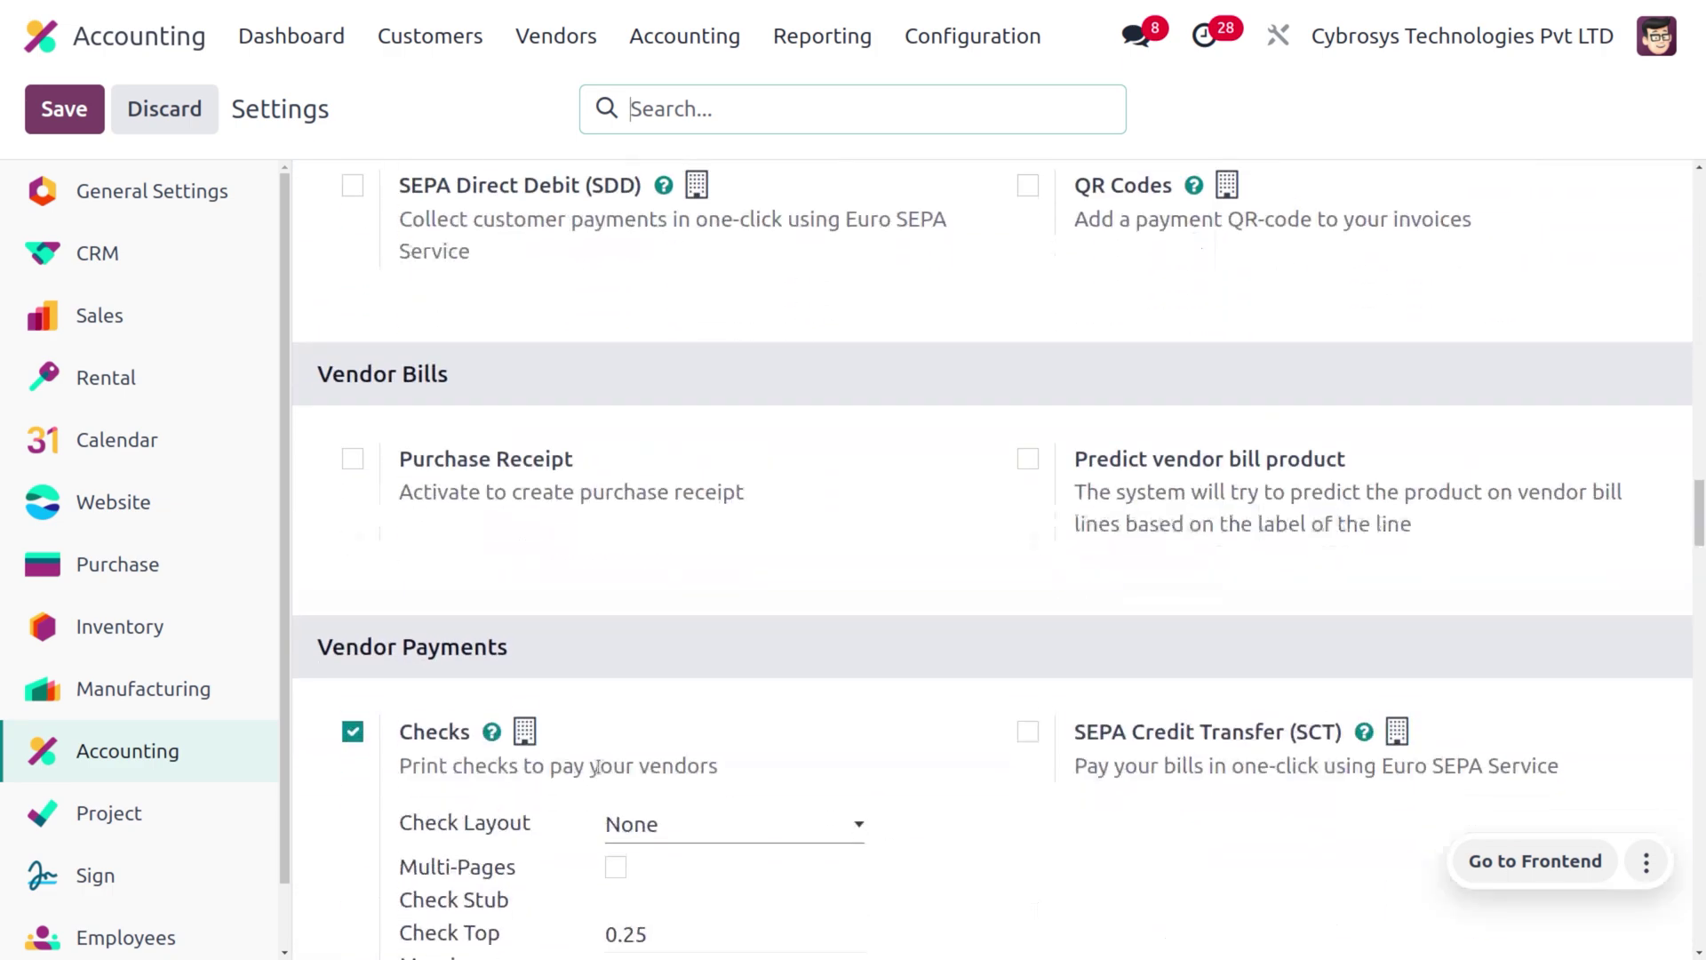
scroll(599, 766, down, 15)
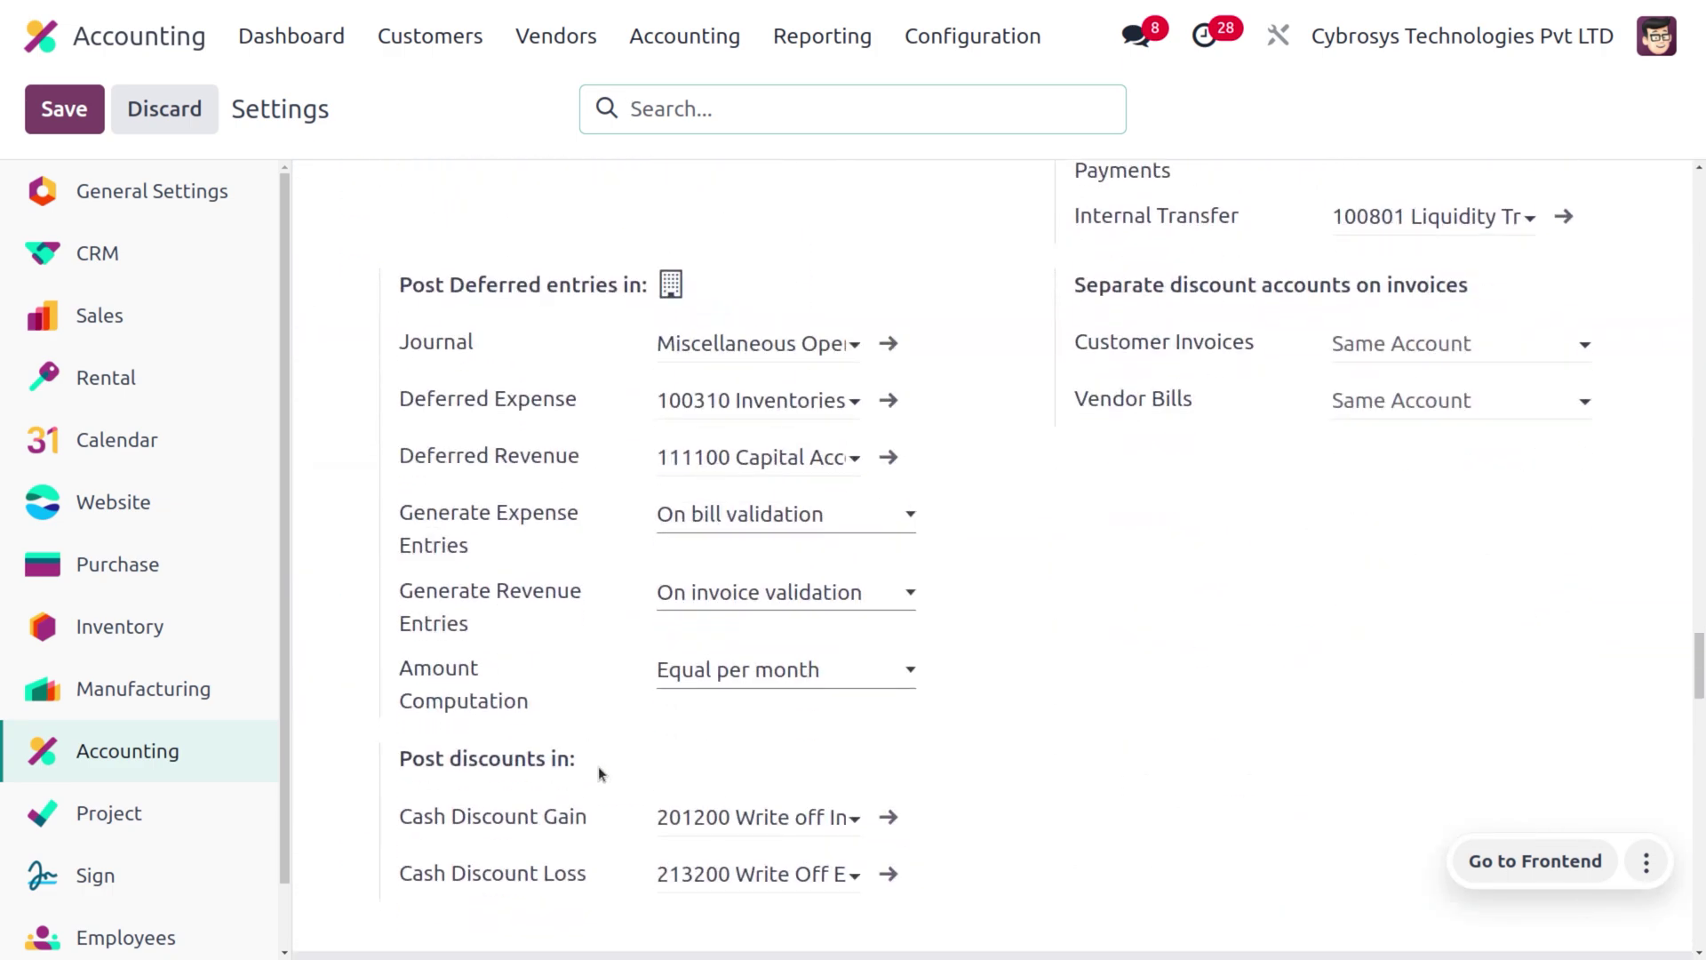
scroll(599, 766, down, 7)
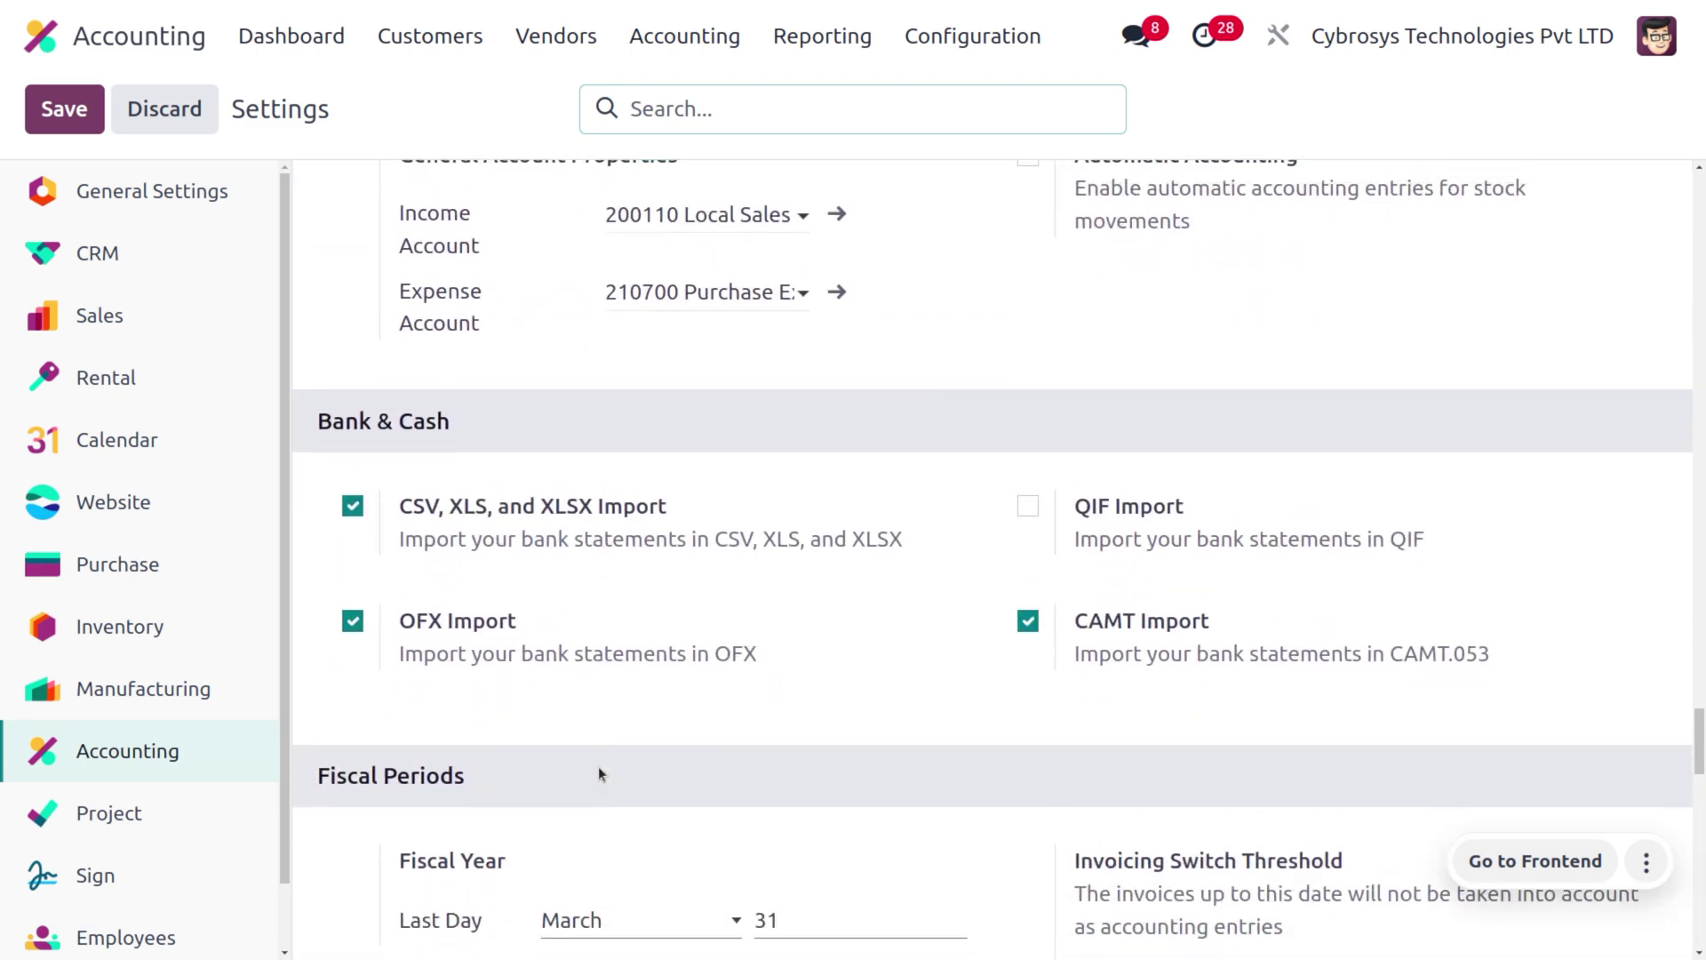
scroll(598, 766, down, 7)
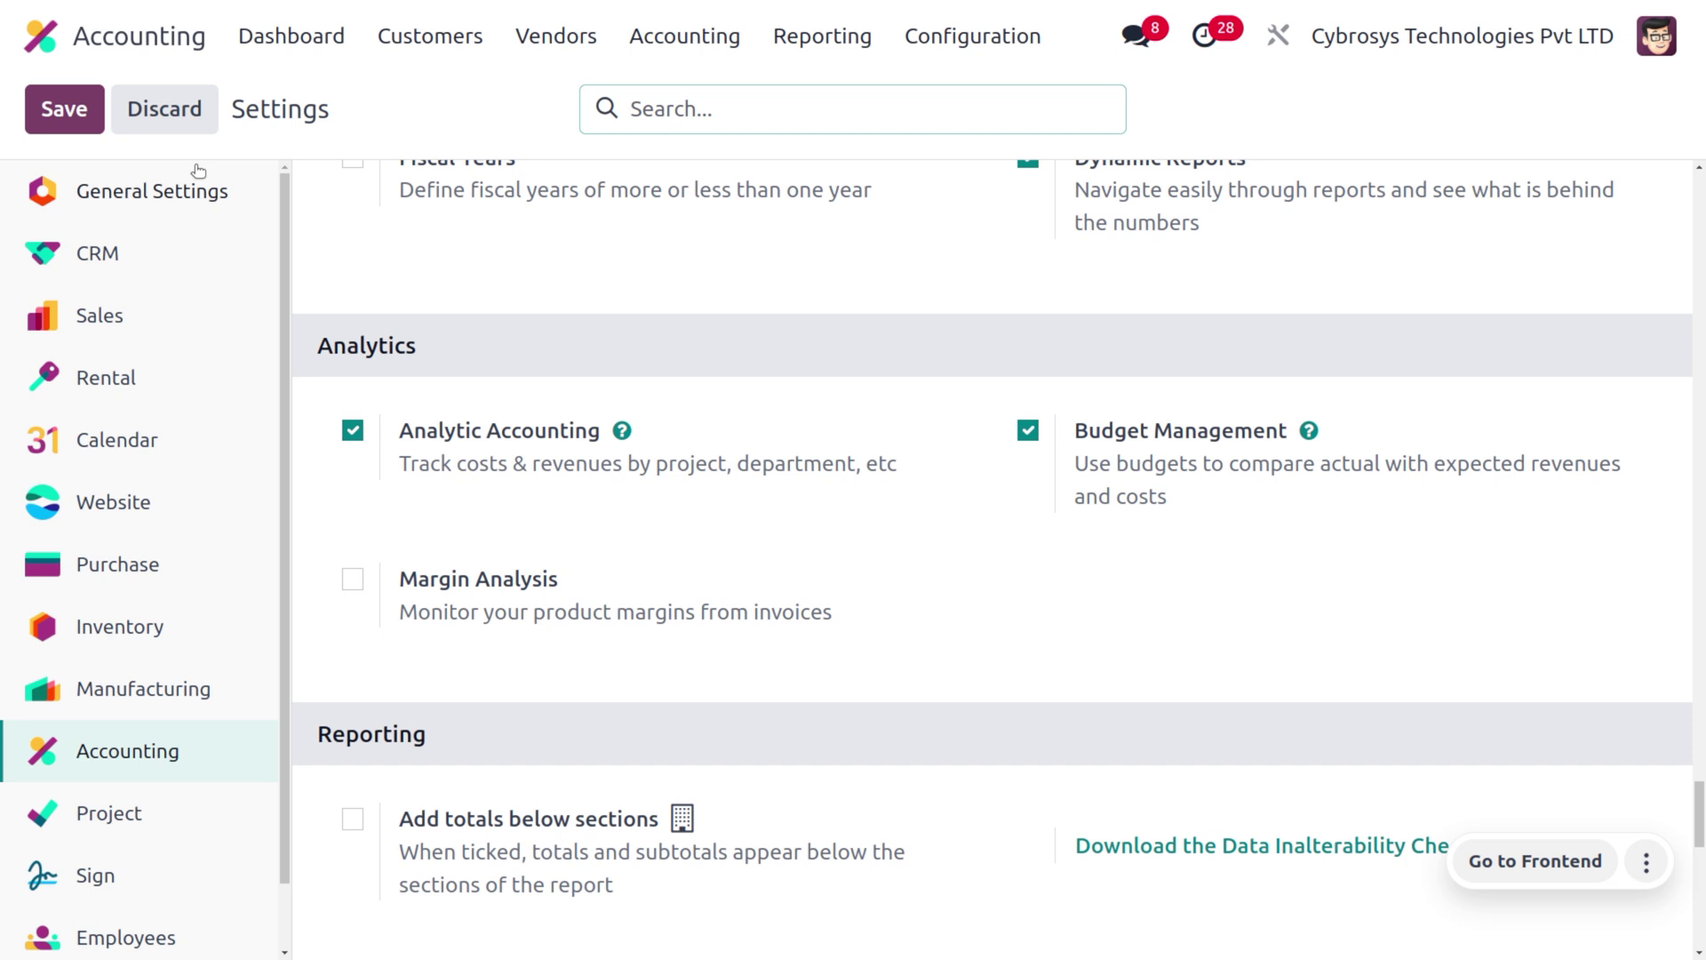
Open the budgetary positions list and start a new position named "Smith &Co Expenses".
click(977, 34)
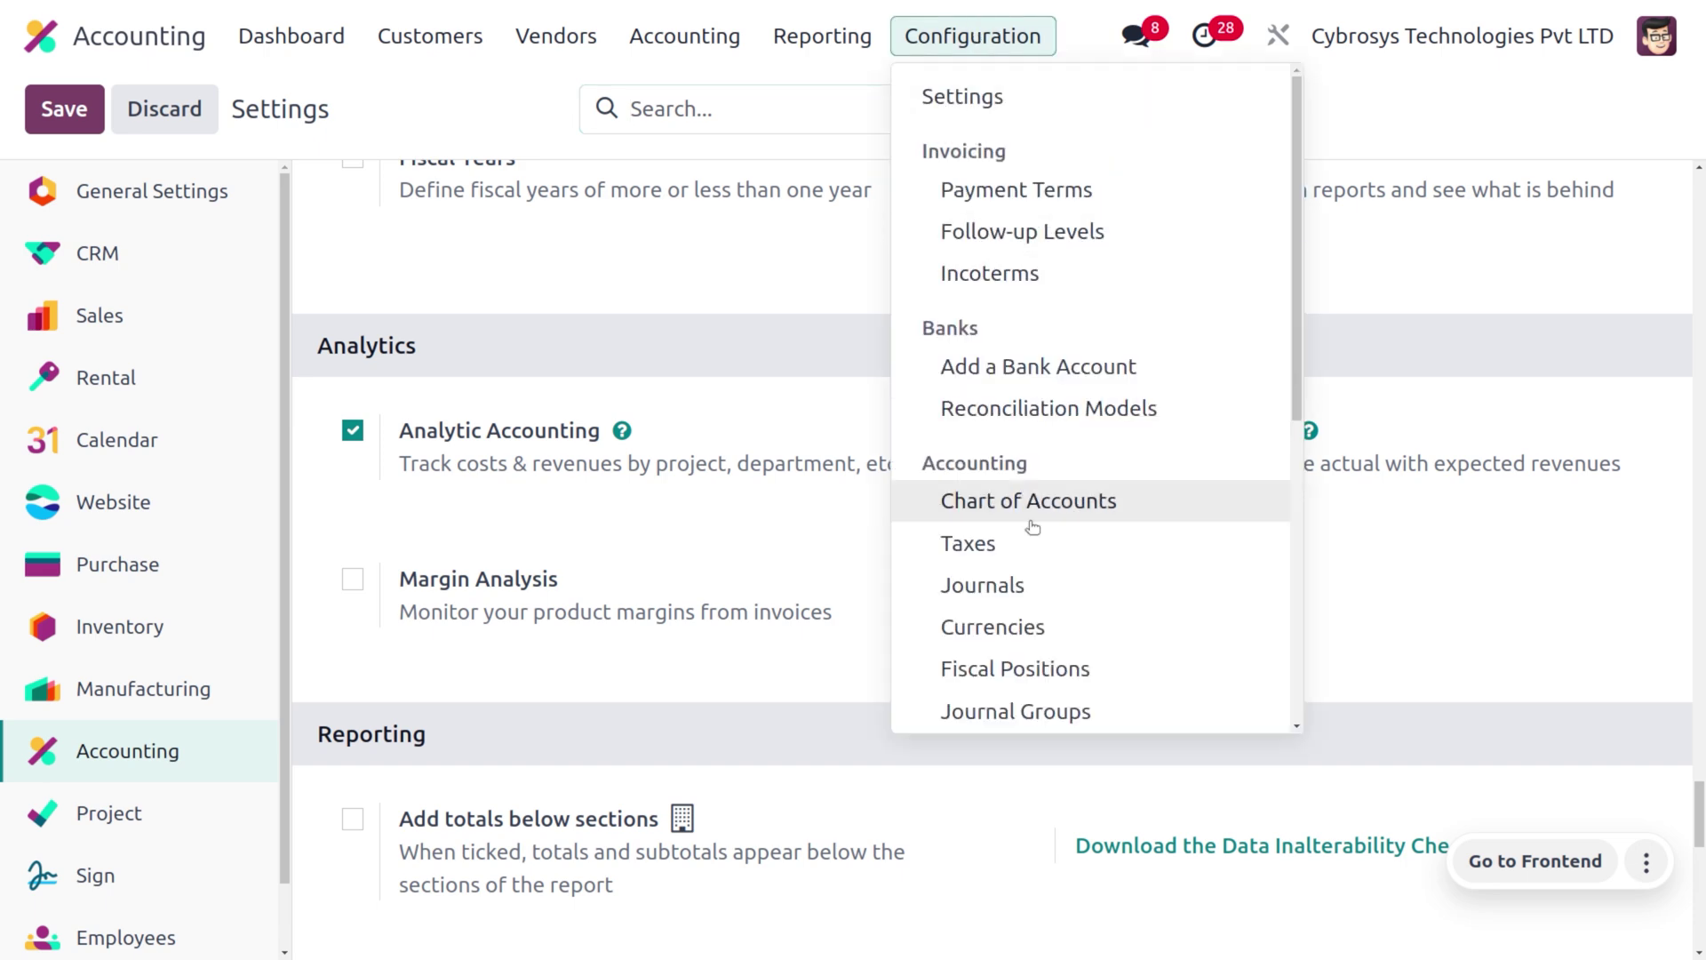
scroll(1058, 623, down, 4)
scroll(1053, 618, down, 2)
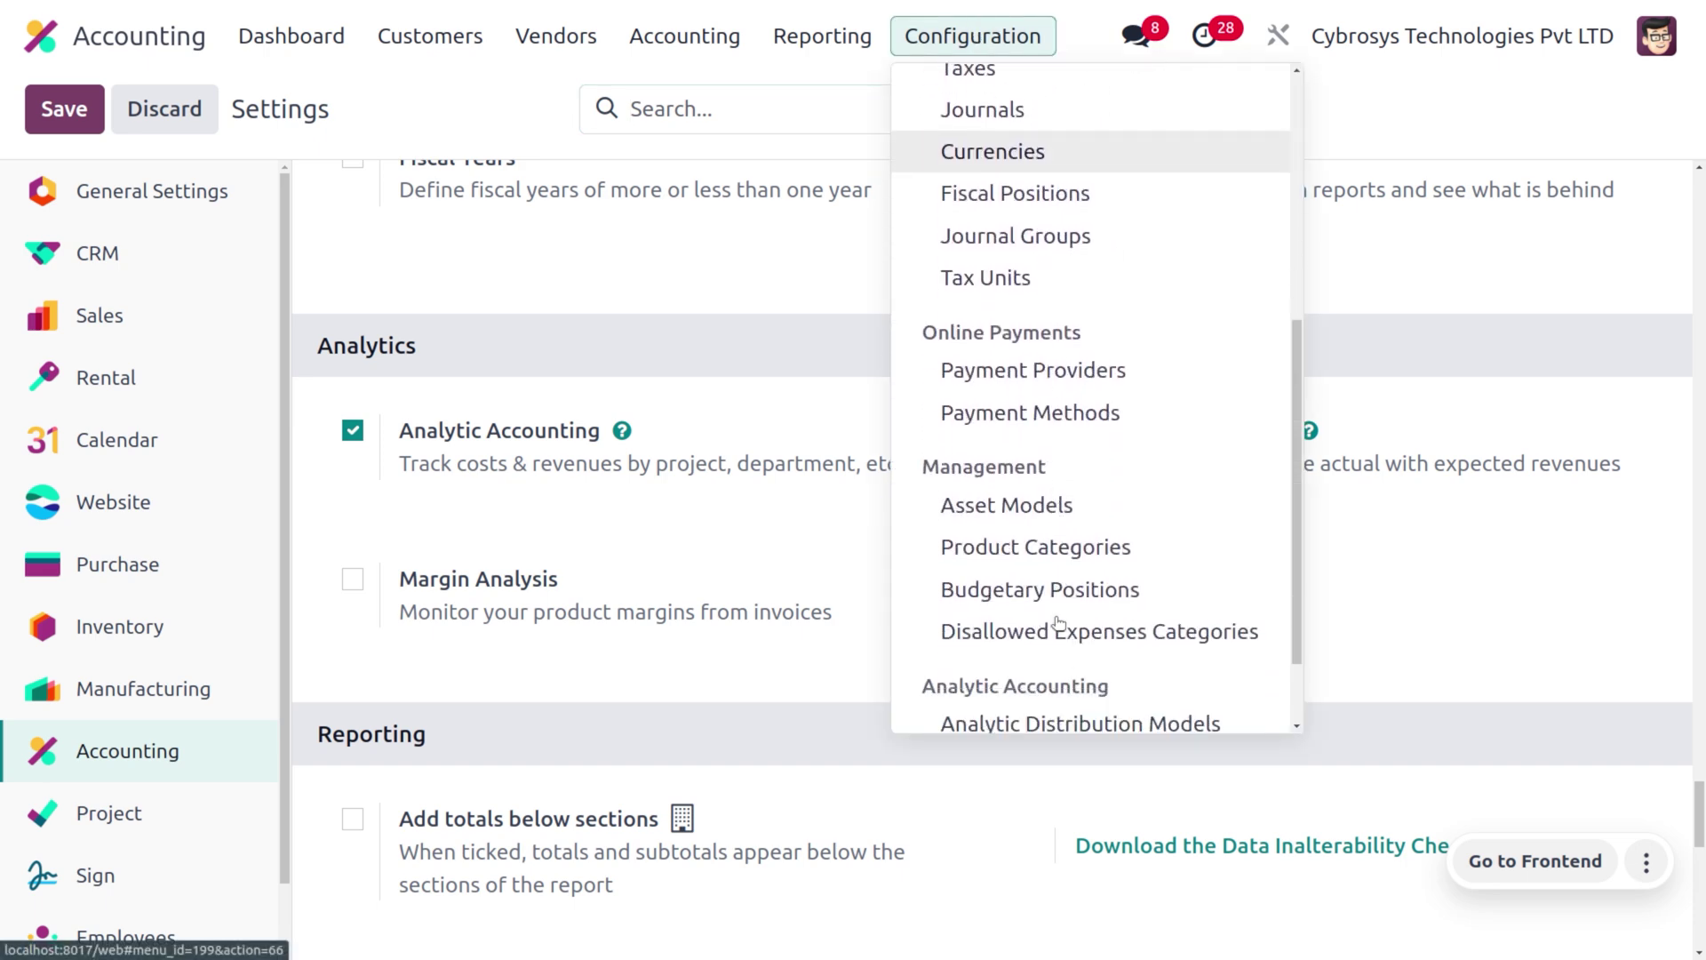
click(1035, 589)
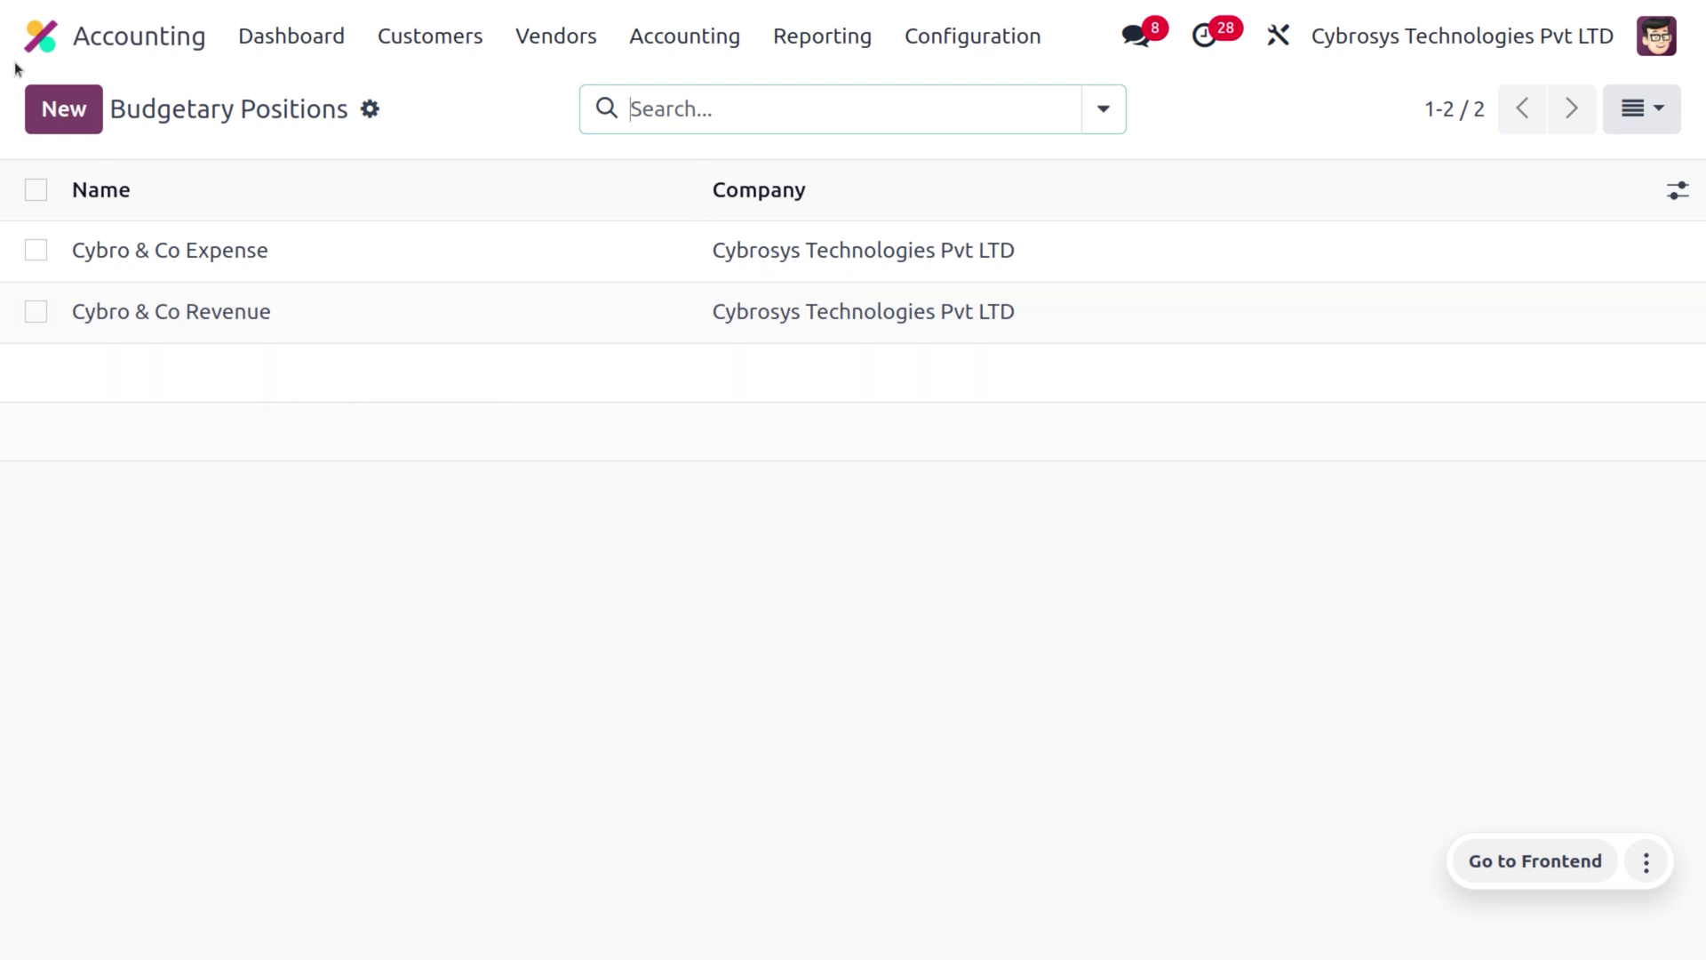
click(55, 108)
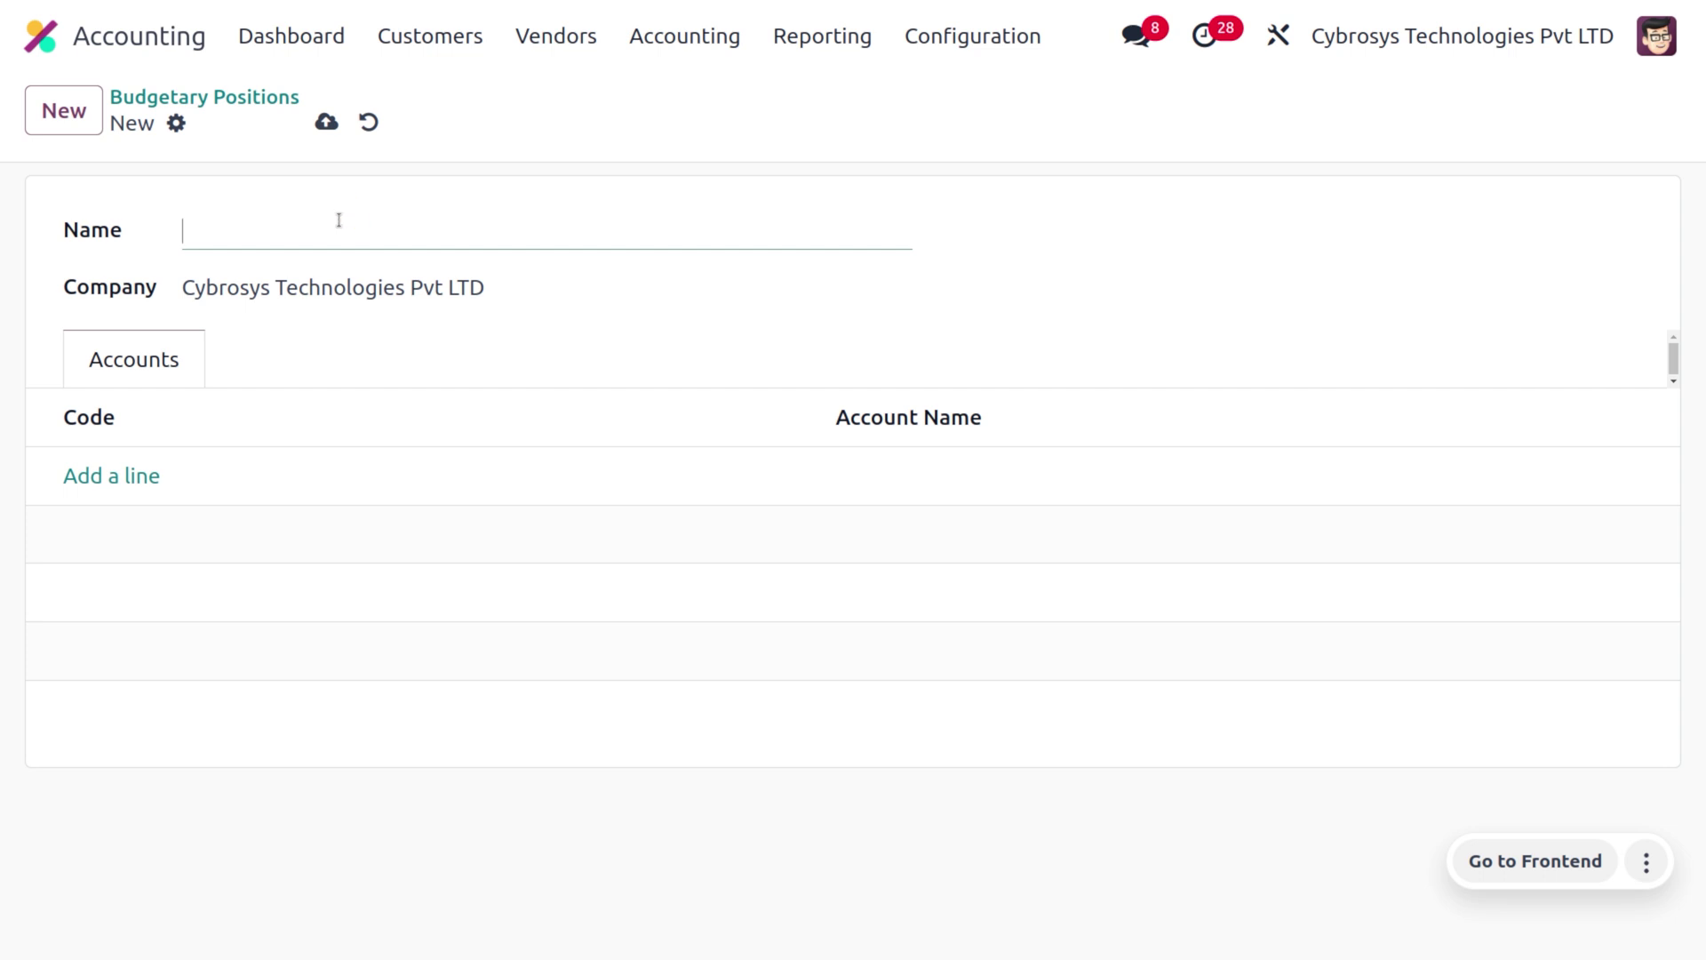
text(Smith &Co Expenses)
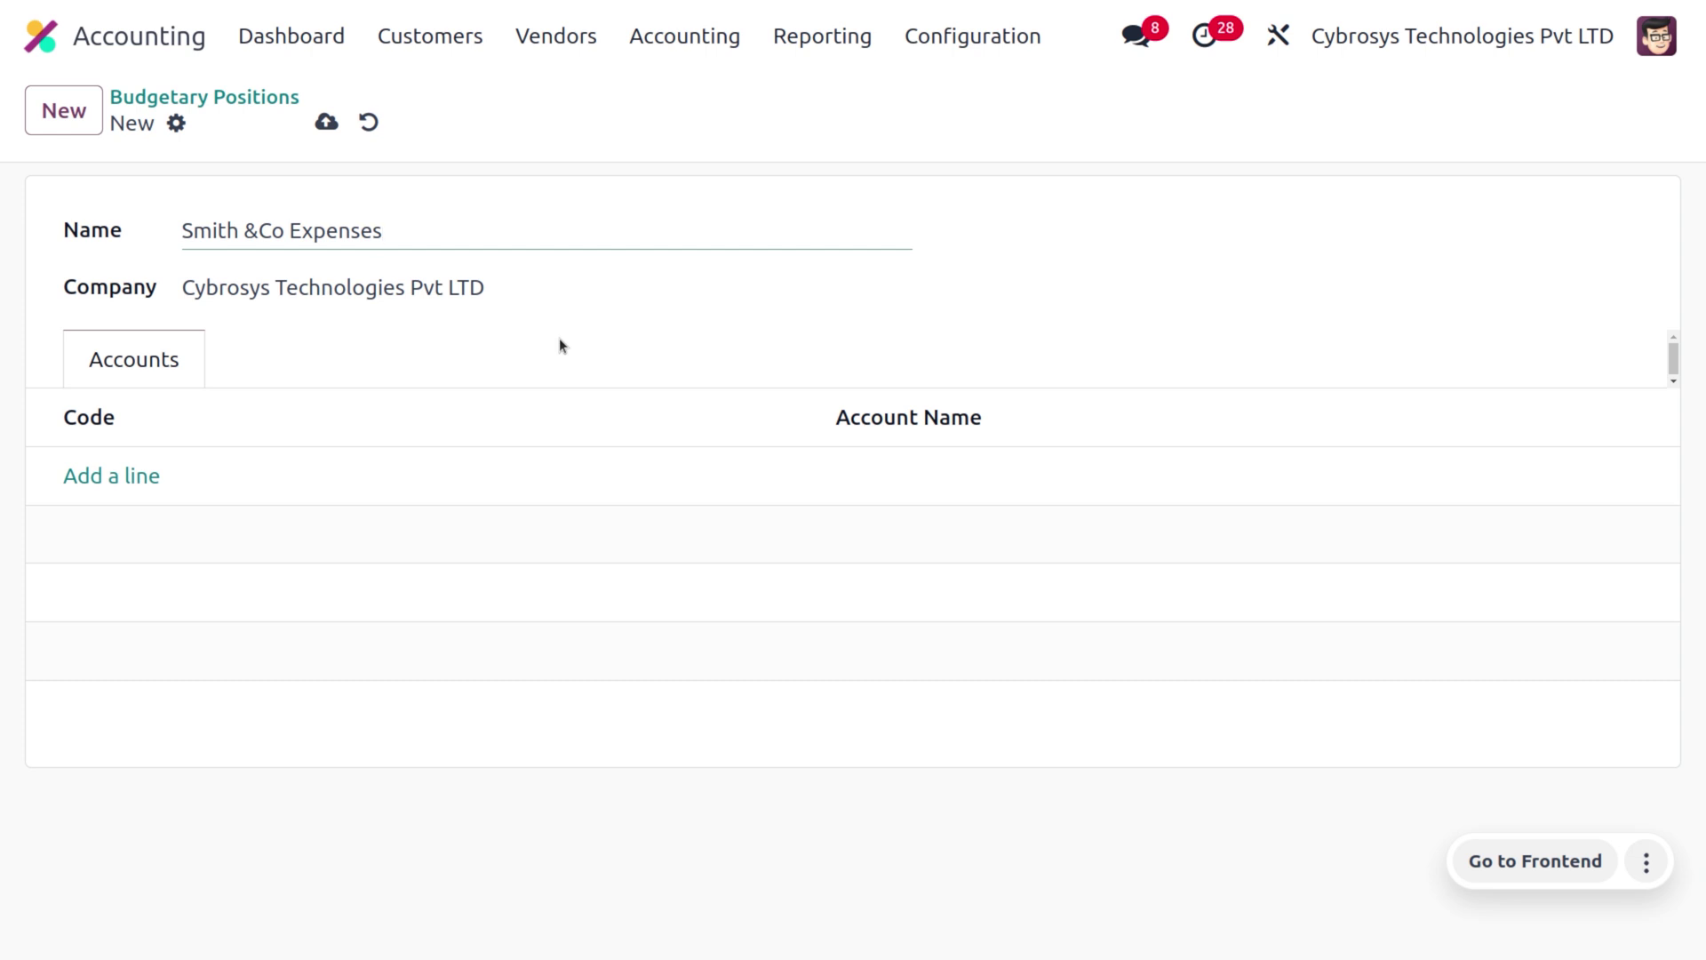
Create a new account for this position with code 600000, name "Smith&co Expense" and type Expenses, saving it and starting another.
click(133, 477)
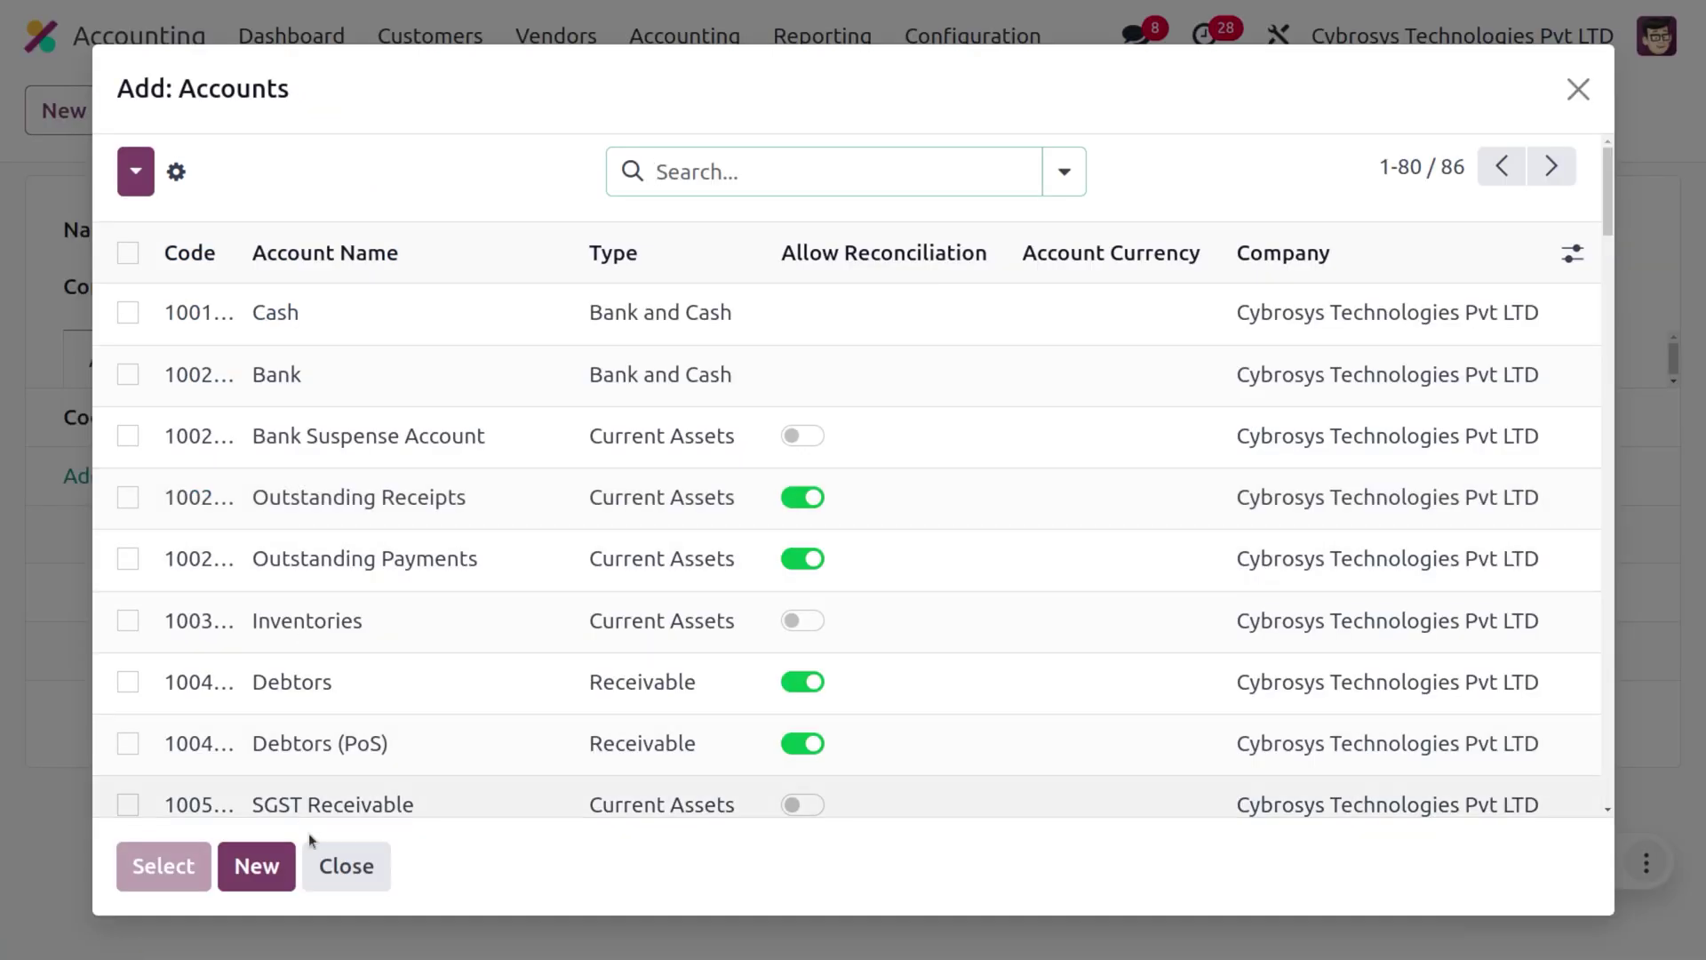
click(276, 890)
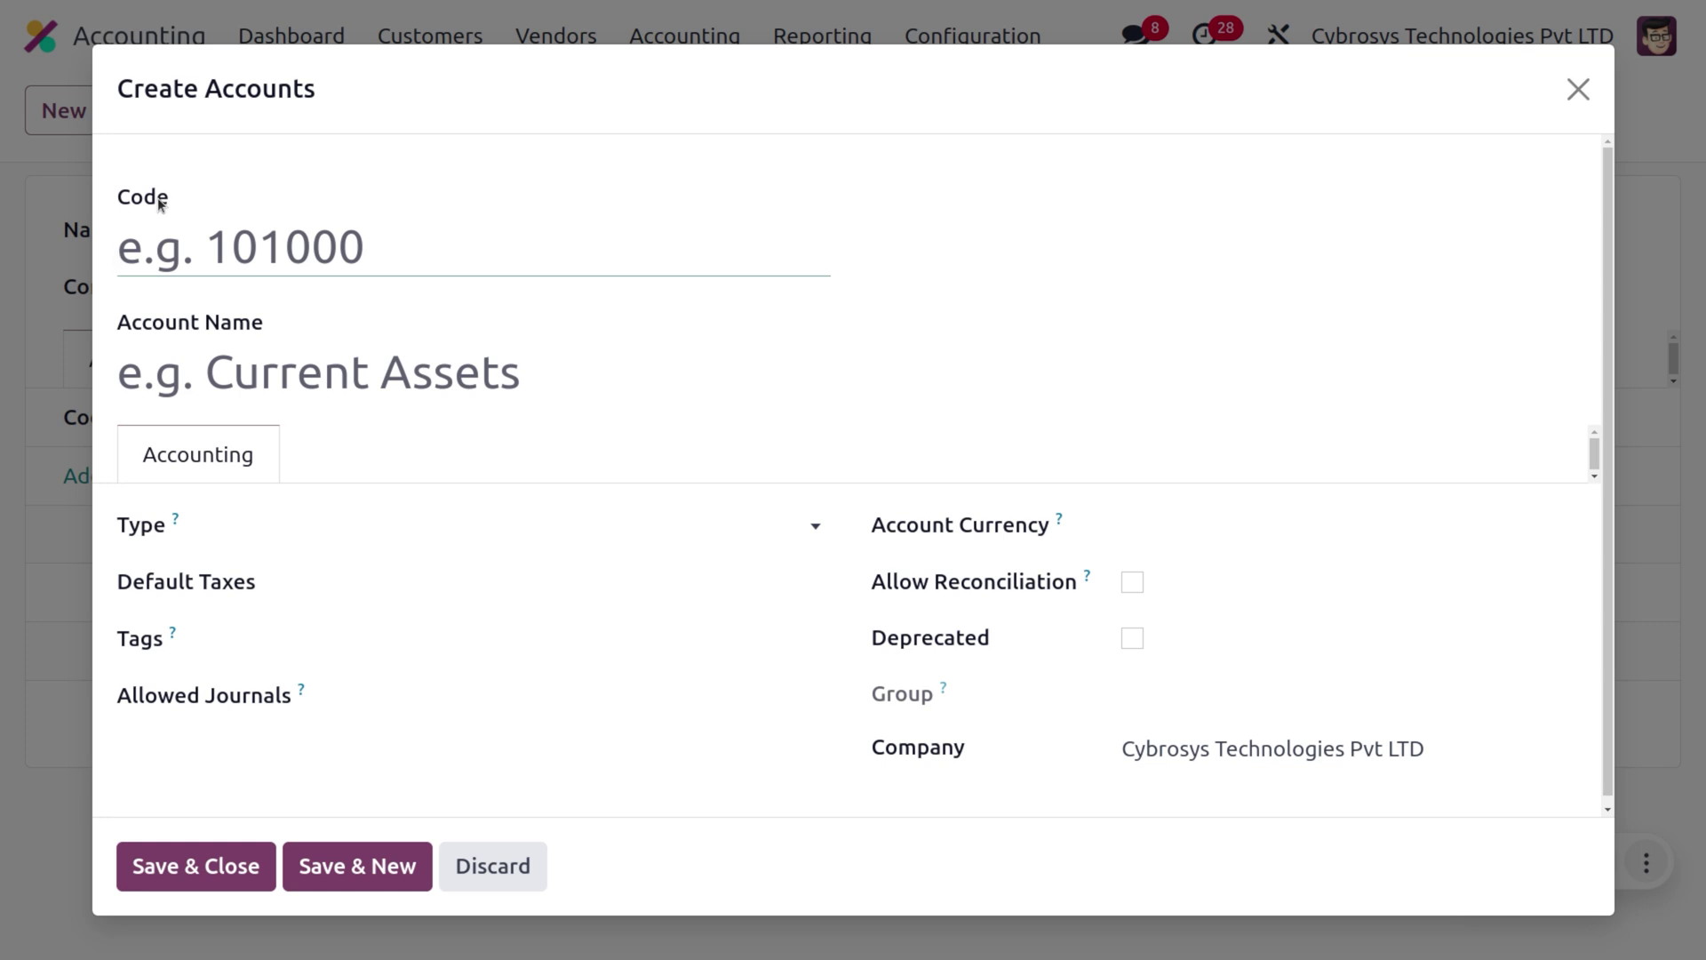
text(6000)
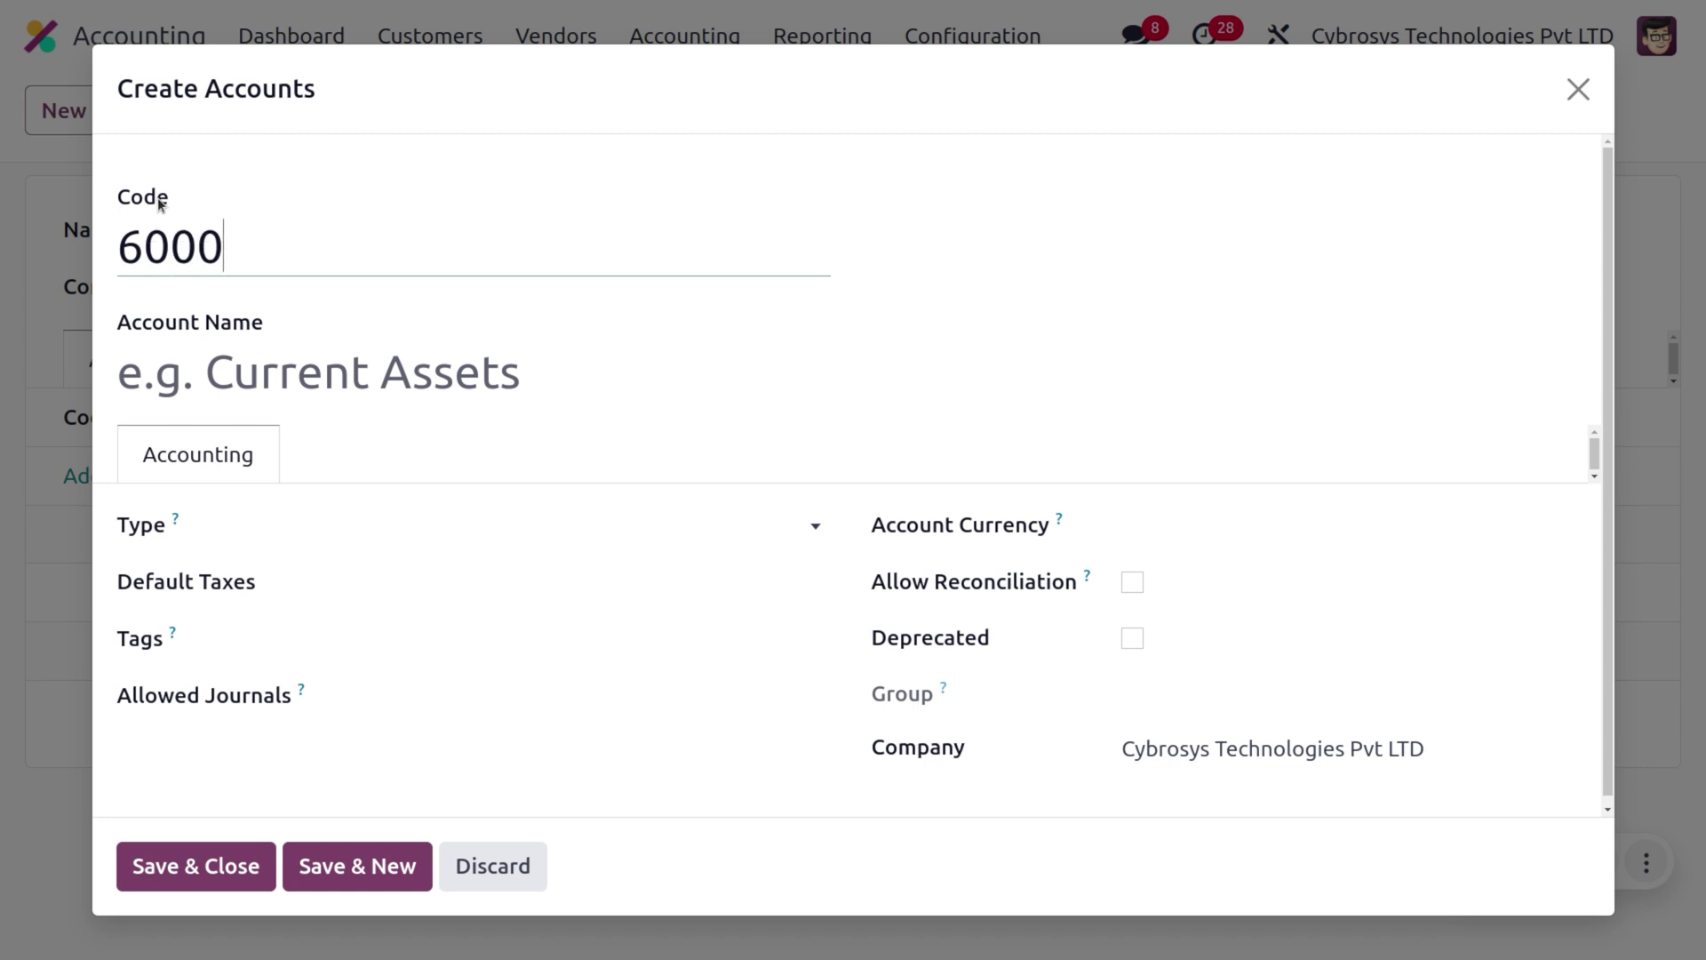
text(00)
click(253, 377)
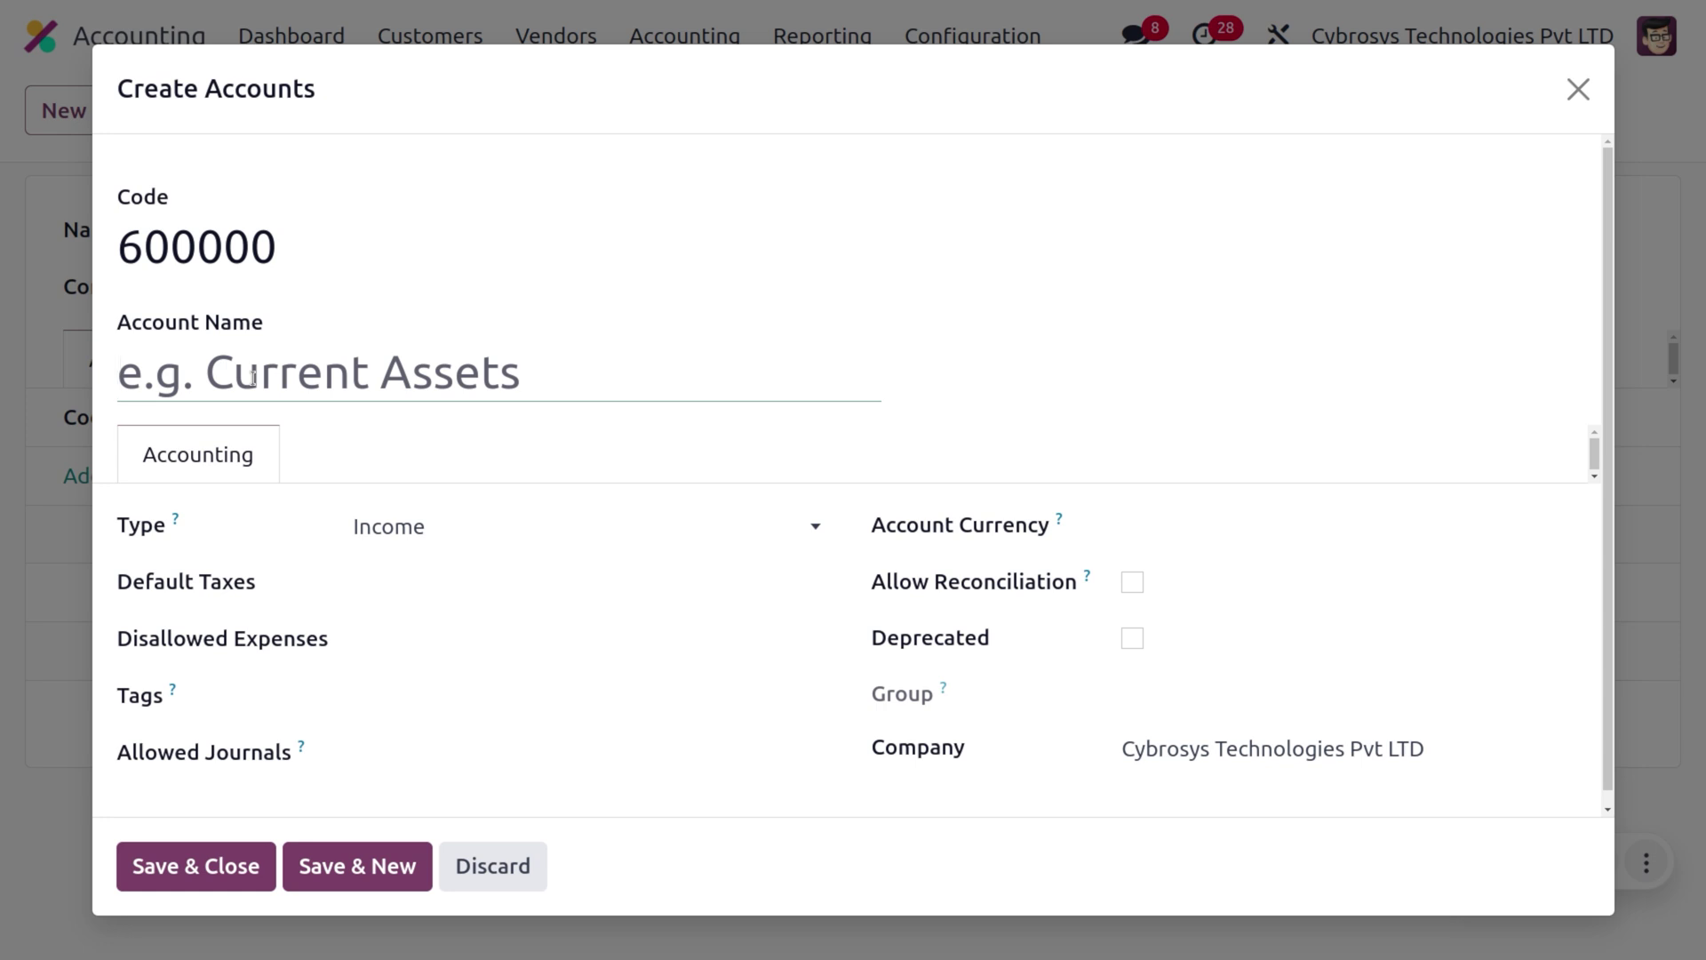
text(Smith)
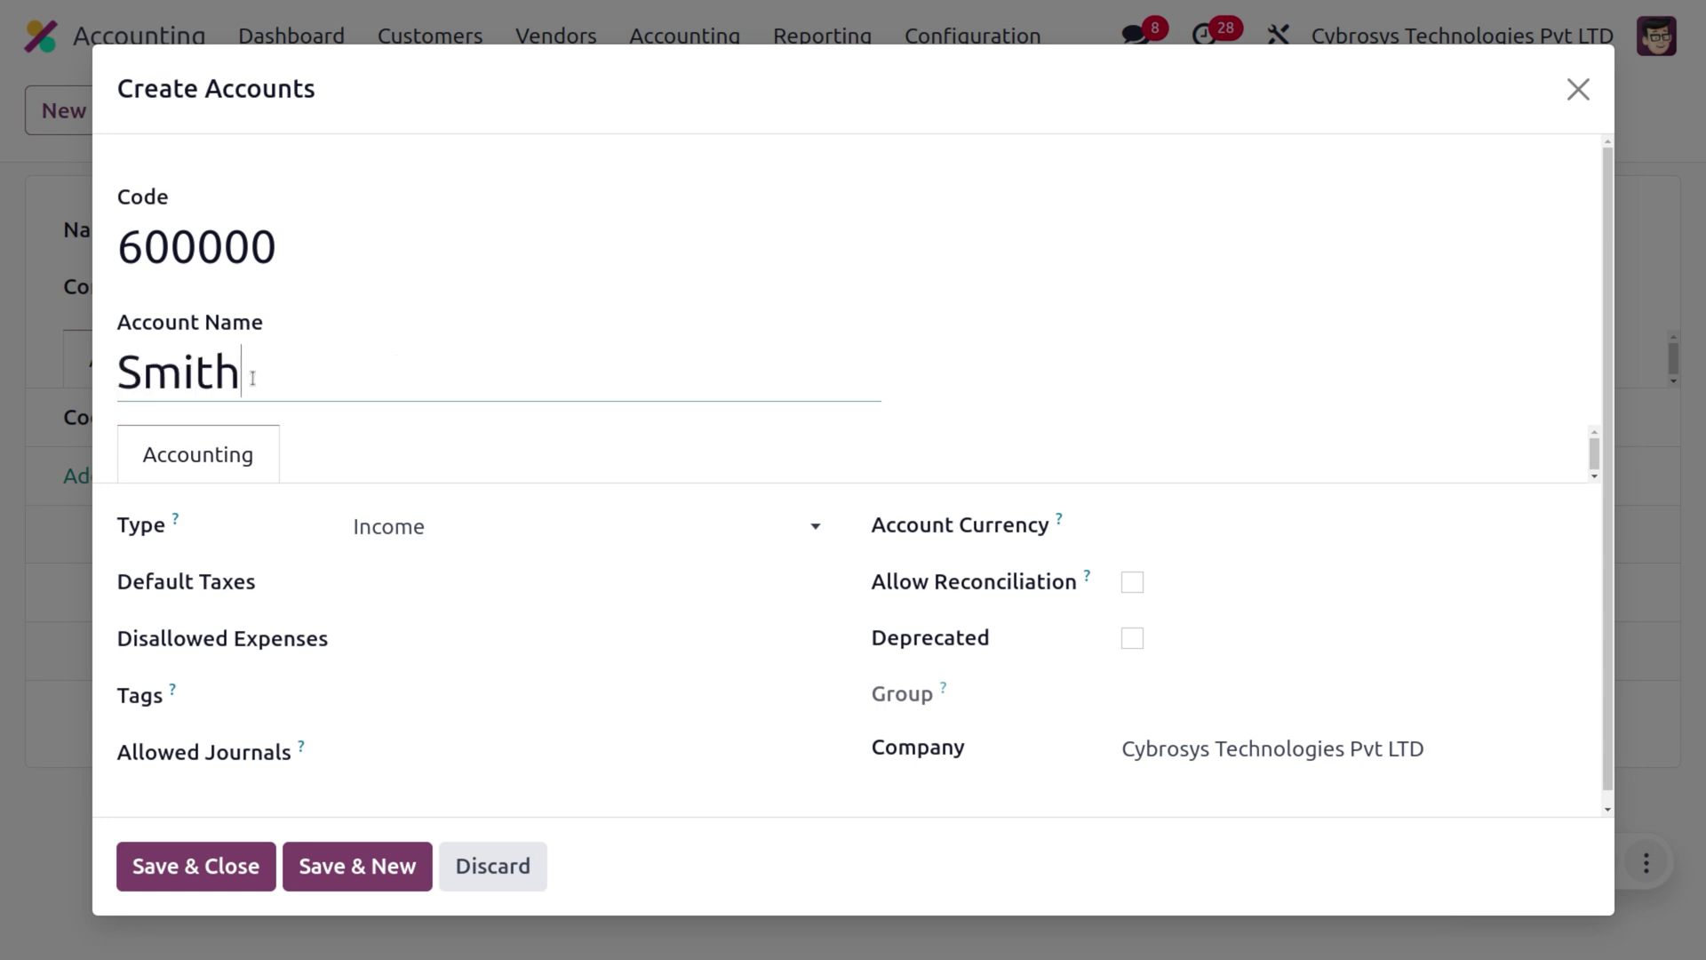
text(&co Expense)
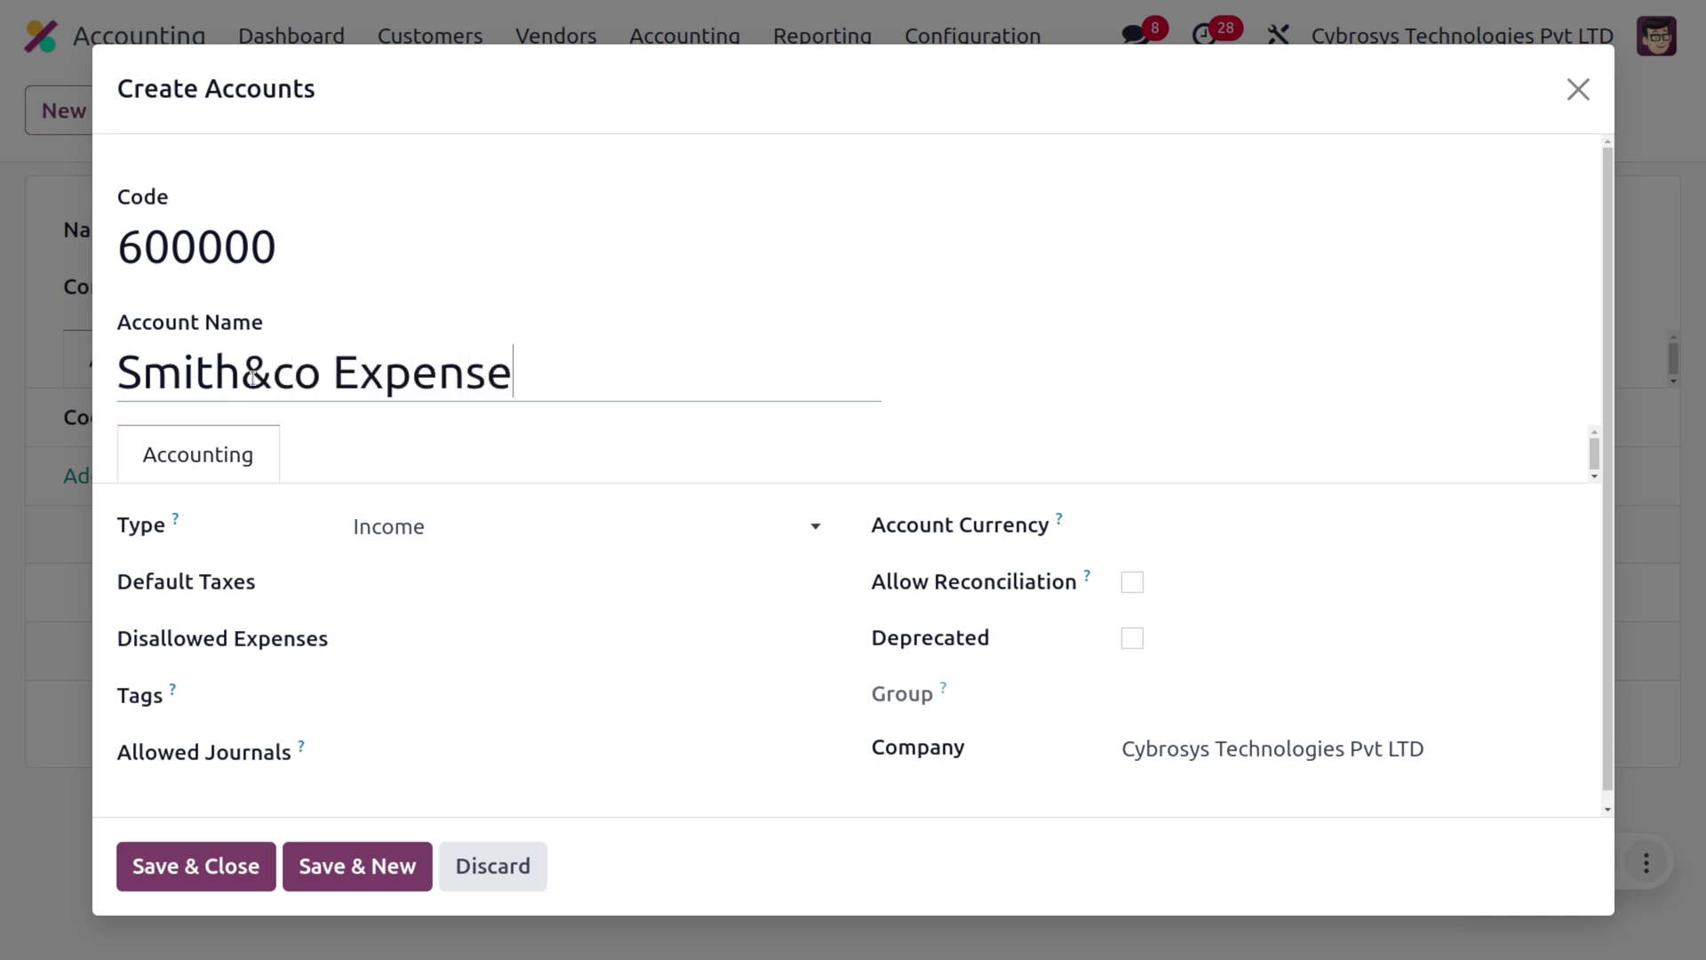
click(452, 535)
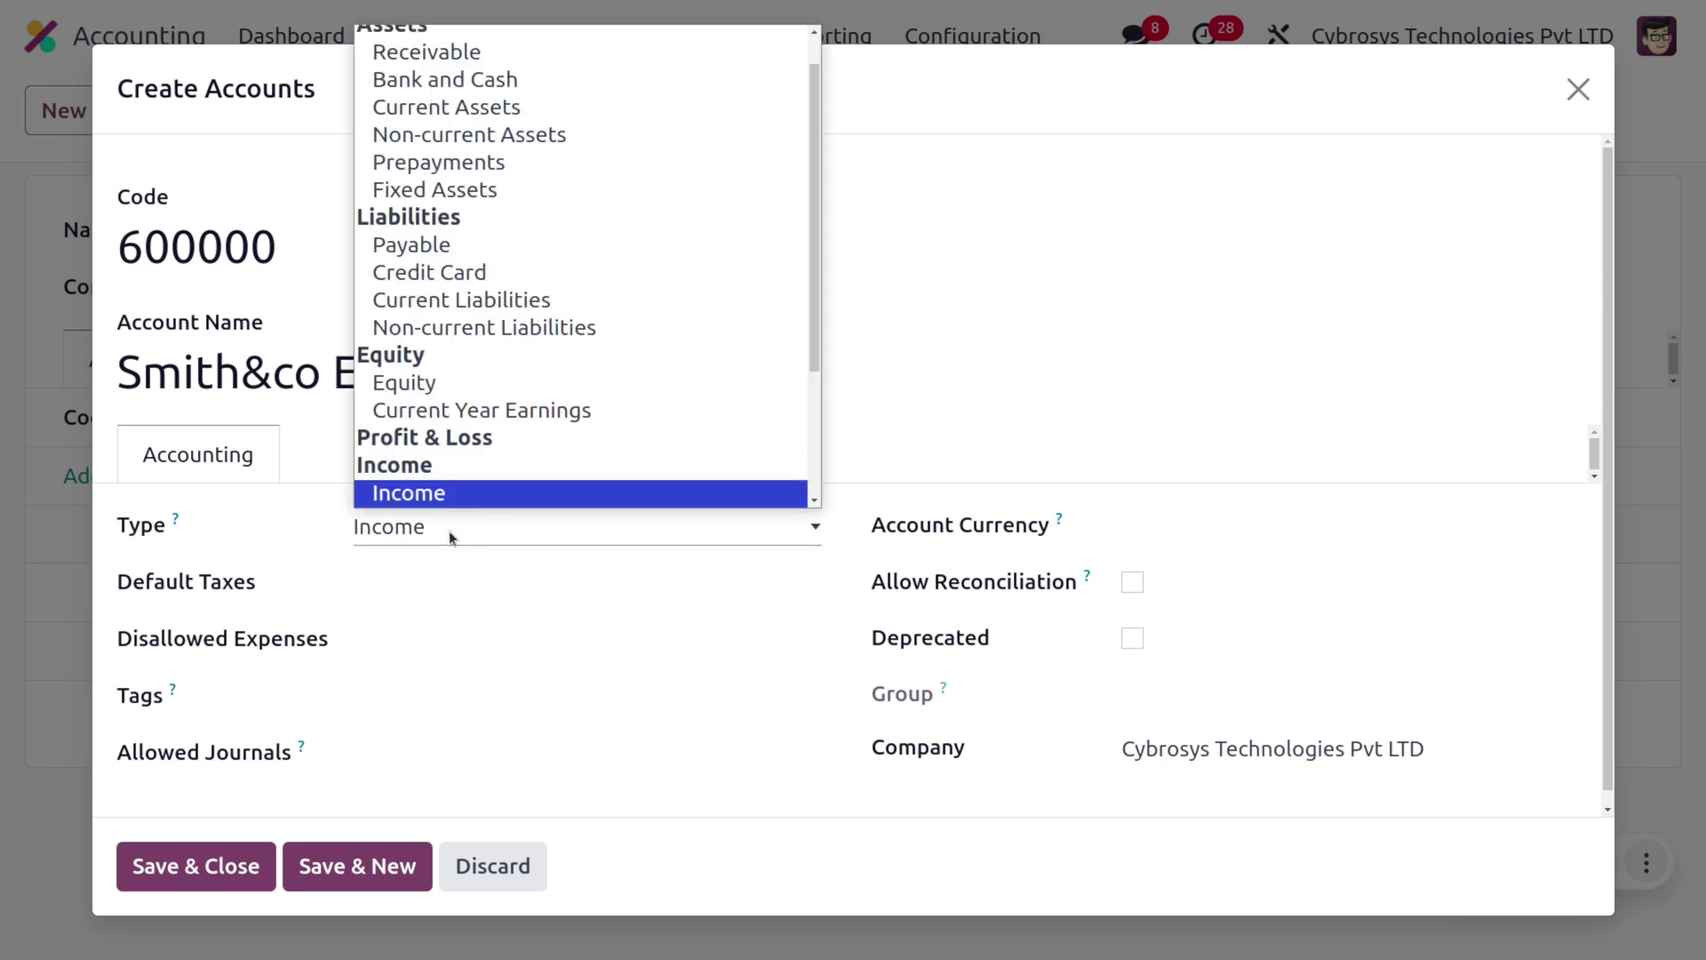
scroll(452, 470, down, 2)
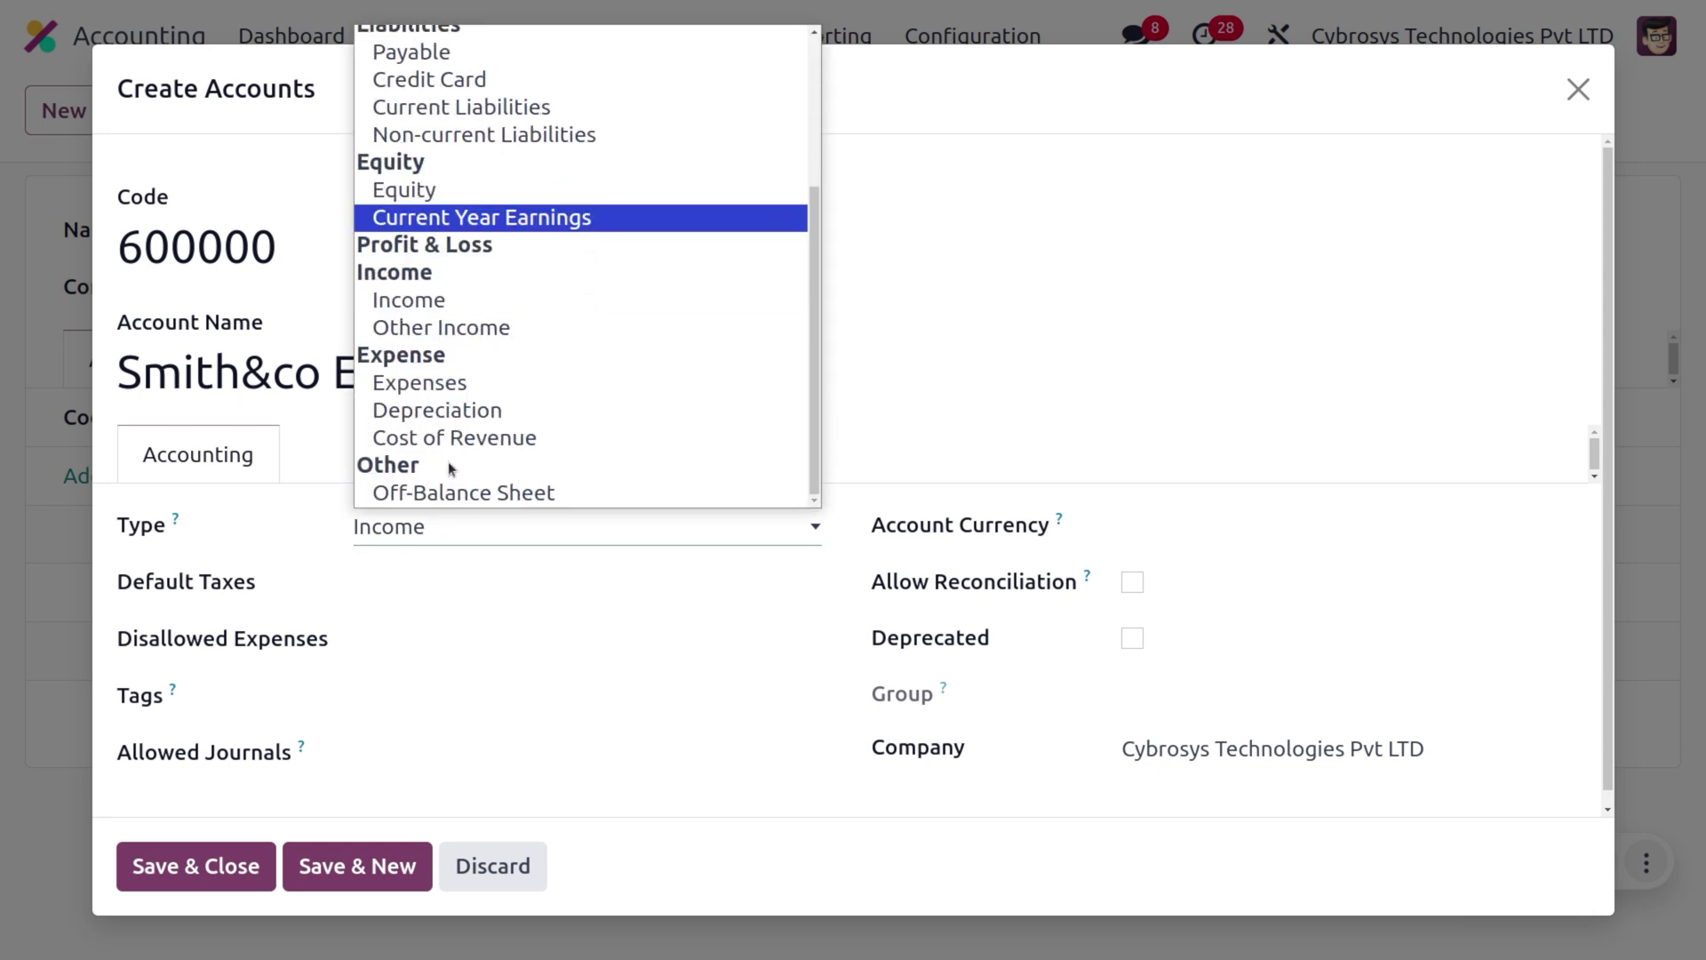
click(426, 384)
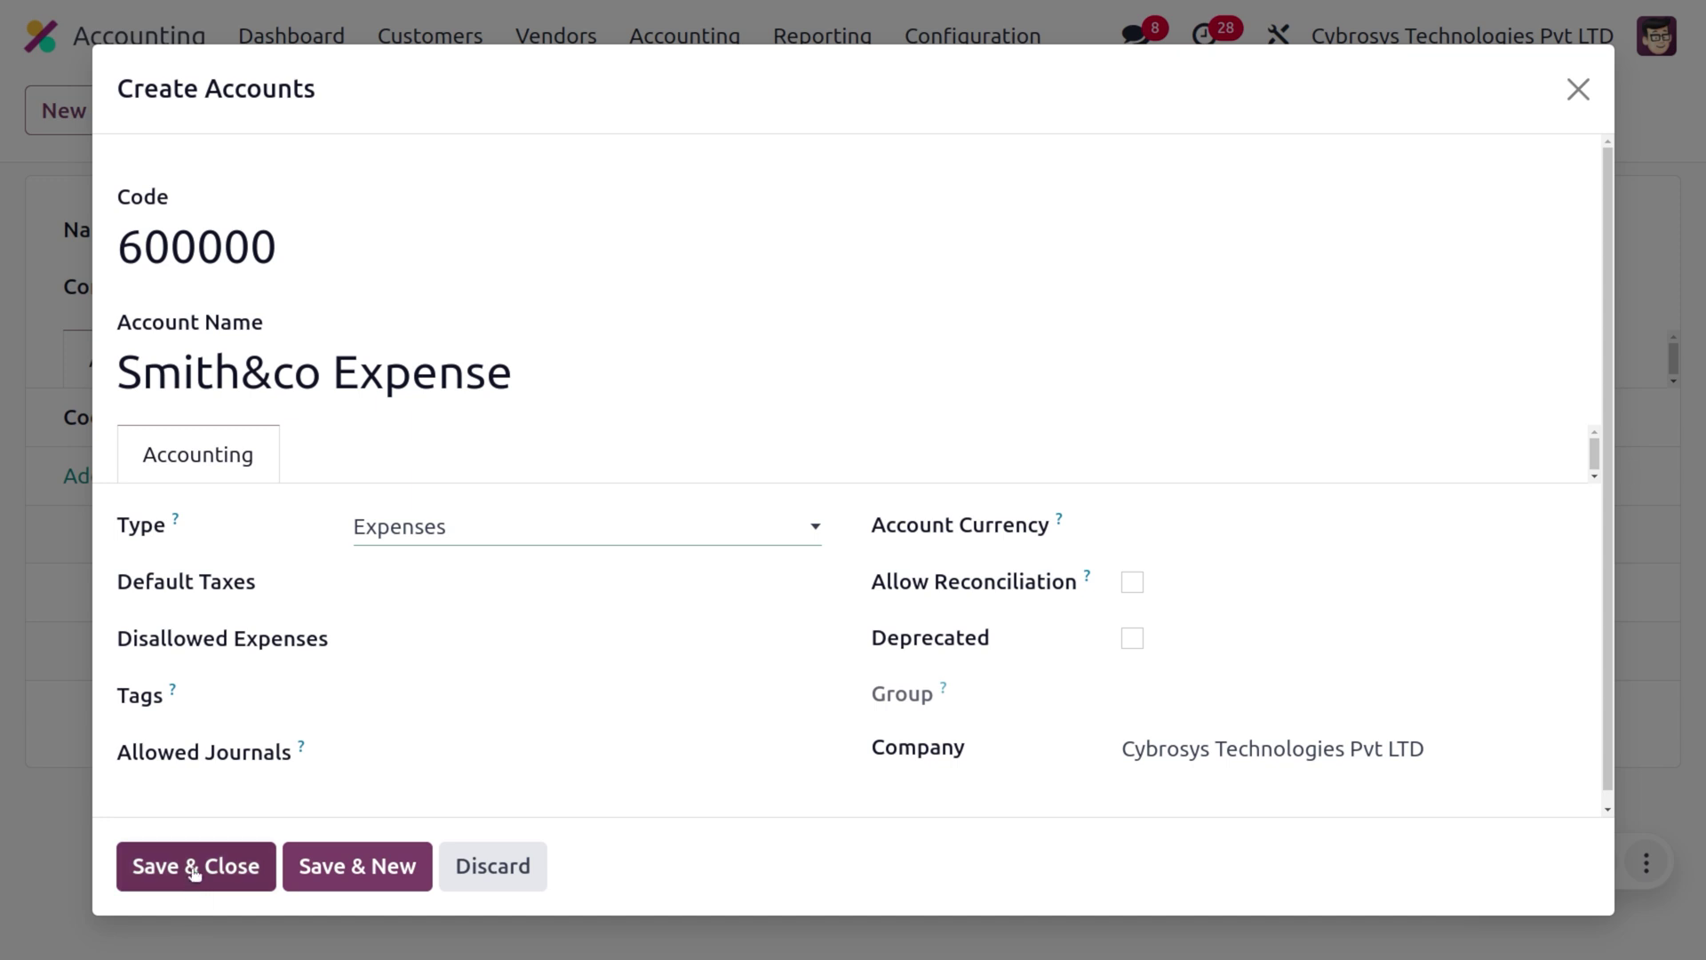
click(344, 883)
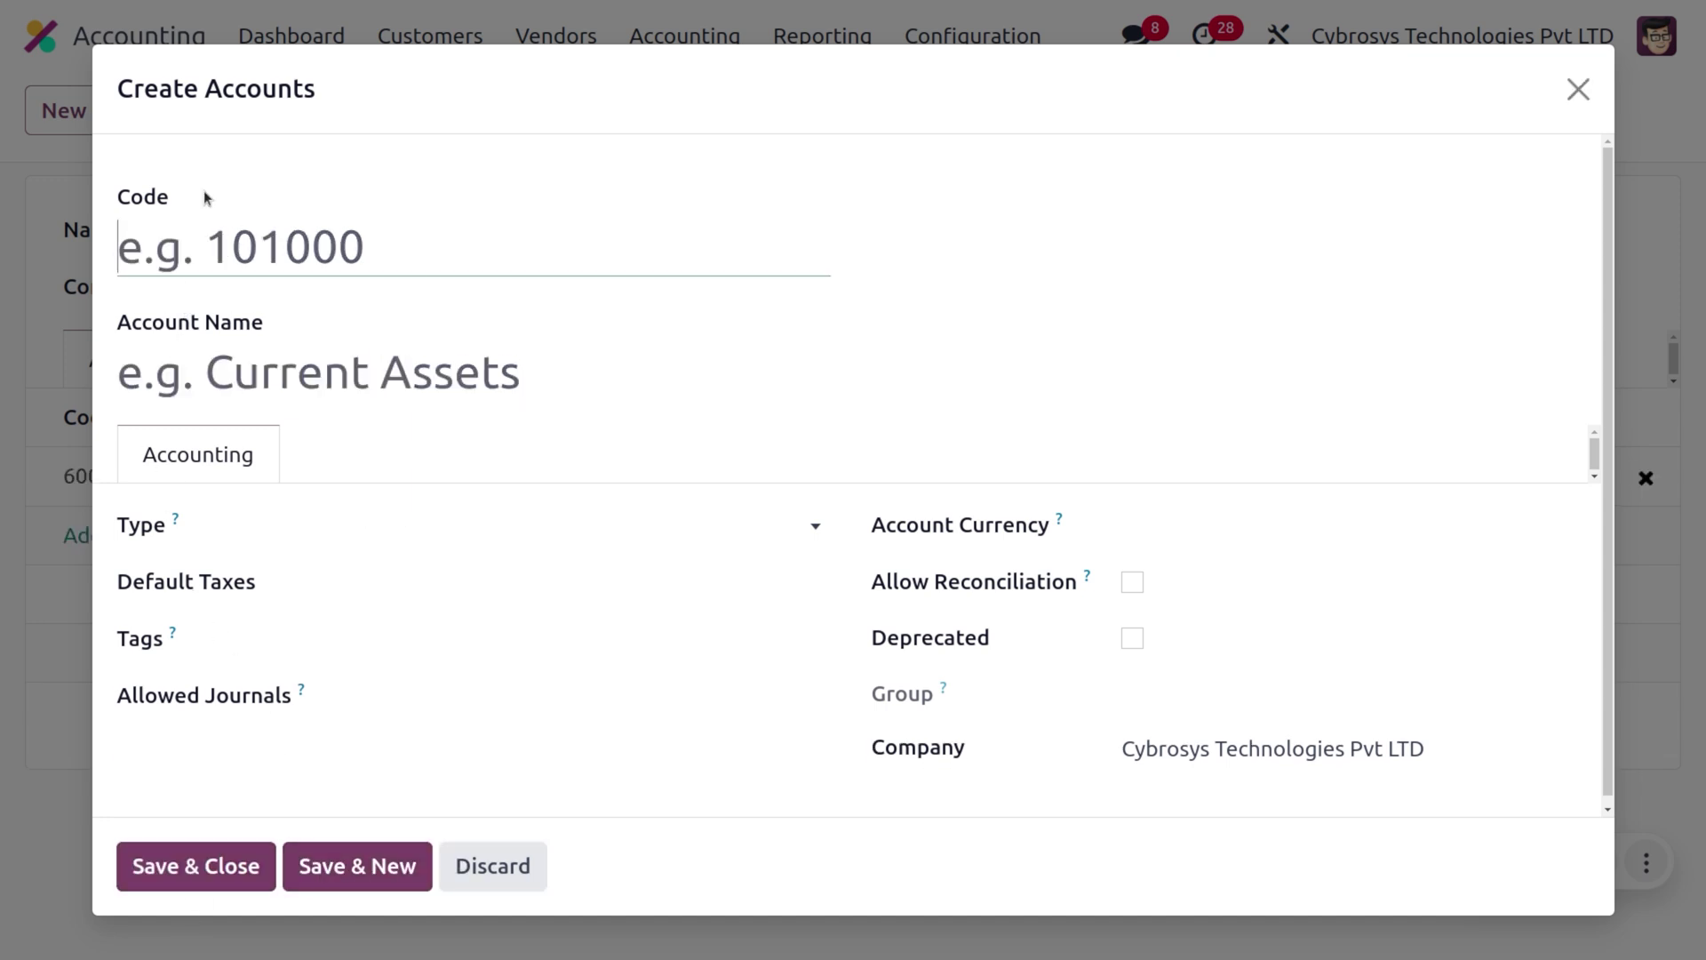
Add a second account with code 611000 named "Purchase of Equipment", and save the budgetary position.
text(6)
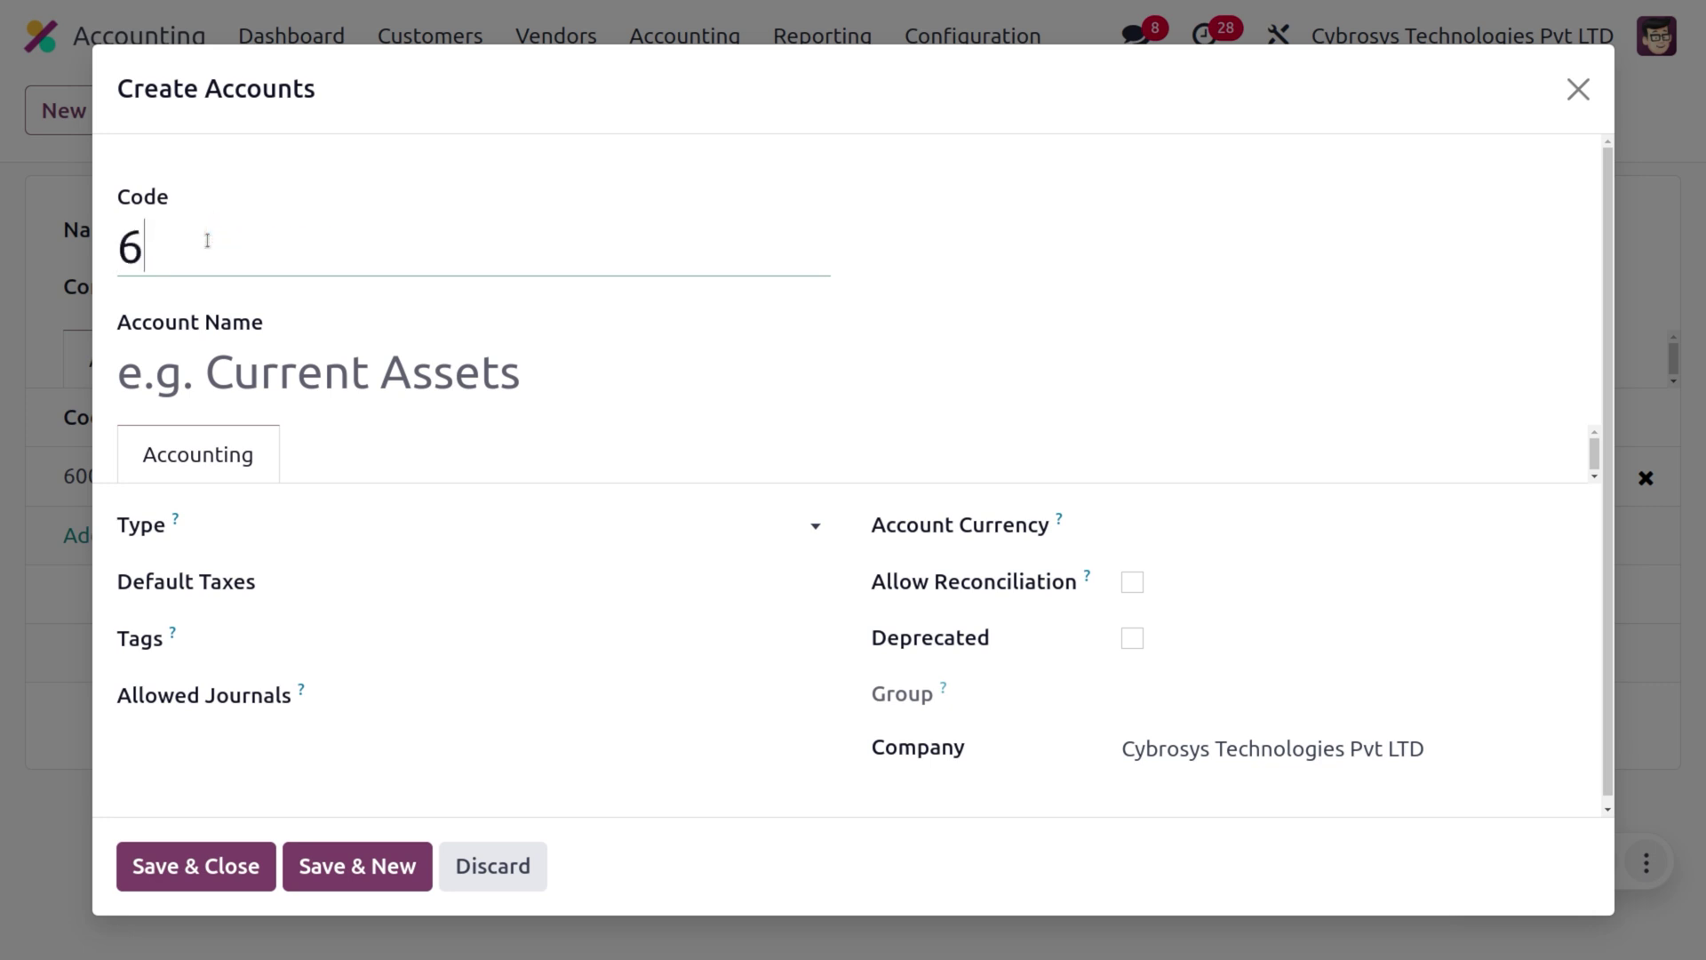
text(11000)
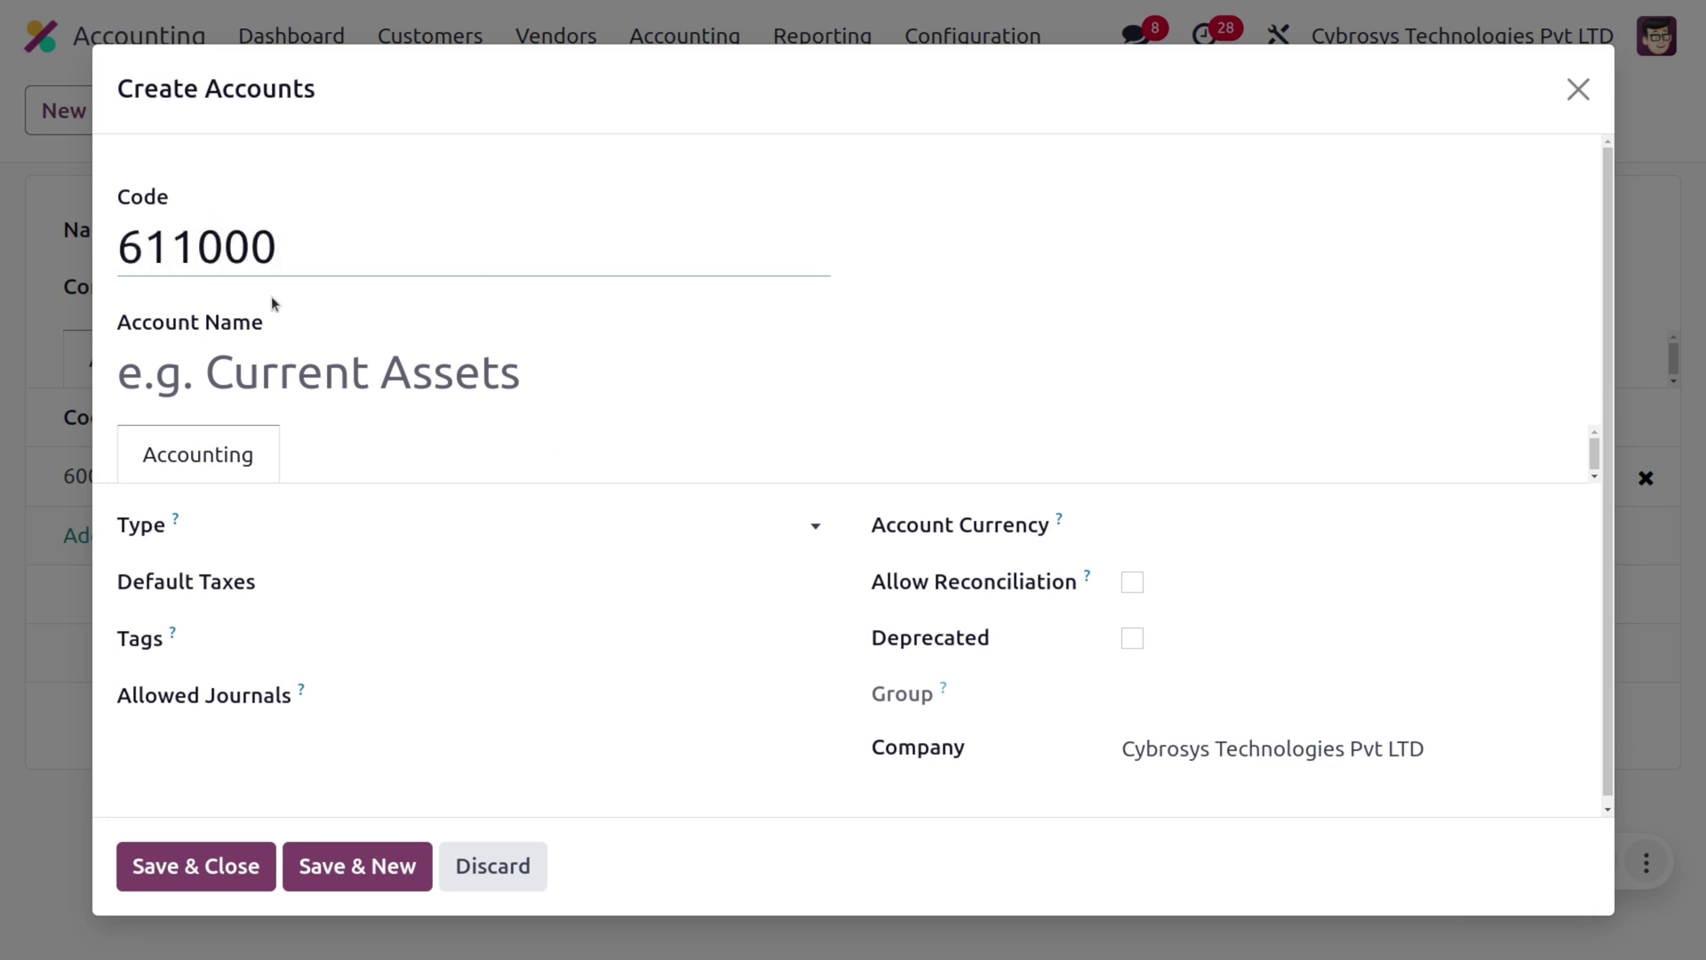
click(262, 380)
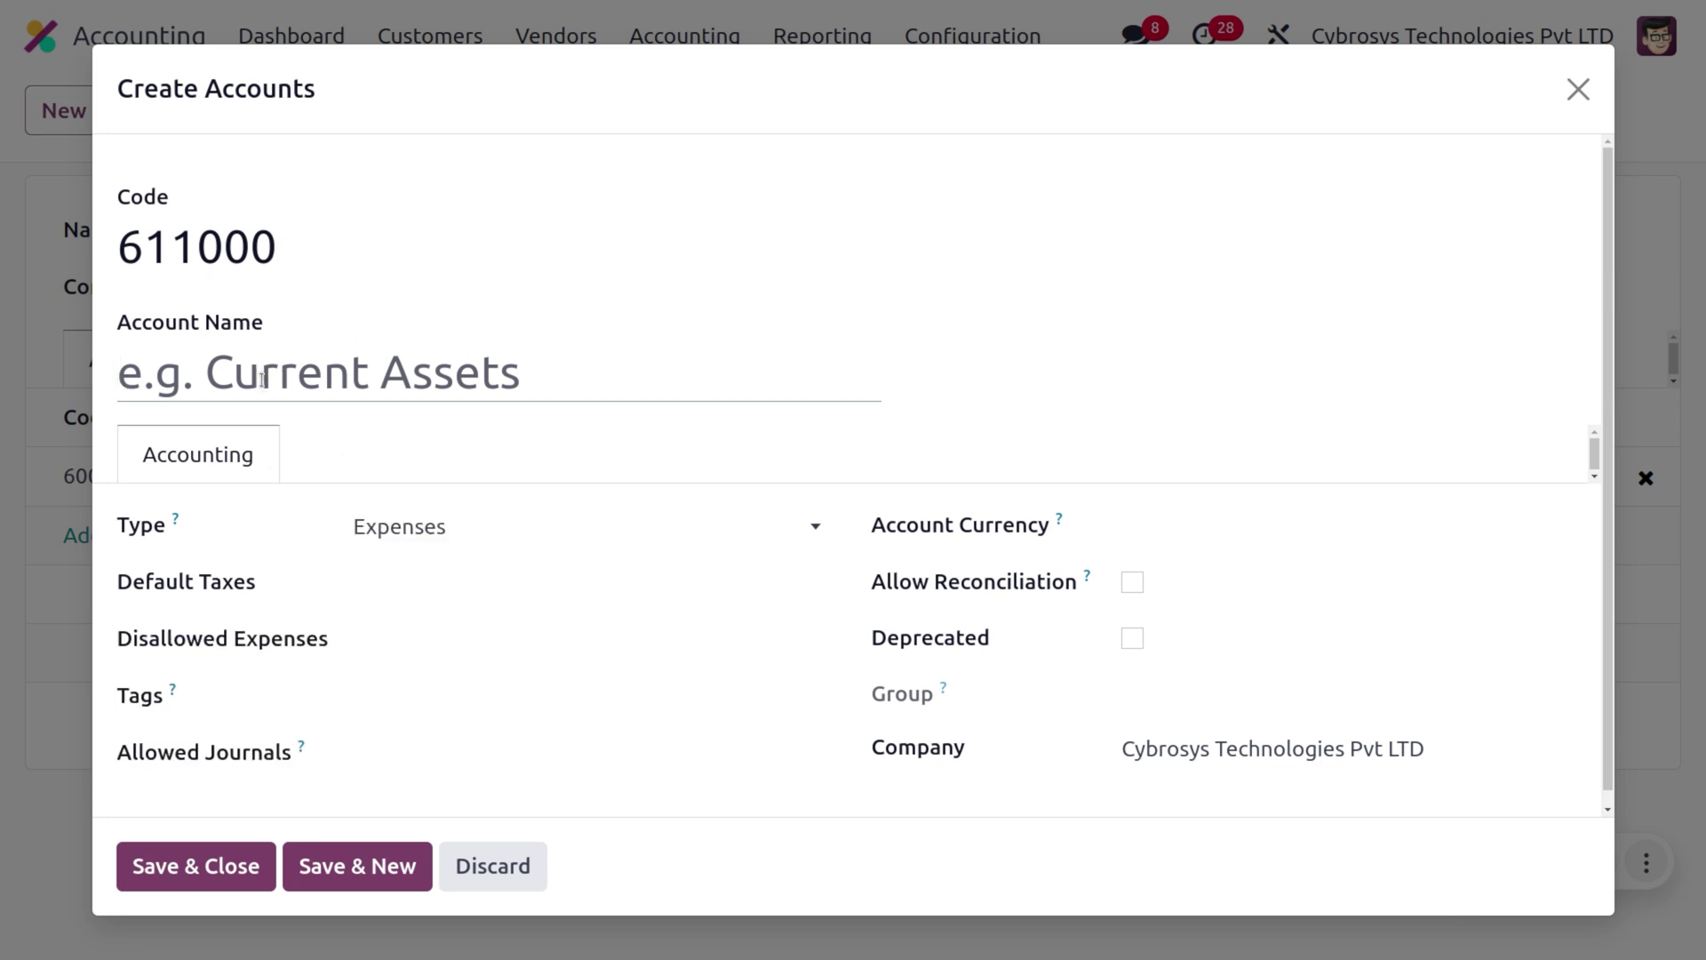
text(Purchase o)
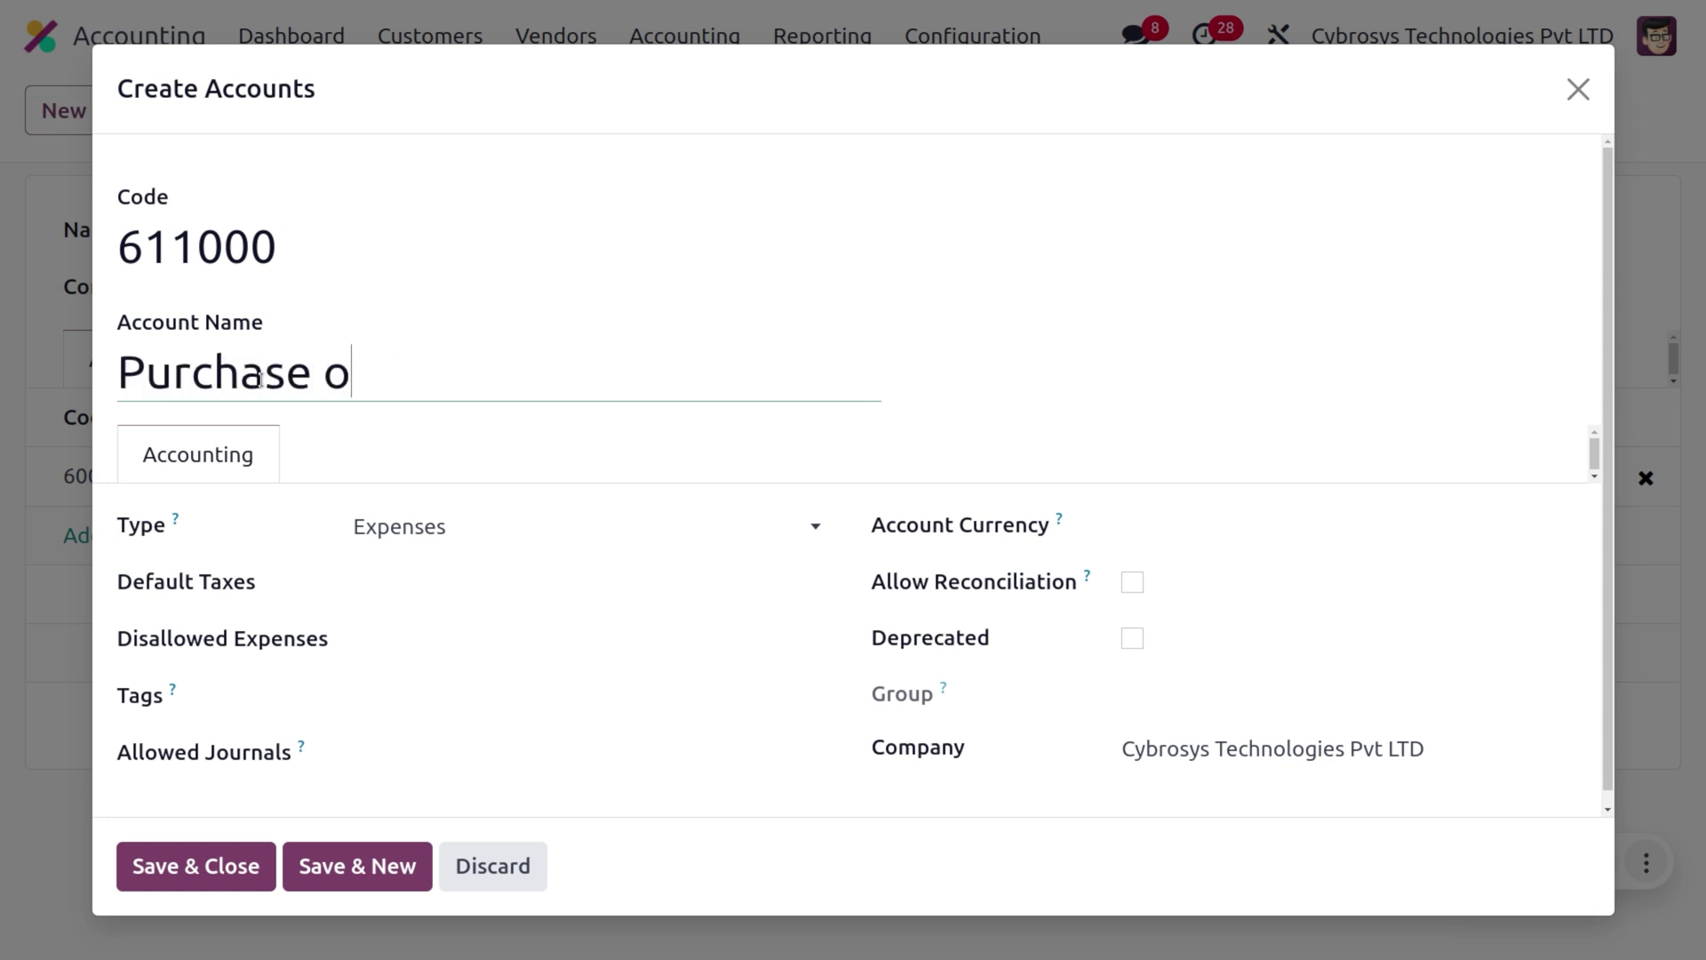
text(f Eq)
text(uipment)
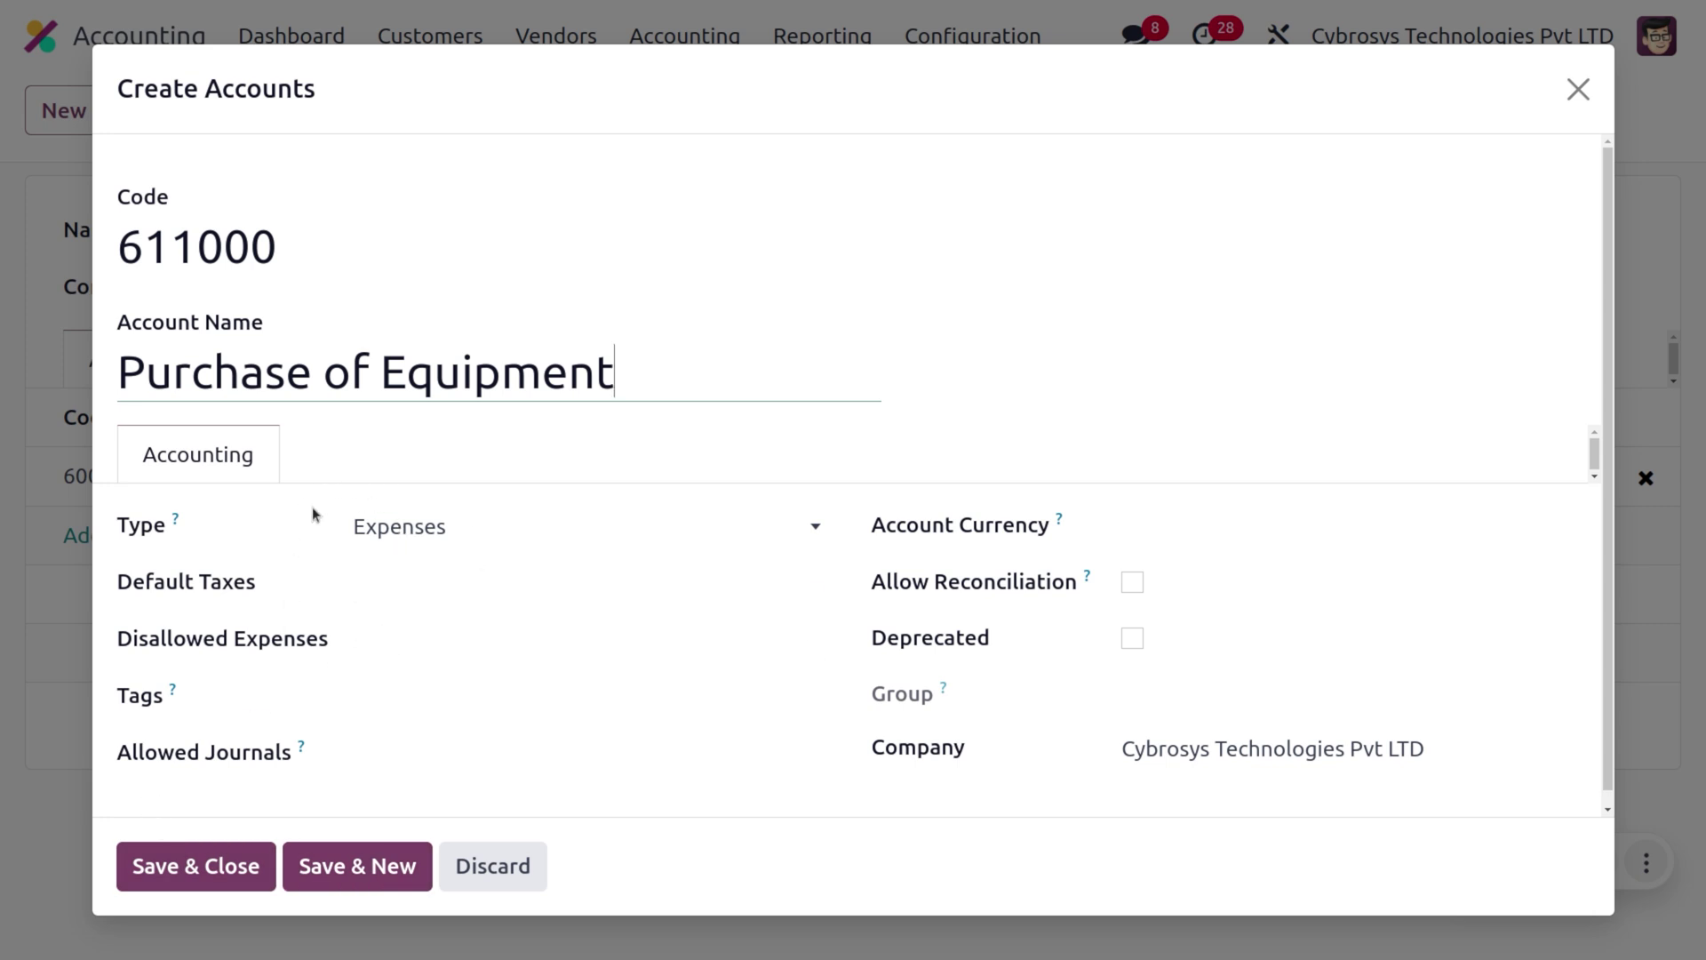
click(222, 866)
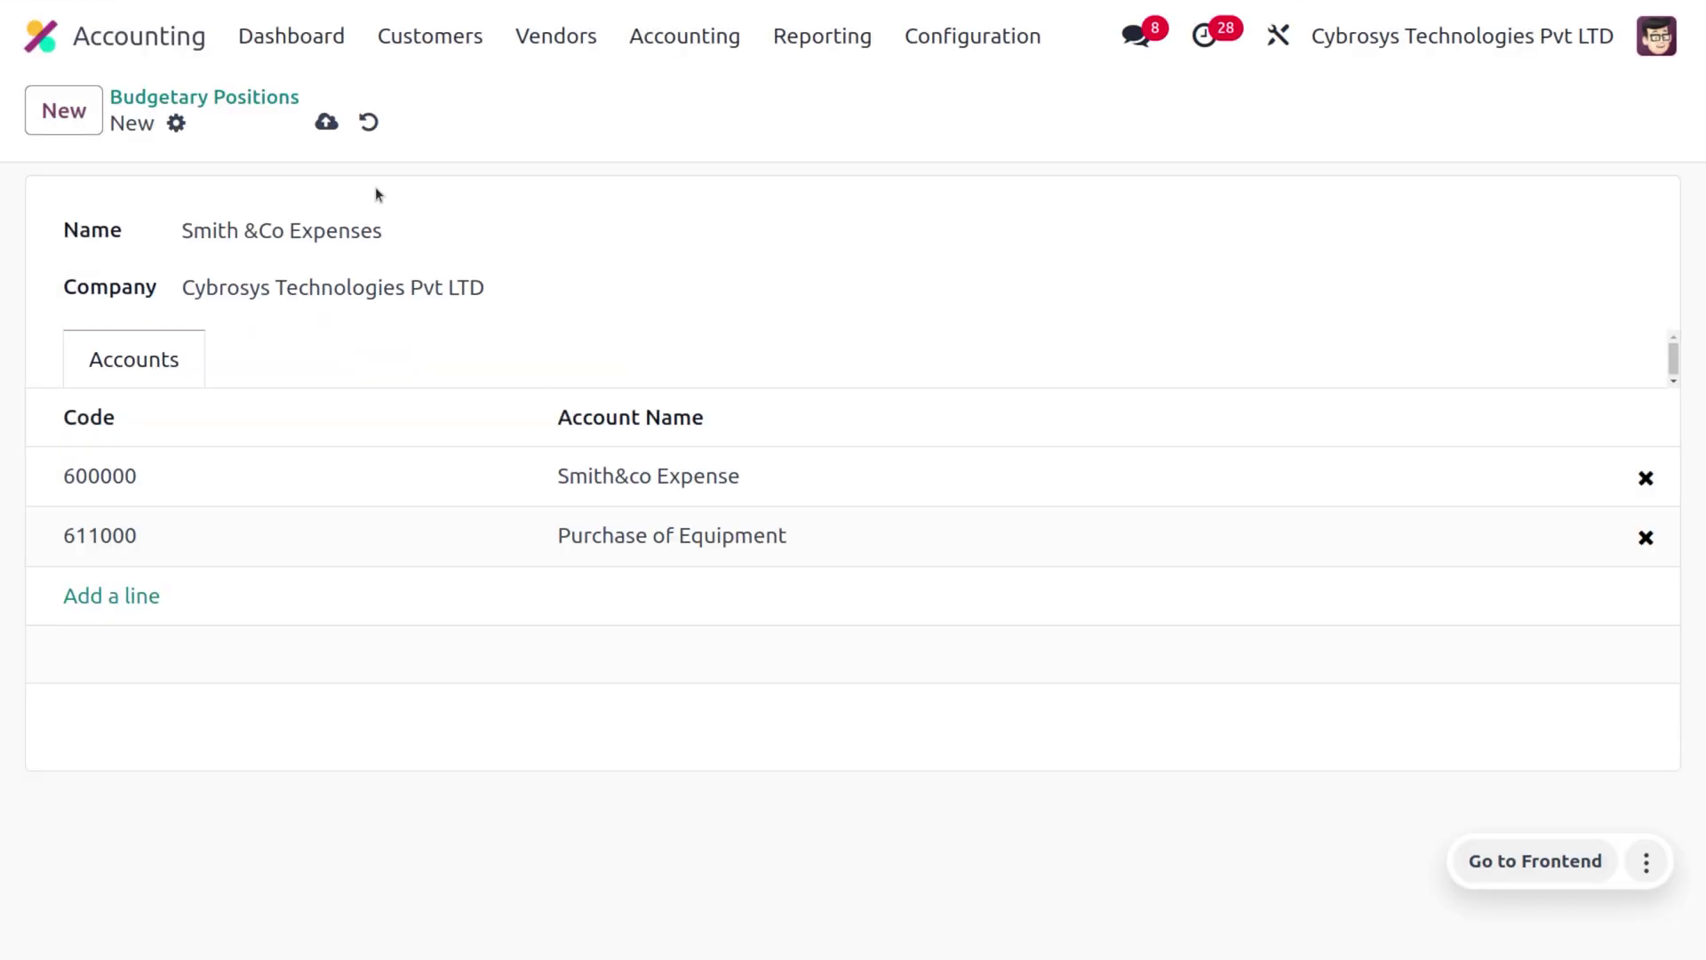
click(328, 123)
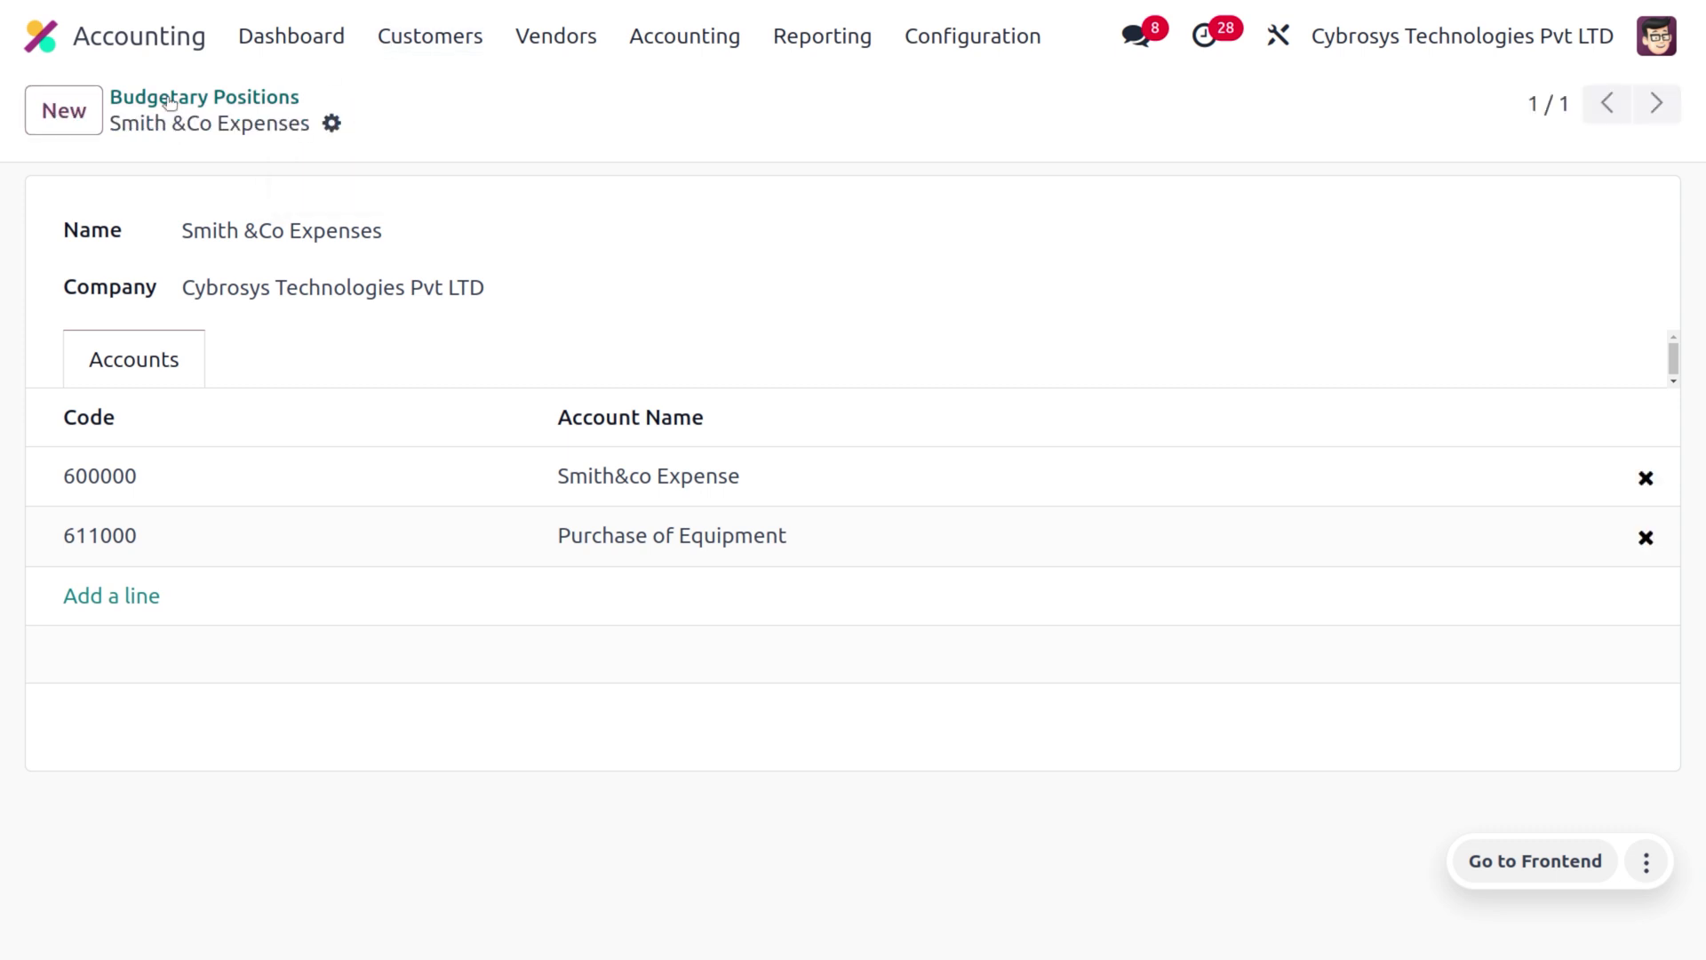
Start another budgetary position named "smith & co revenue".
click(90, 107)
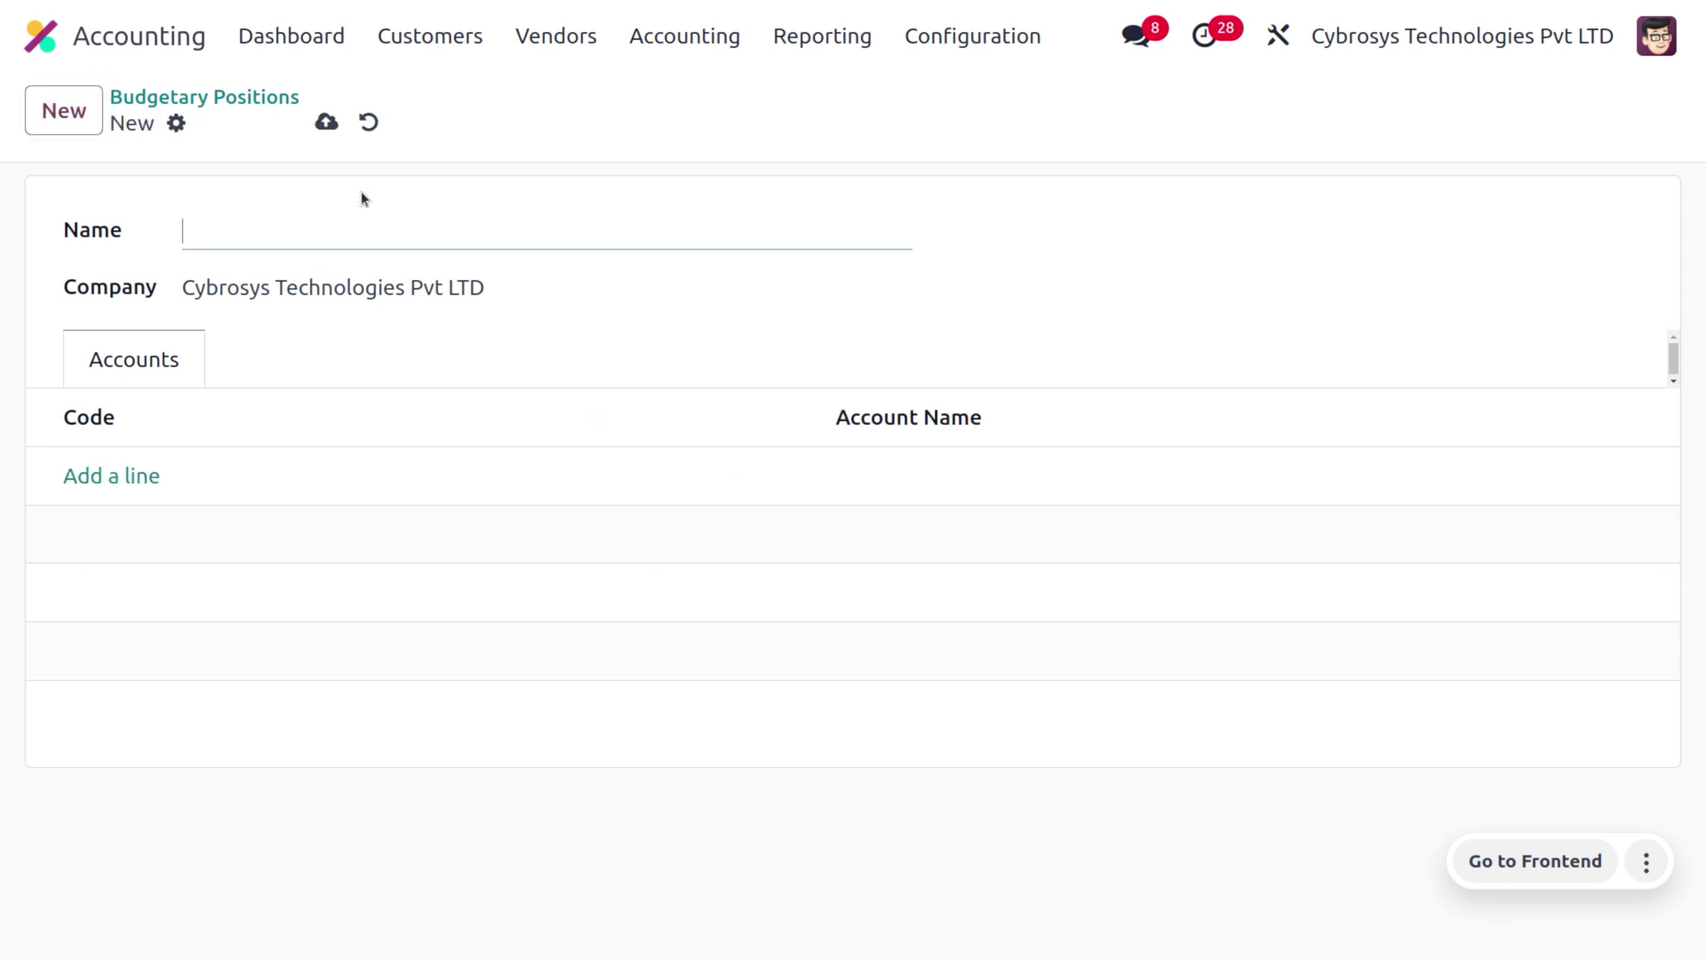
text(smith & co revenue)
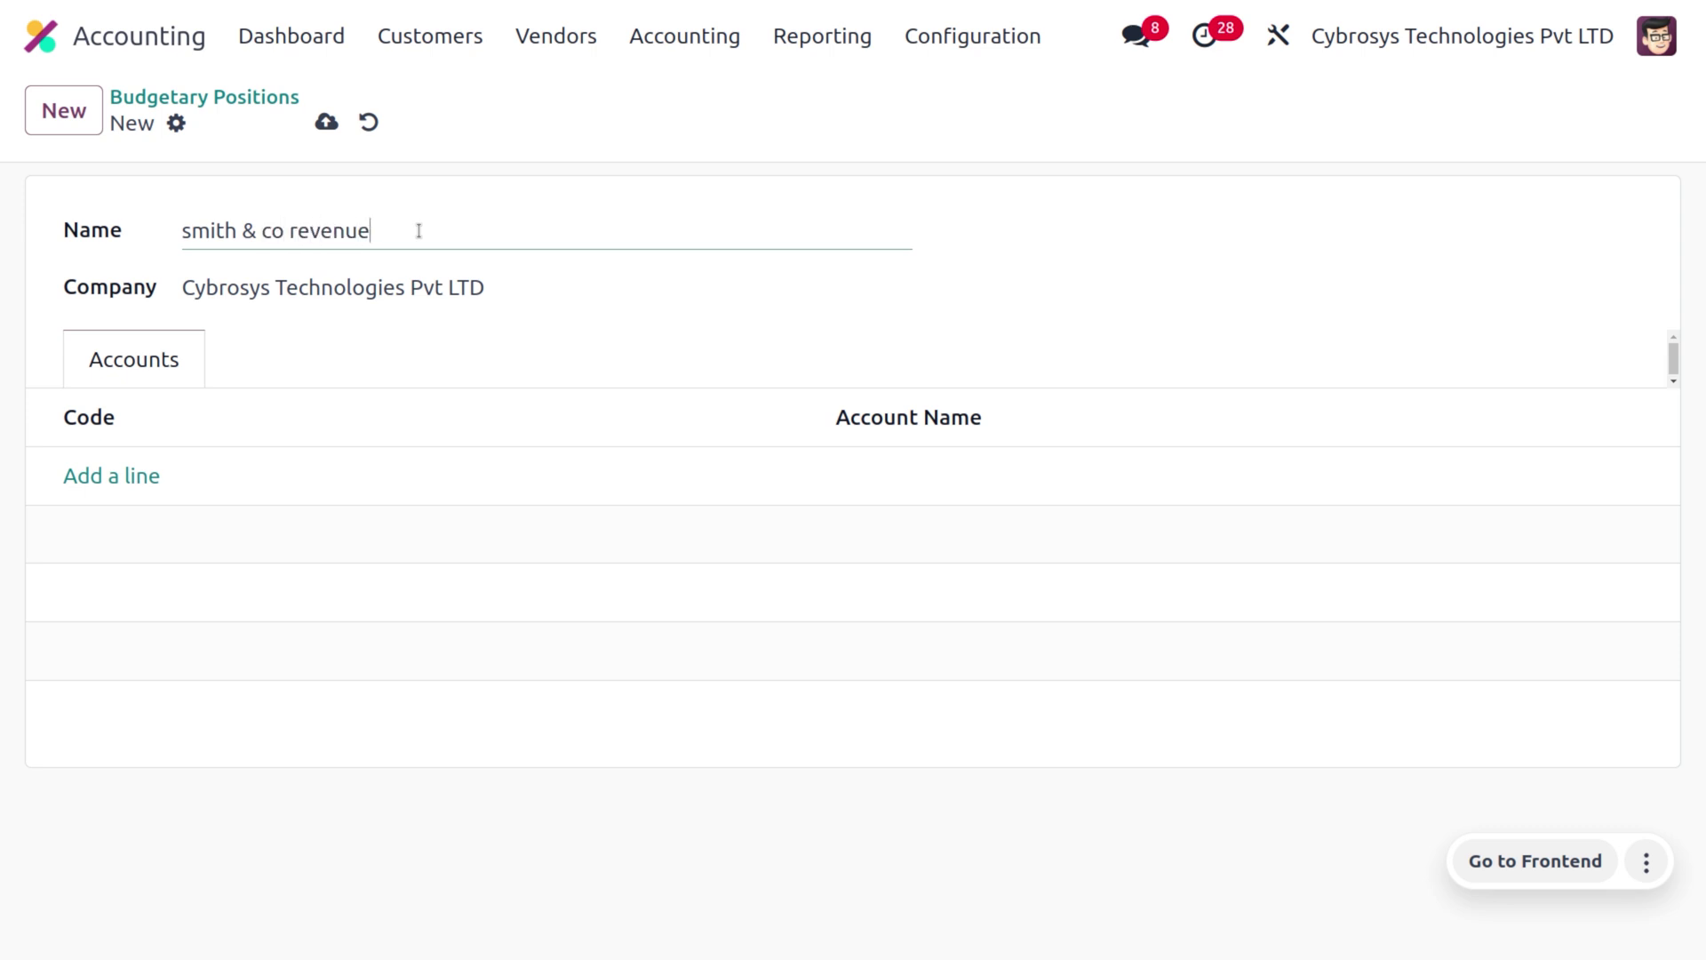
Create an account with code 400000, name "product sale" and type Income for the revenue position, and save the position.
click(105, 477)
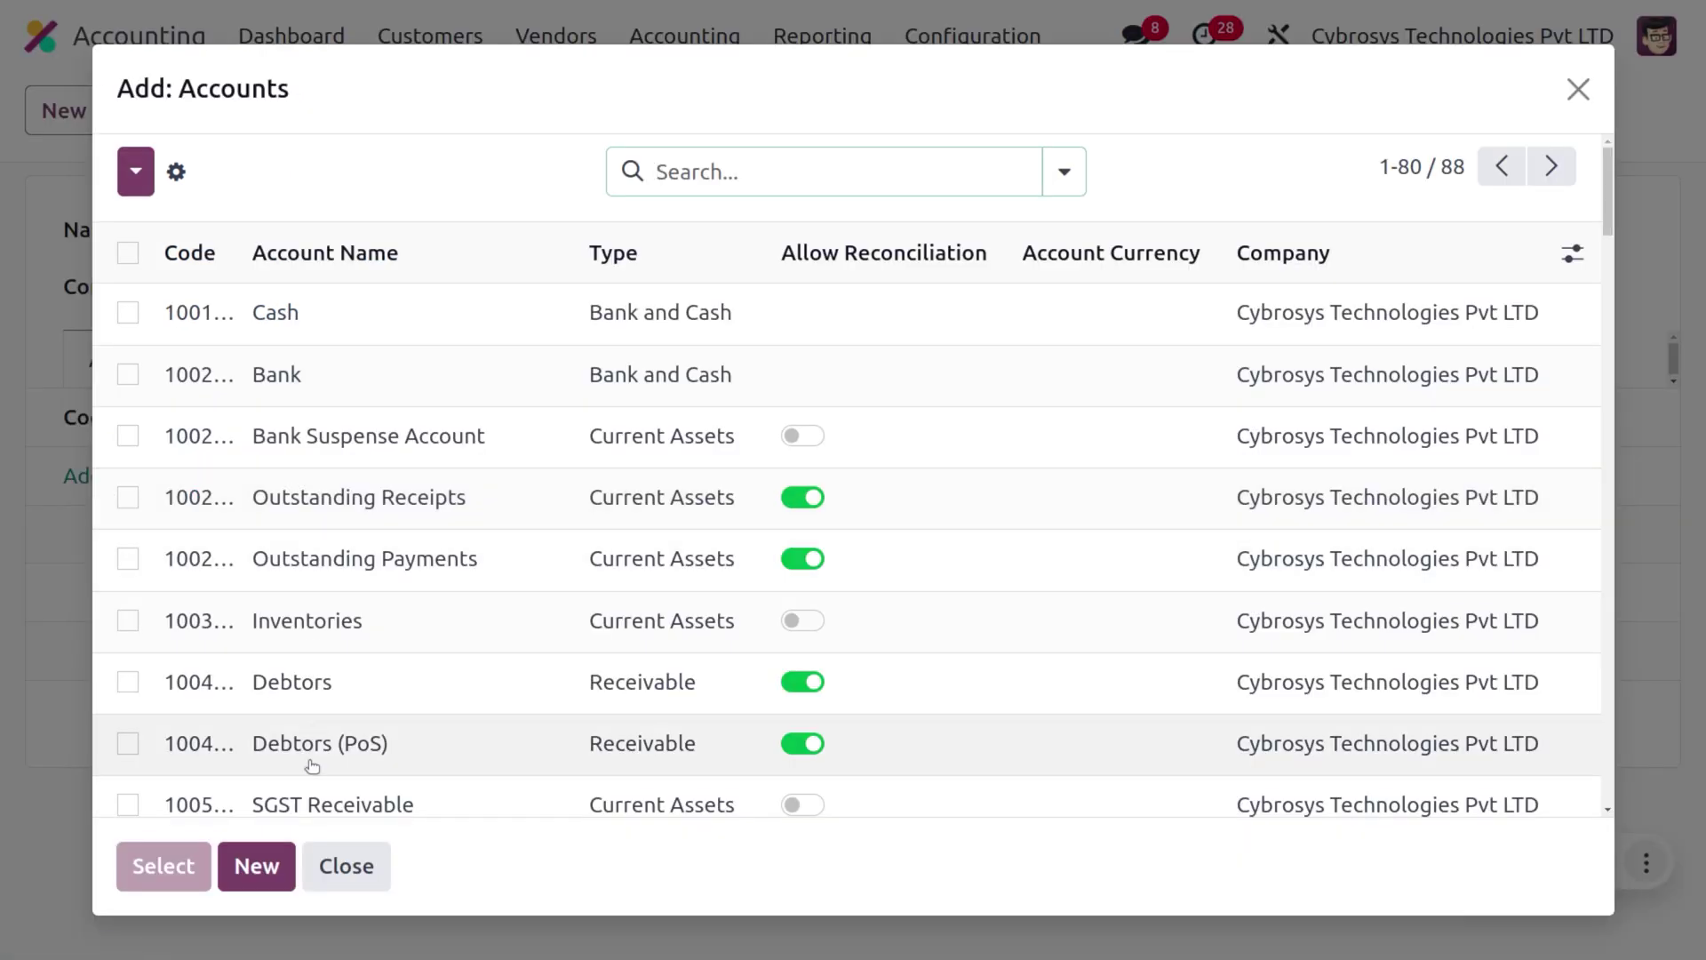
click(257, 866)
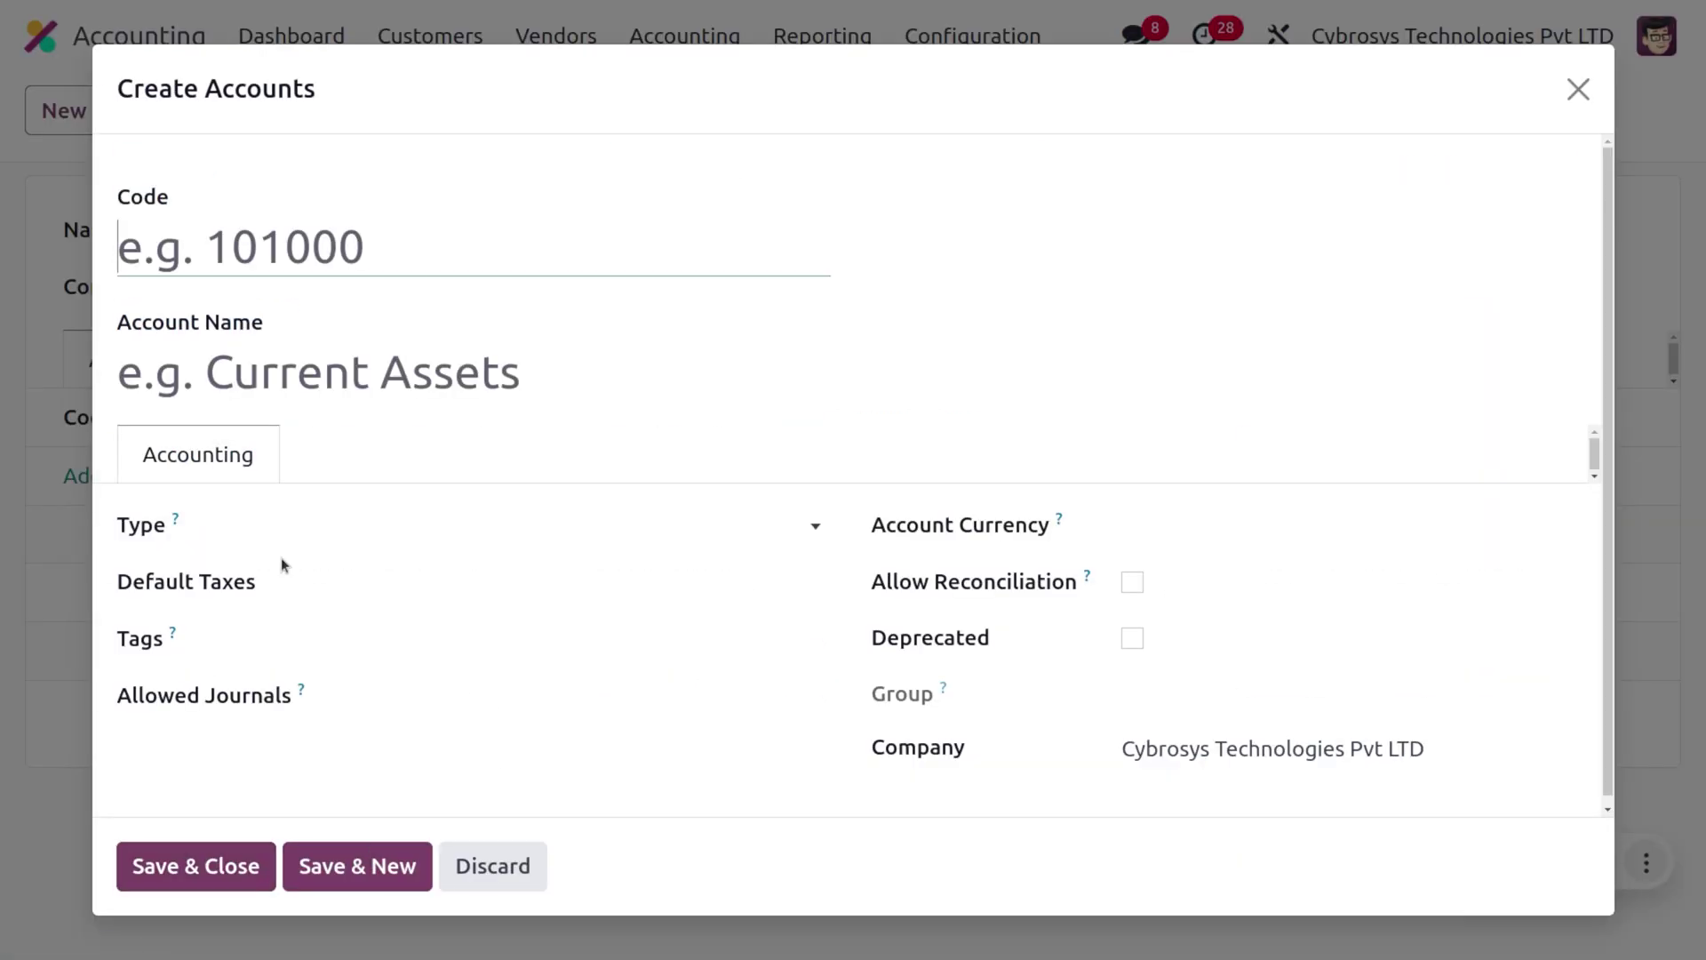
text(400000)
click(297, 397)
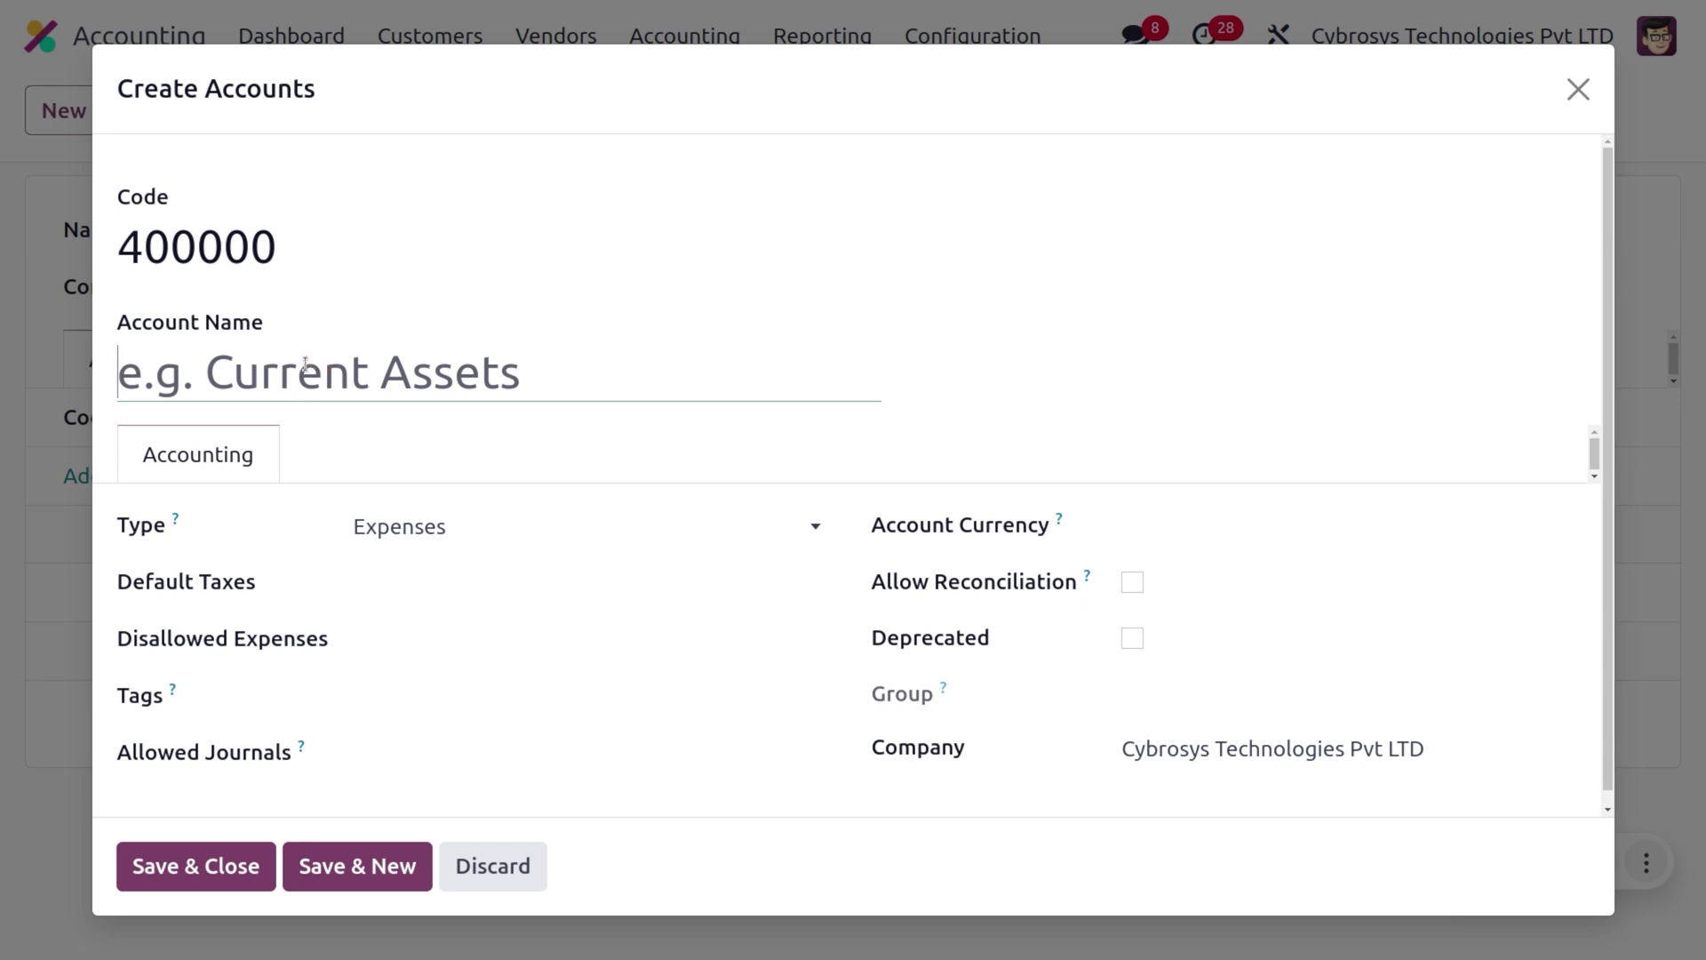
text(product sale)
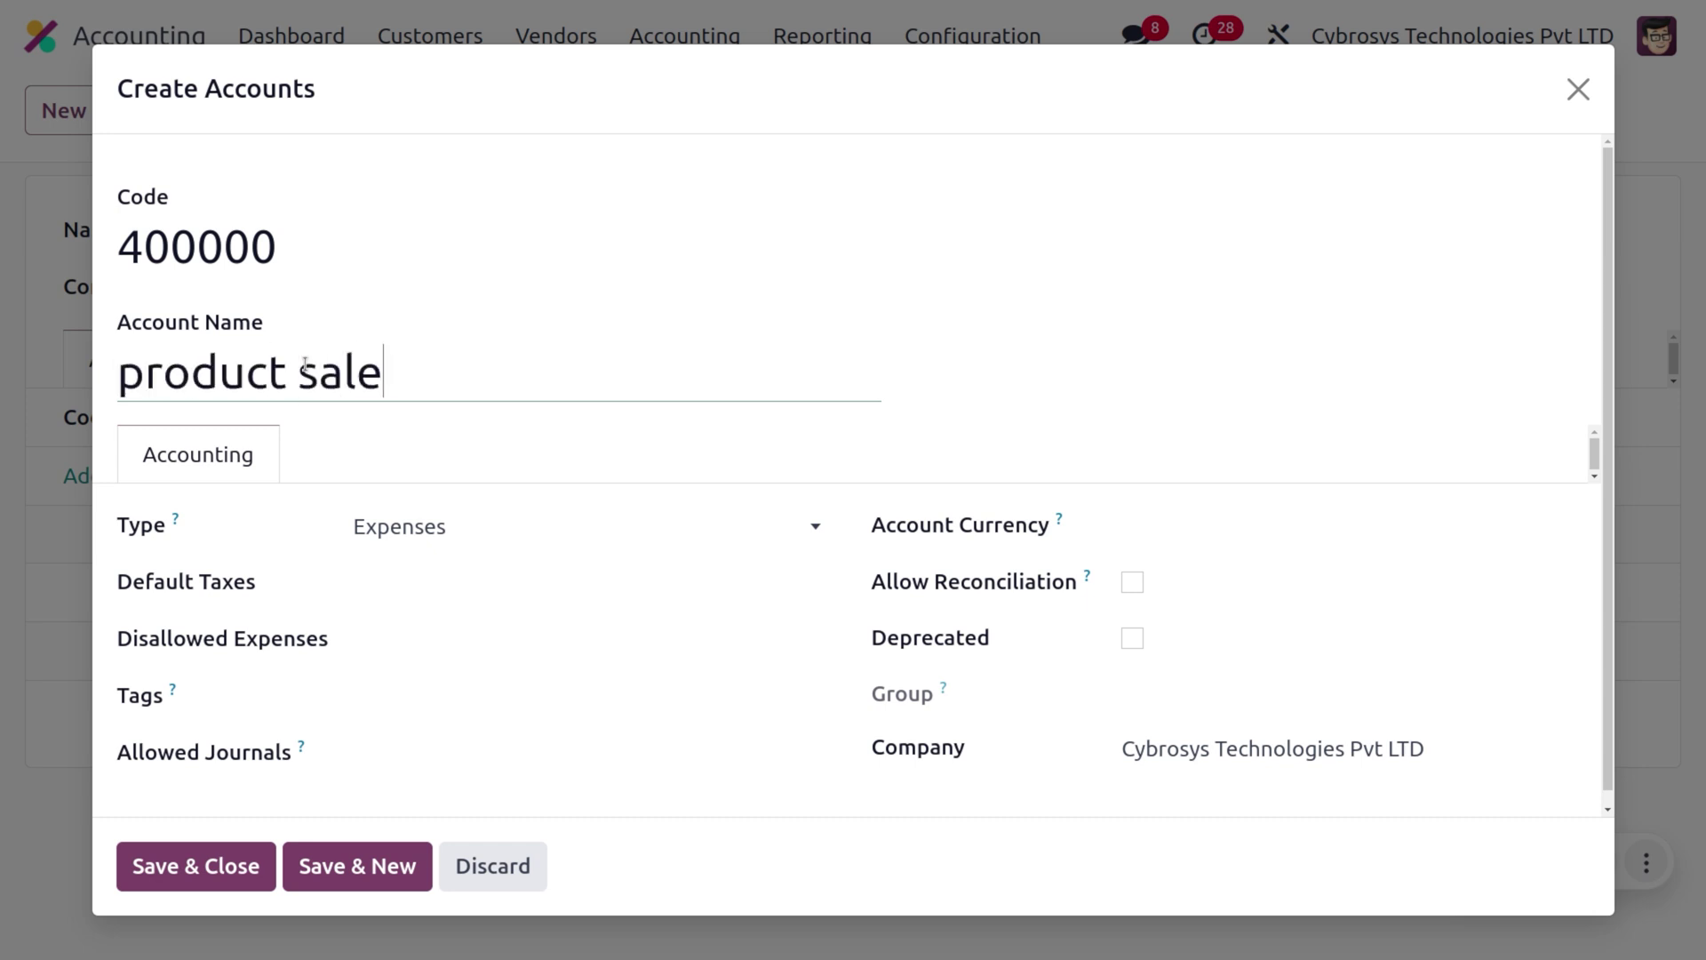
click(498, 534)
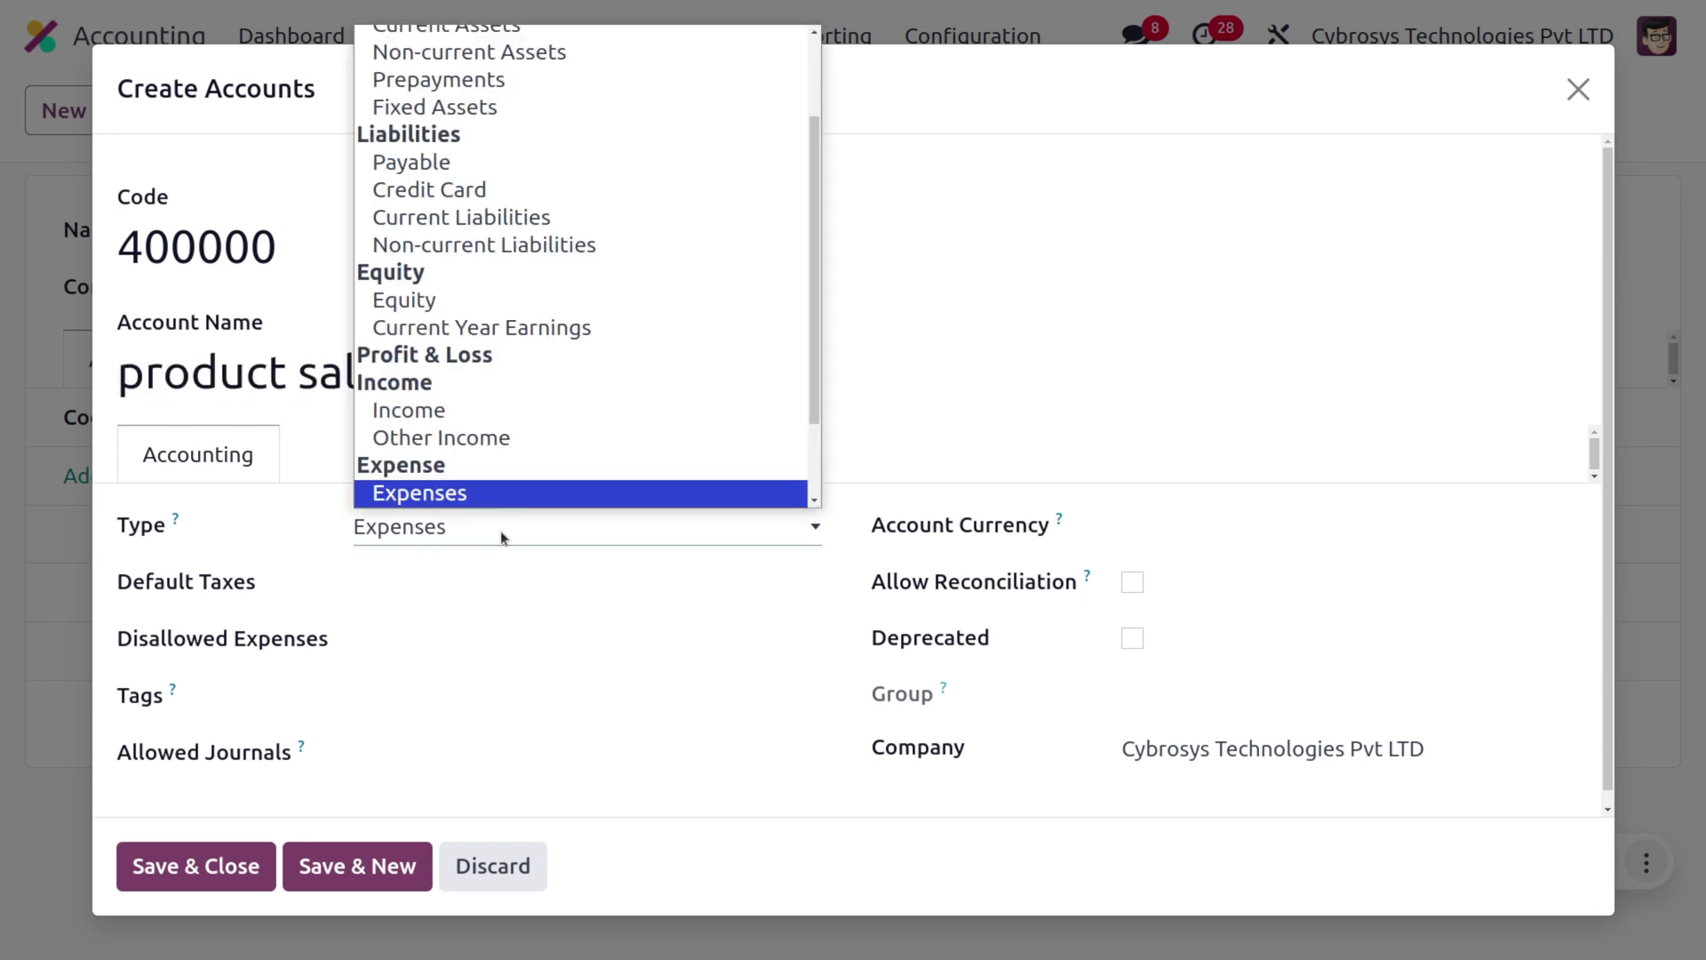
click(445, 409)
click(197, 866)
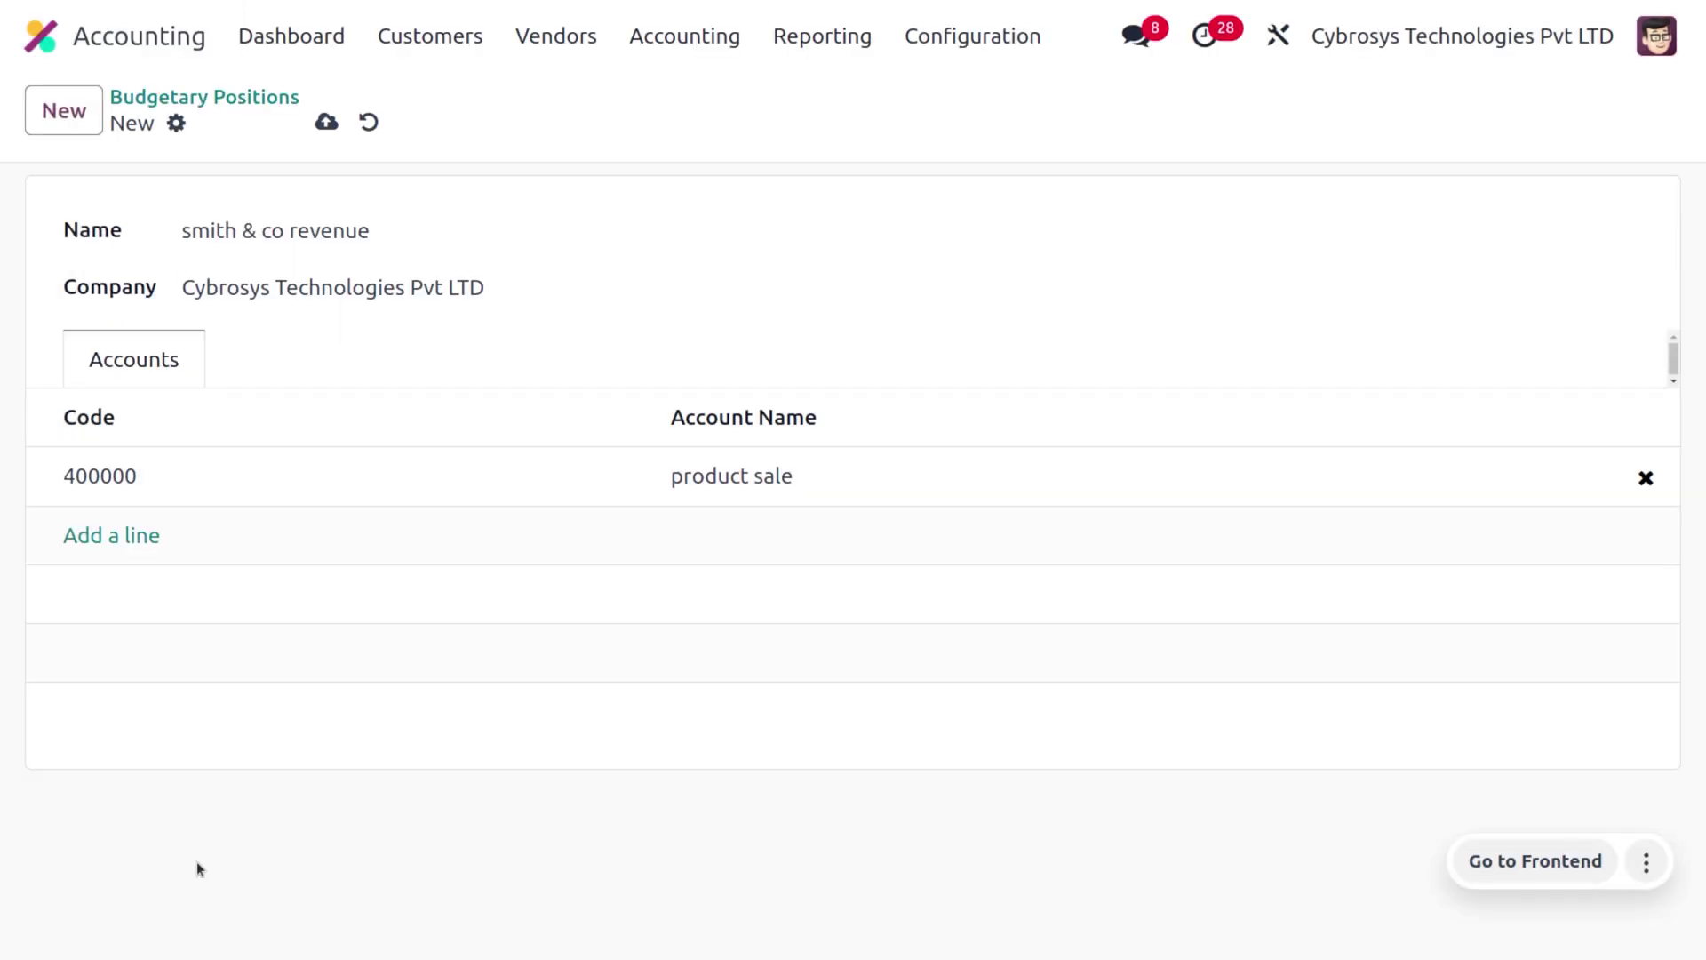
click(326, 121)
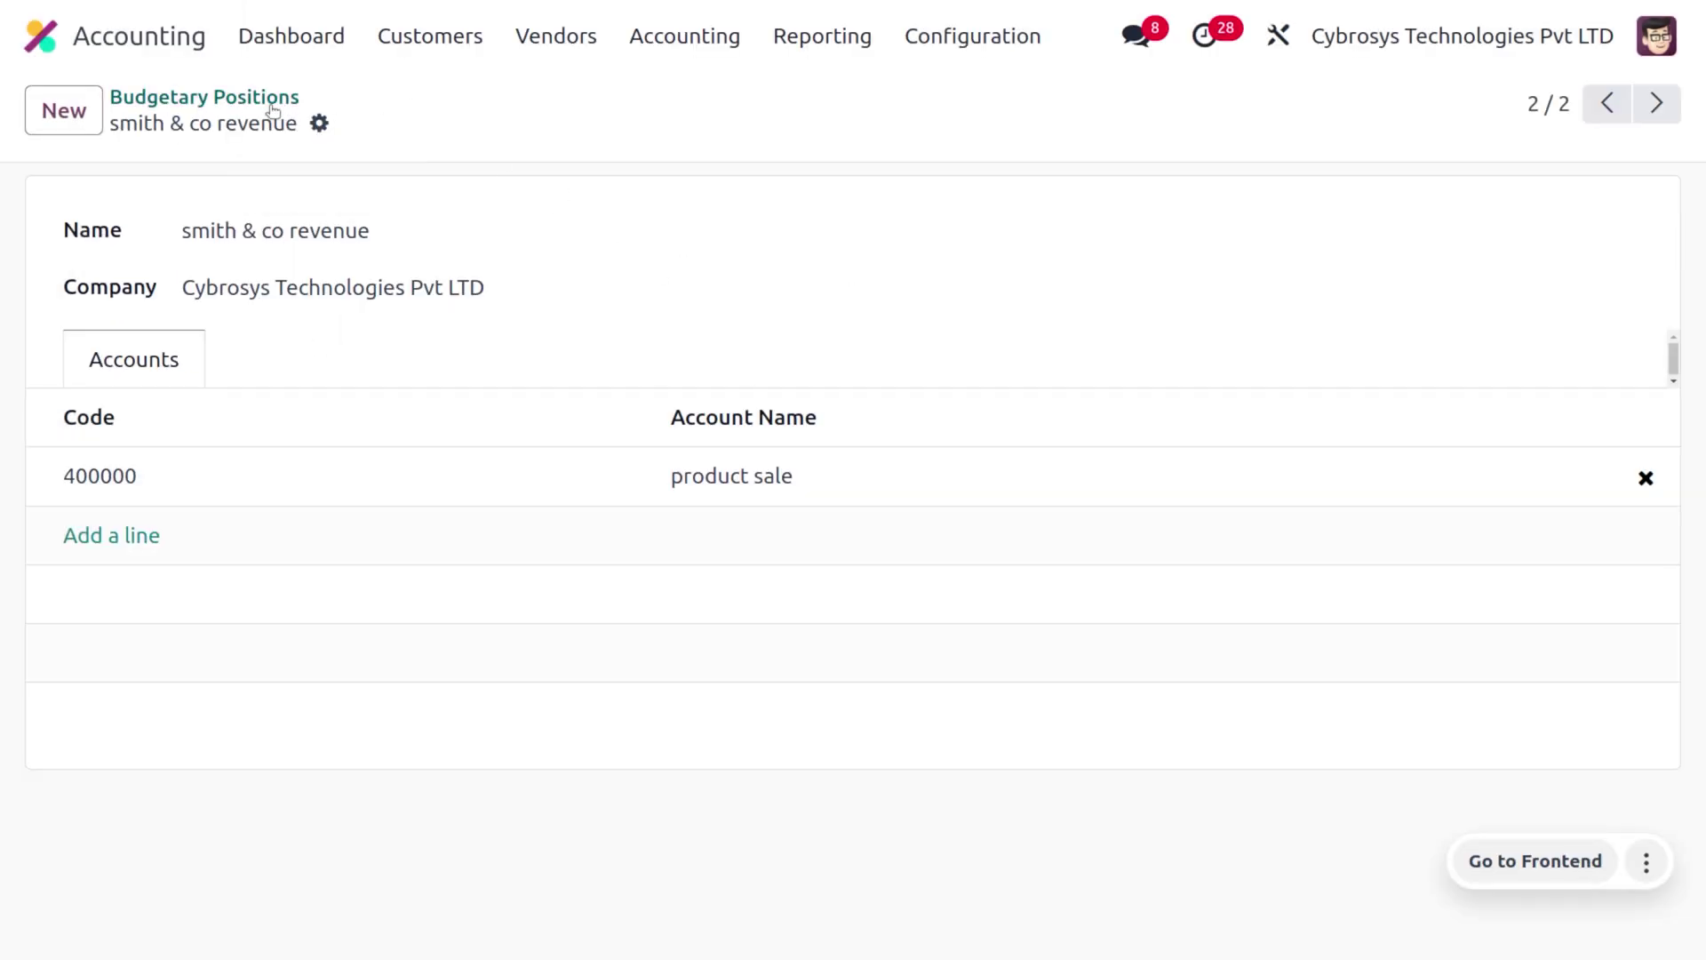
click(238, 98)
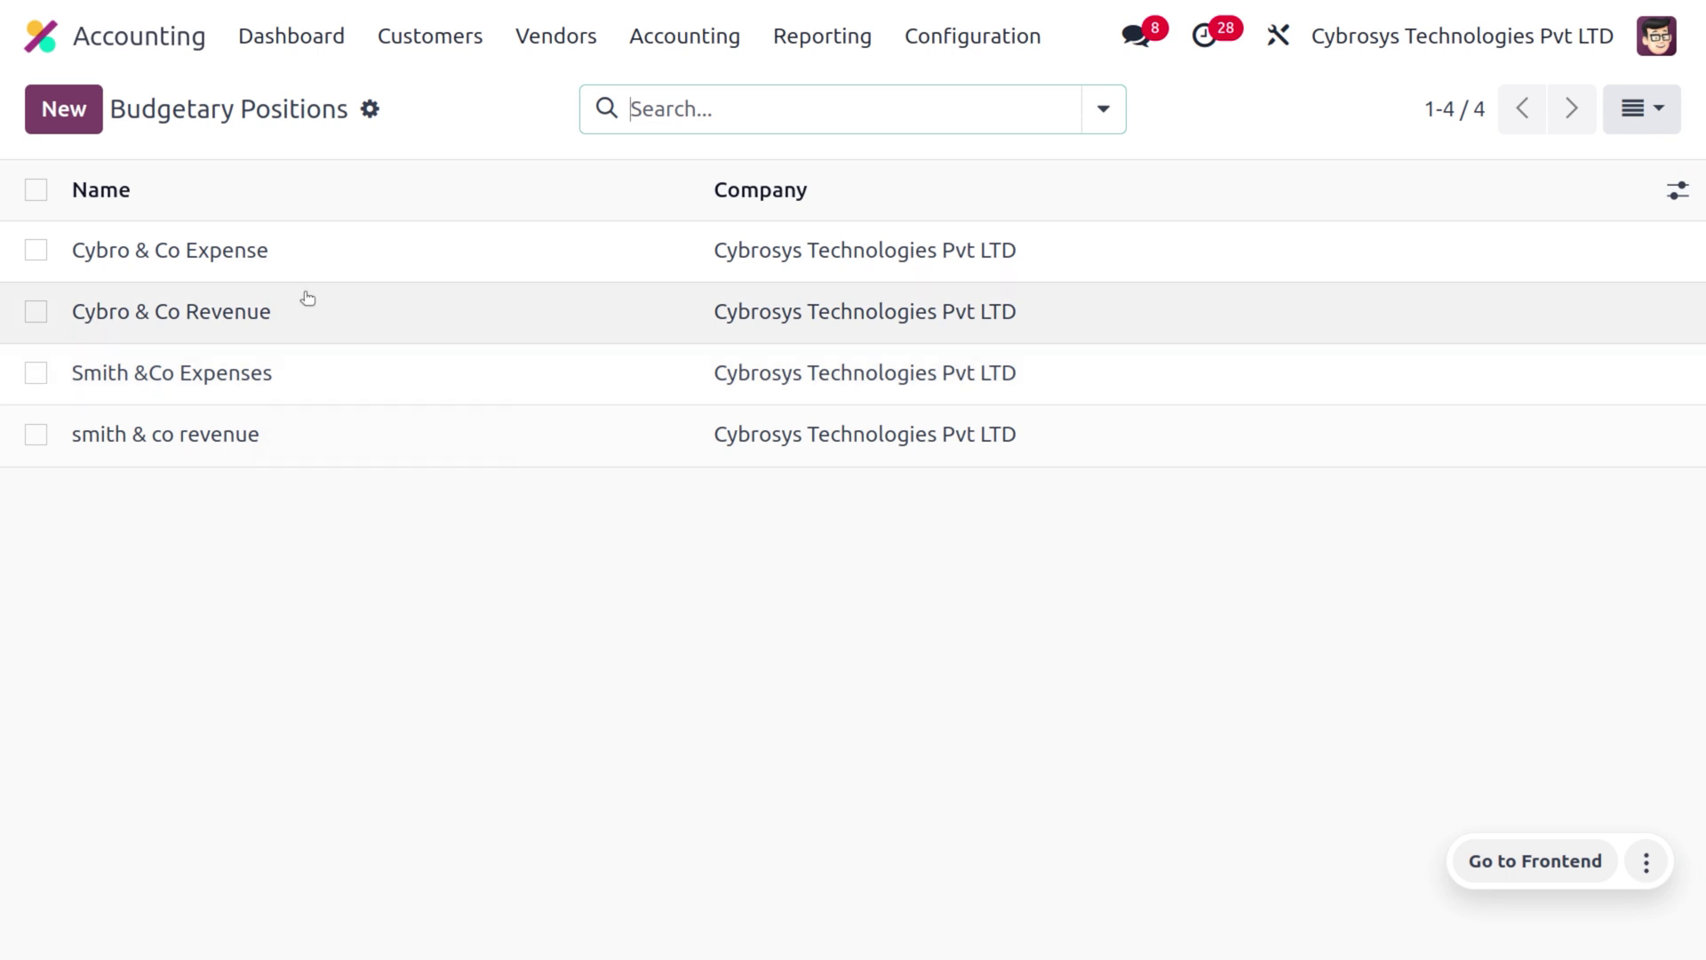
Create a new analytic account named "Smith& co" and save it.
click(944, 32)
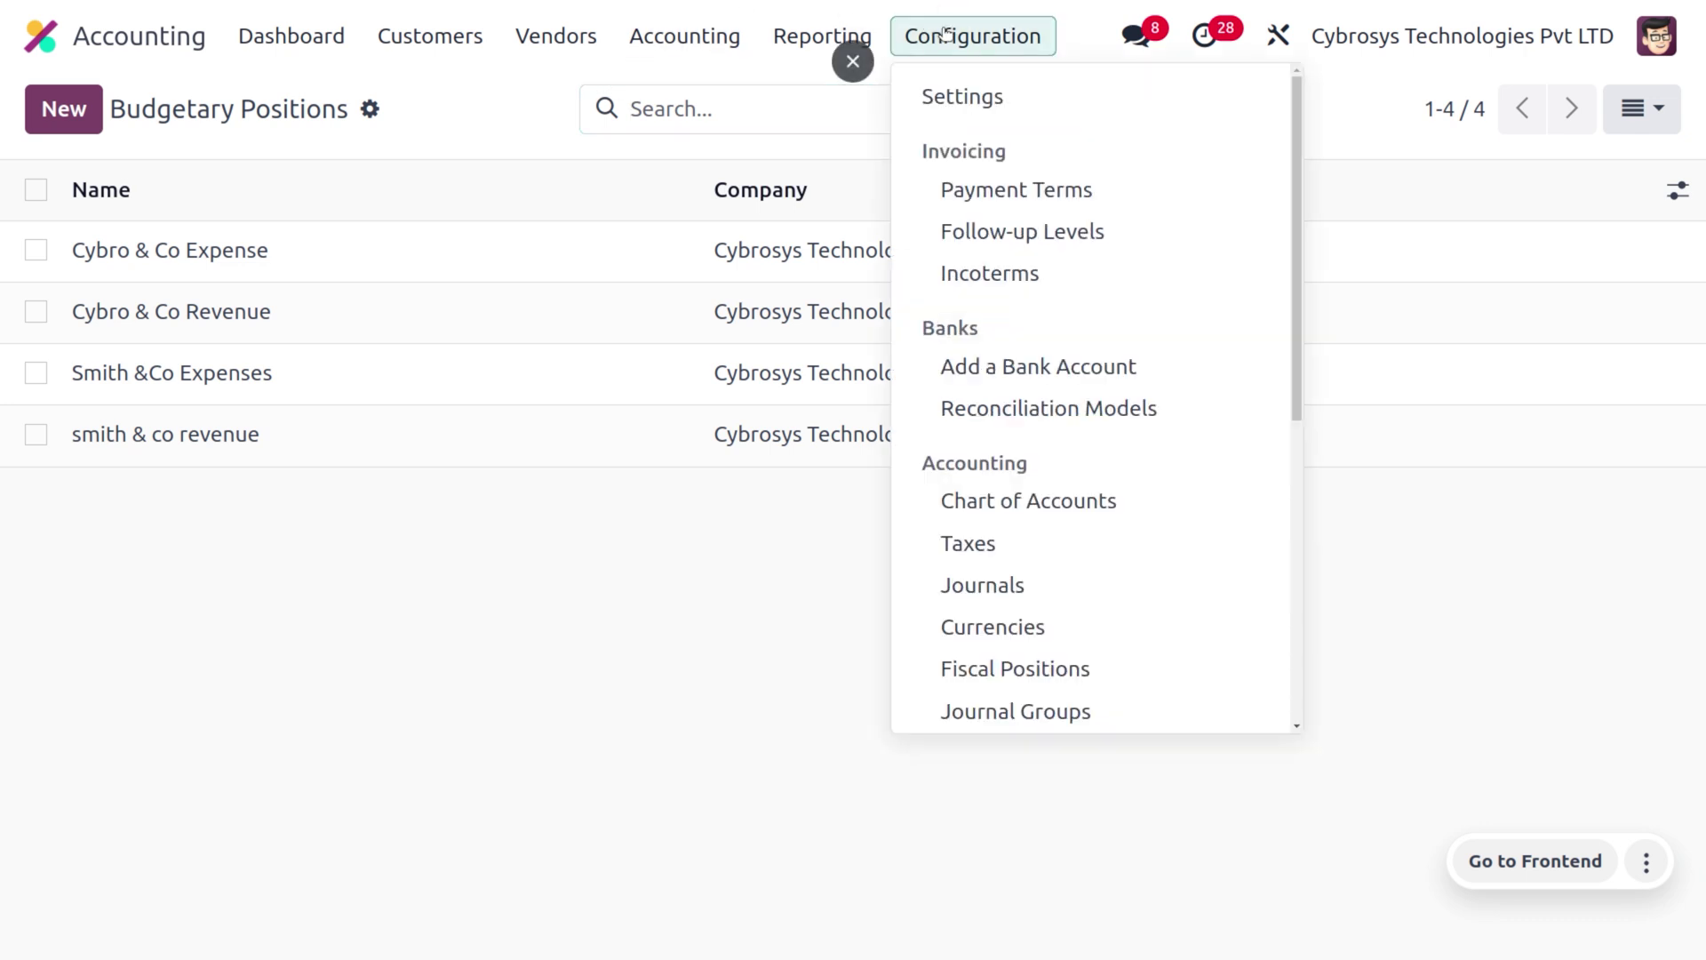
scroll(1055, 610, down, 3)
scroll(1055, 610, down, 4)
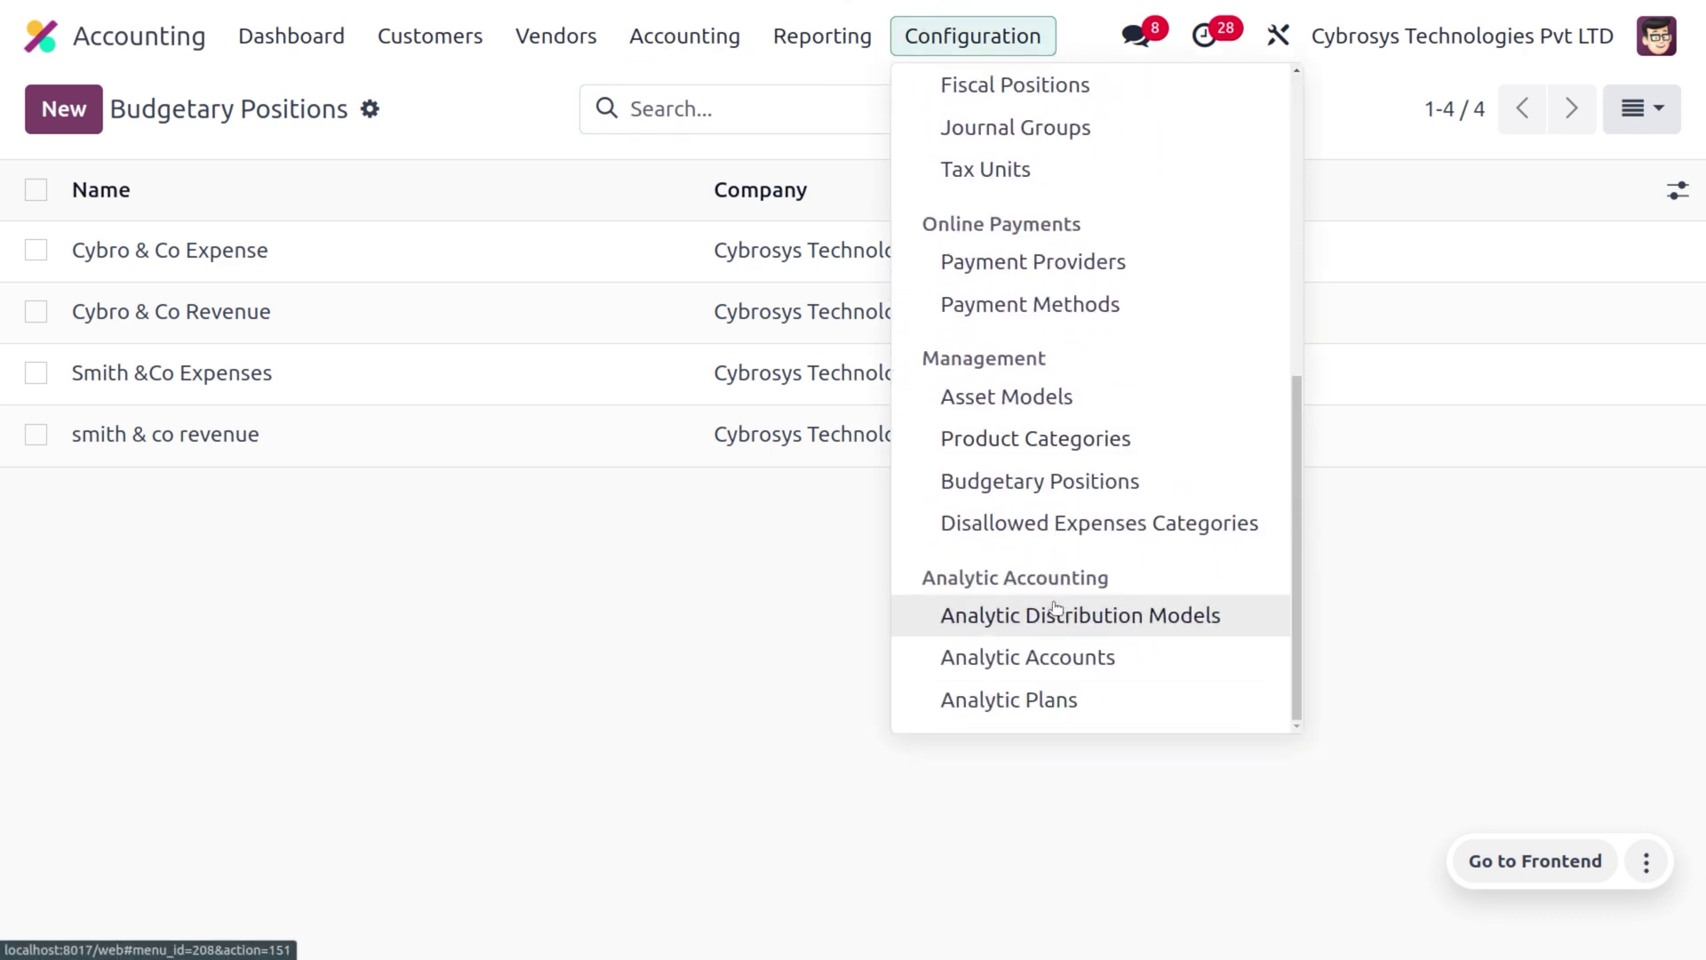
click(1031, 662)
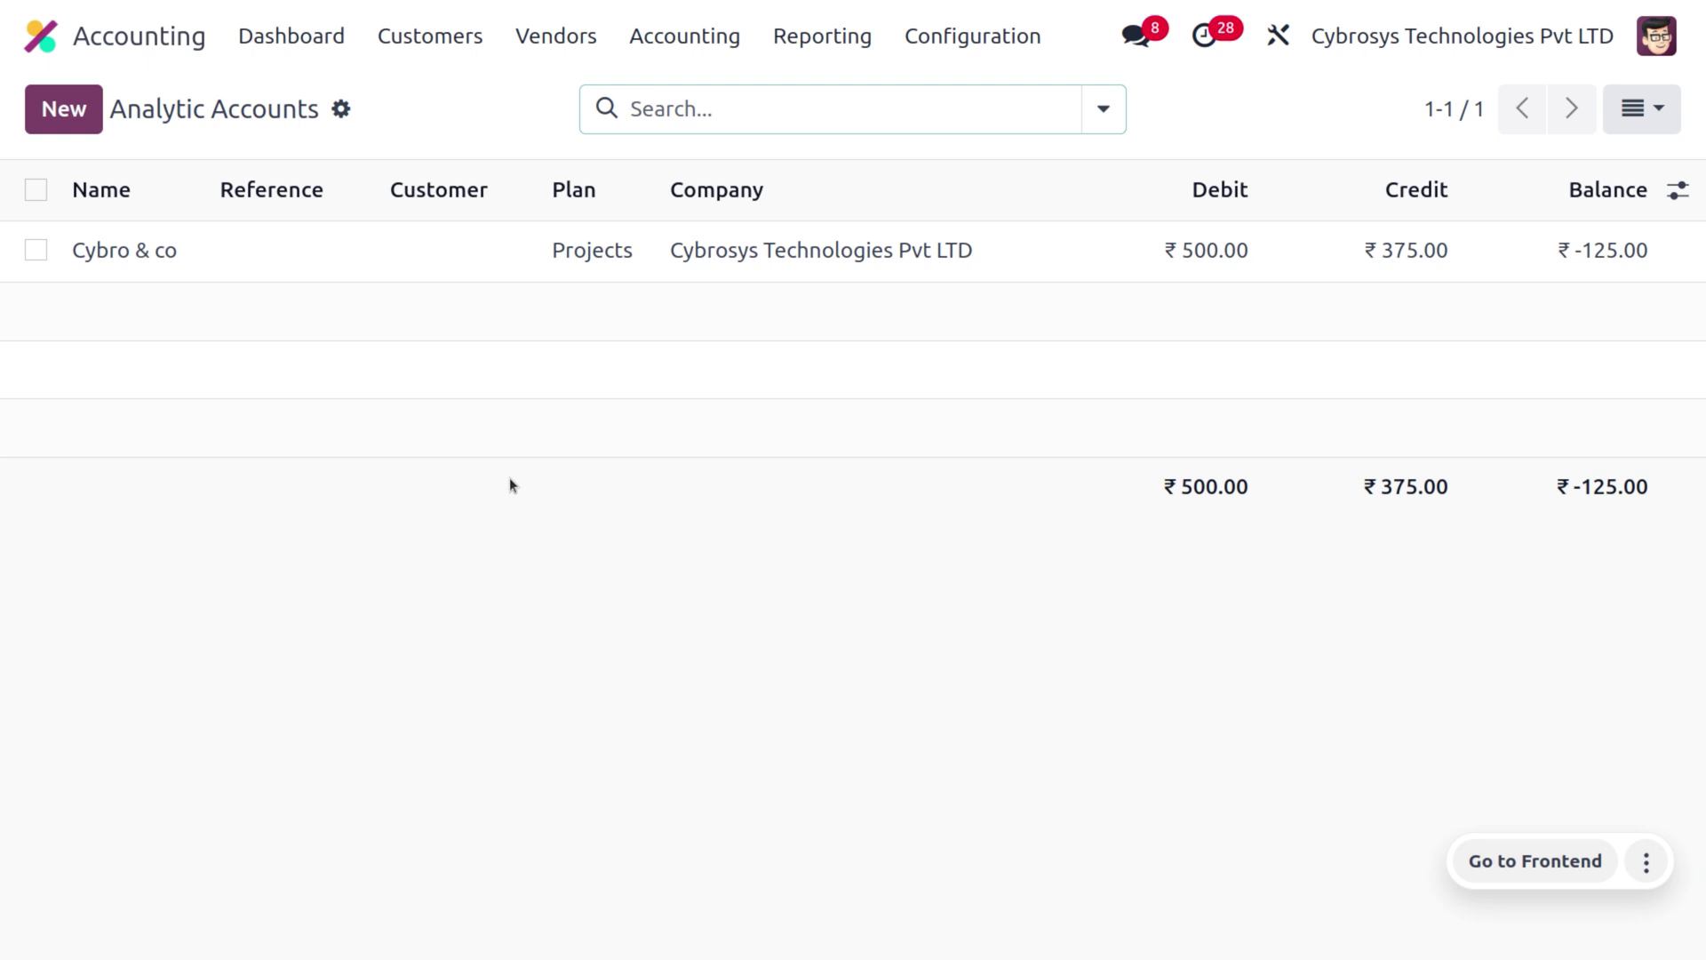
click(68, 111)
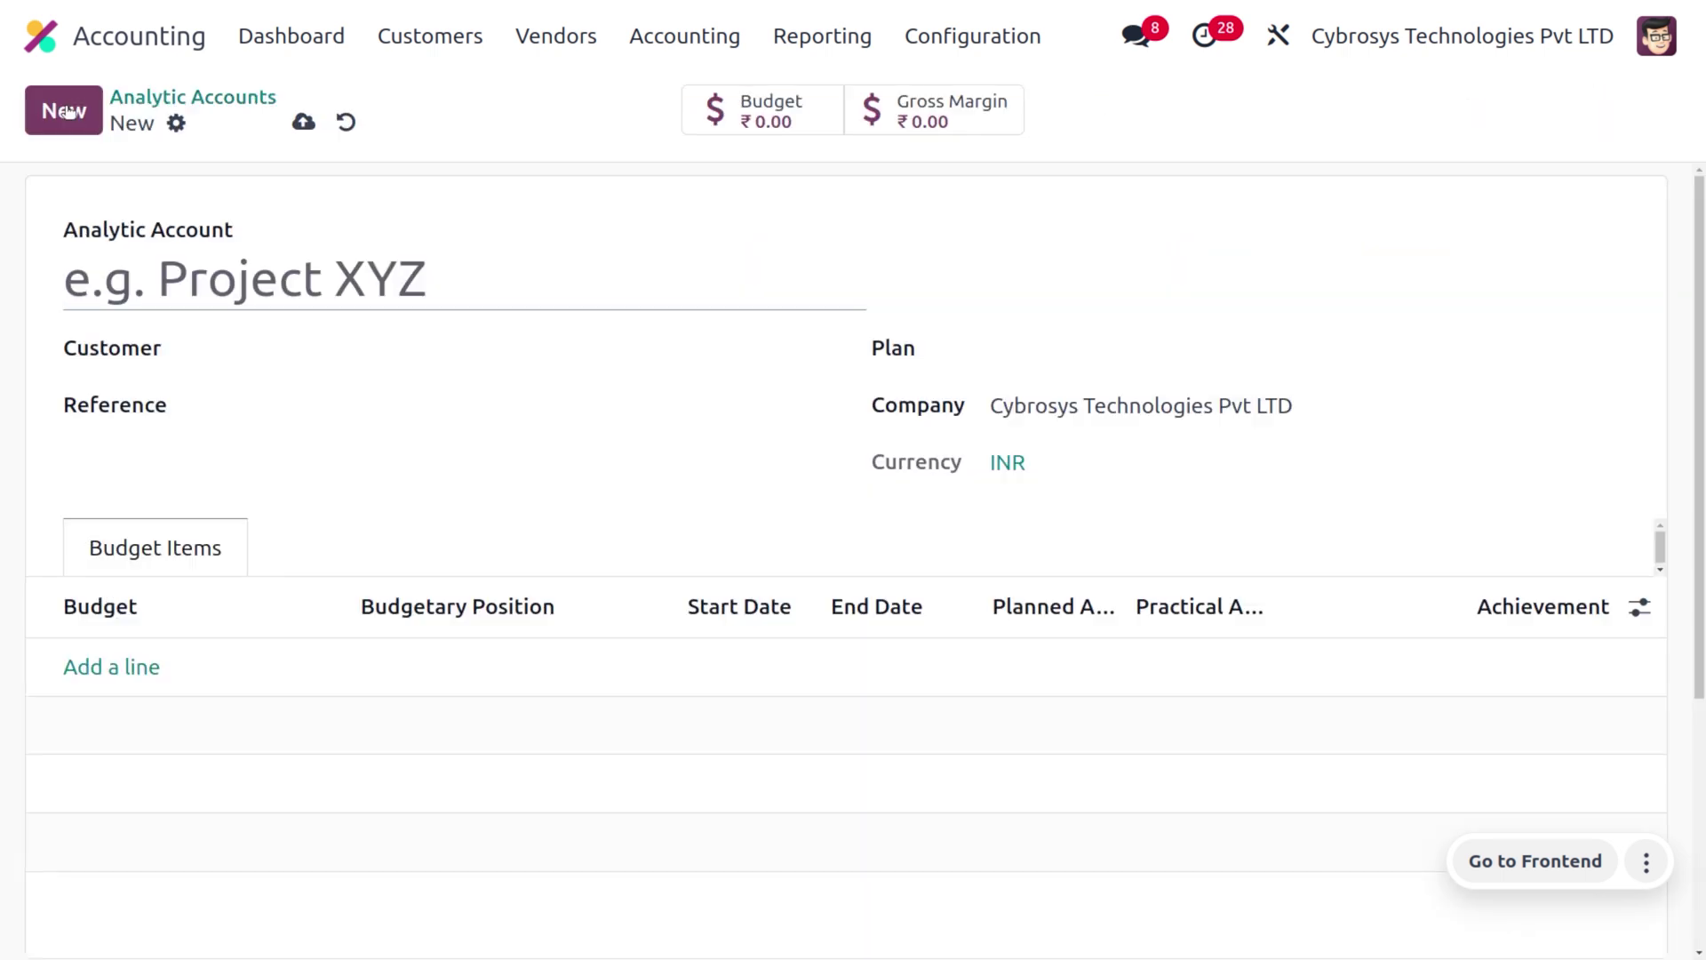
click(375, 281)
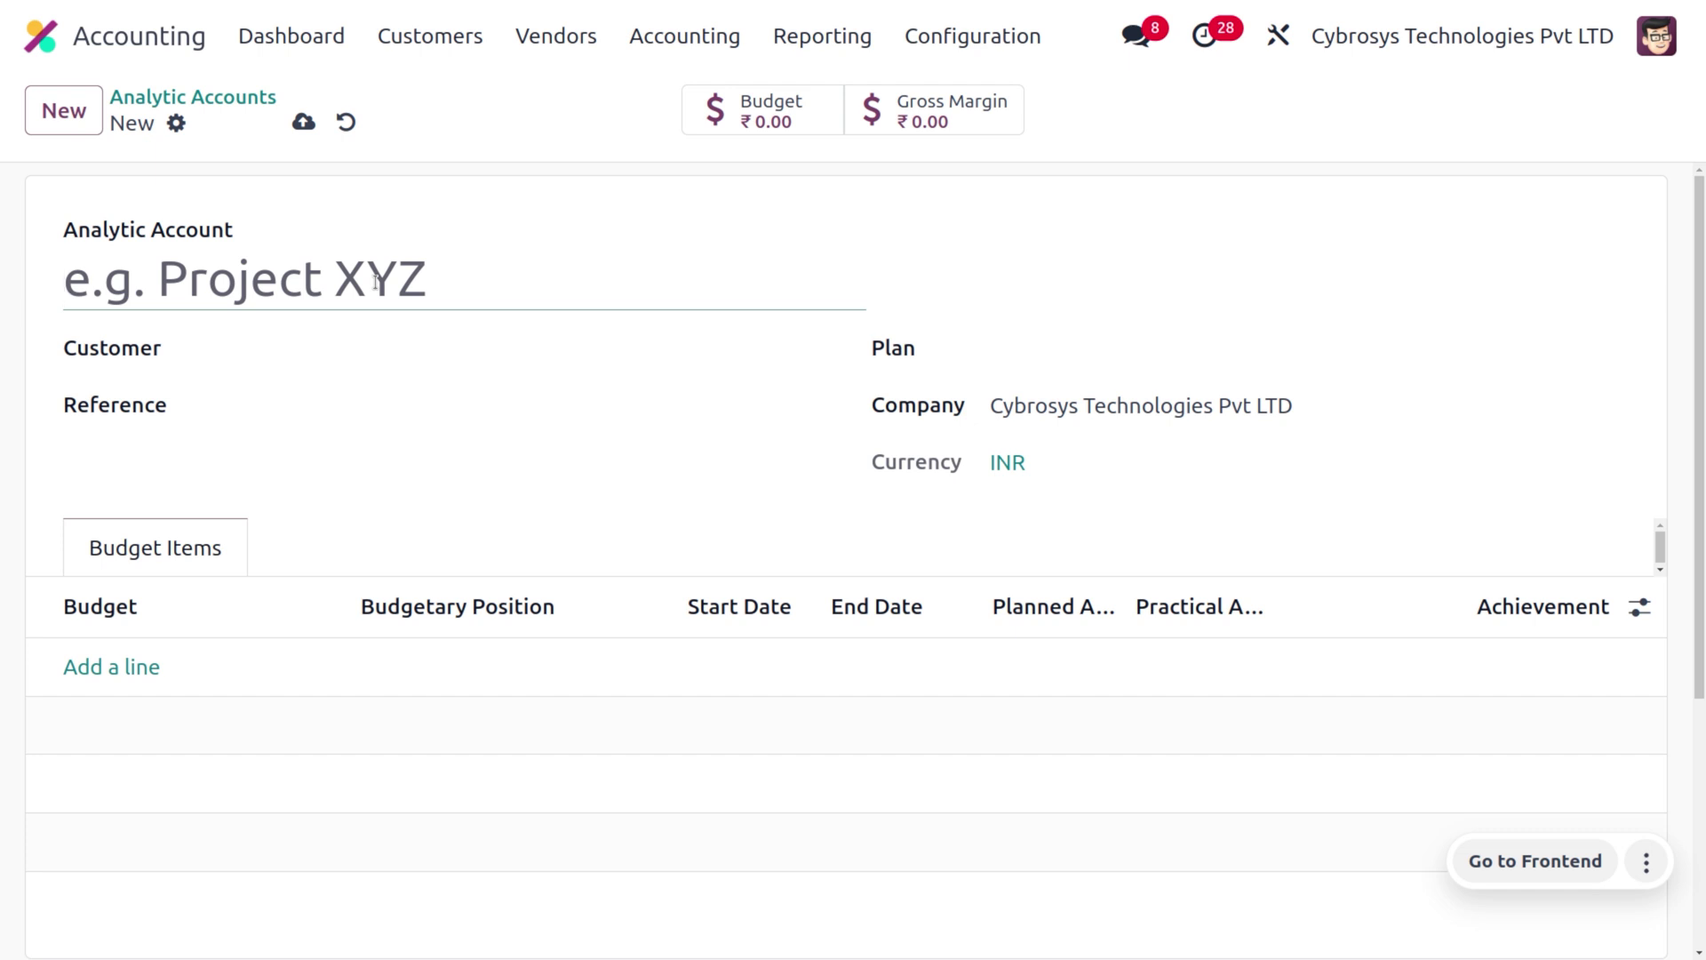
text(Smith)
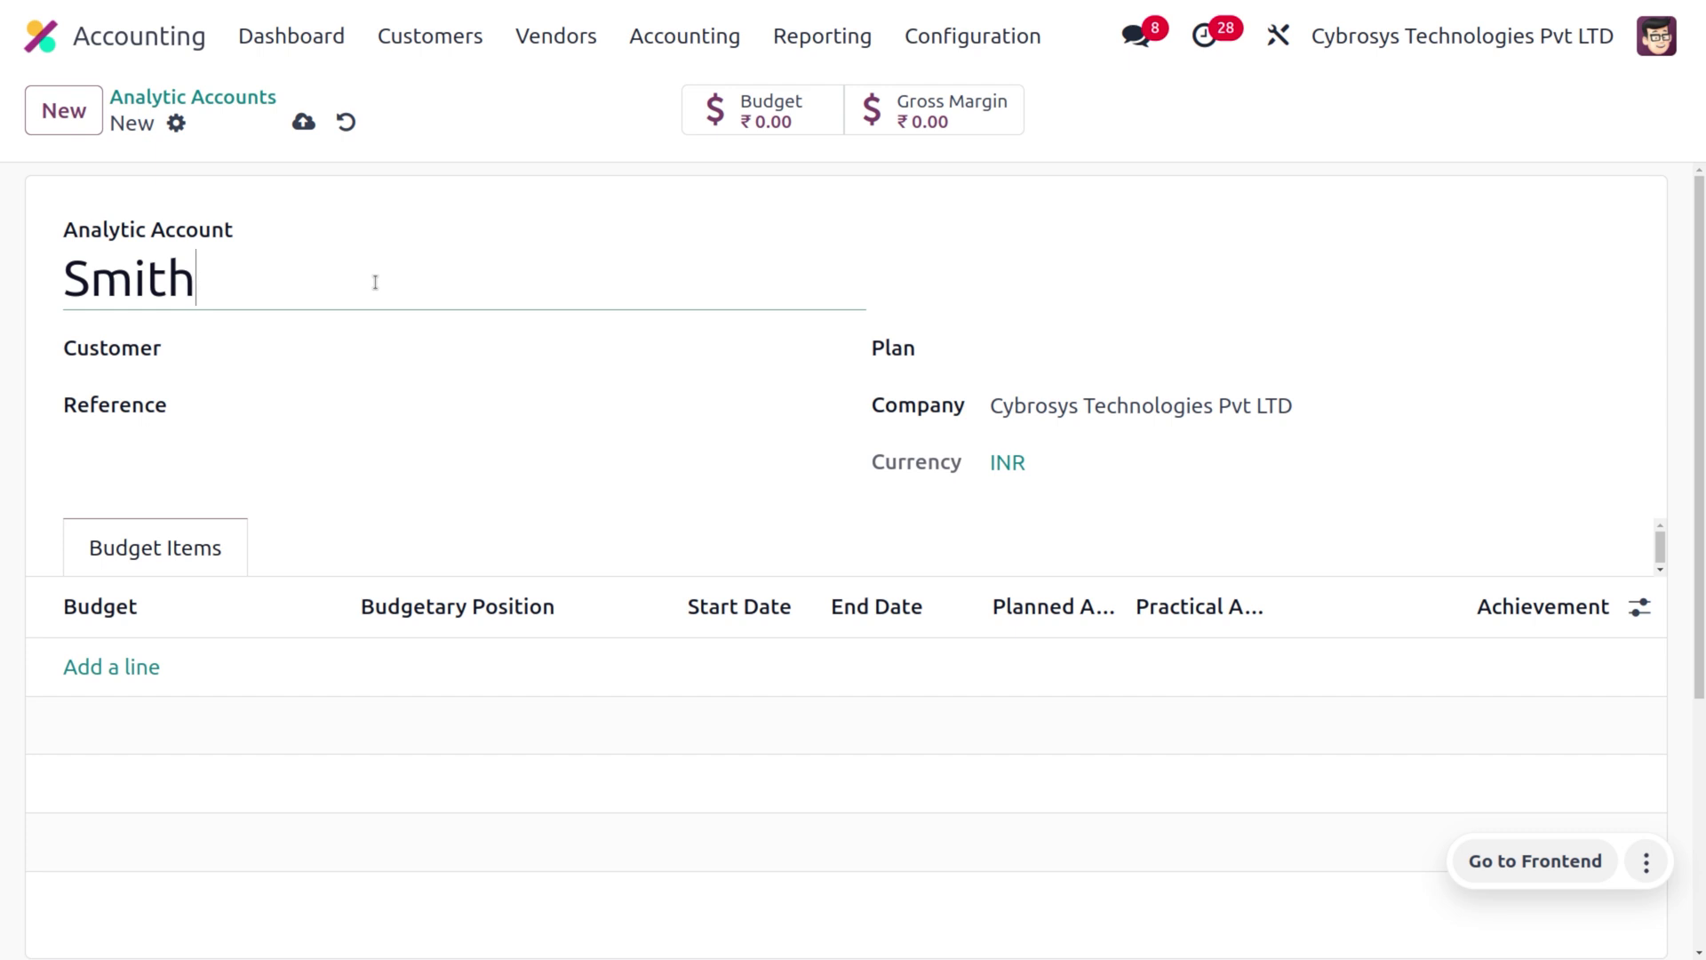
text(& co)
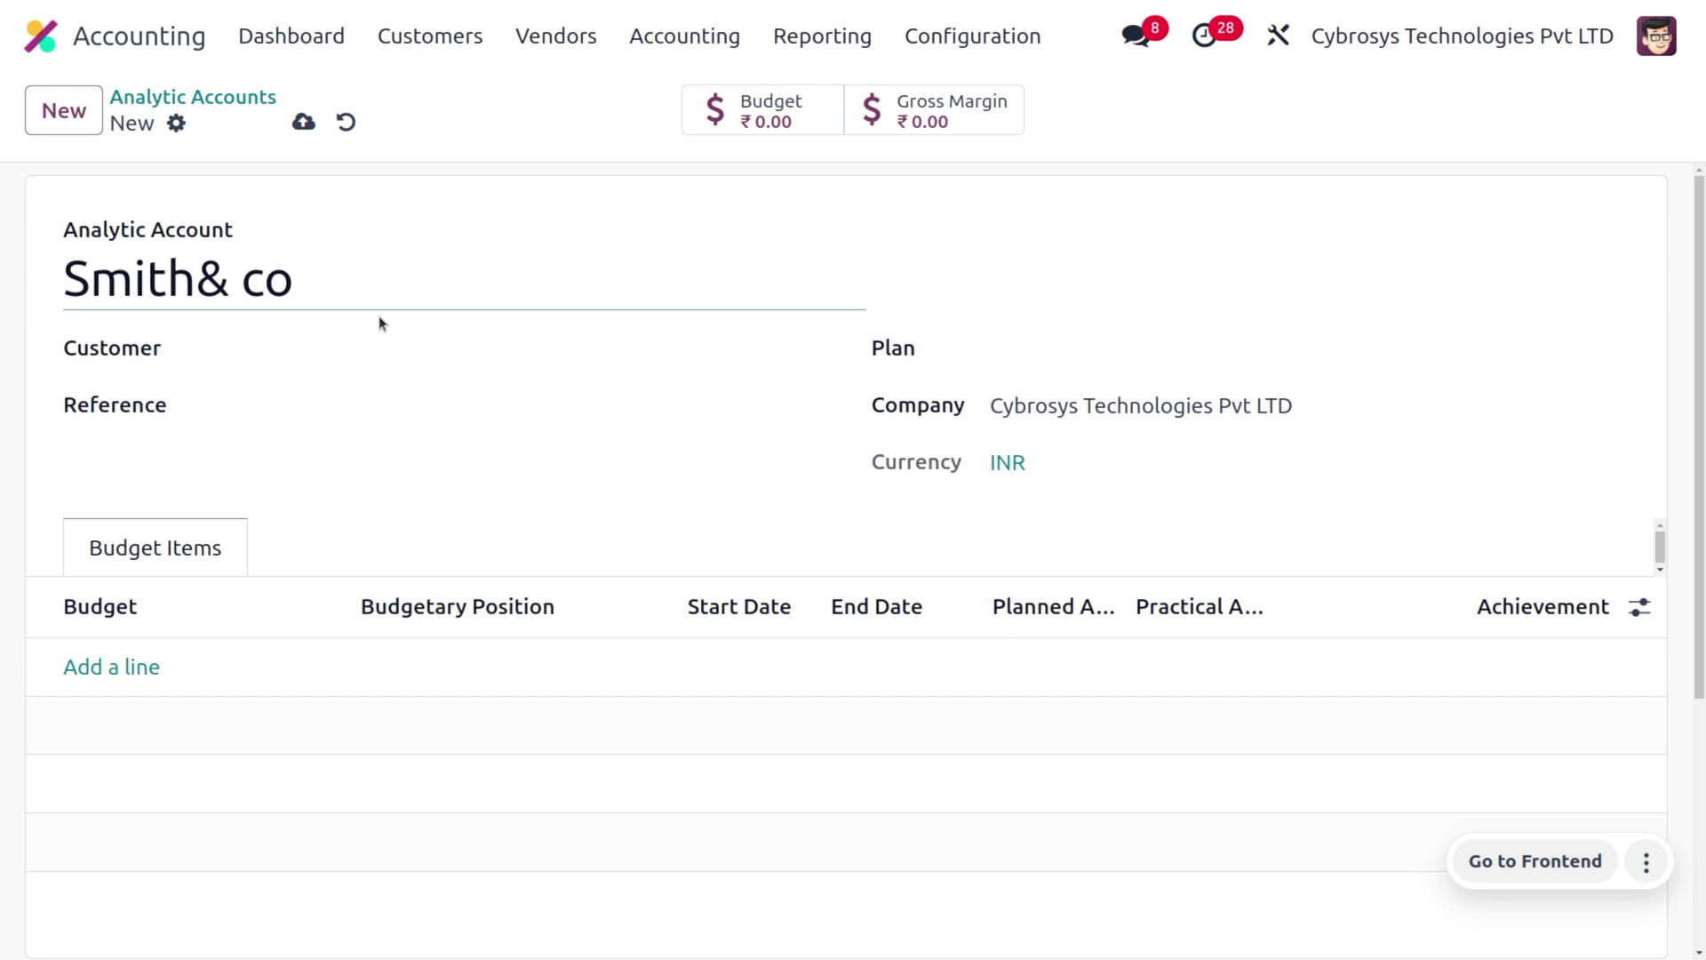
key(alt+s)
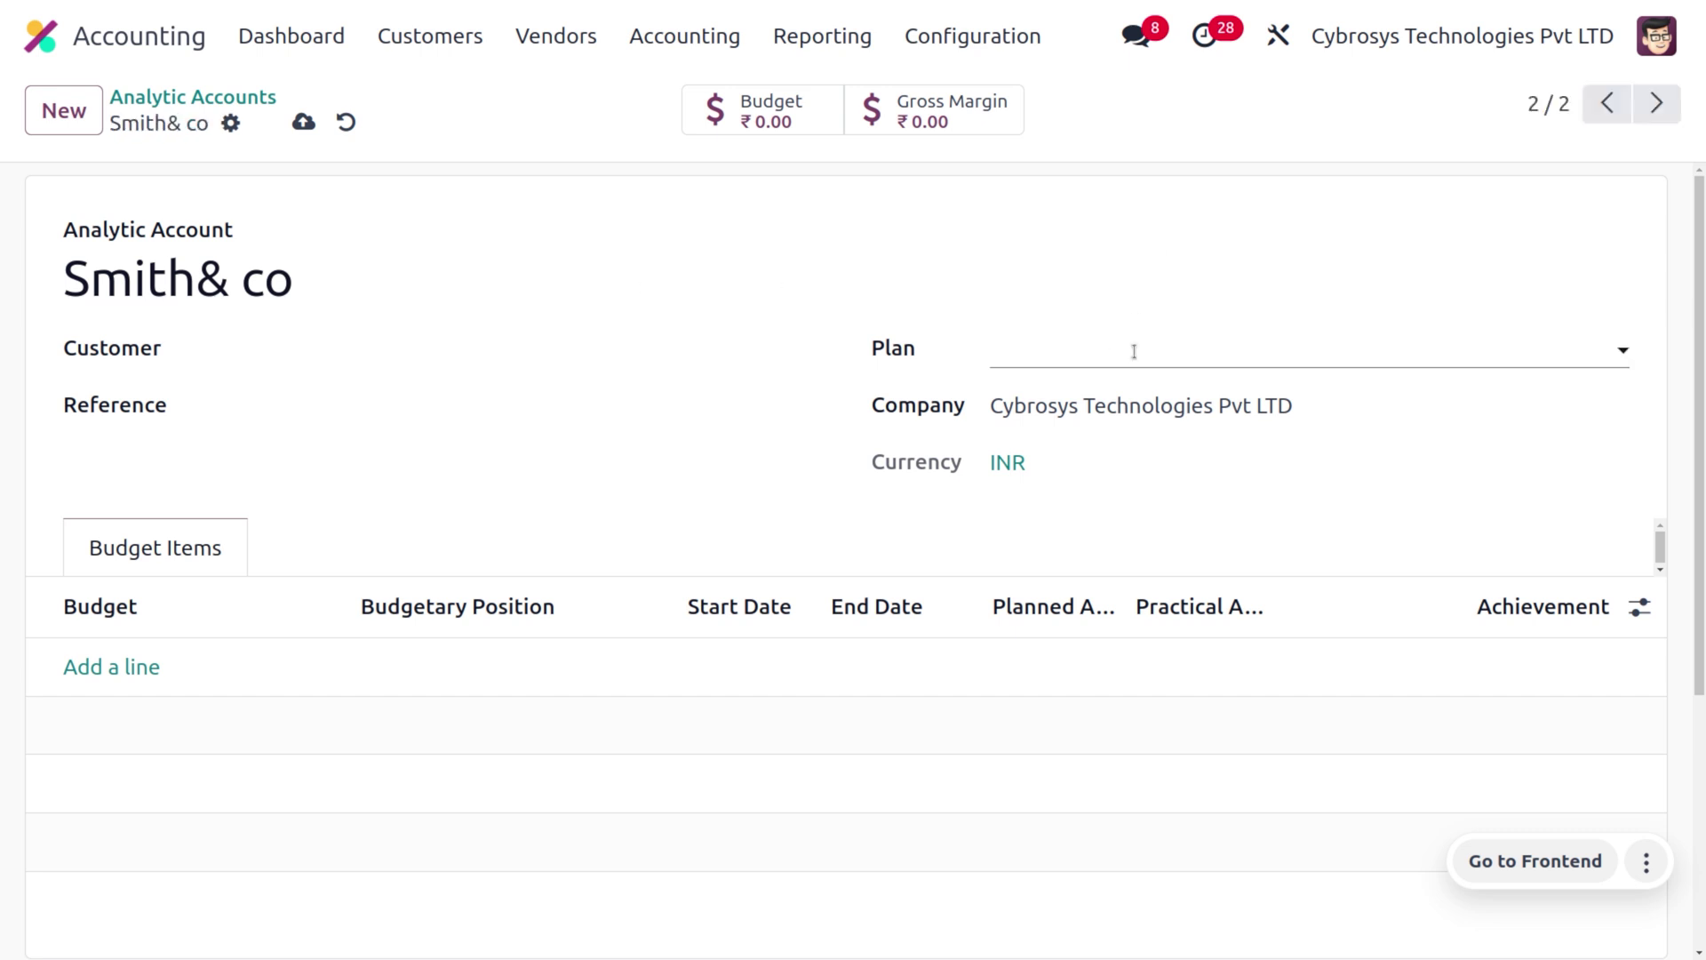
Assign the Departments plan to the analytic account and open that plan's record.
click(1133, 352)
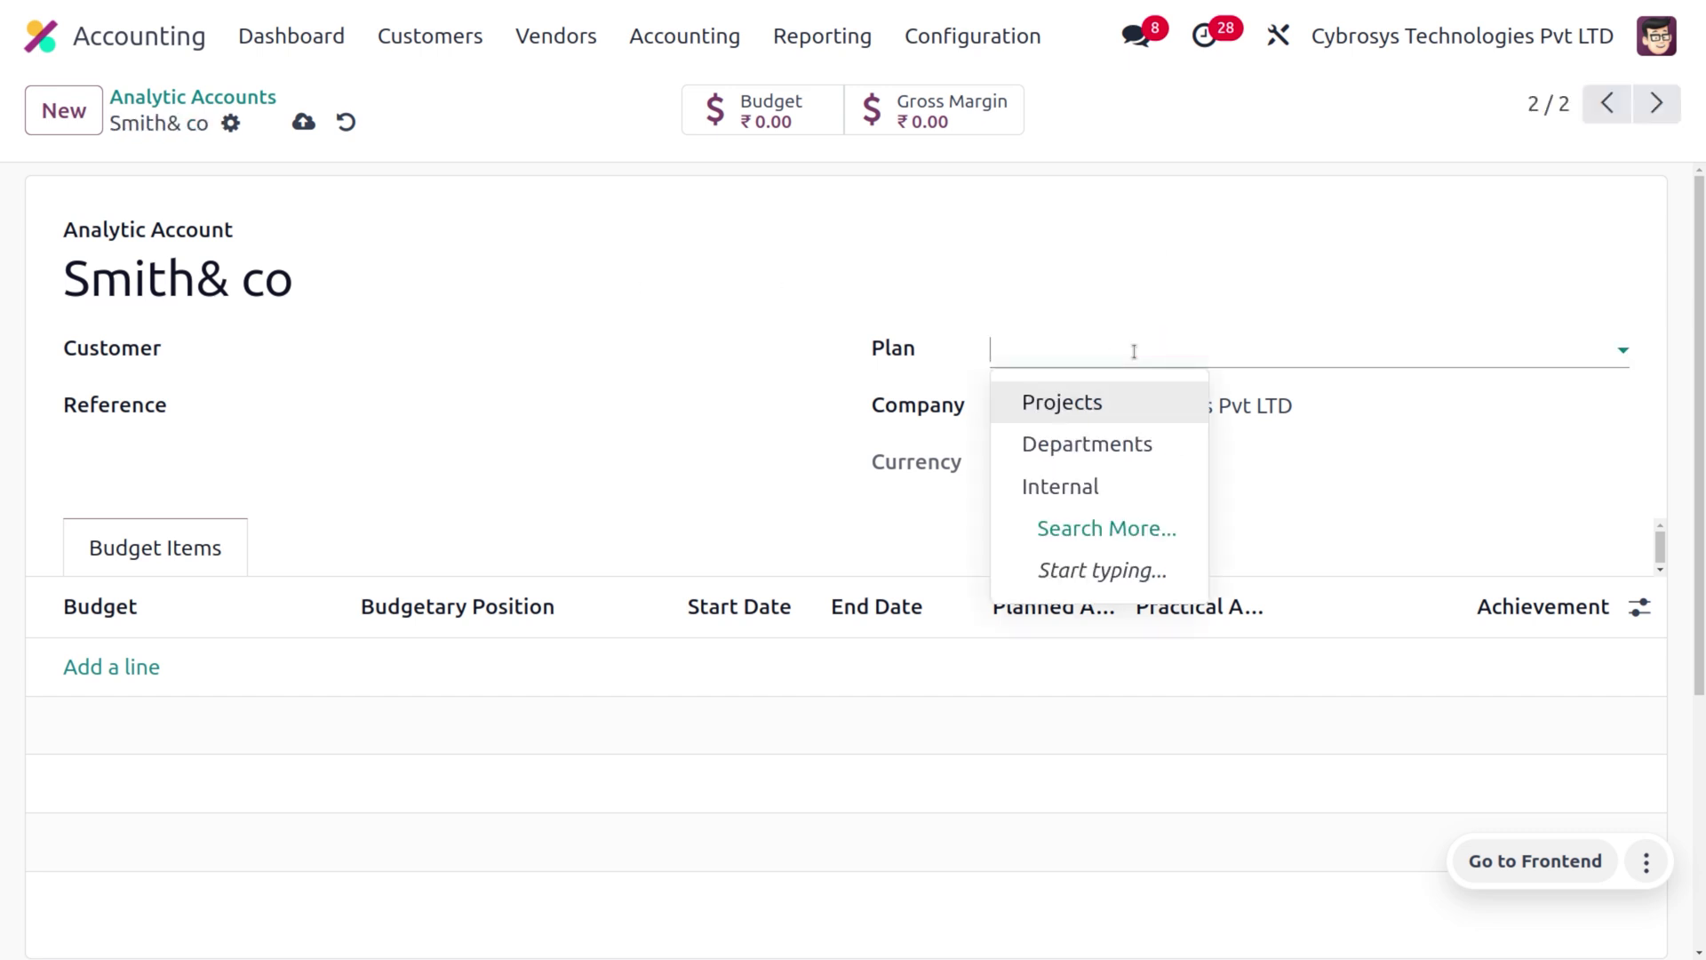
click(1099, 437)
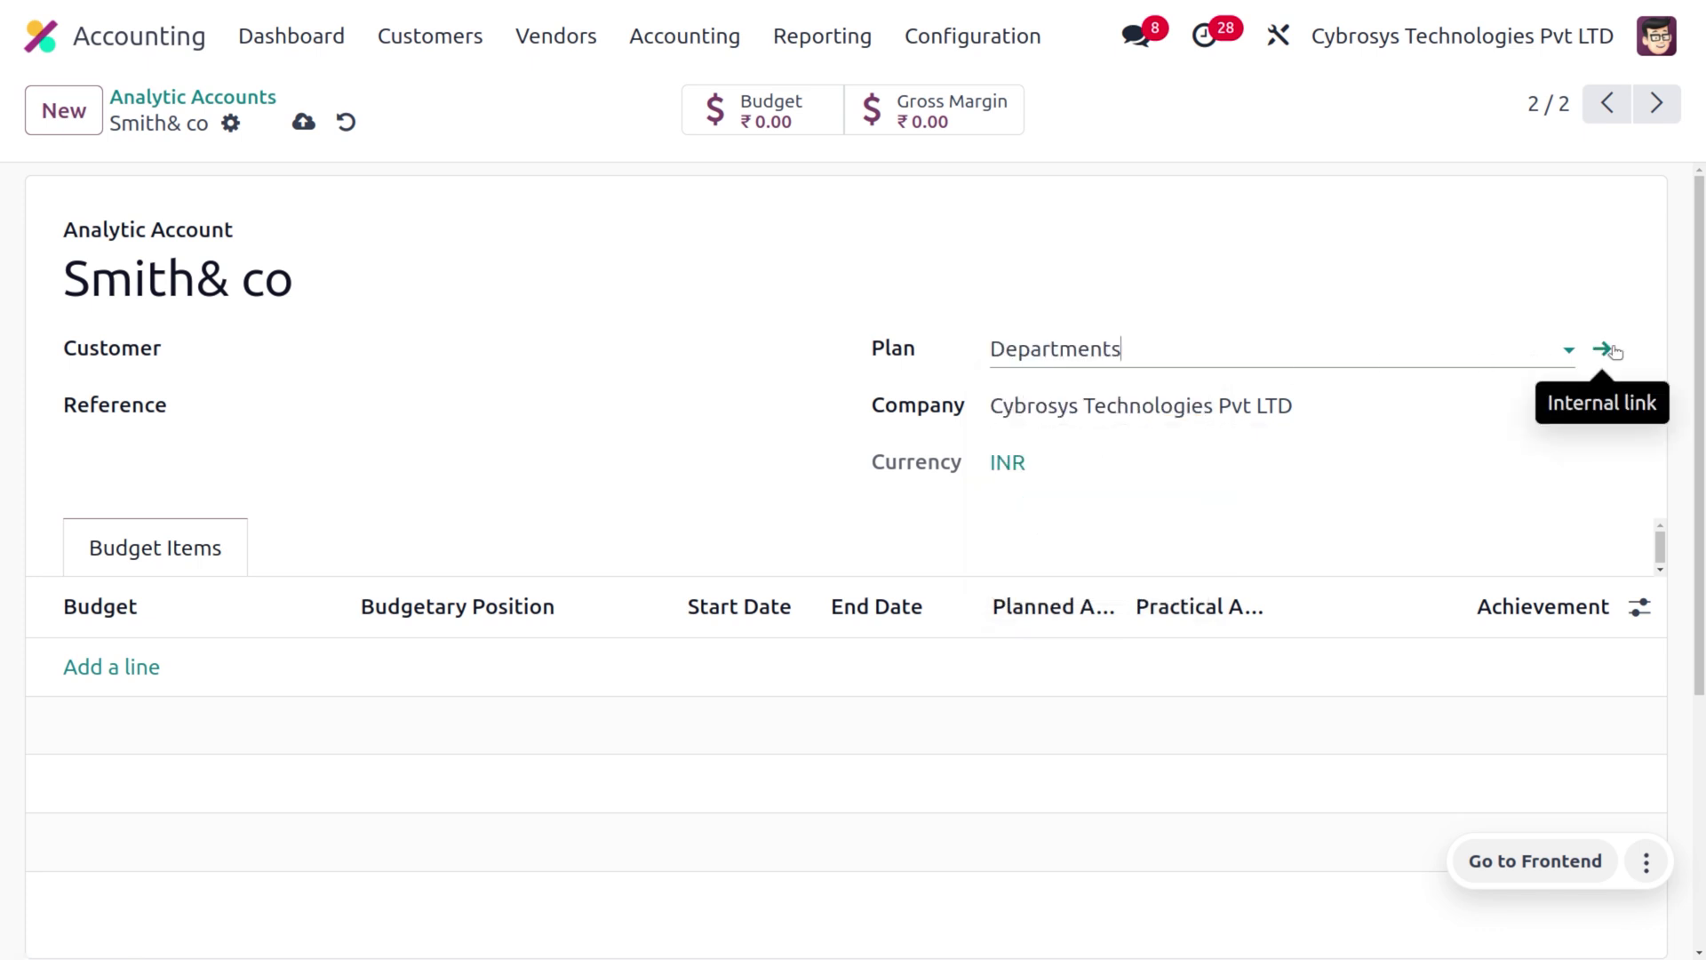
click(1605, 349)
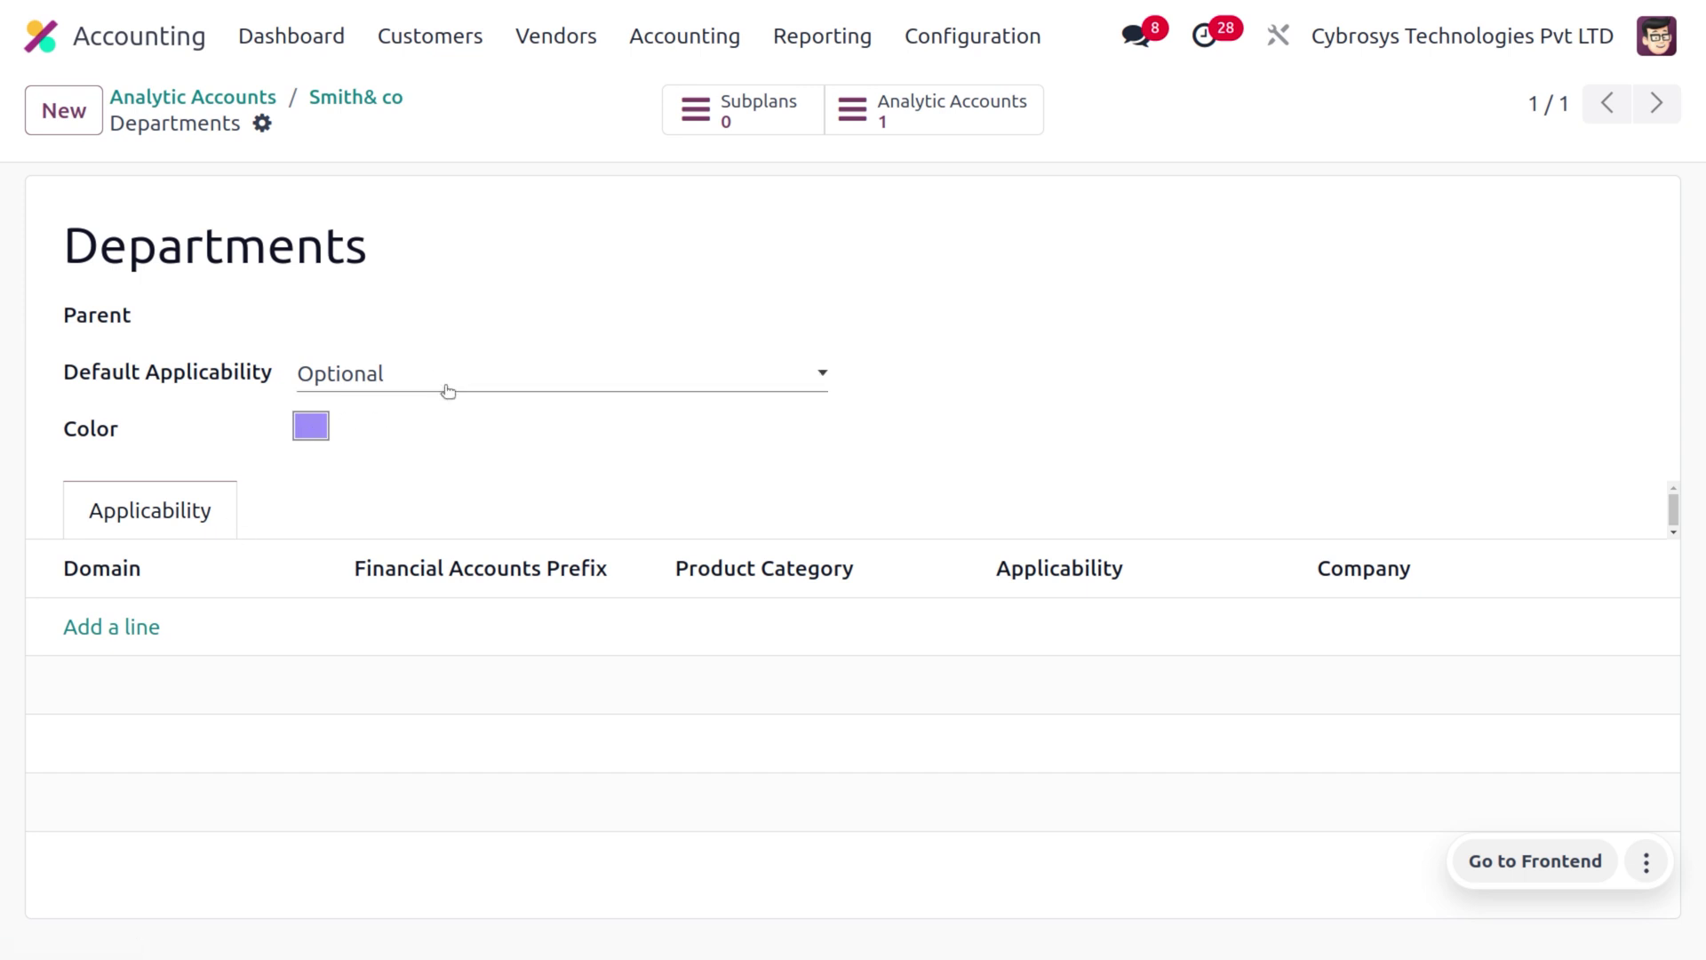
Add an applicability line to the Departments plan with domain Invoice, financial accounts prefix "inv" and applicability Optional.
click(136, 629)
click(133, 628)
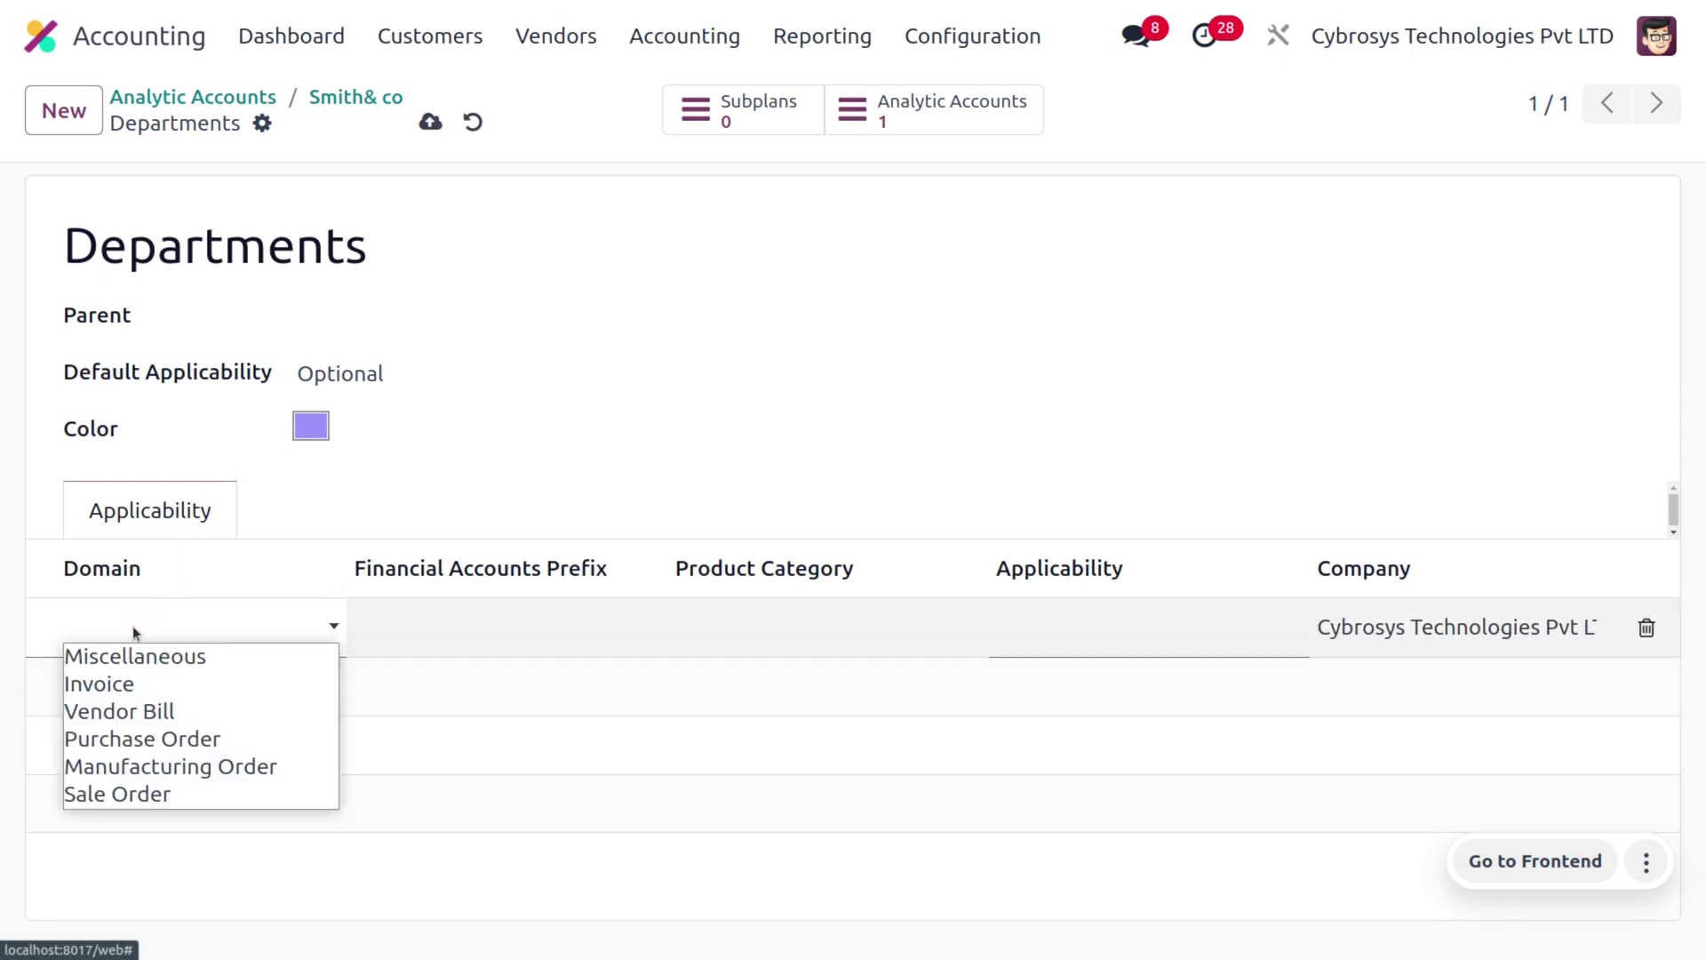
click(147, 684)
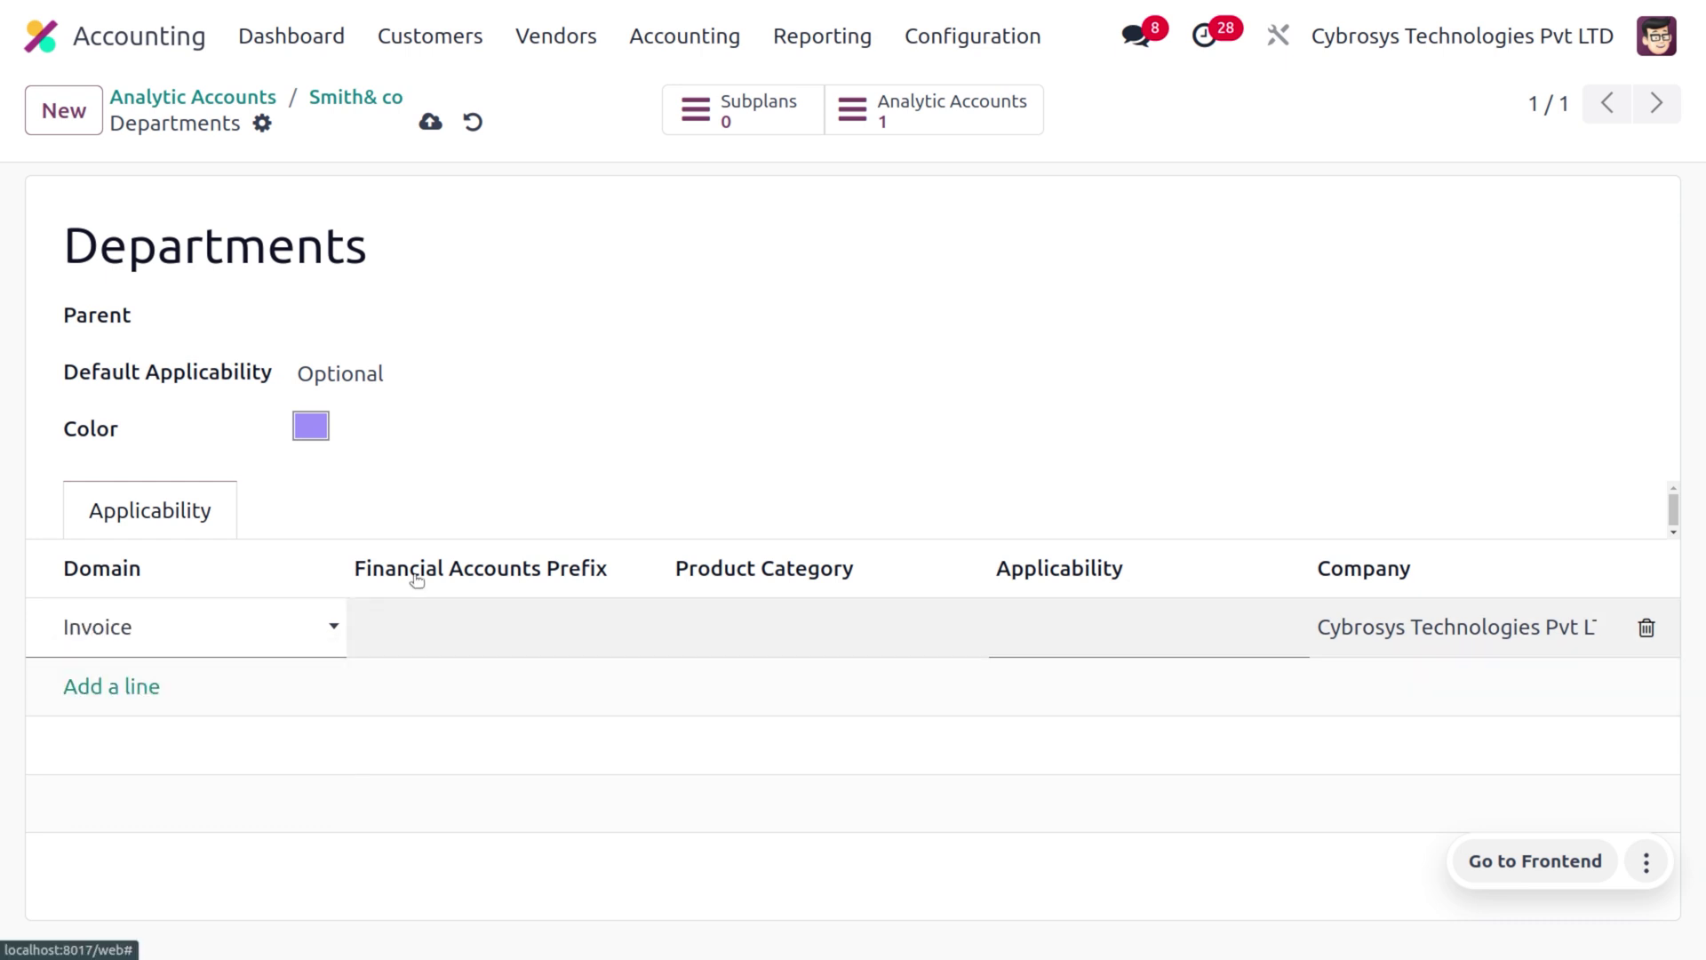
click(546, 611)
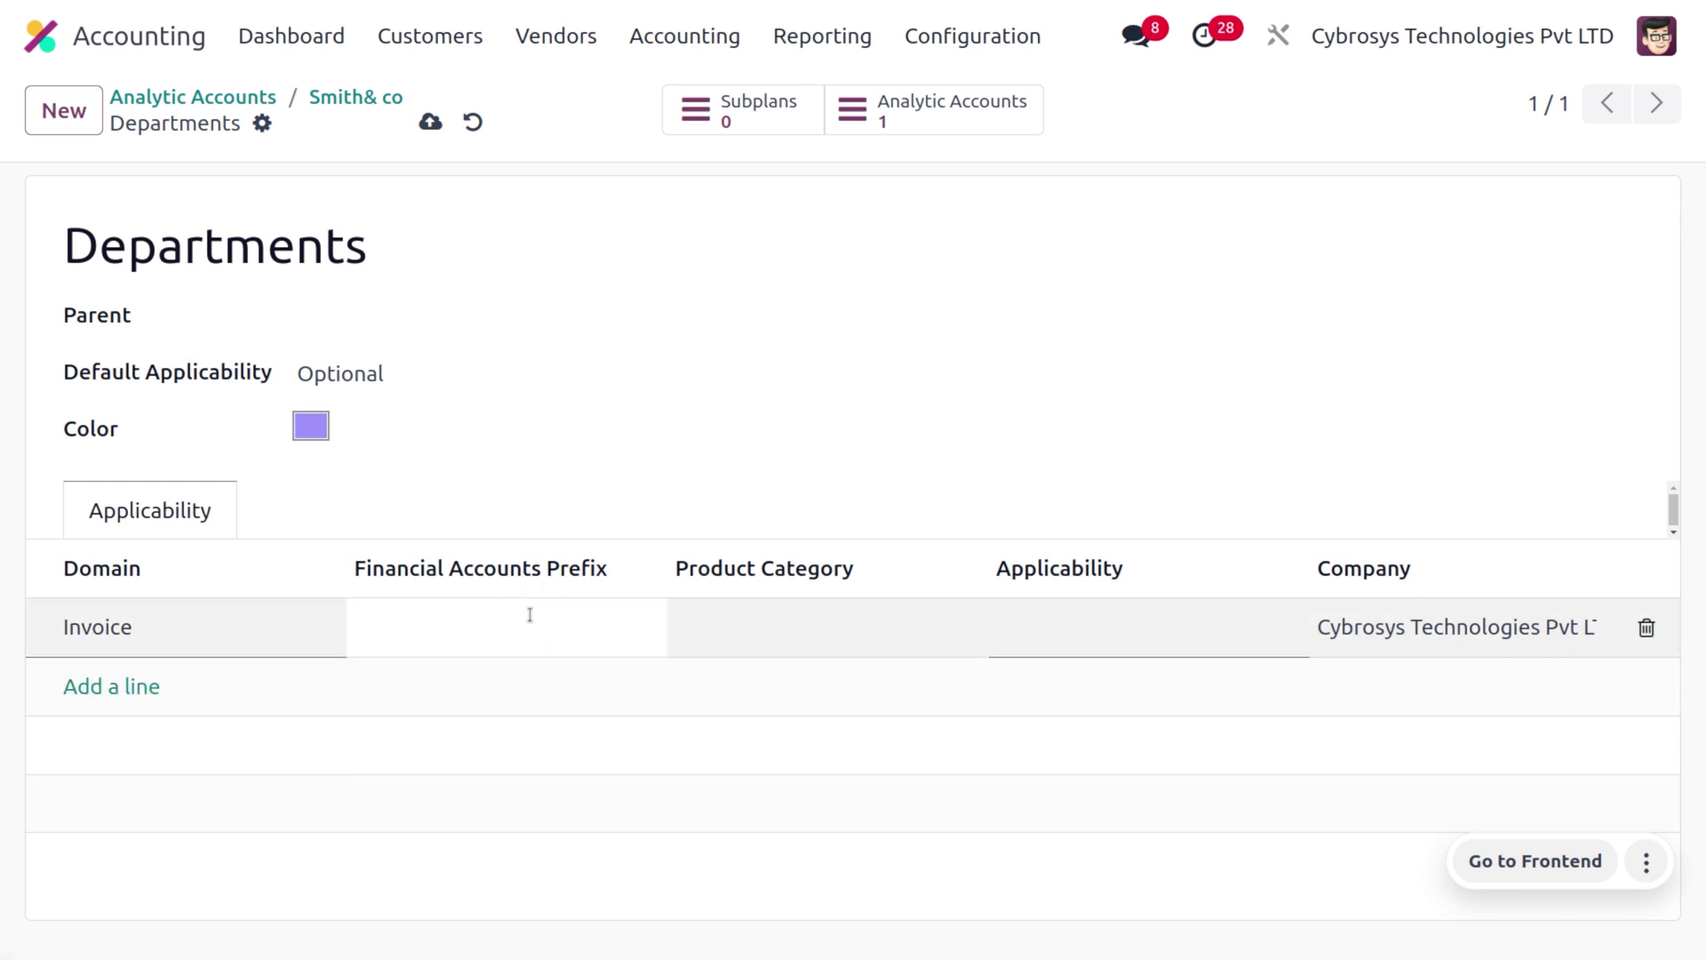
text(inv)
click(1265, 397)
click(1135, 631)
click(1082, 636)
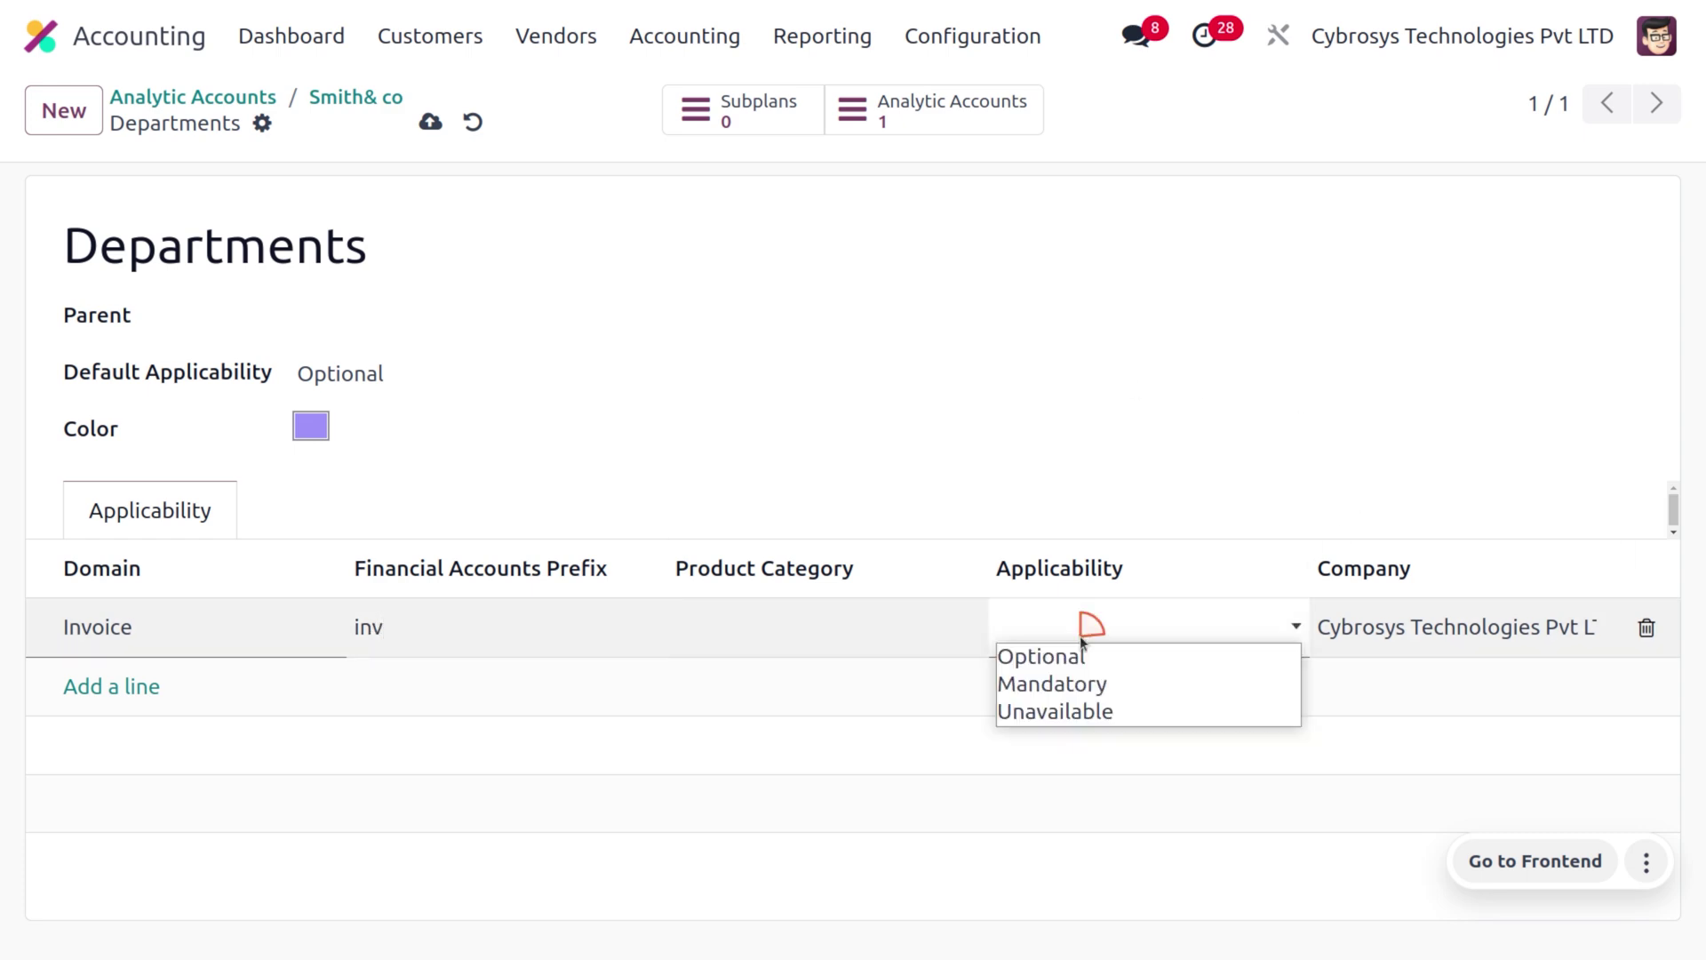
click(1079, 657)
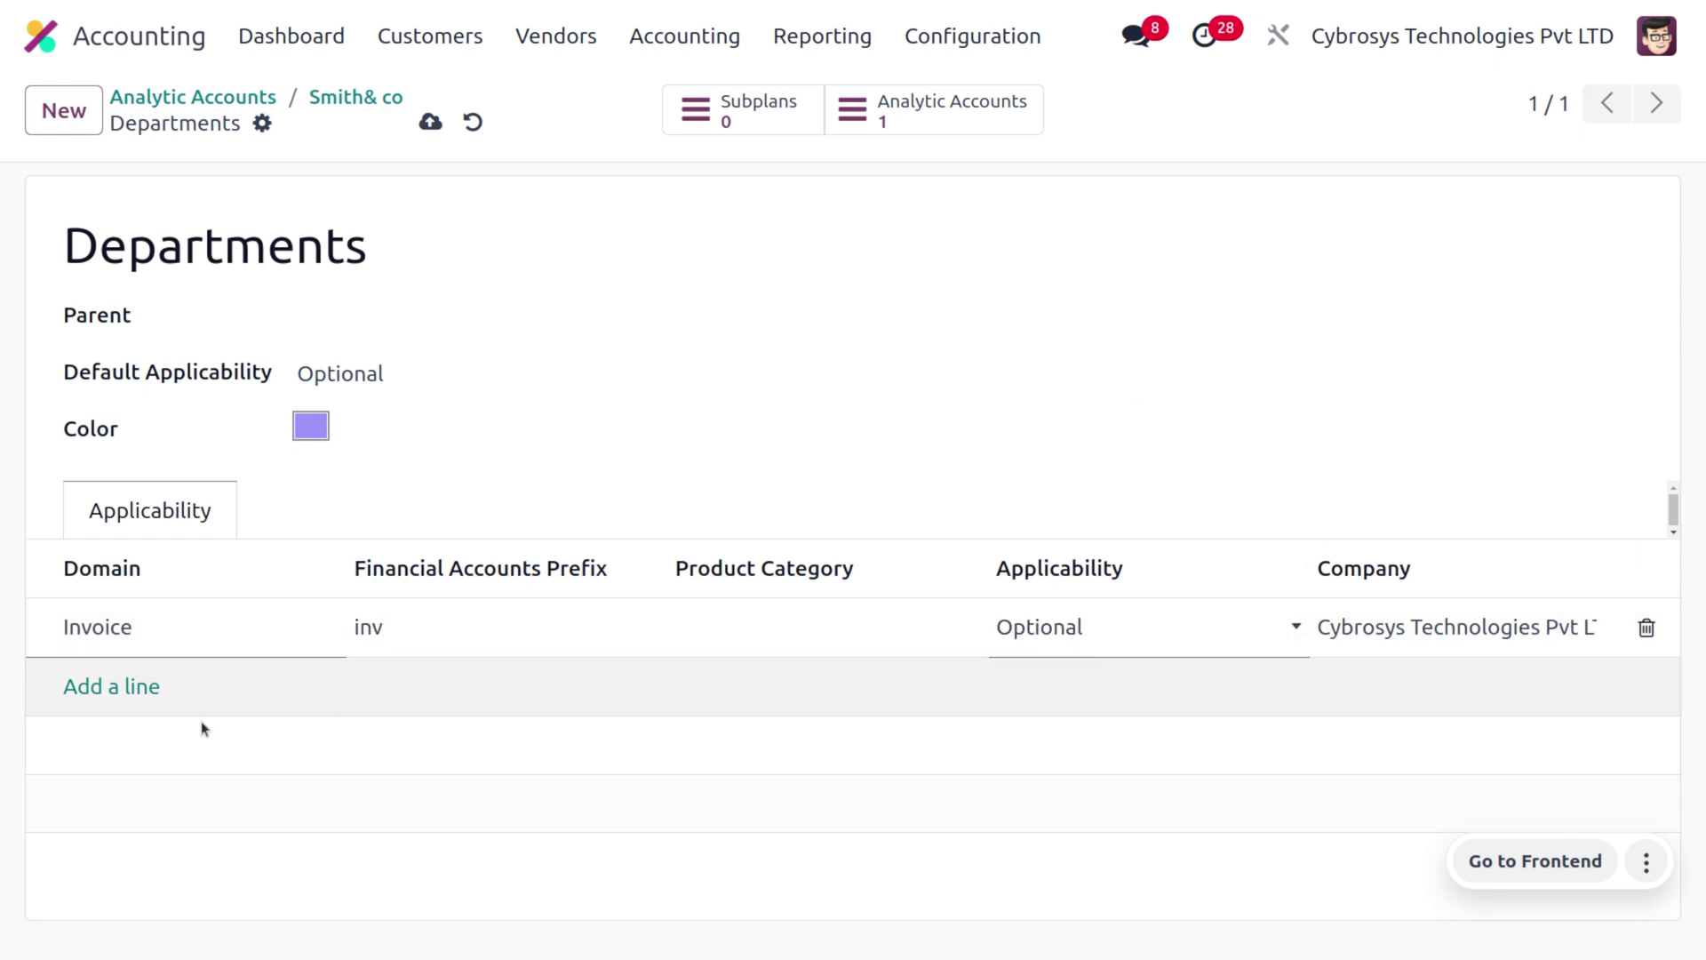
Add a second applicability line with domain Vendor Bill, prefix "vbl" and applicability Optional, and save the plan.
click(106, 684)
click(104, 689)
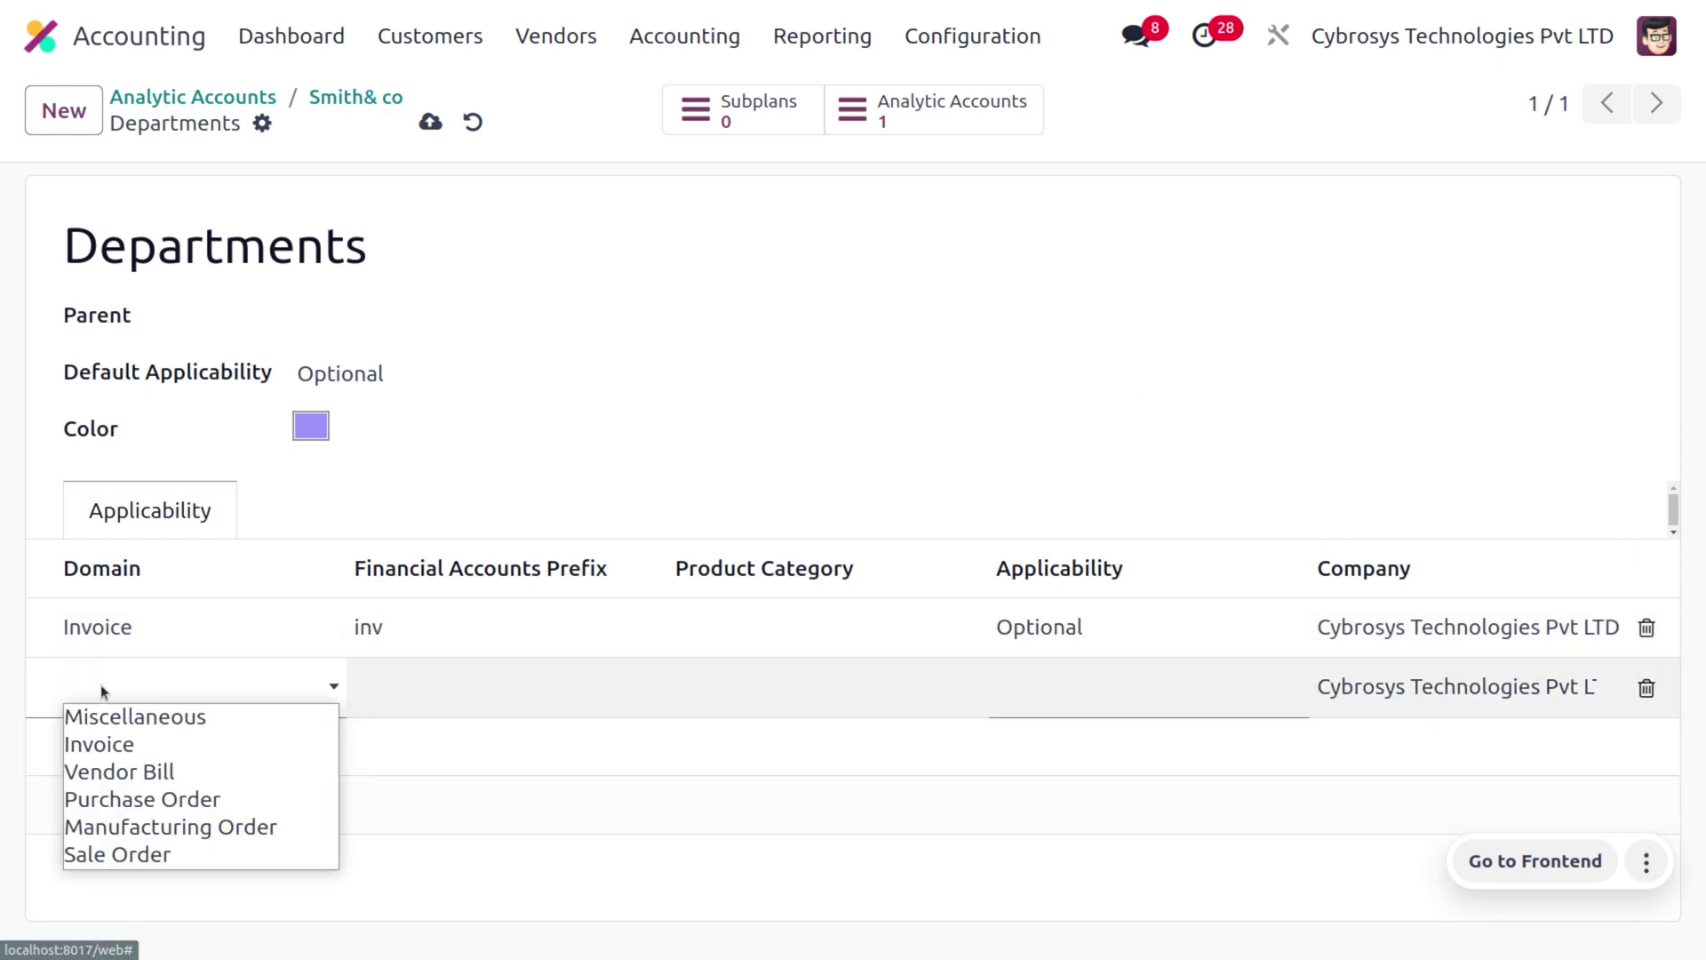
click(130, 774)
click(473, 692)
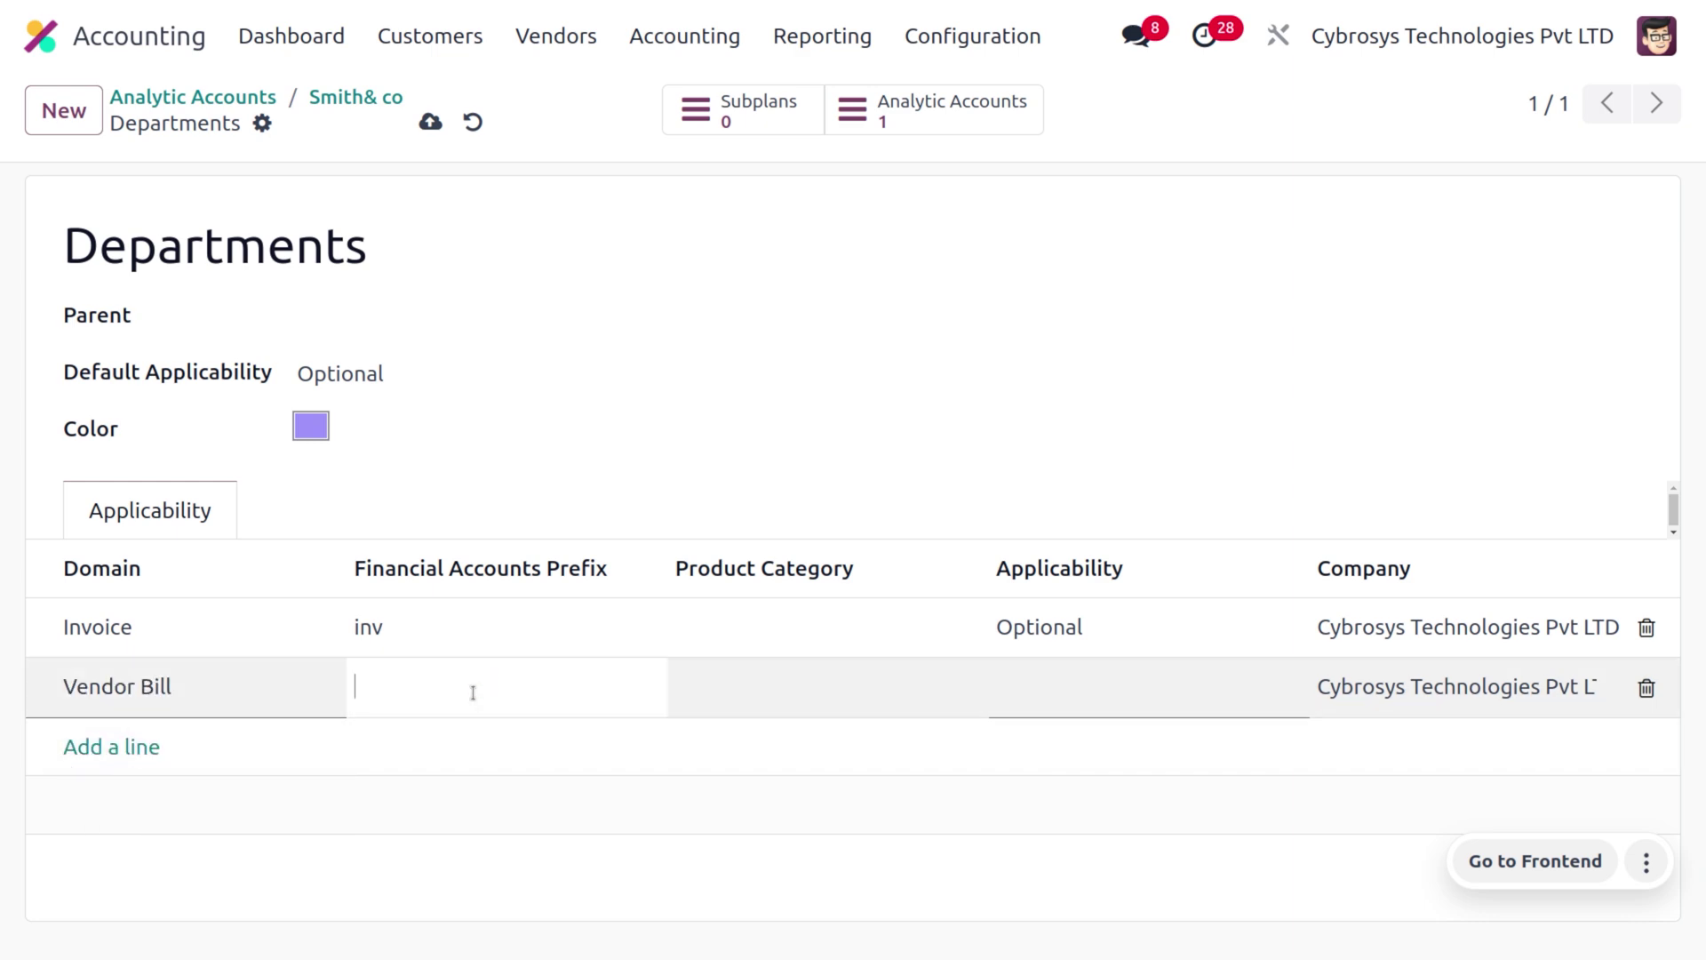
text(vbl)
click(1085, 687)
click(1084, 726)
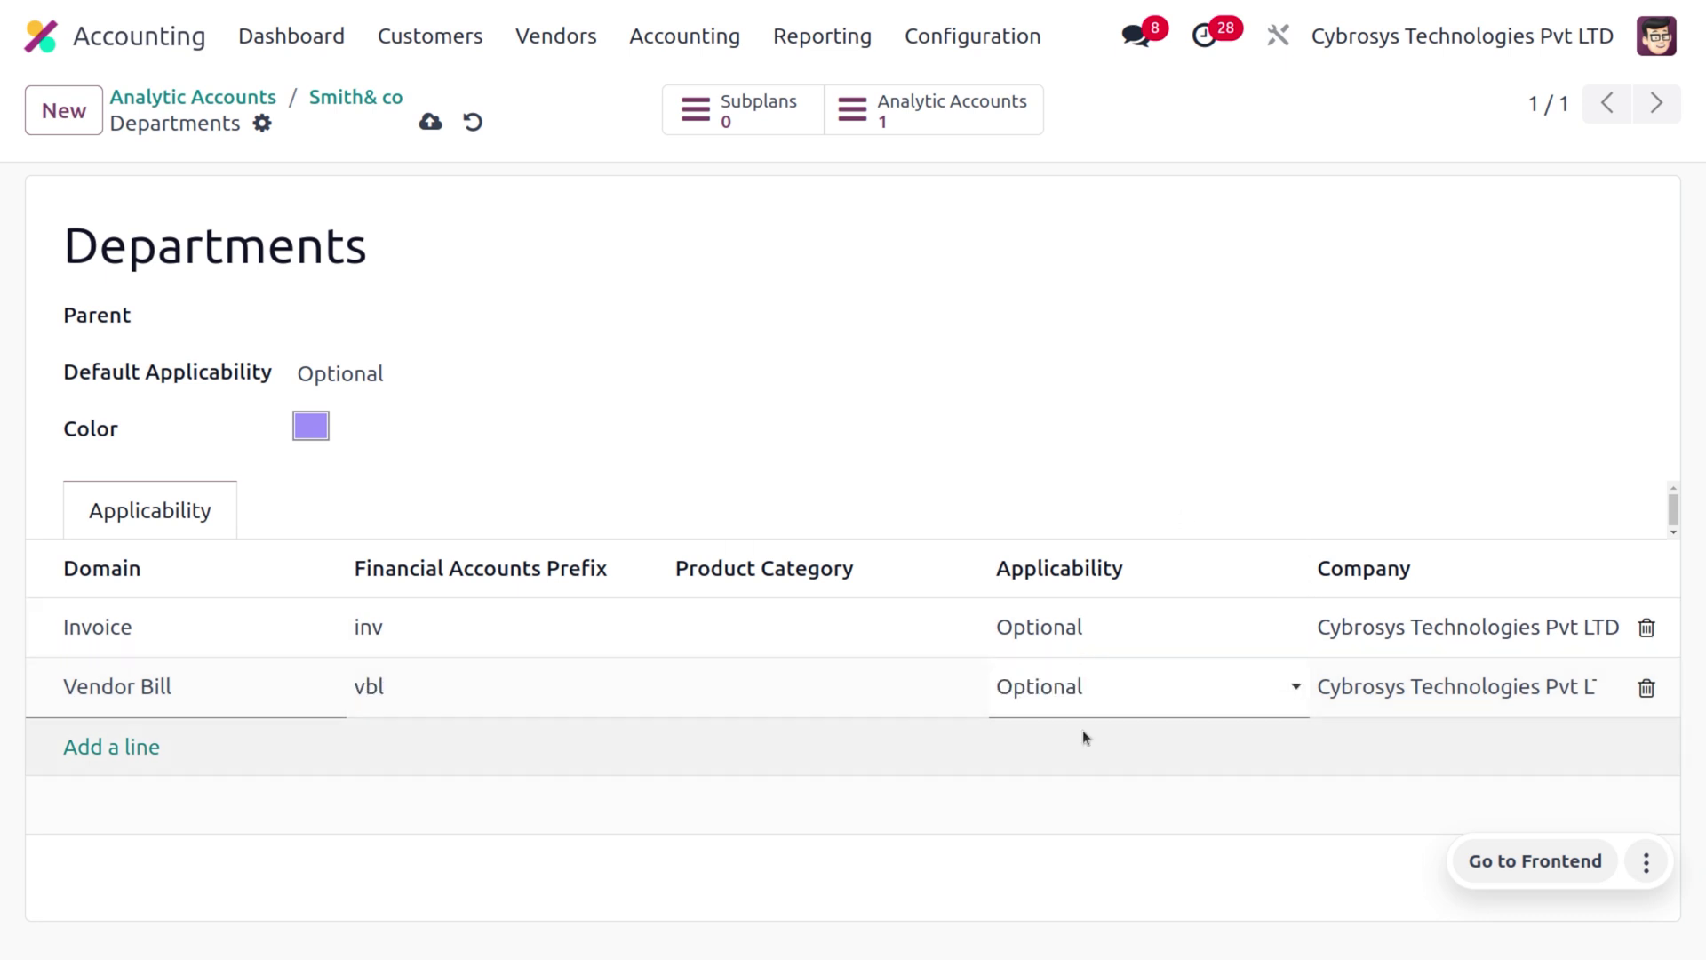
click(430, 126)
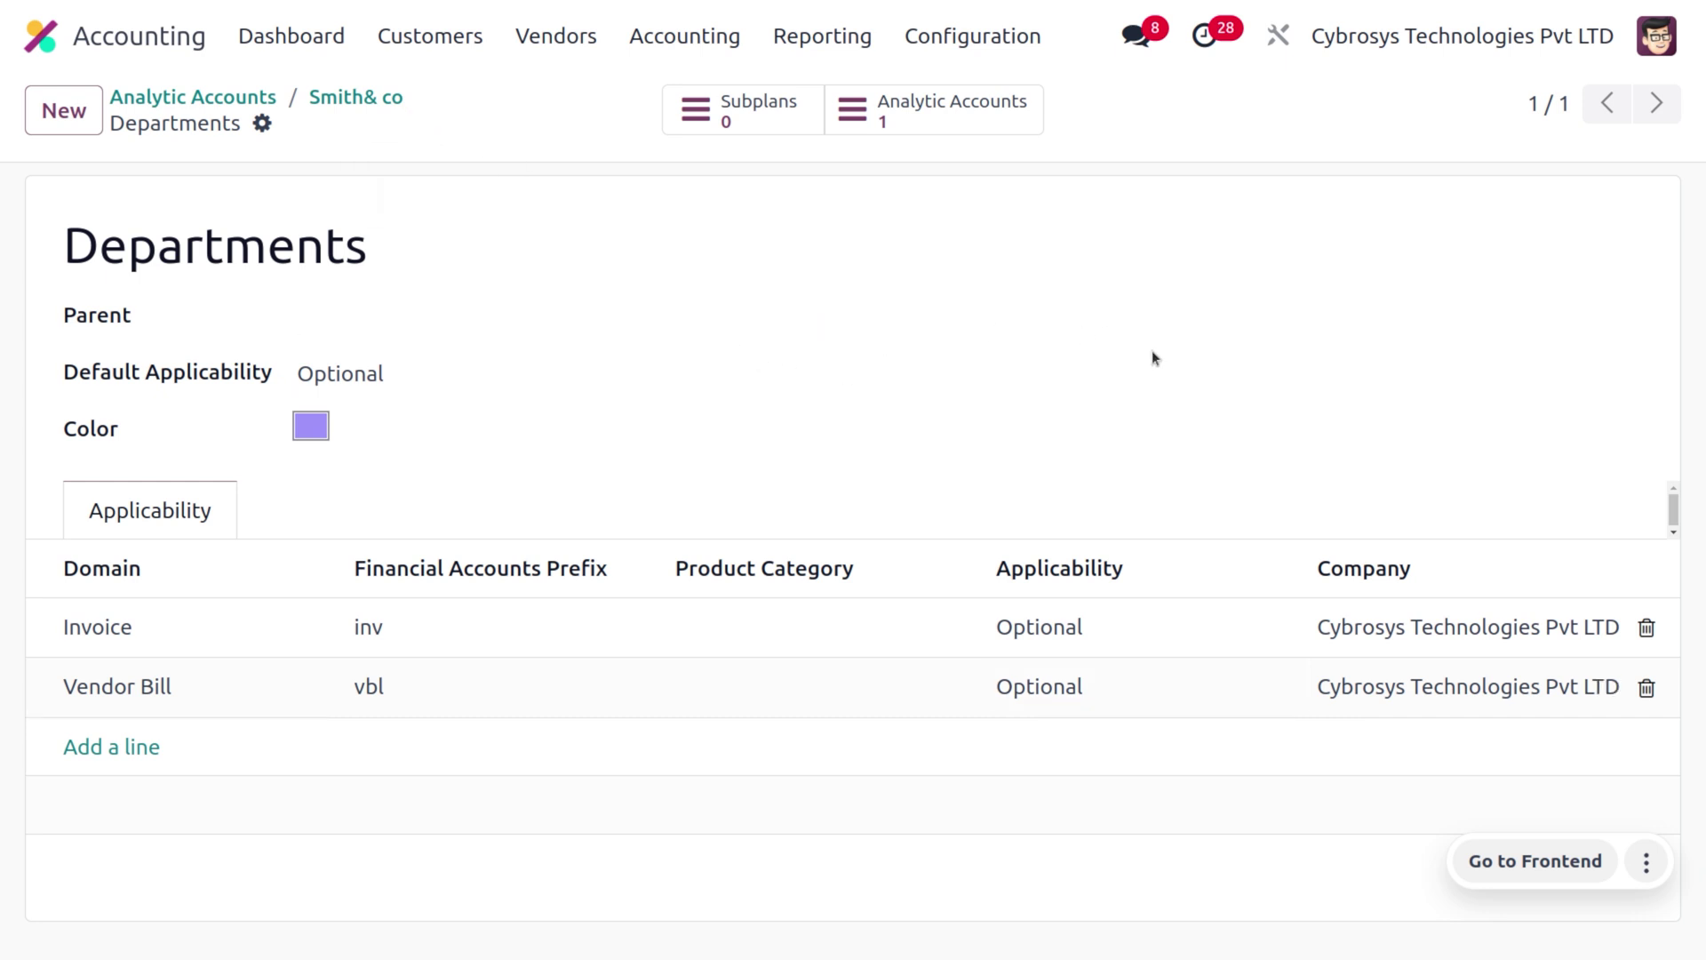
Open the list of analytic plans and review the Departments plan's applicability settings.
click(945, 37)
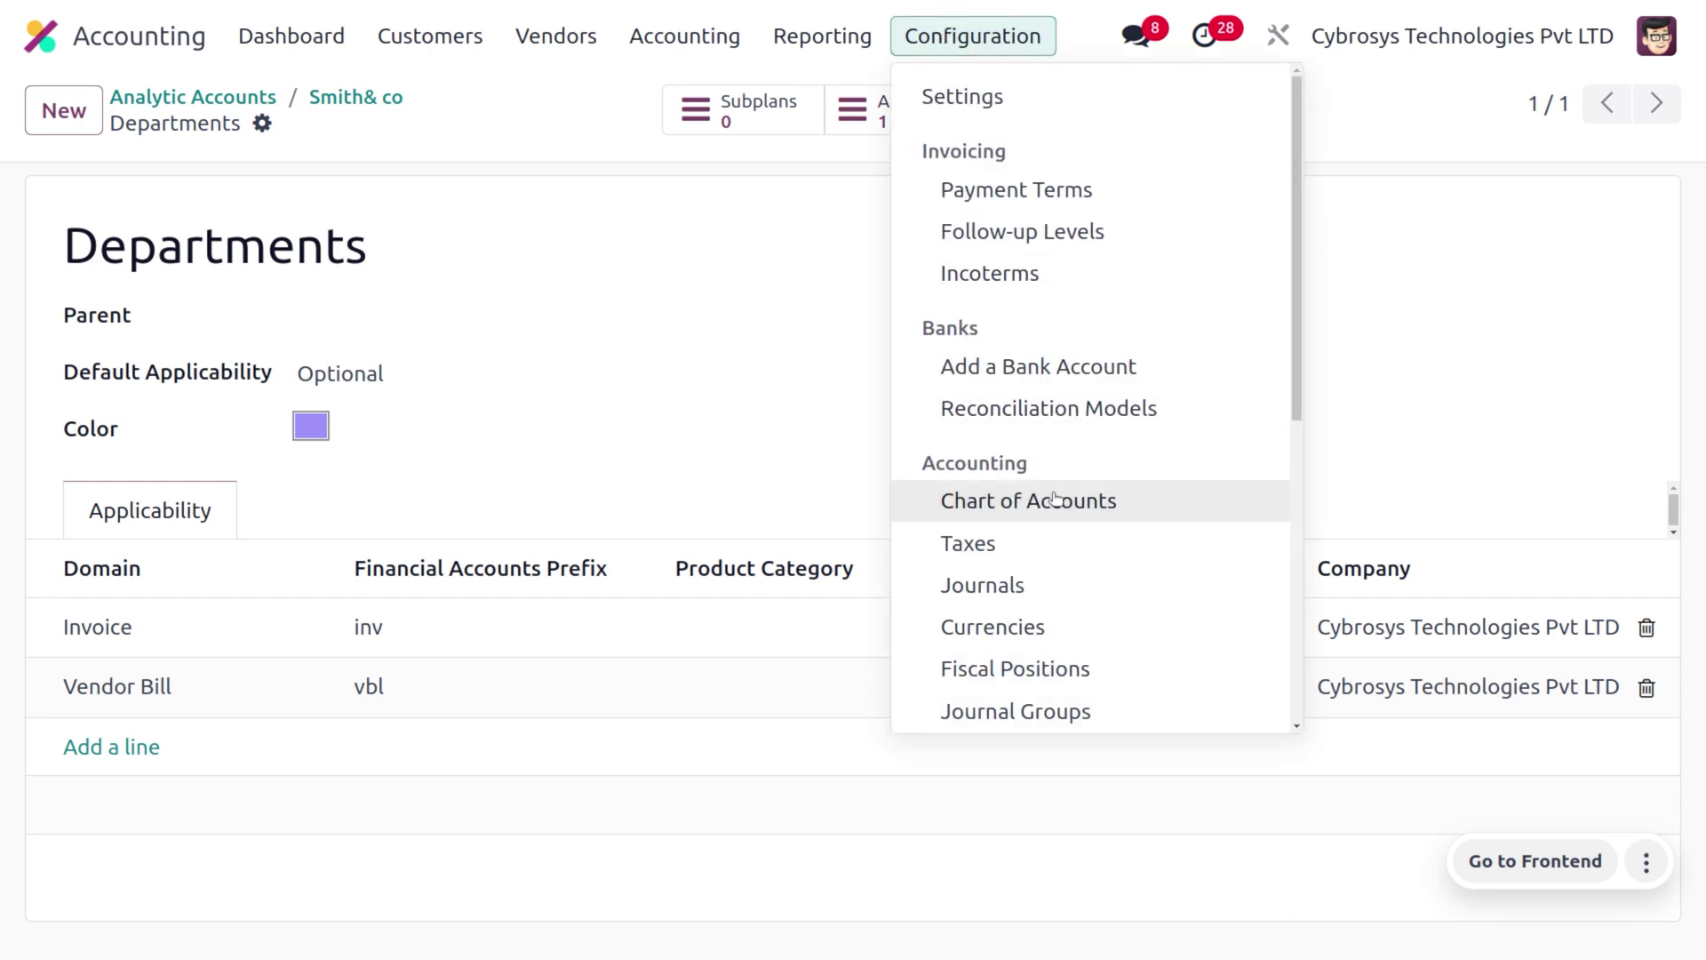
scroll(1022, 498, down, 5)
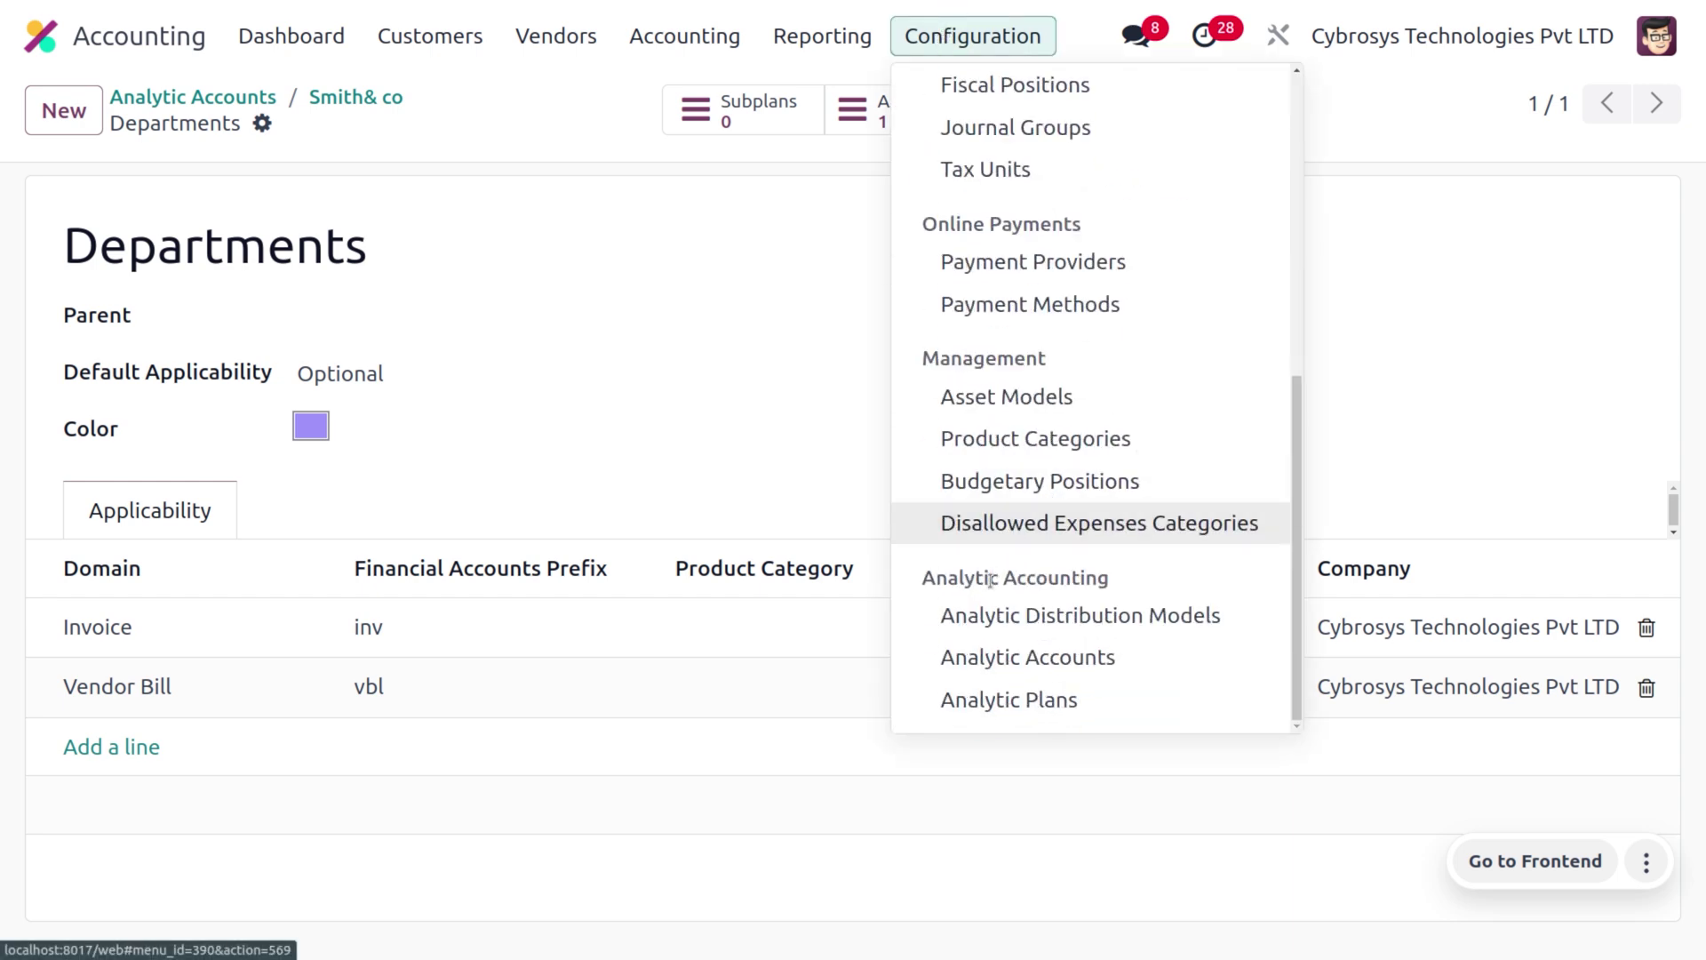
click(1084, 699)
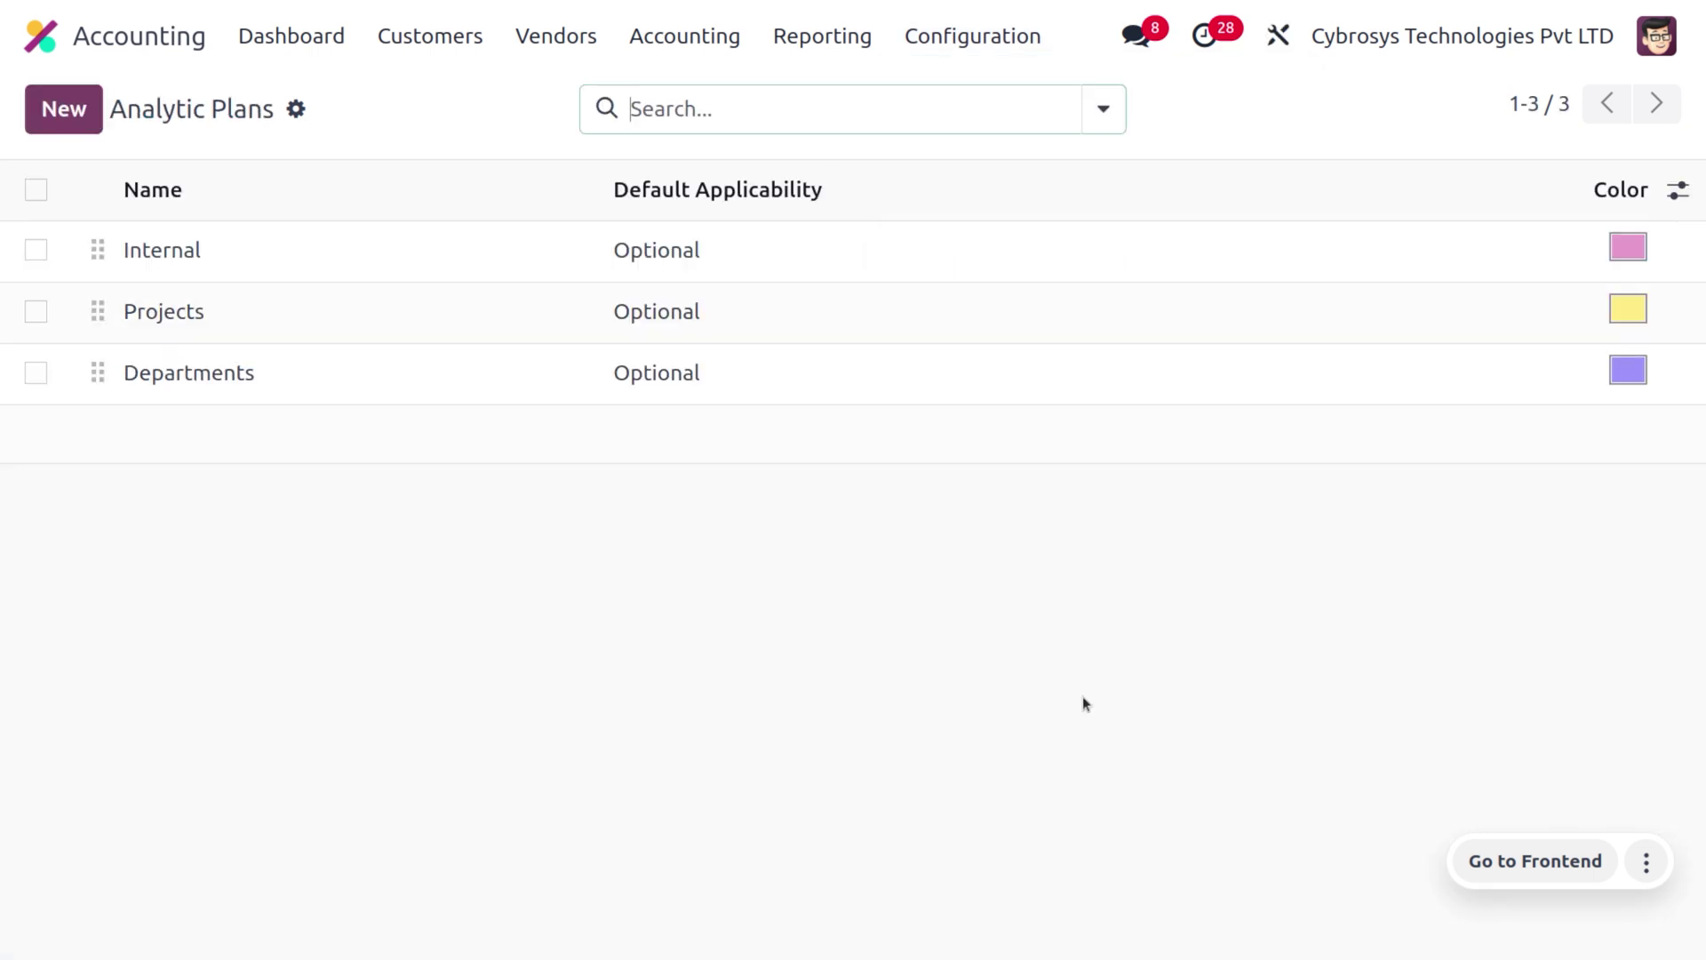
click(377, 398)
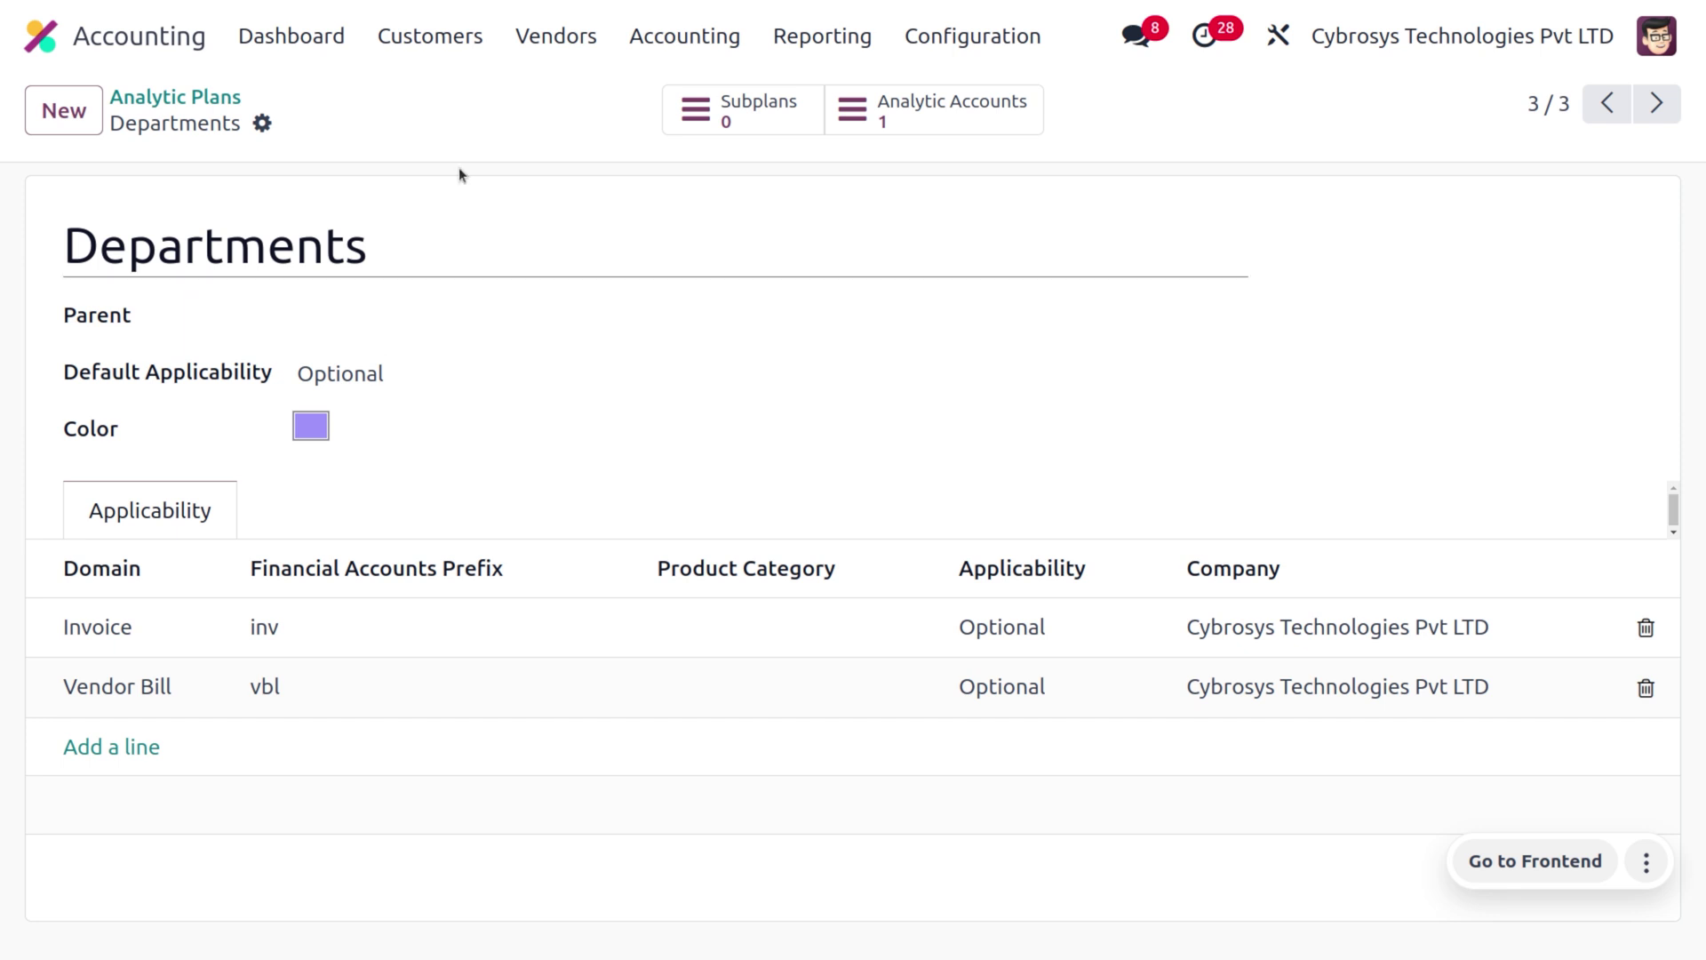
Open the list of budgets and start a new budget named "Smith&co".
click(725, 35)
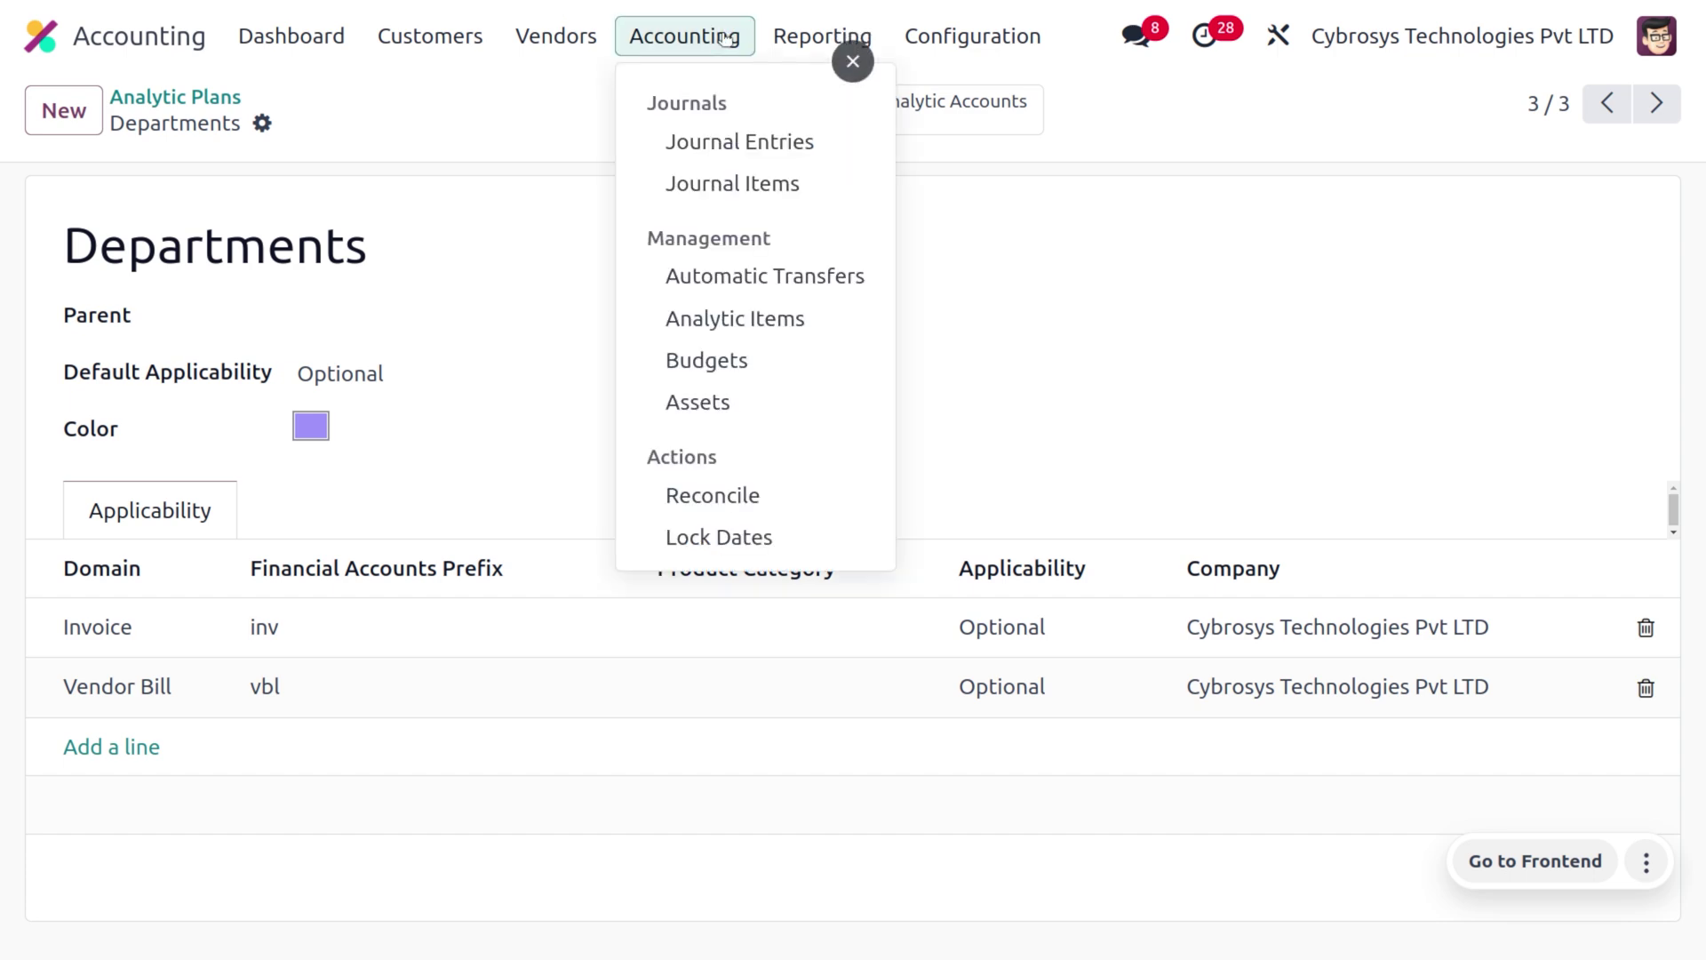
click(730, 367)
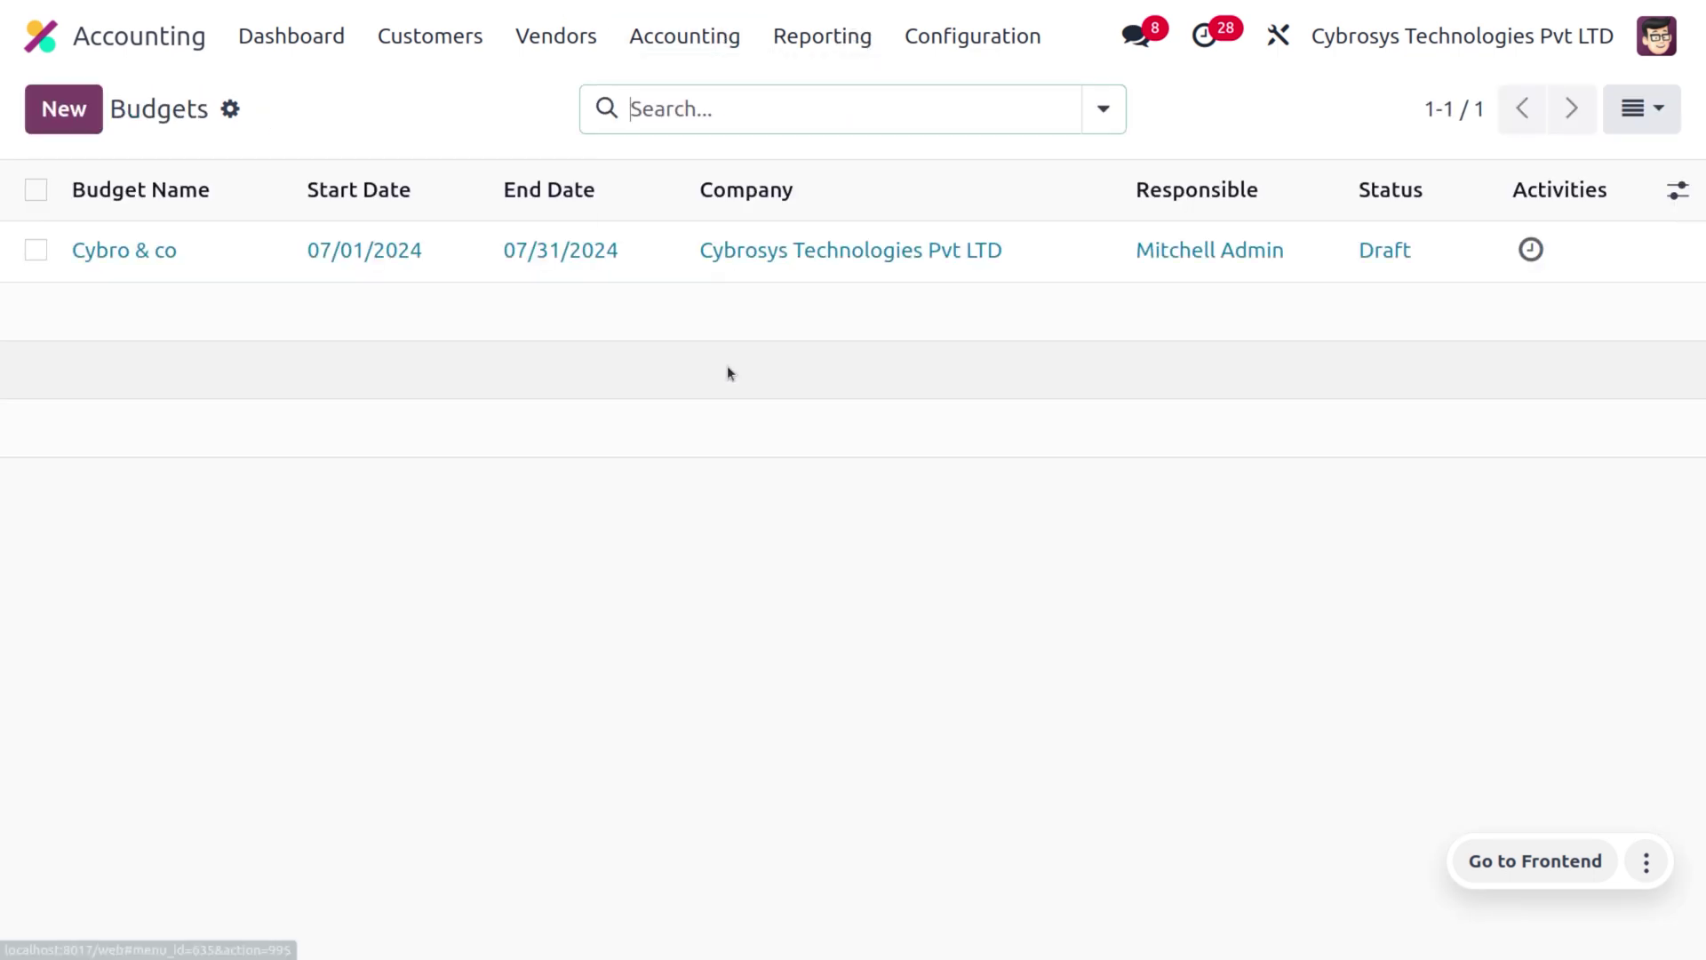
click(53, 114)
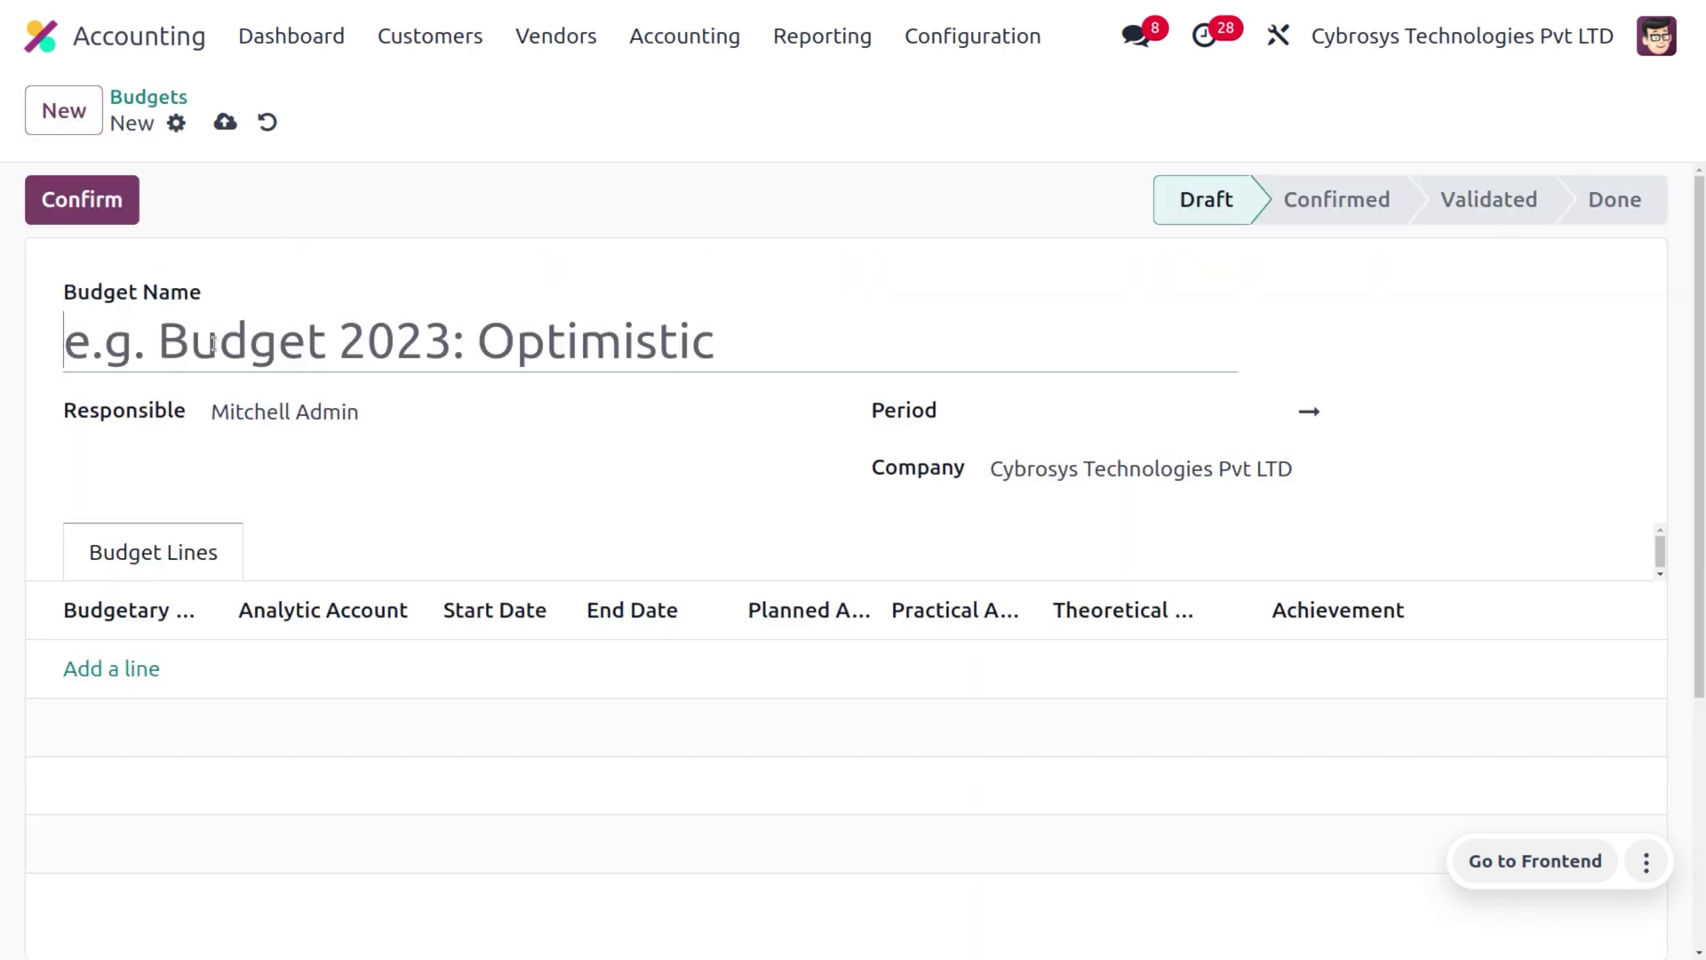
text(Smith)
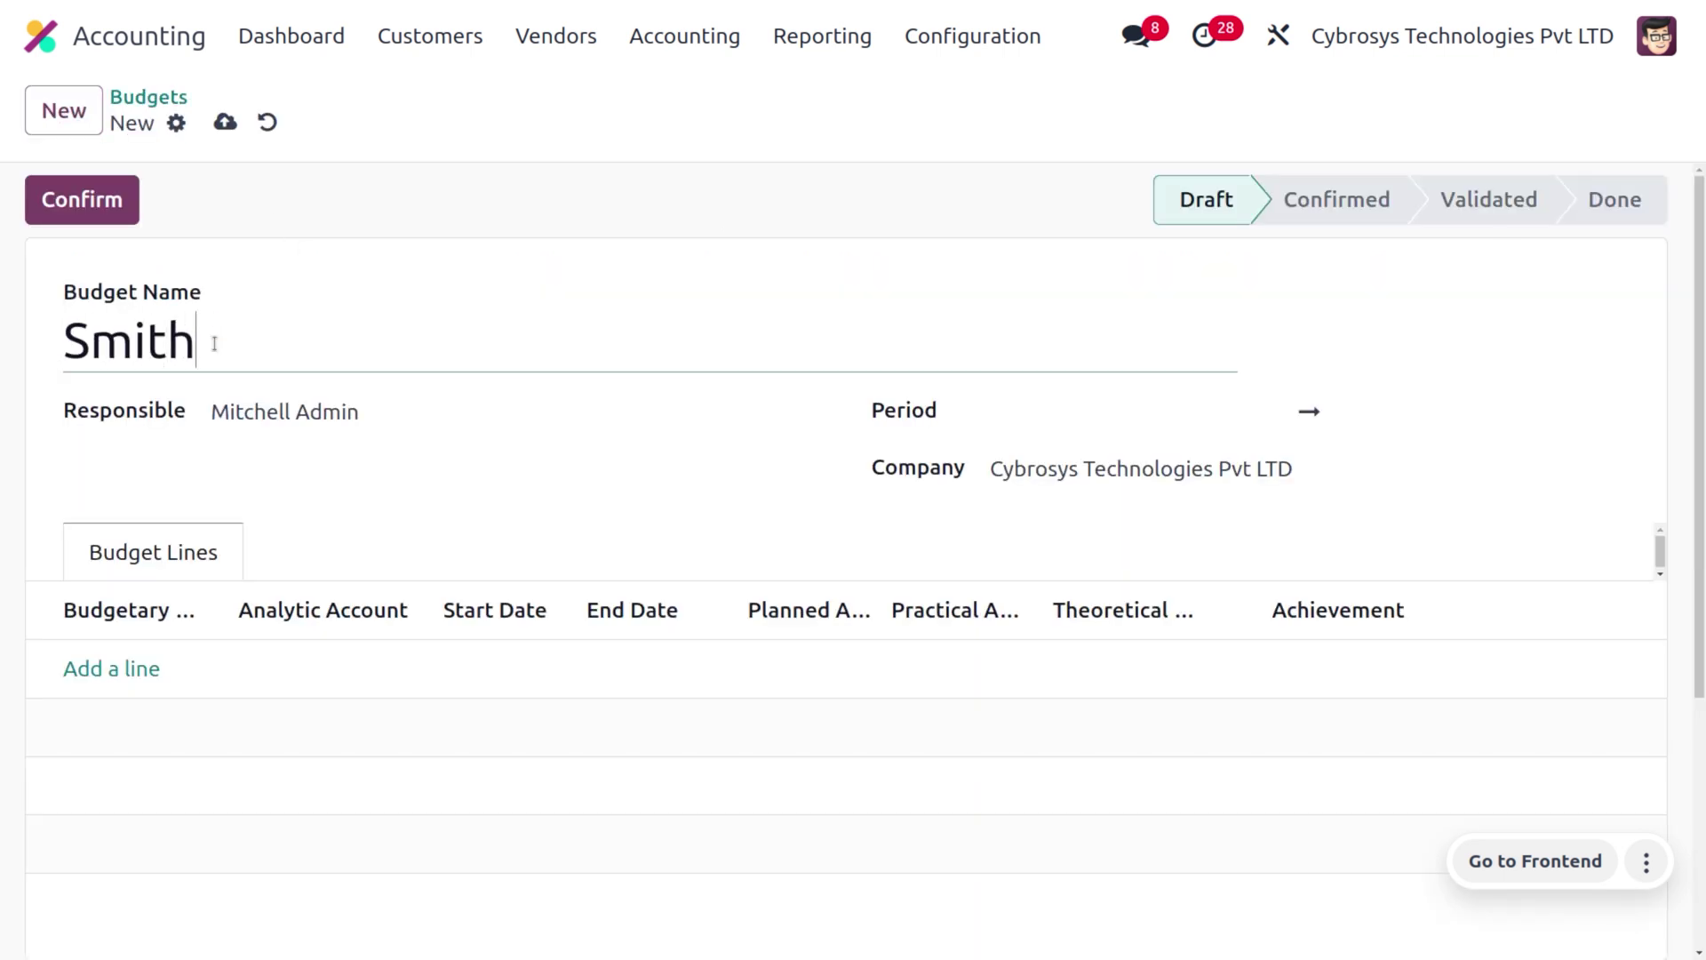
text(&co)
Set the budget's period from 07/01/2024 to 07/31/2024 and save the budget.
click(1043, 422)
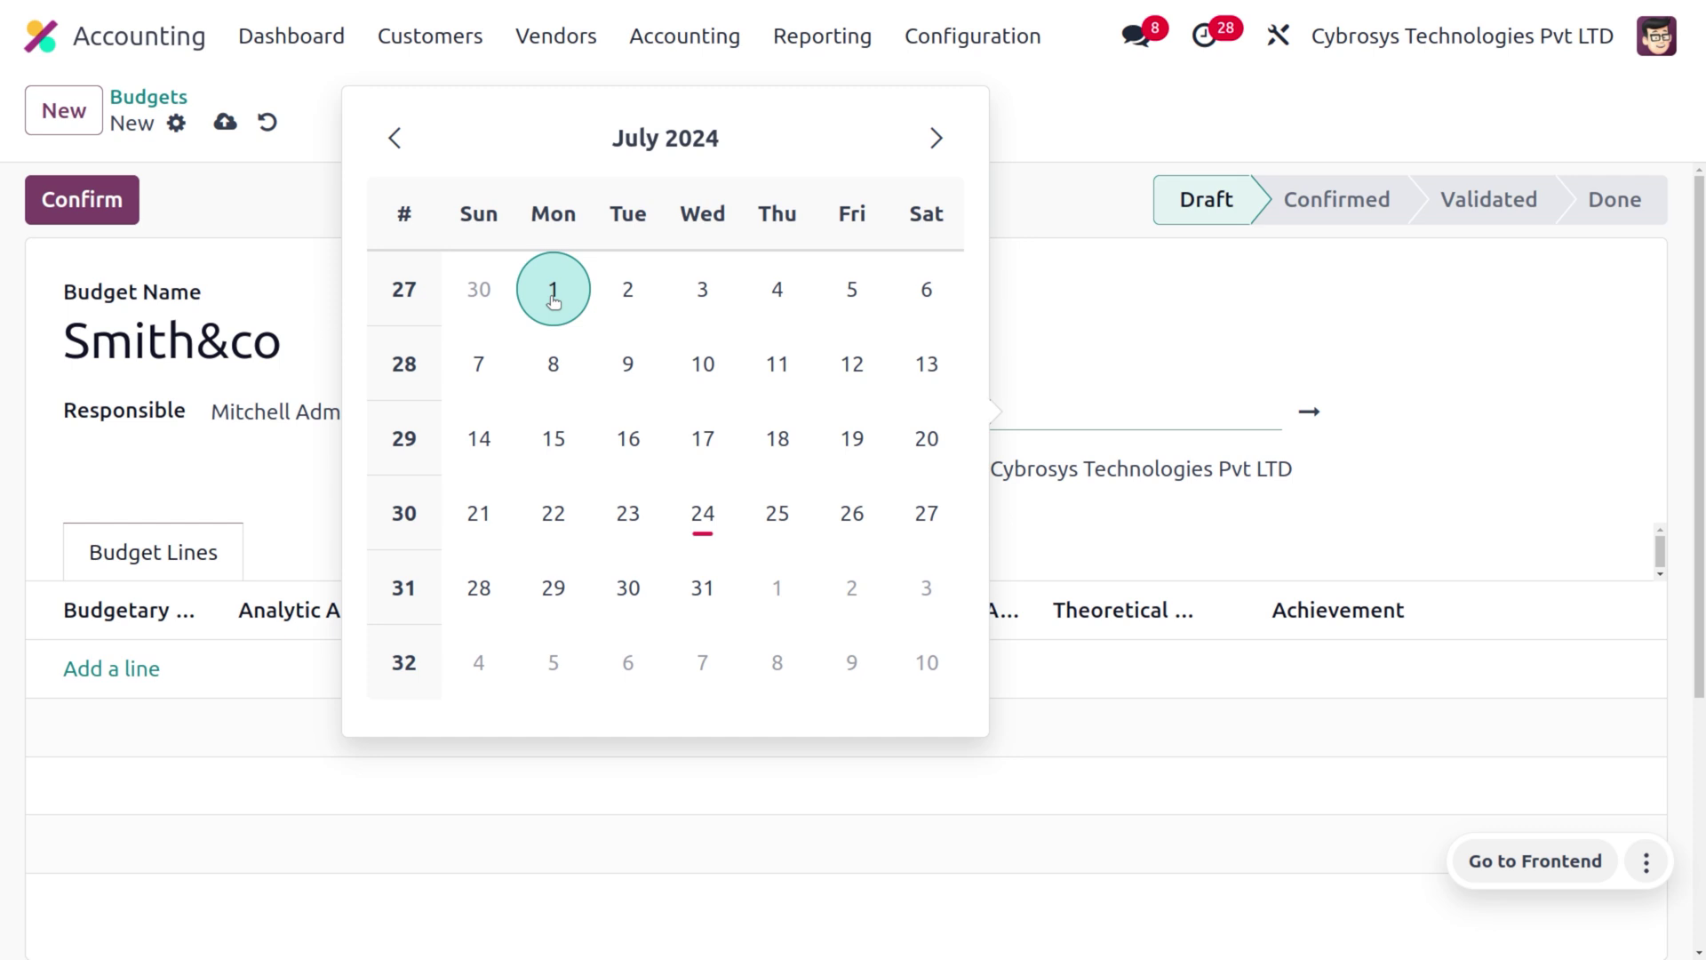
click(552, 293)
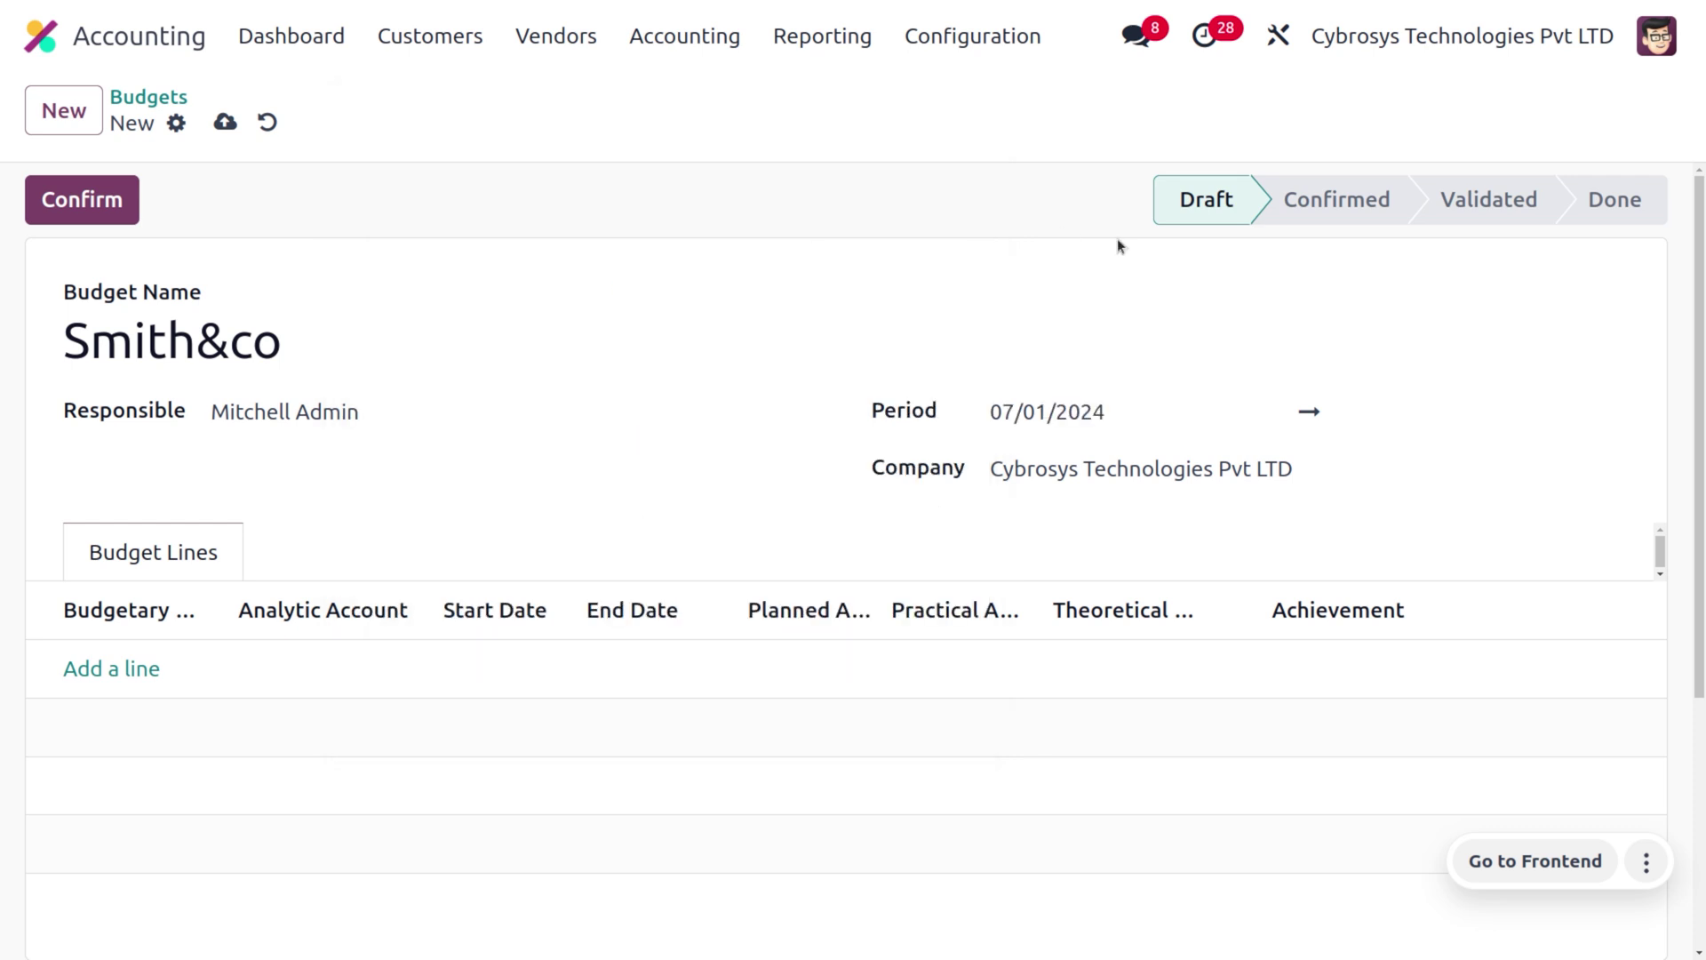
click(1426, 401)
click(1048, 583)
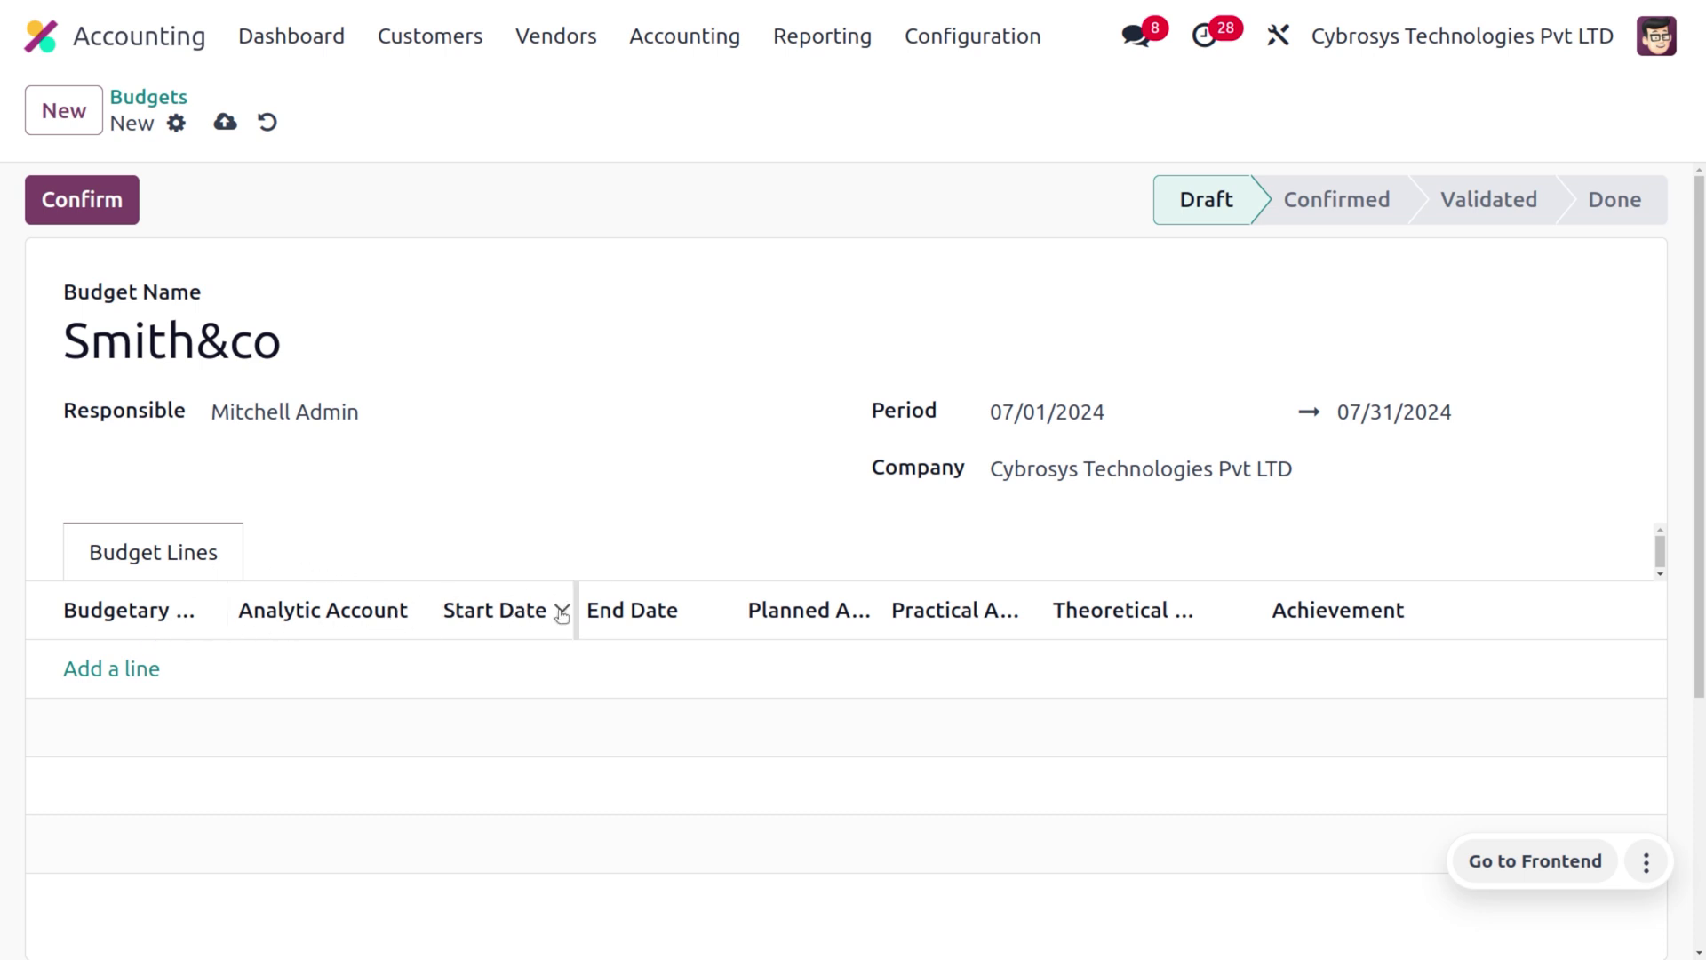
click(225, 125)
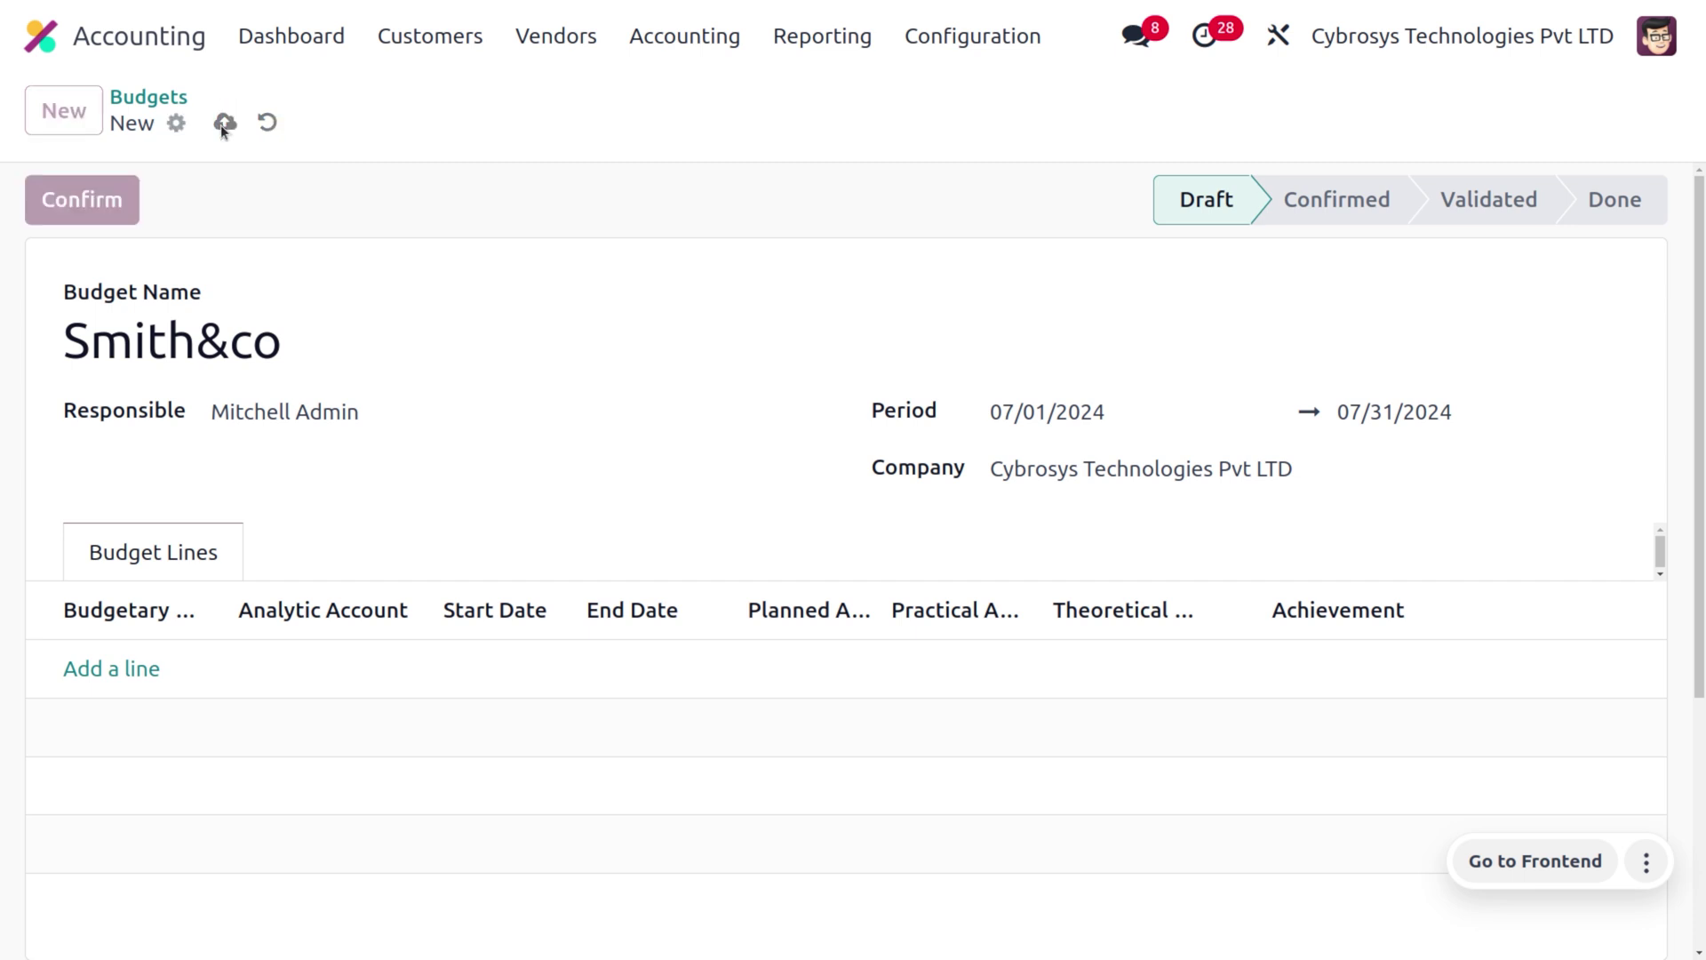
Add a budget line with budgetary position "smith & co revenue", analytic account "Smith& co" and a planned amount of 1000.
click(110, 677)
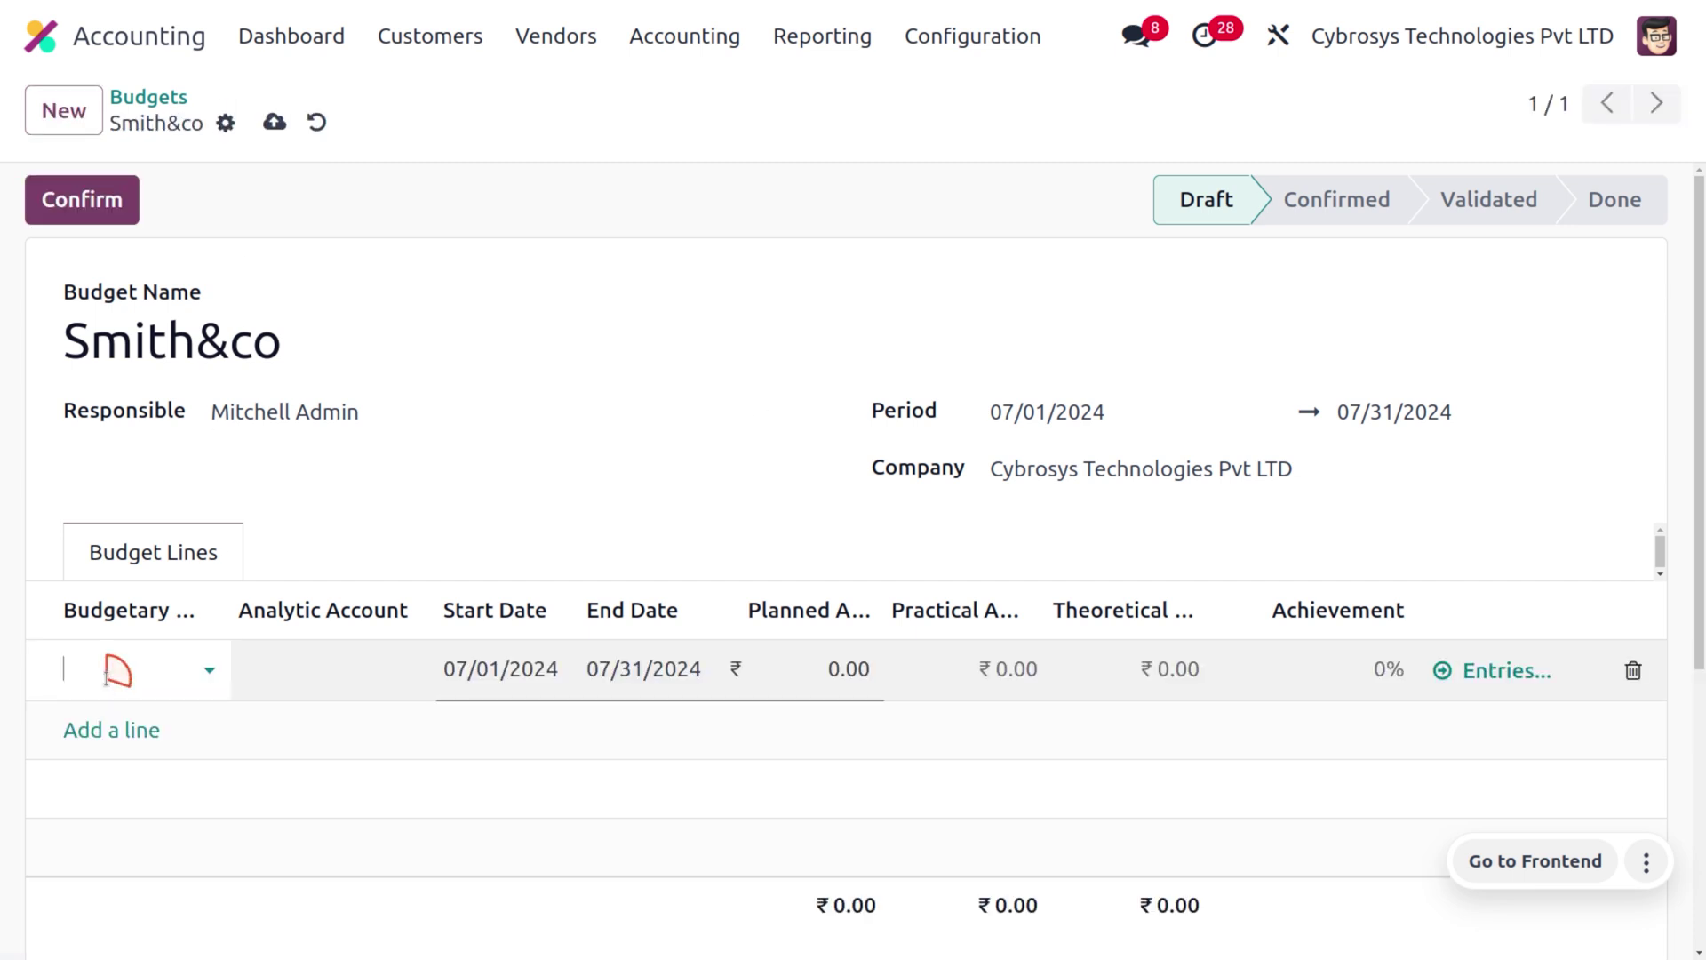
click(105, 678)
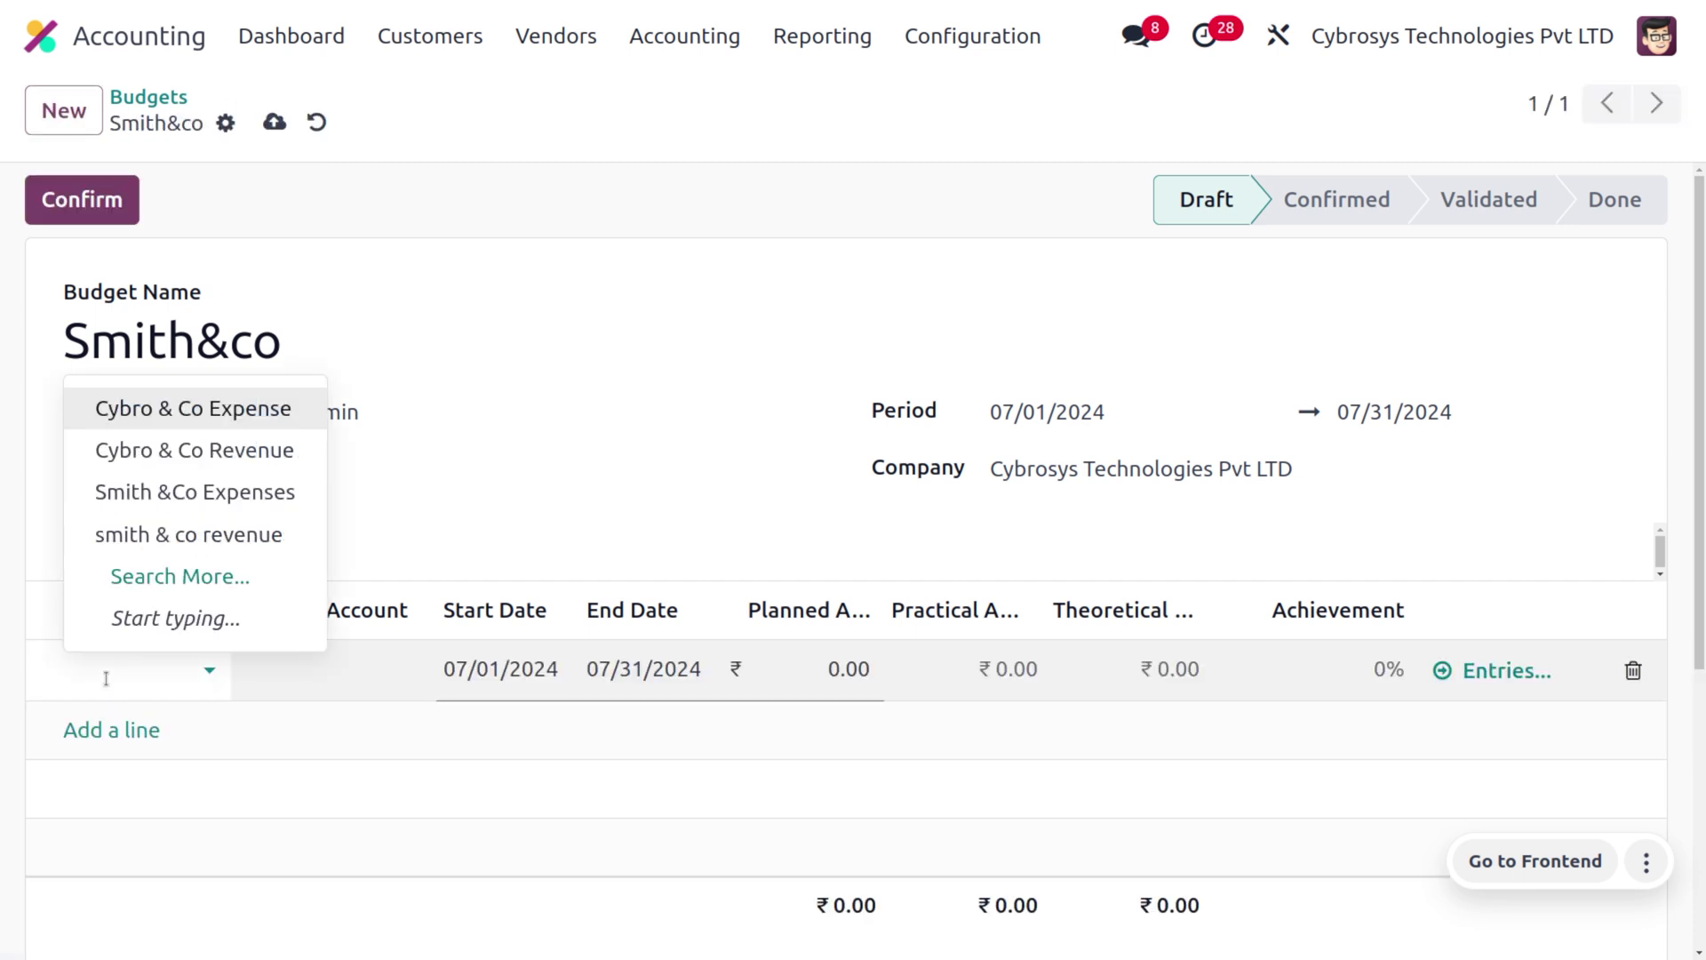
click(193, 536)
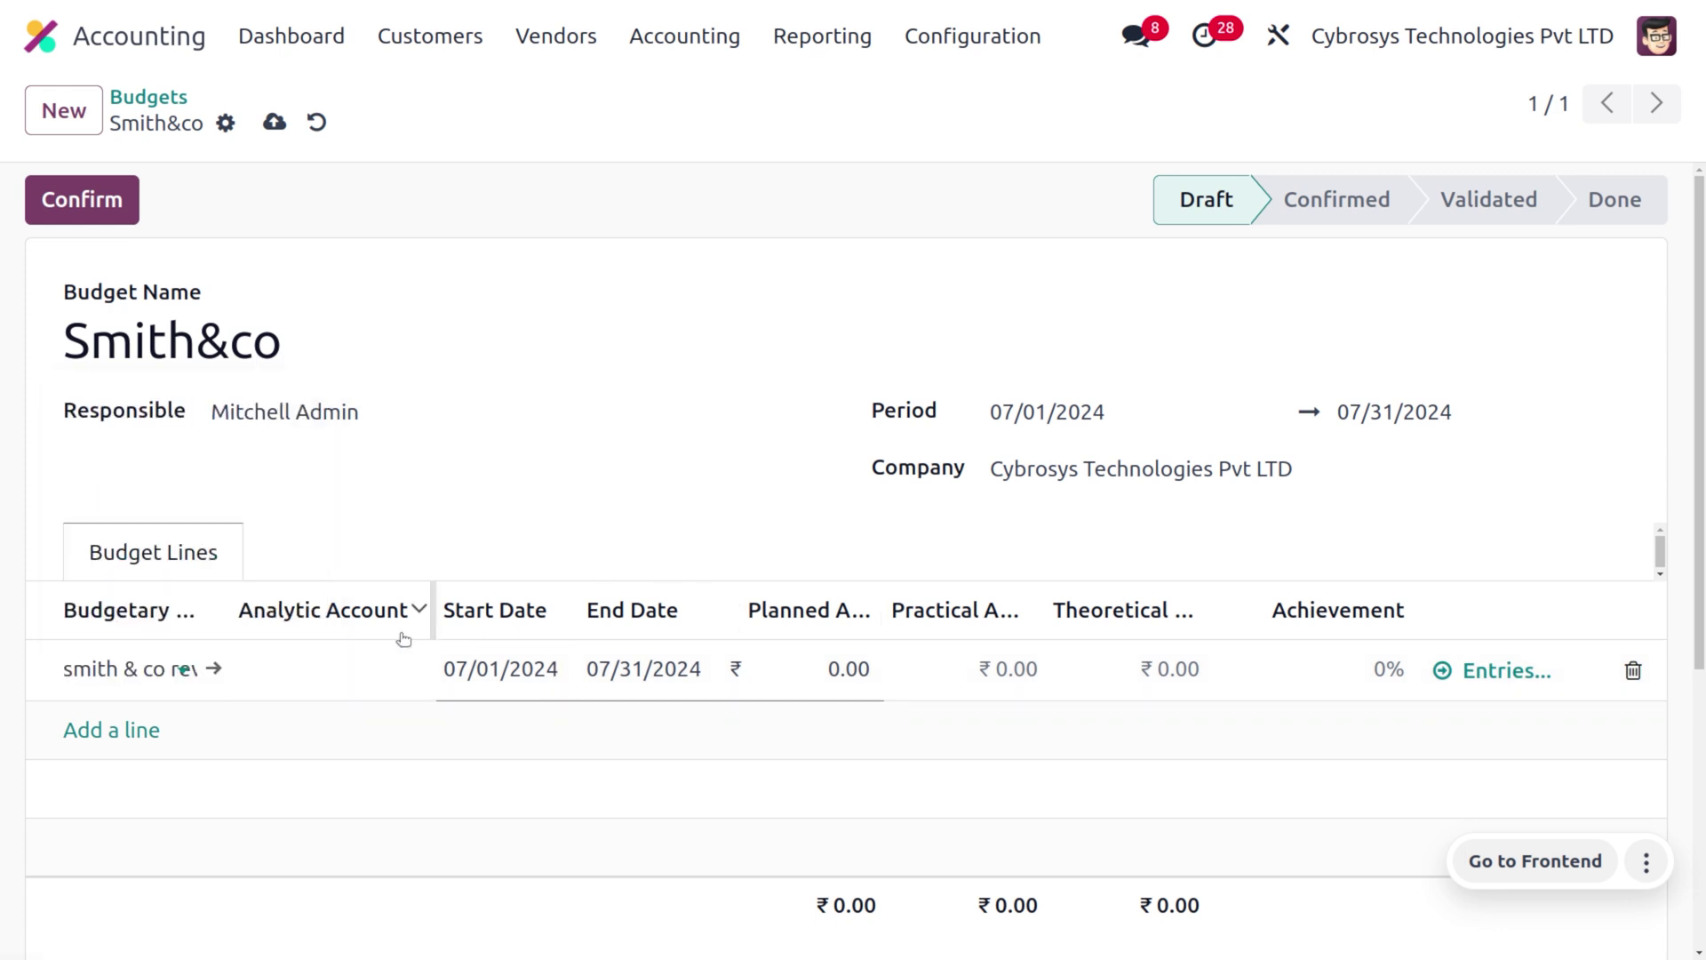
click(316, 669)
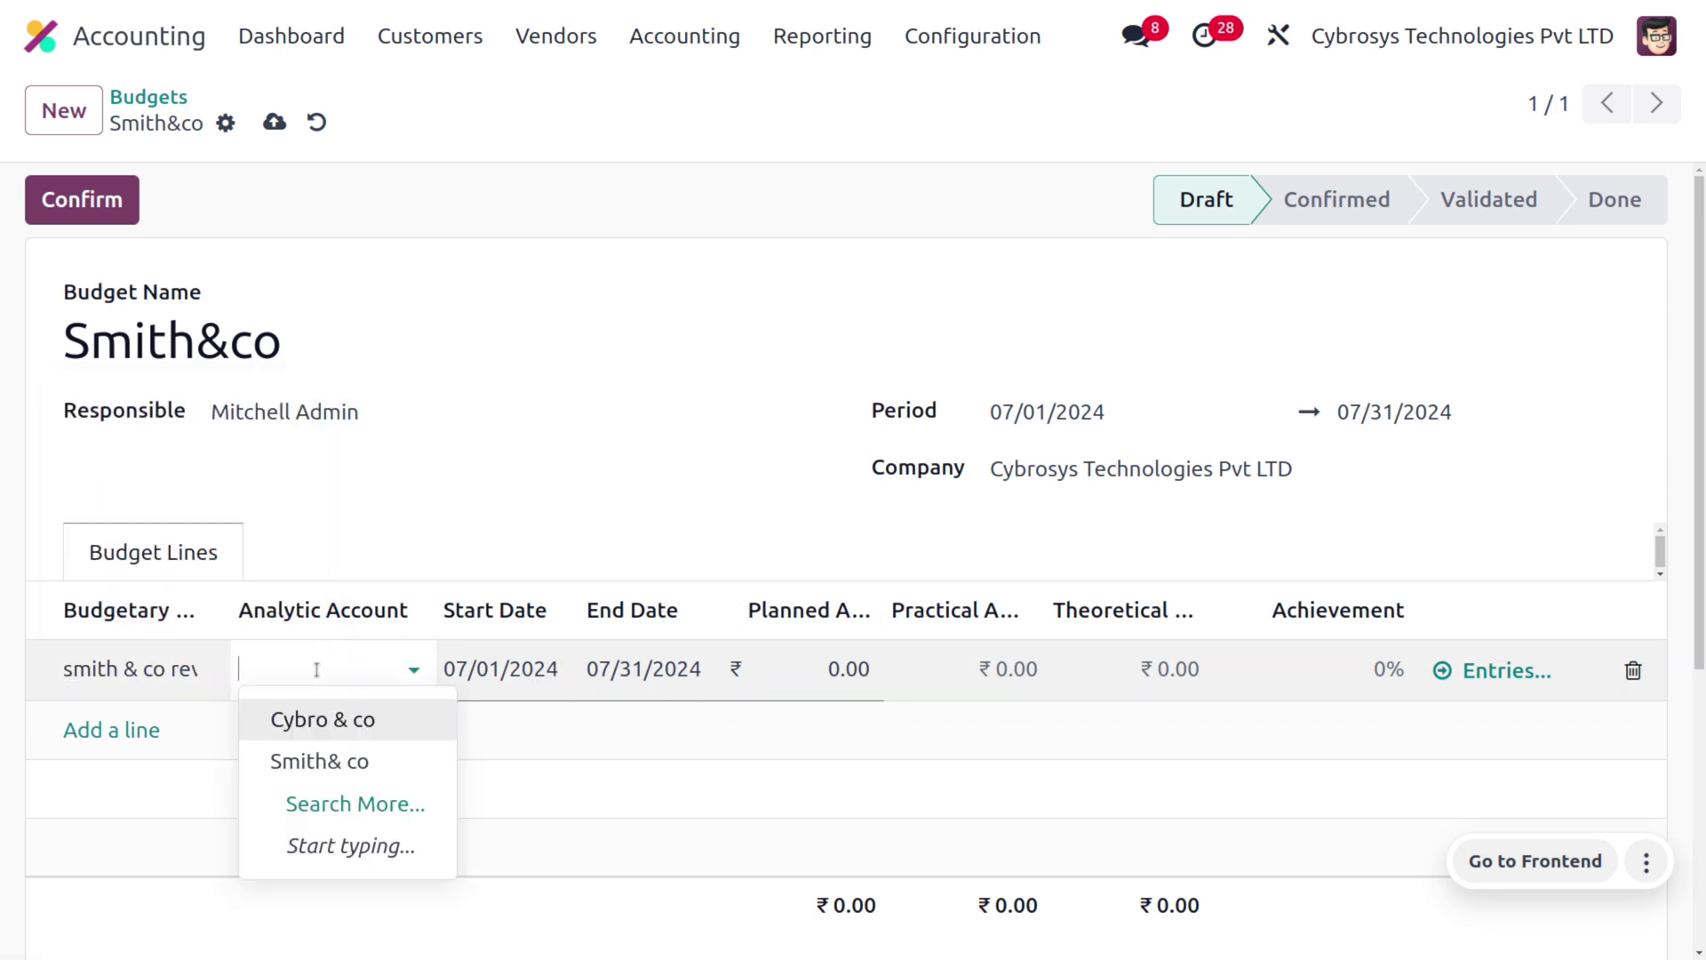
click(320, 761)
click(821, 671)
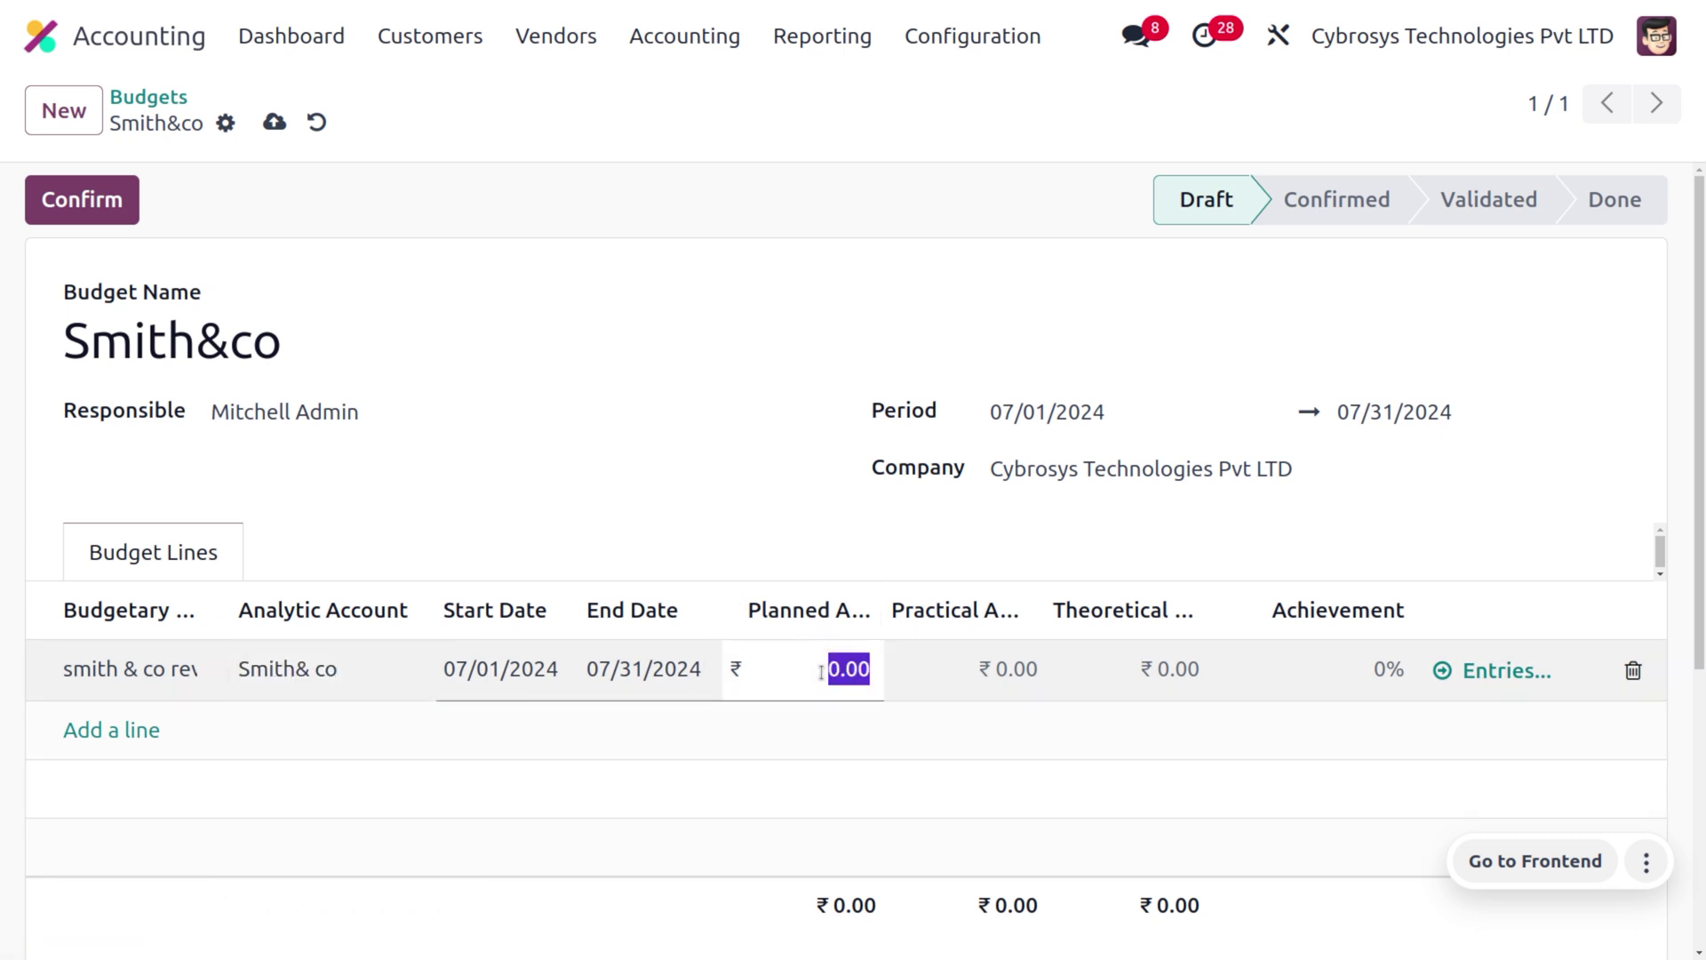
text(1000)
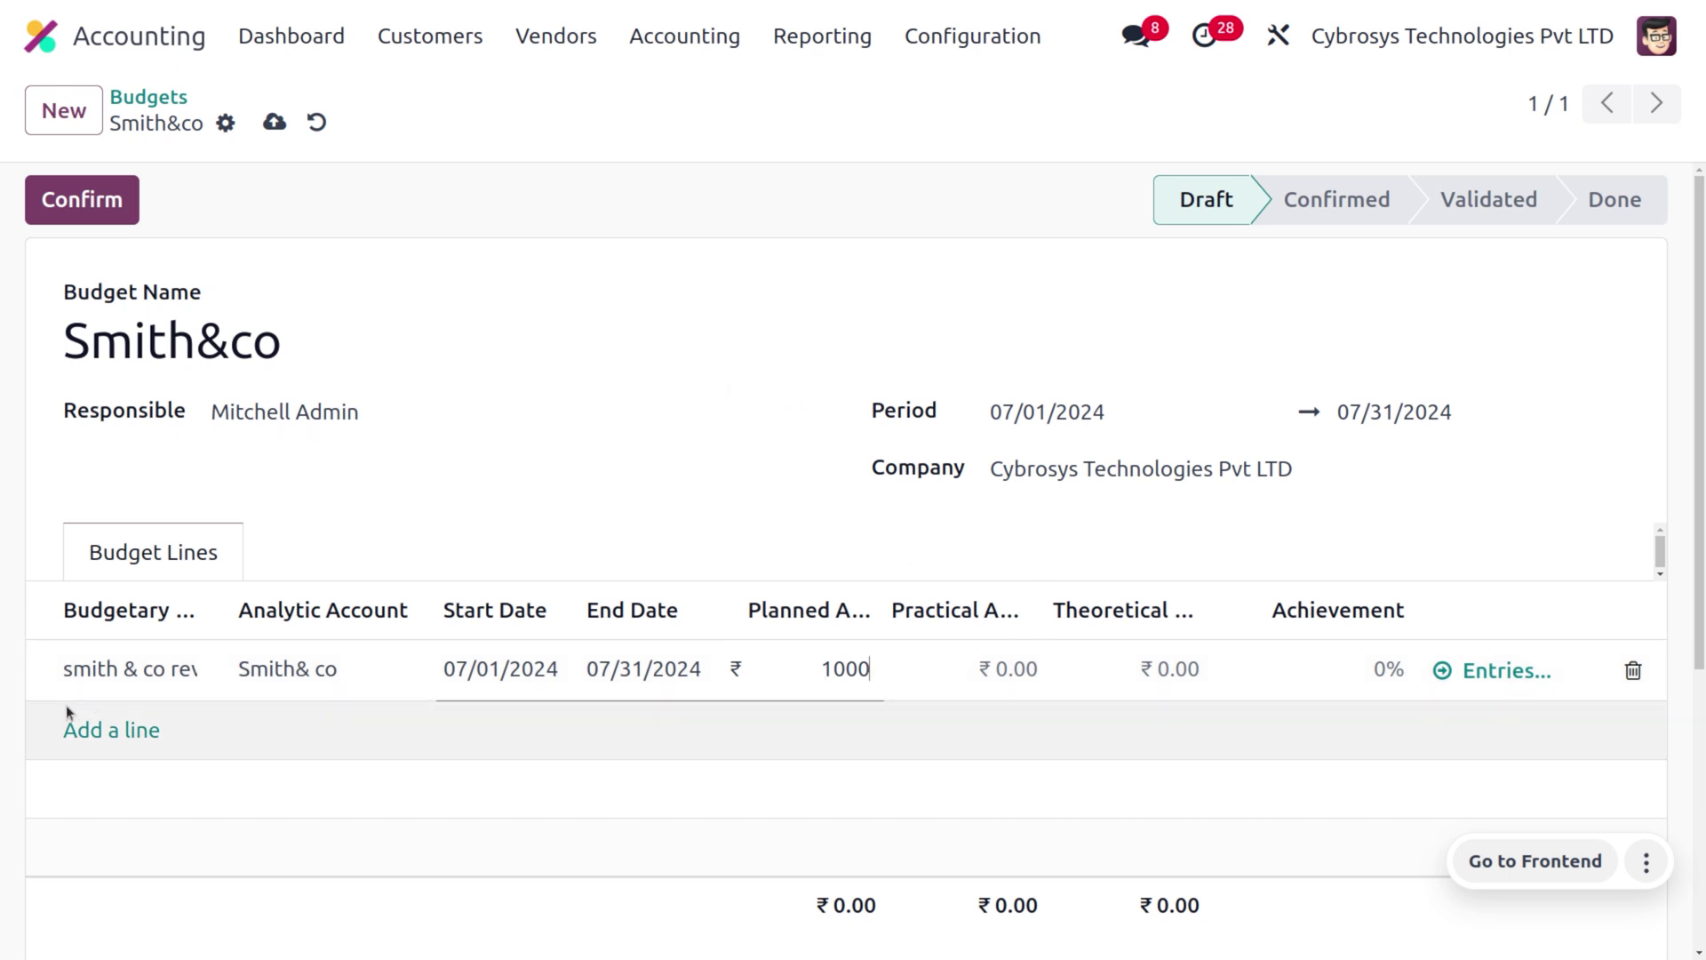
Add a second budget line for "Smith &Co Expenses" with analytic account "Smith& co" and planned amount -700, and save the budget.
click(75, 728)
click(76, 727)
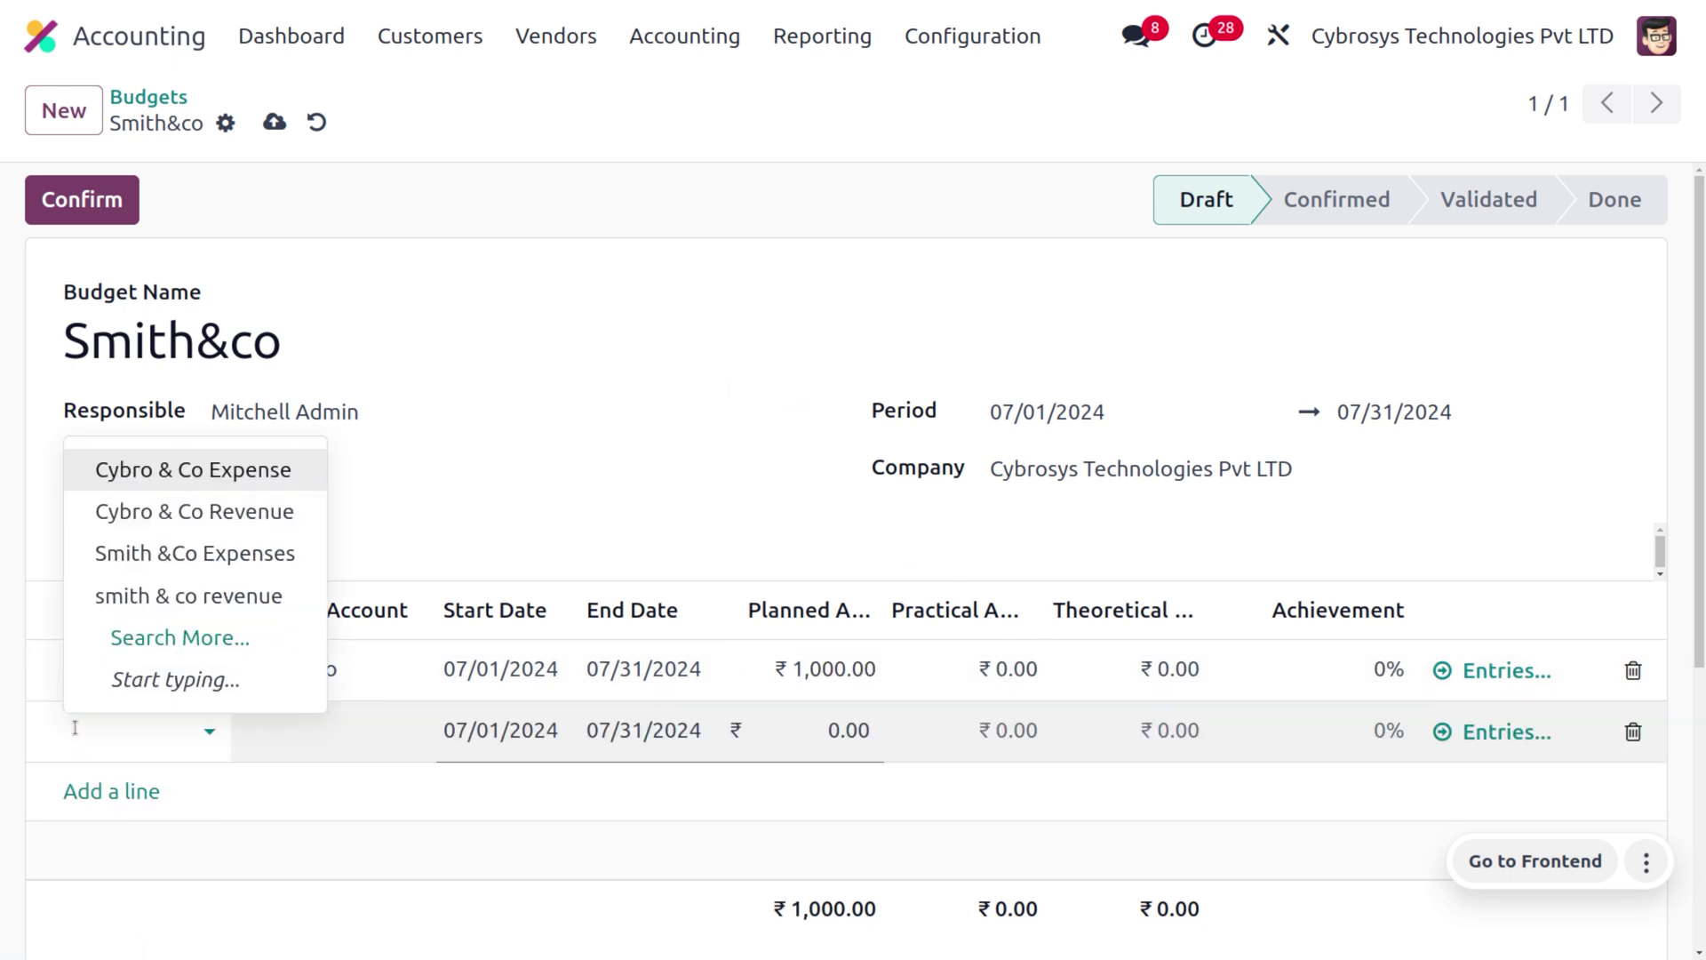
click(234, 561)
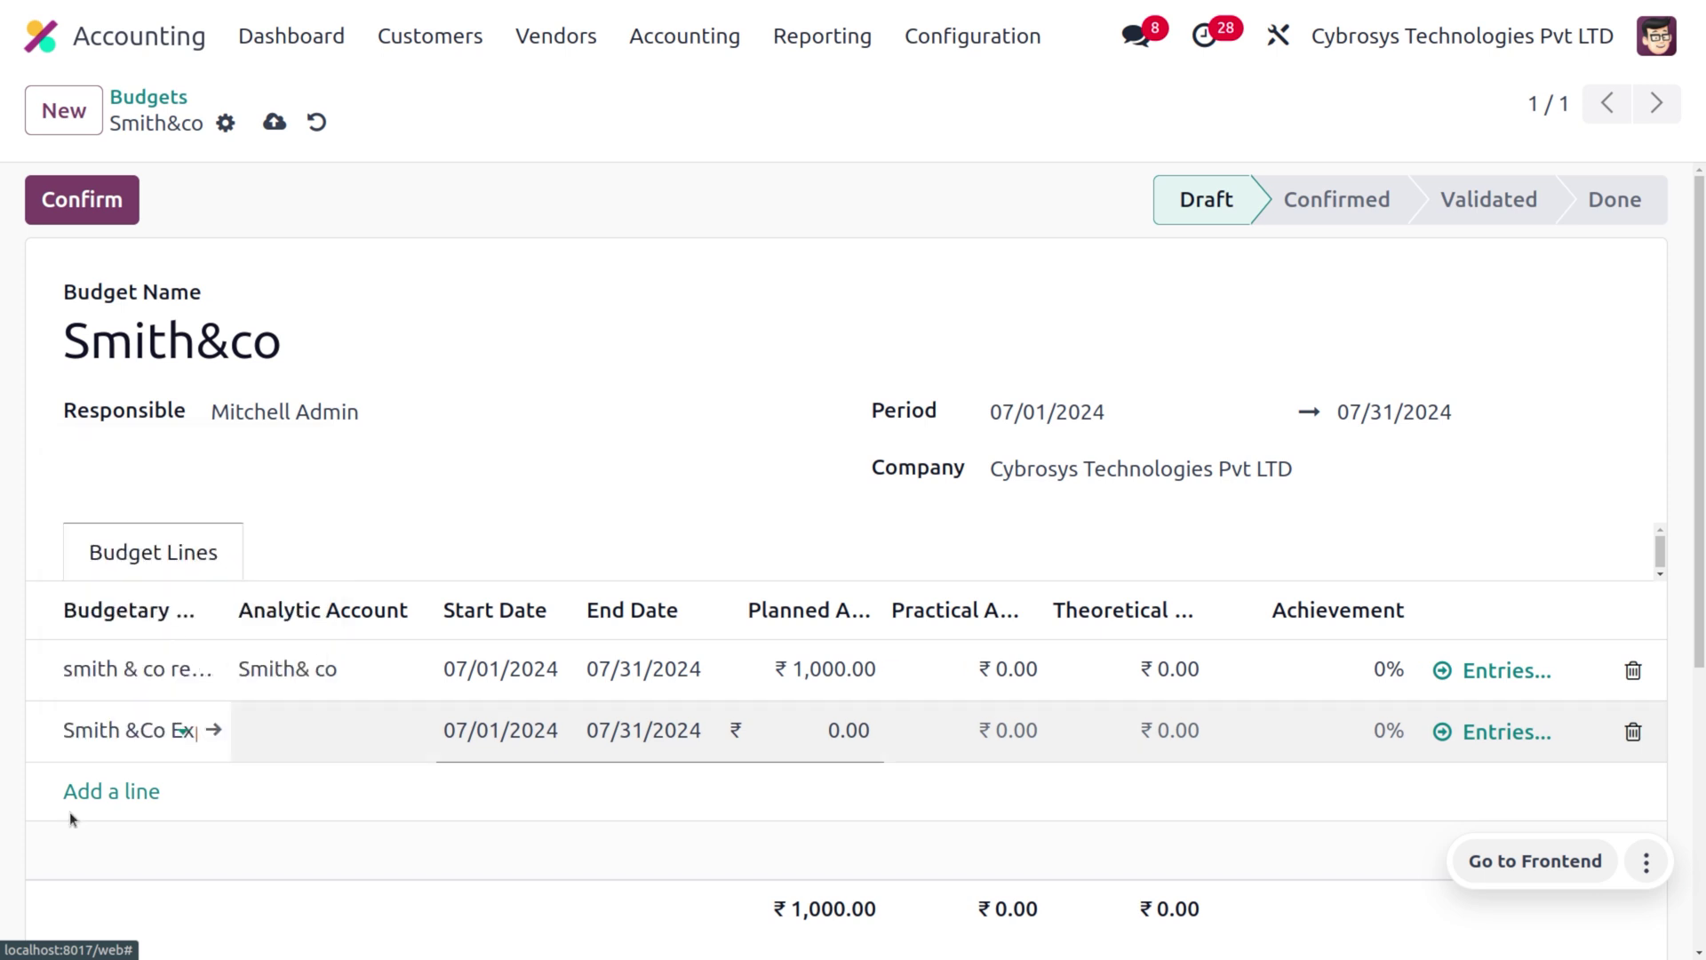
click(258, 742)
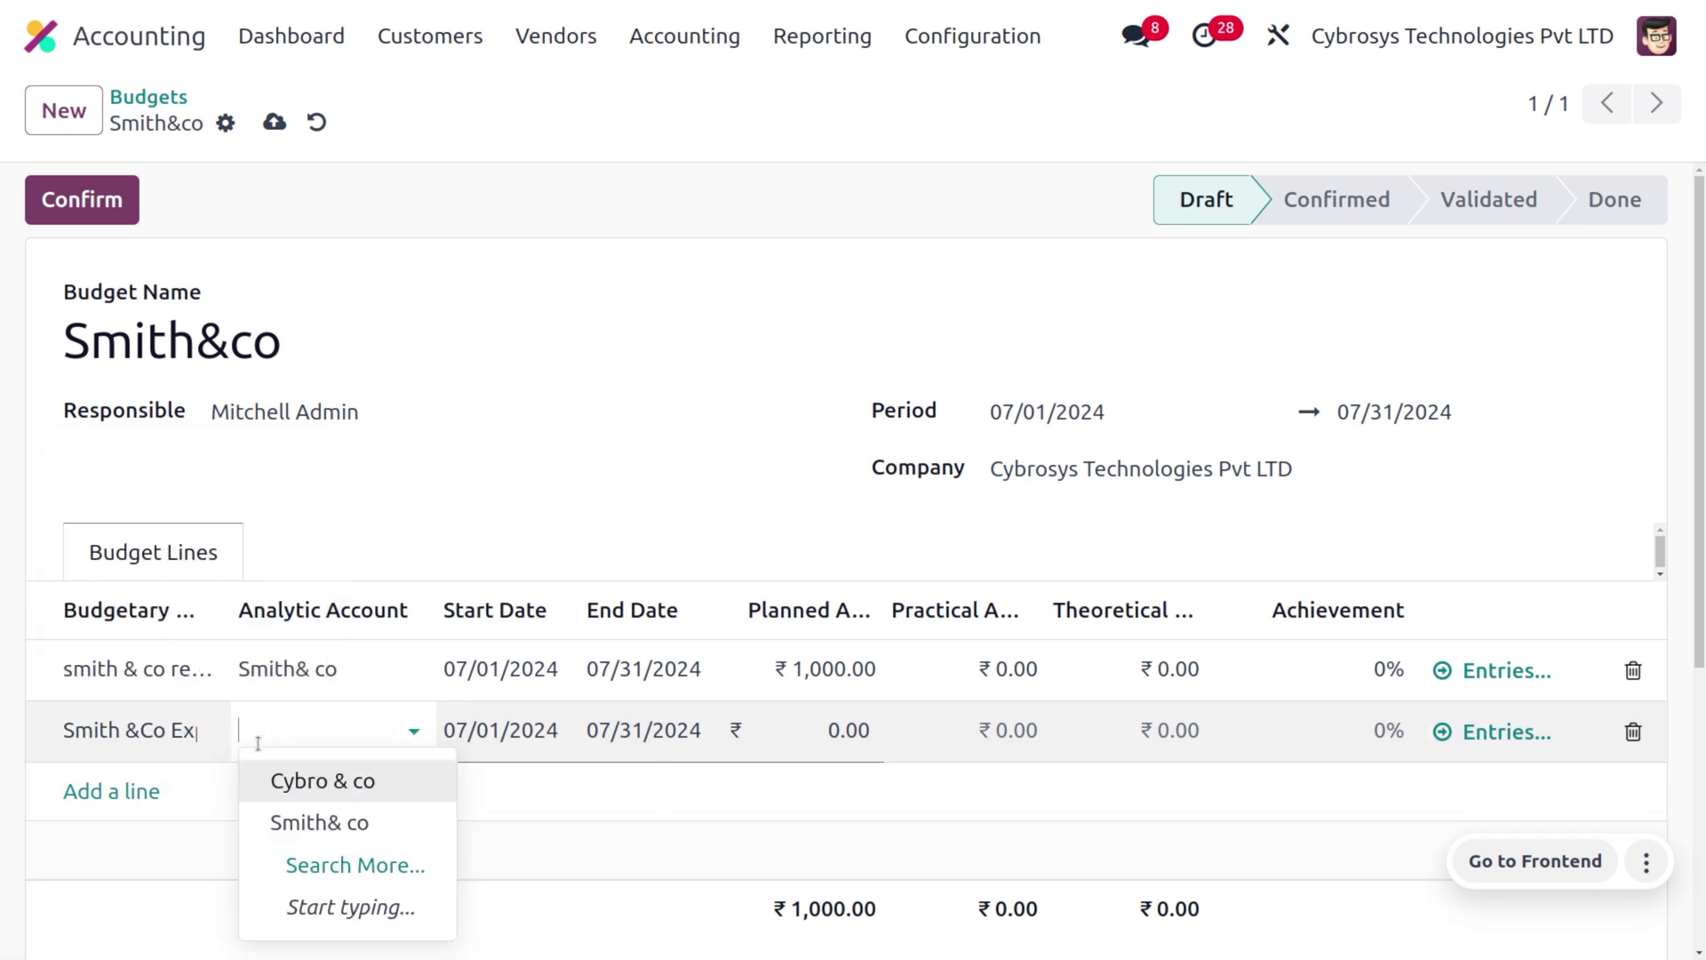
click(357, 836)
click(818, 728)
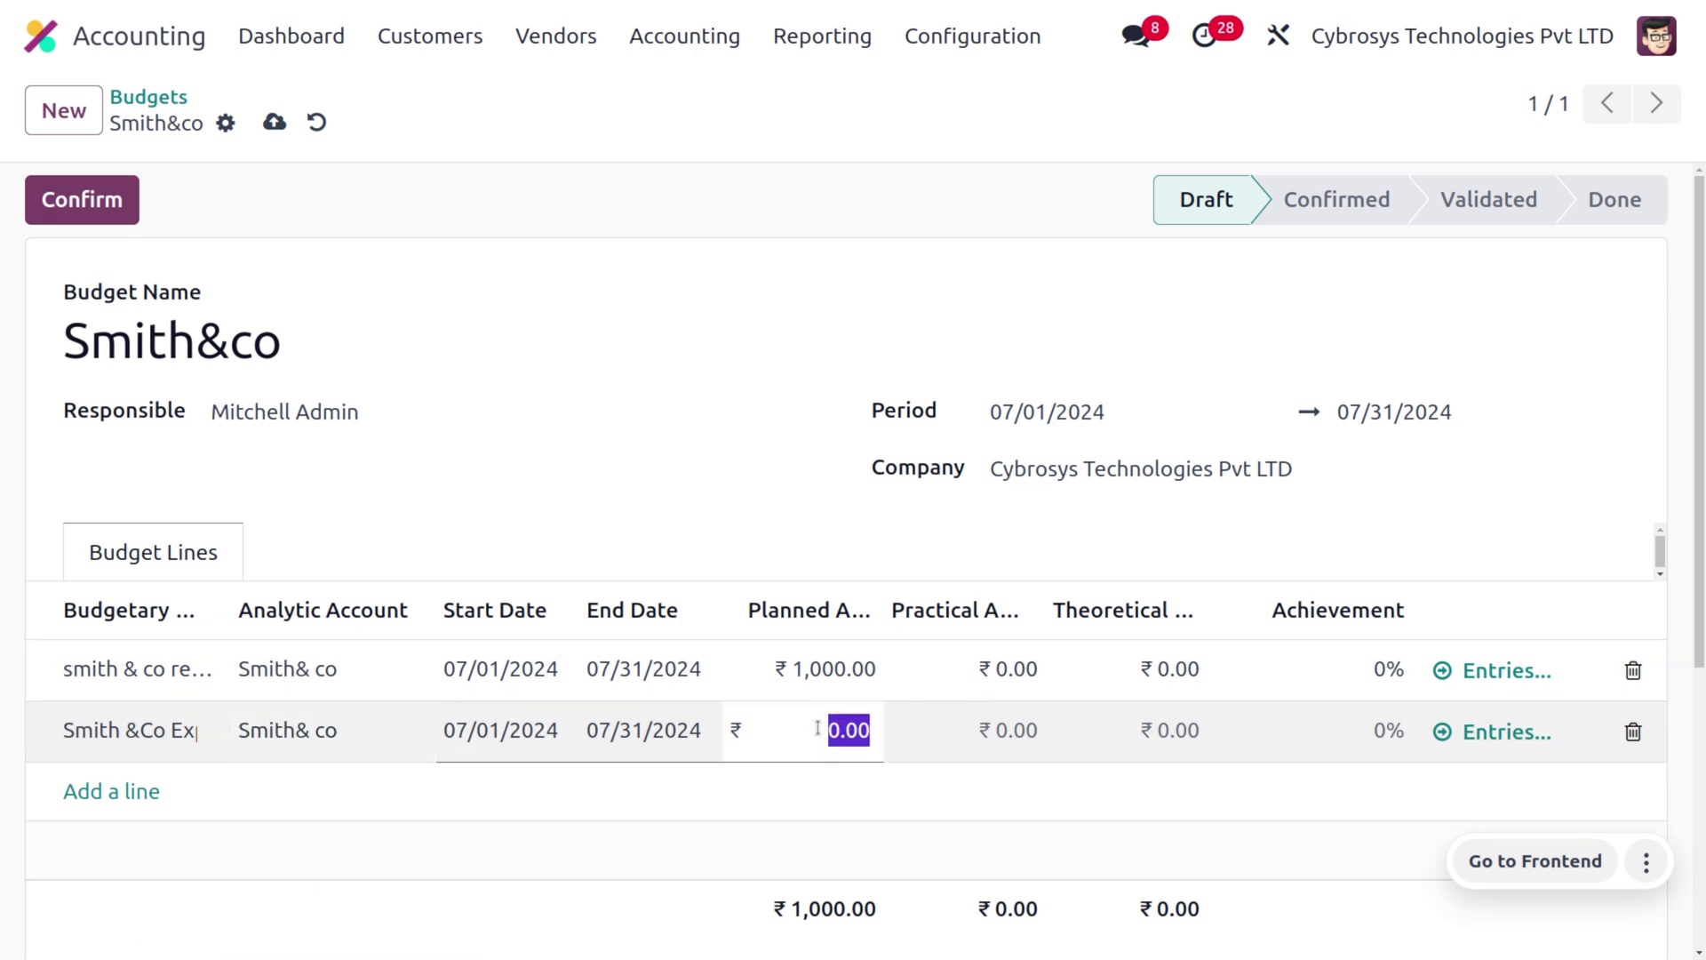
key(BackSpace)
text(-700)
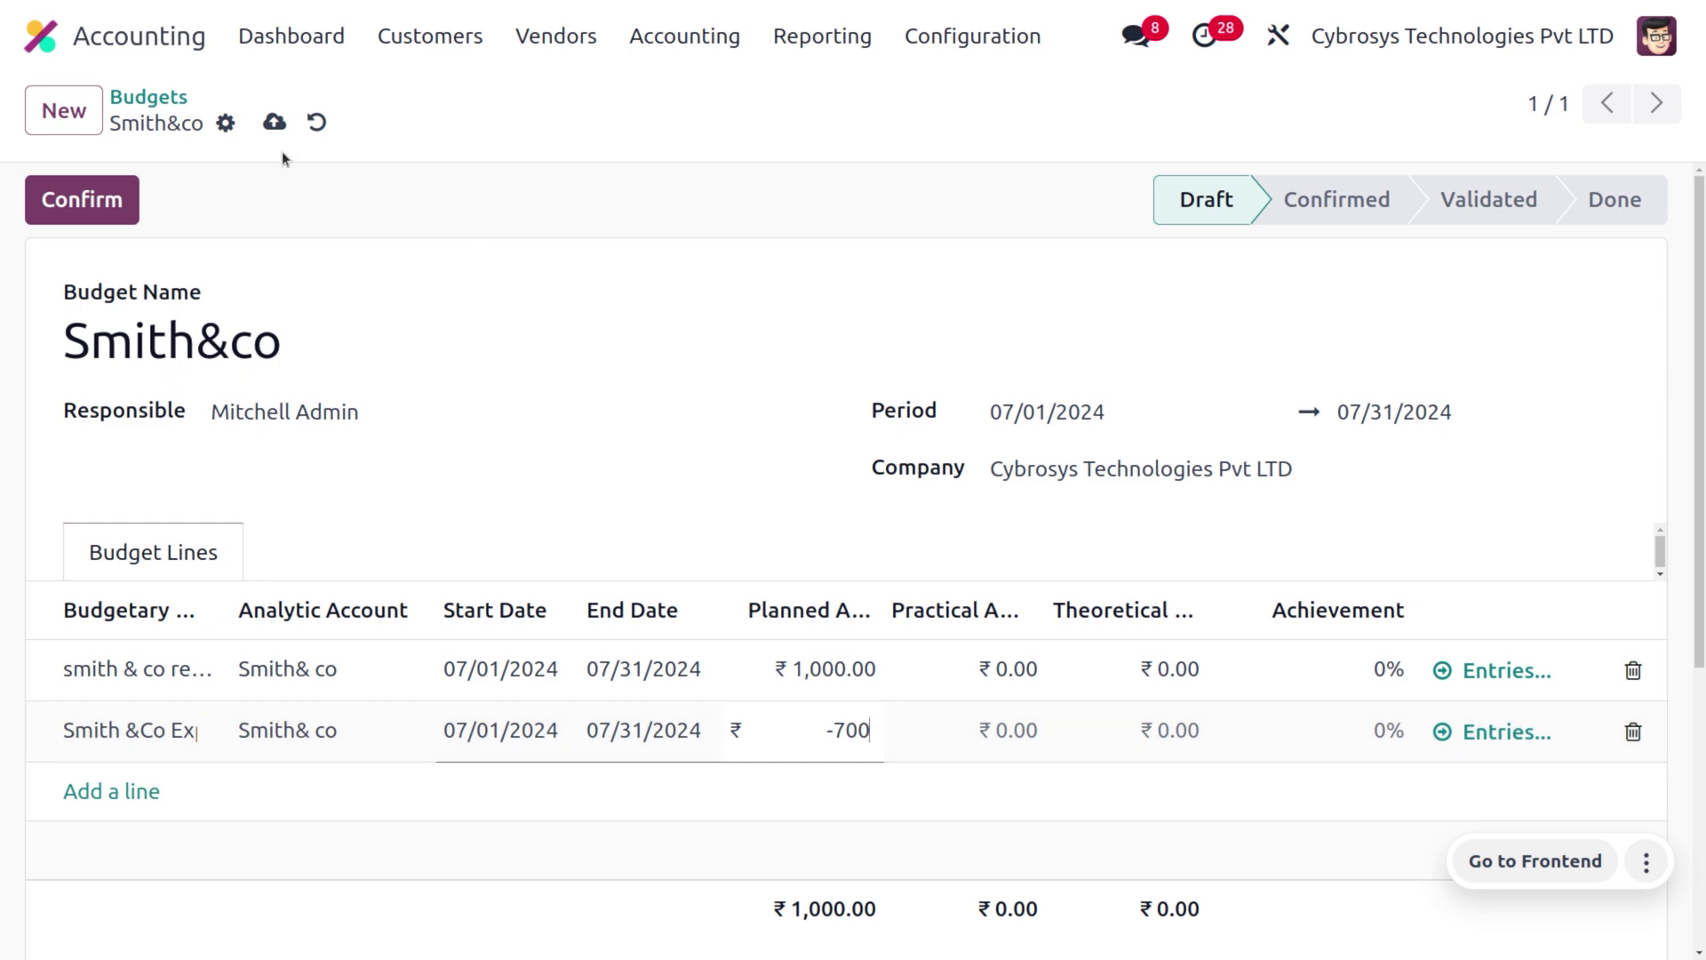
click(275, 123)
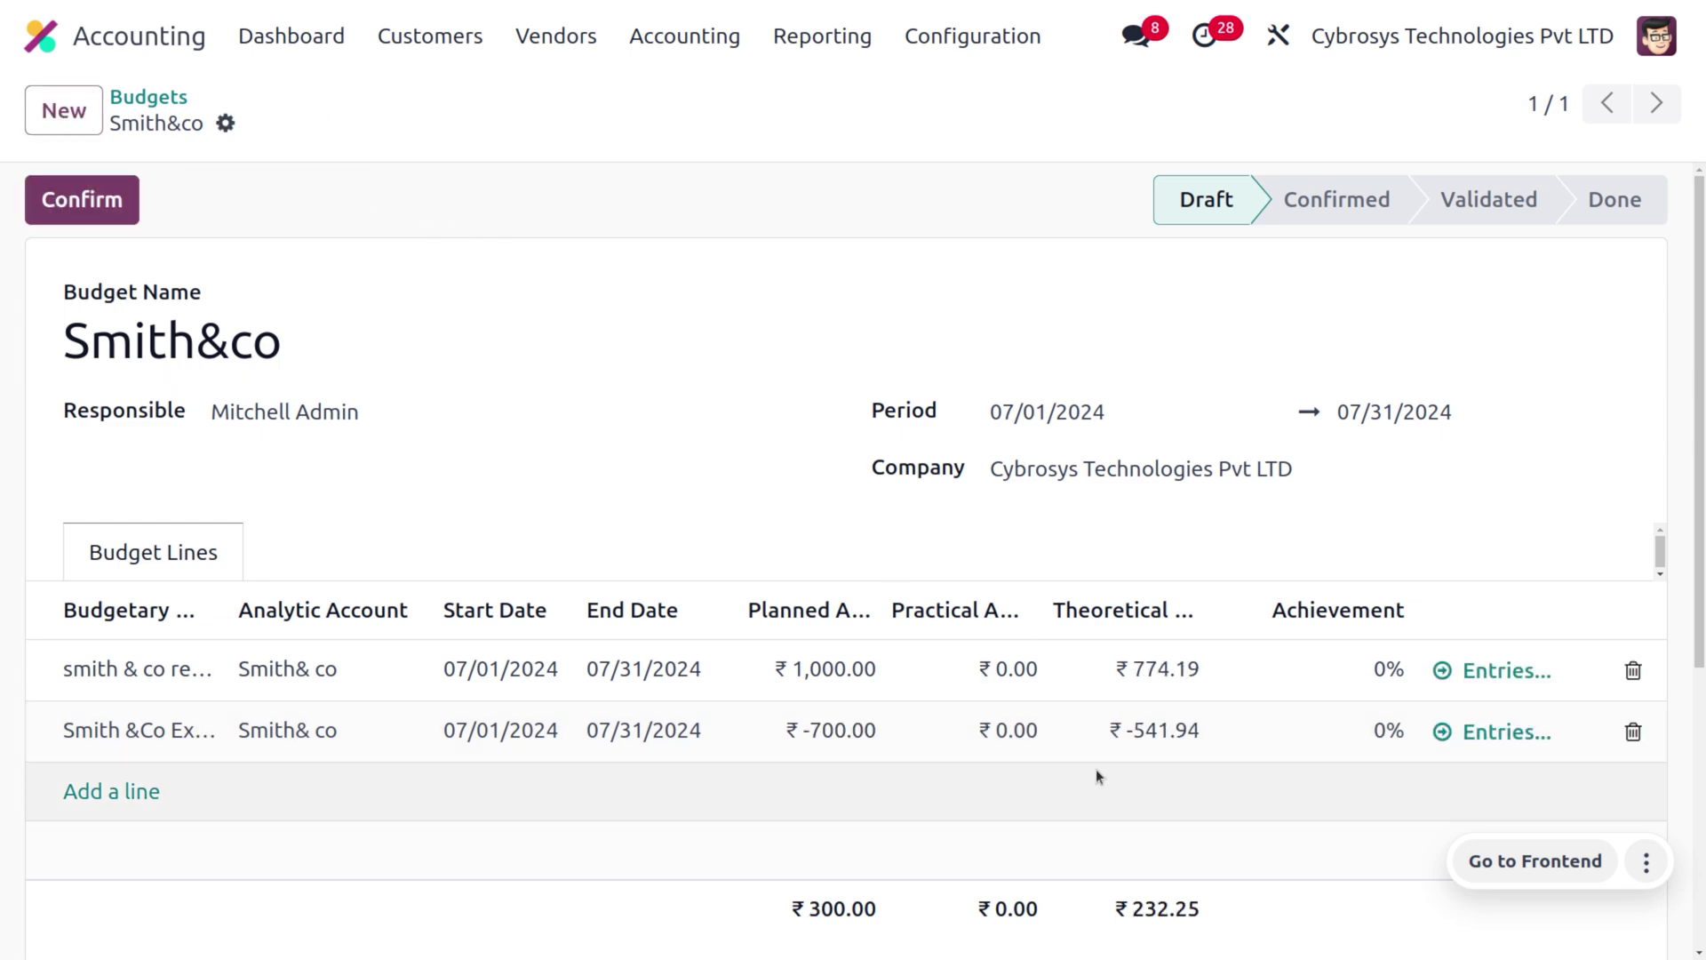
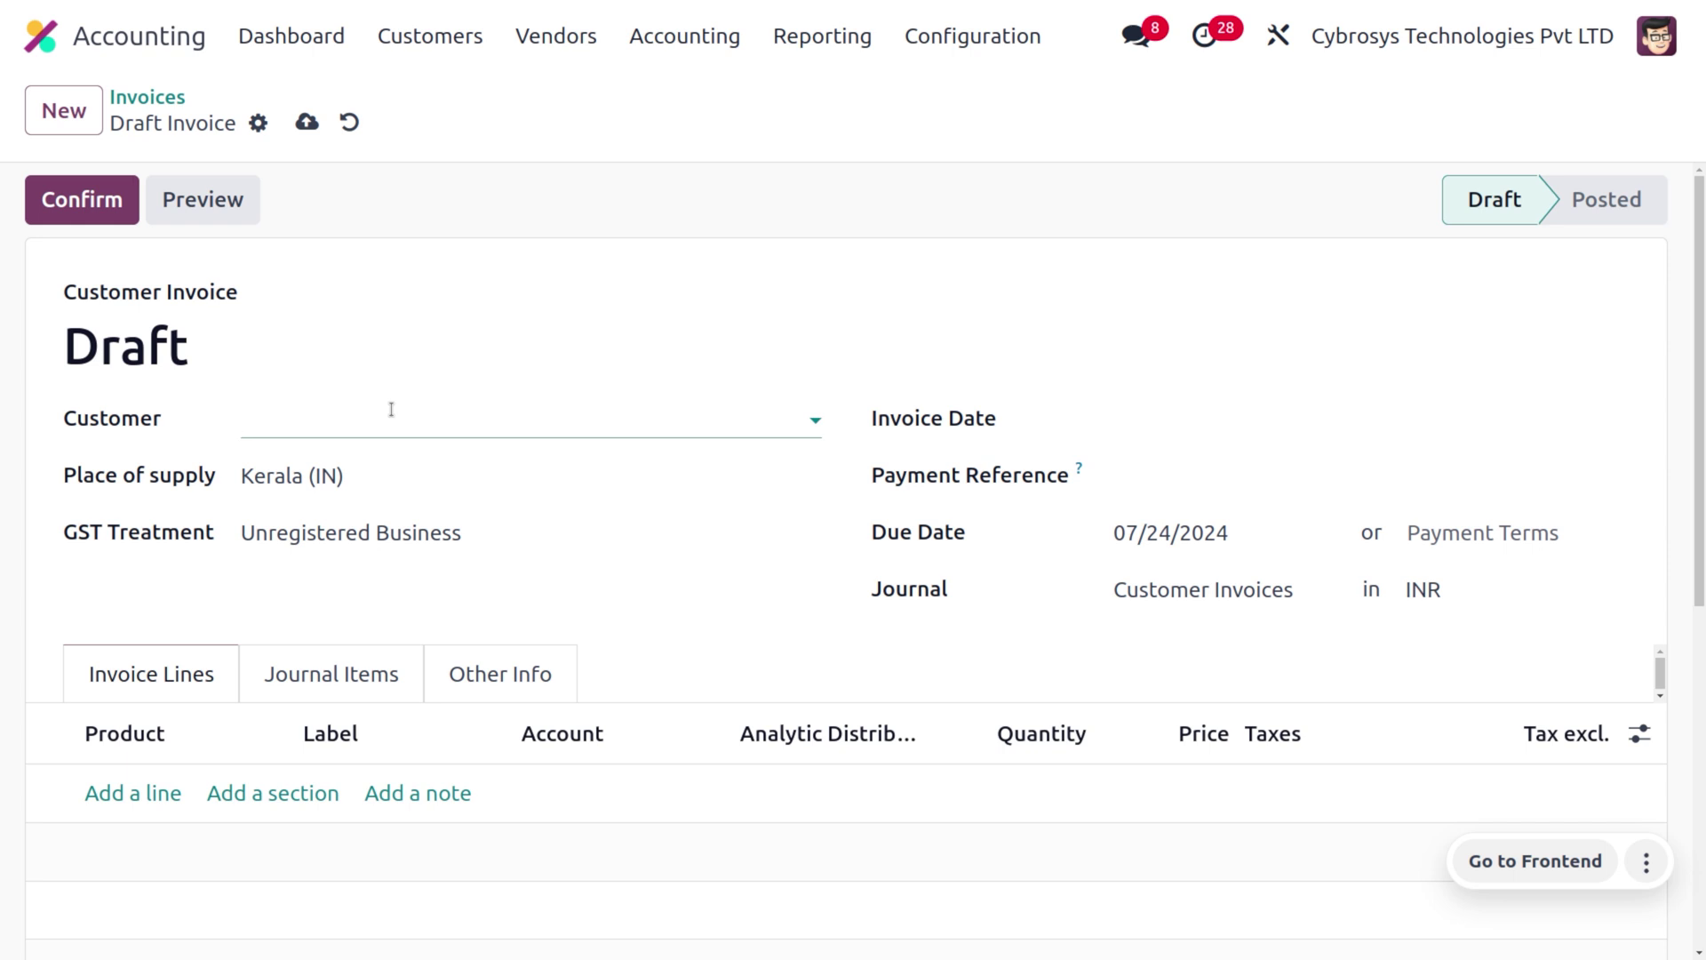
Choose the customer for the draft invoice and add a product line for [D_0045_B] Stool (Dark Blue).
click(391, 408)
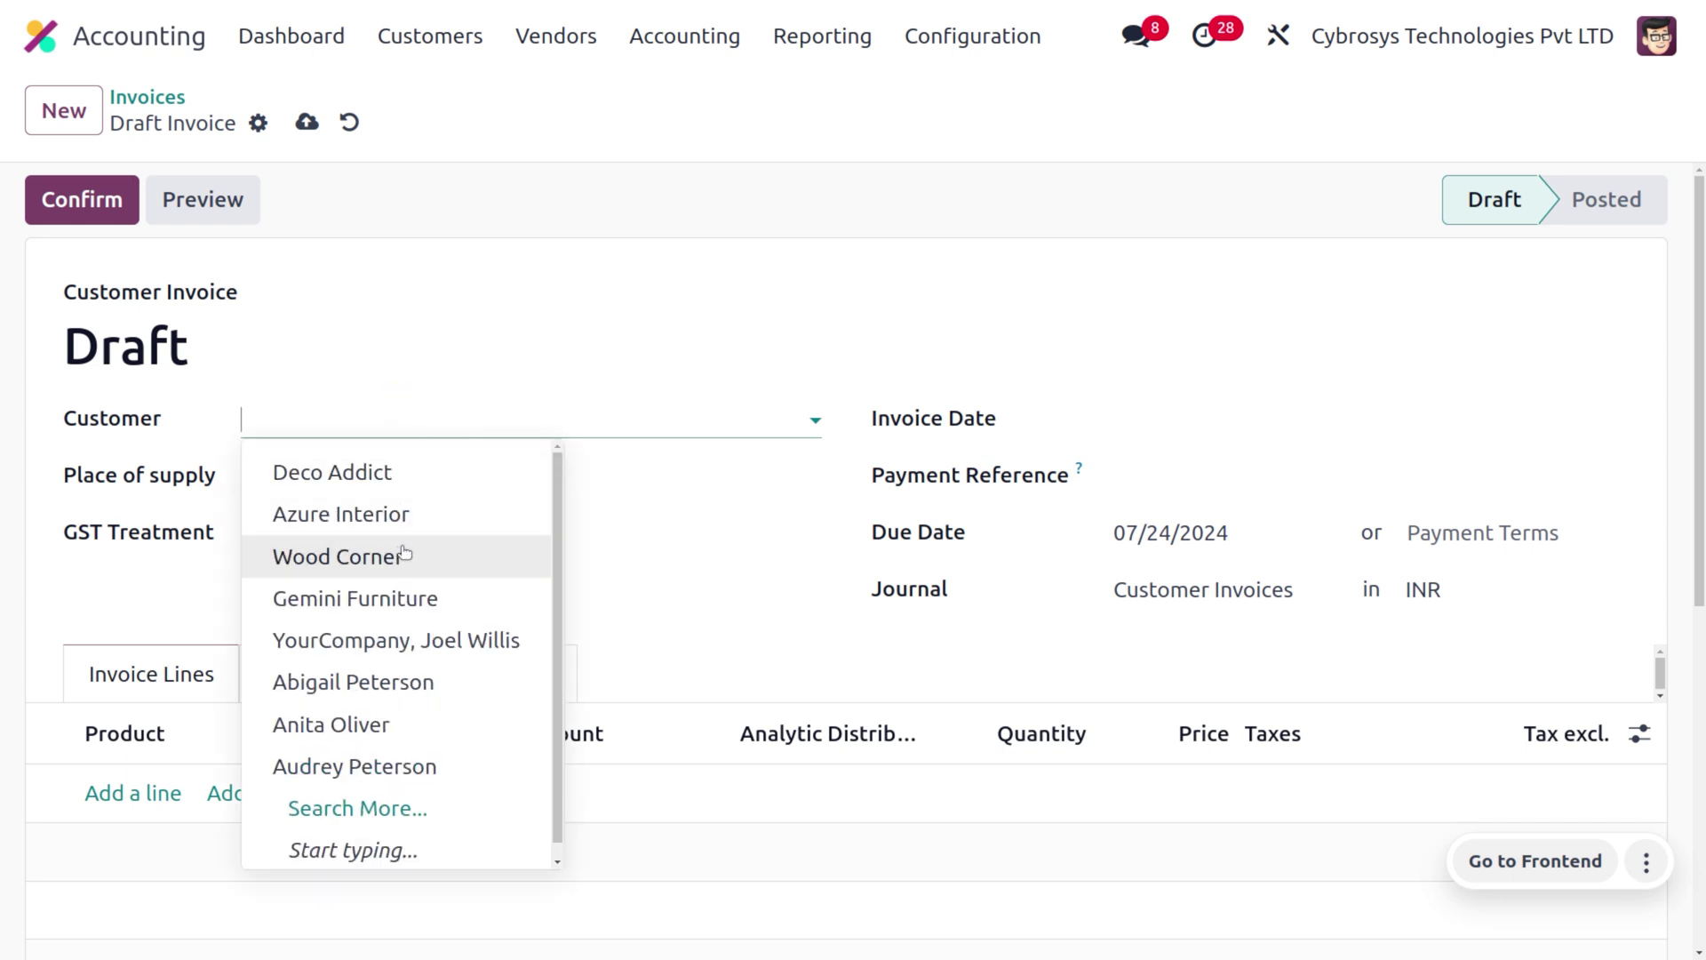
click(466, 714)
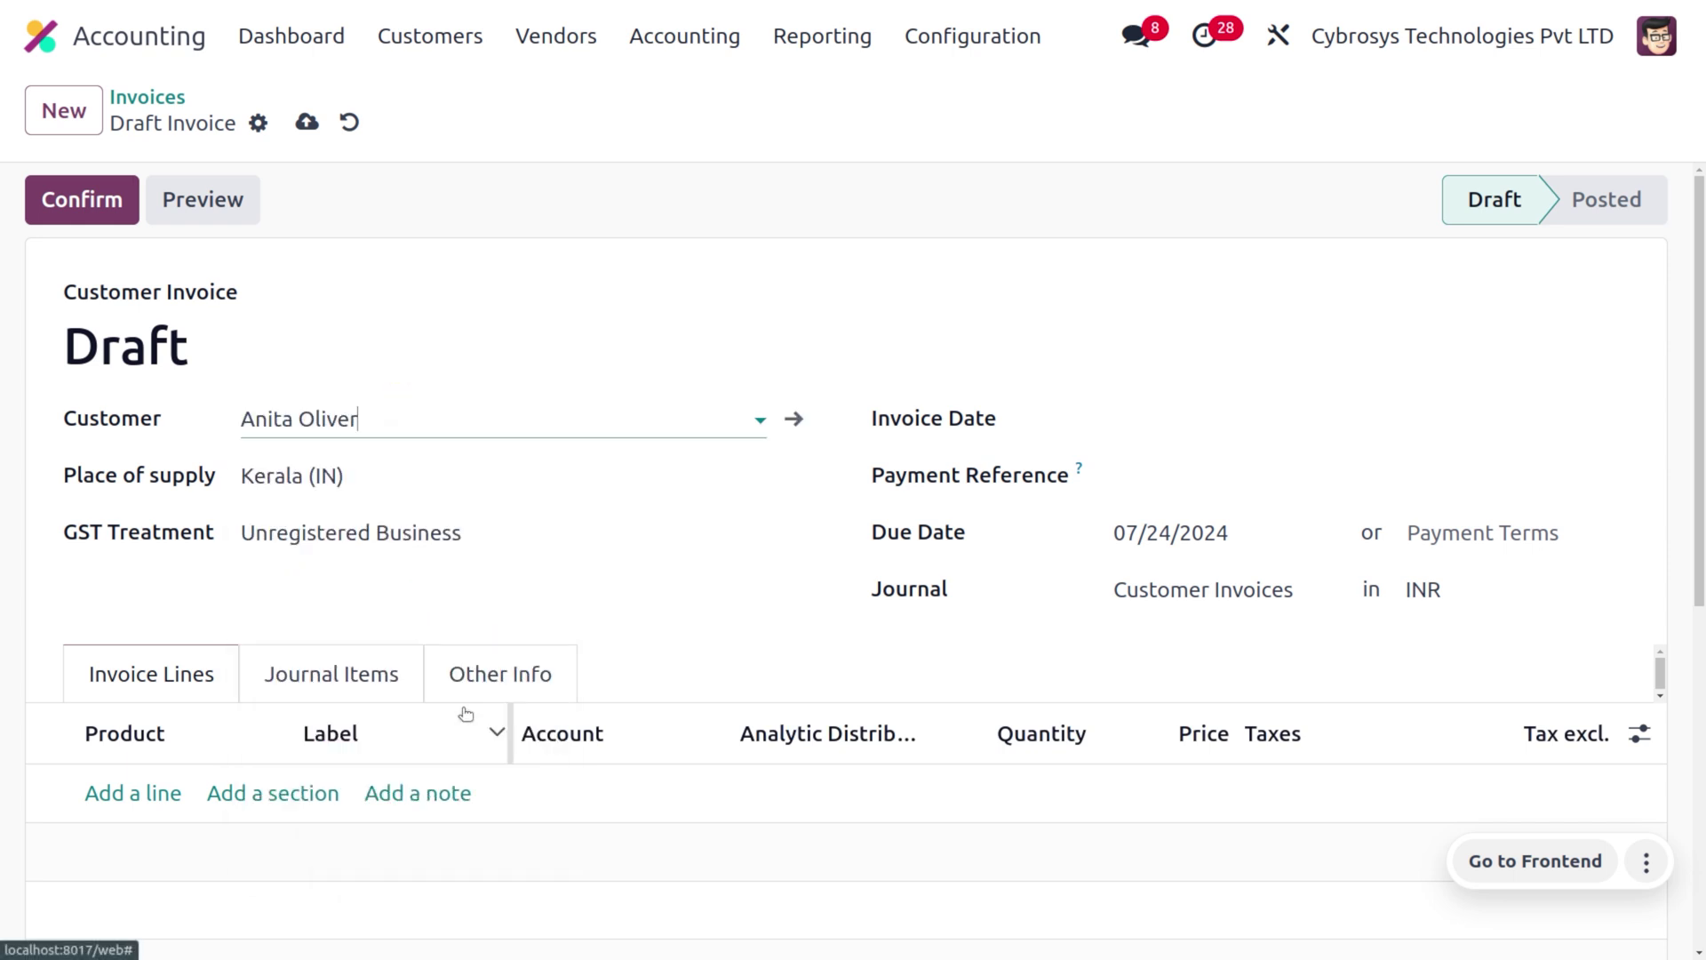
click(104, 793)
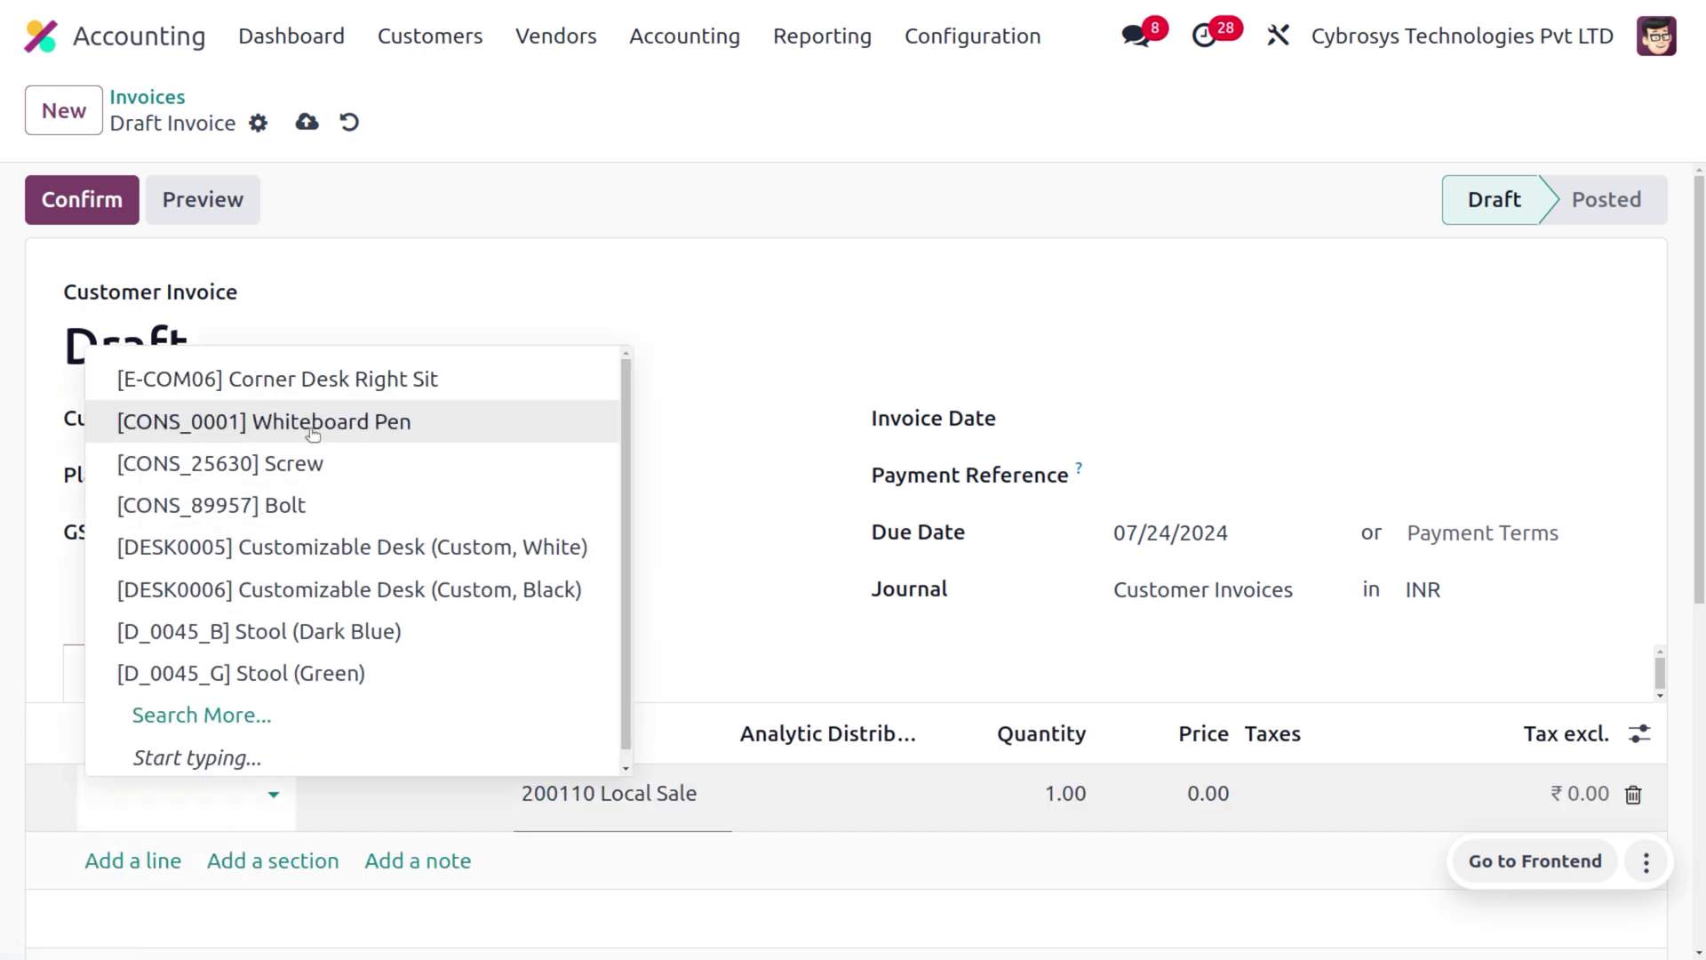
click(278, 633)
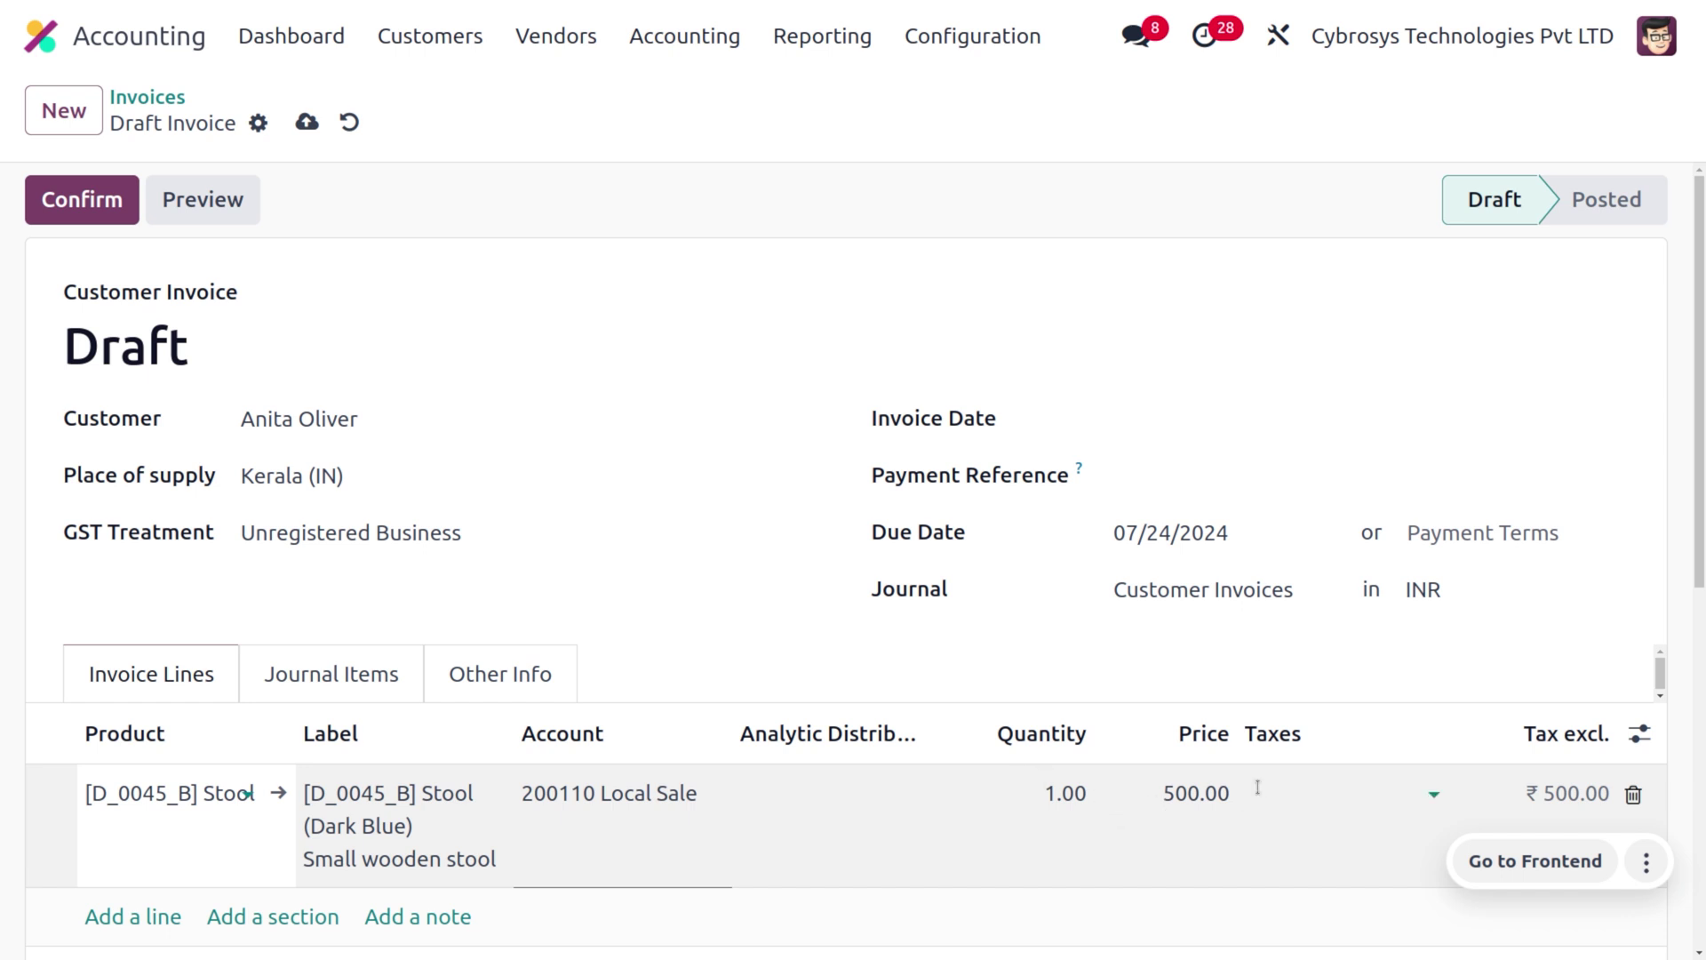
click(1155, 684)
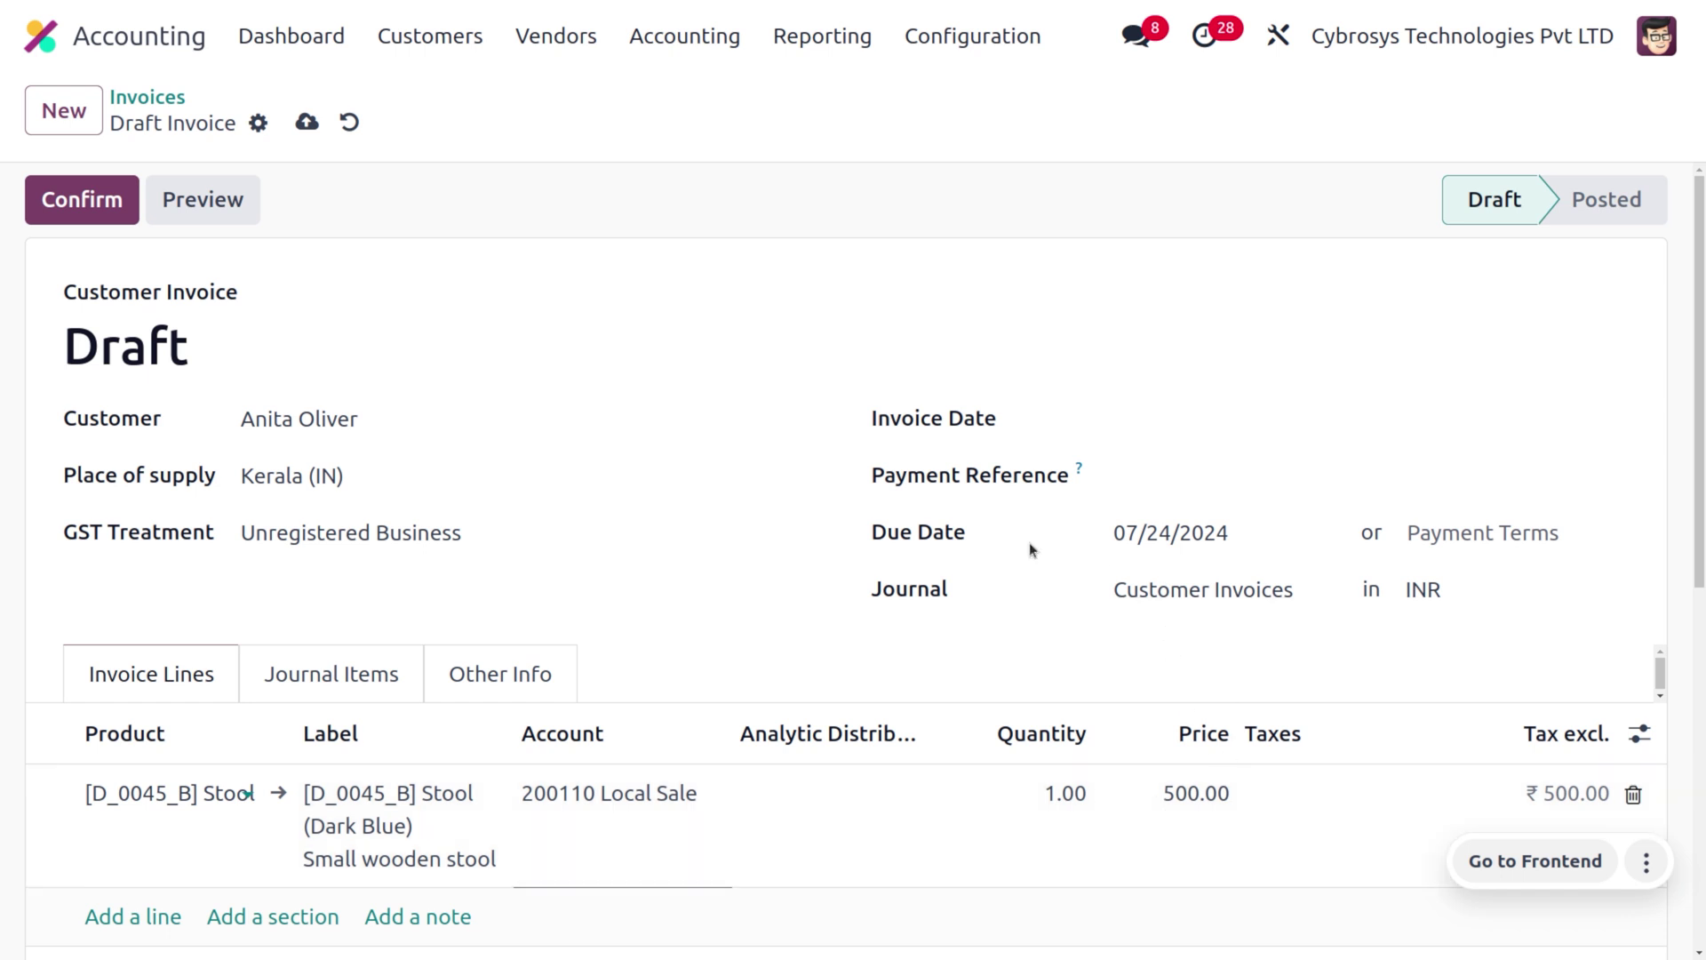
Change the stool line's account to the "product sale" account.
click(663, 808)
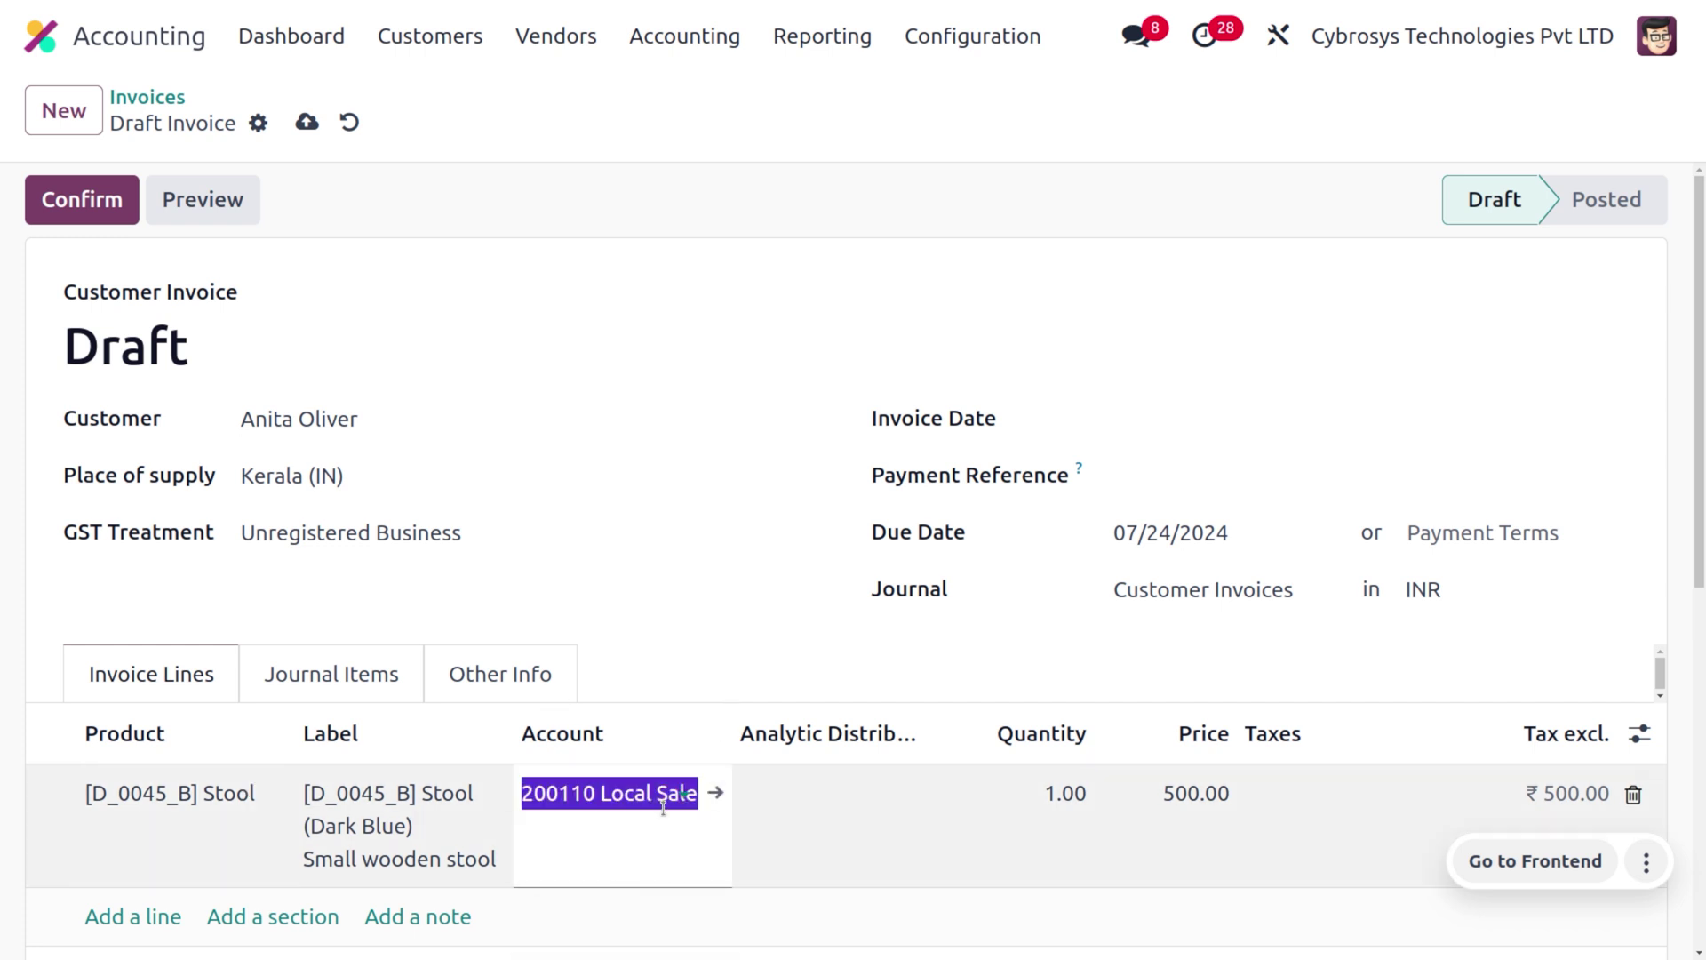
key(BackSpace)
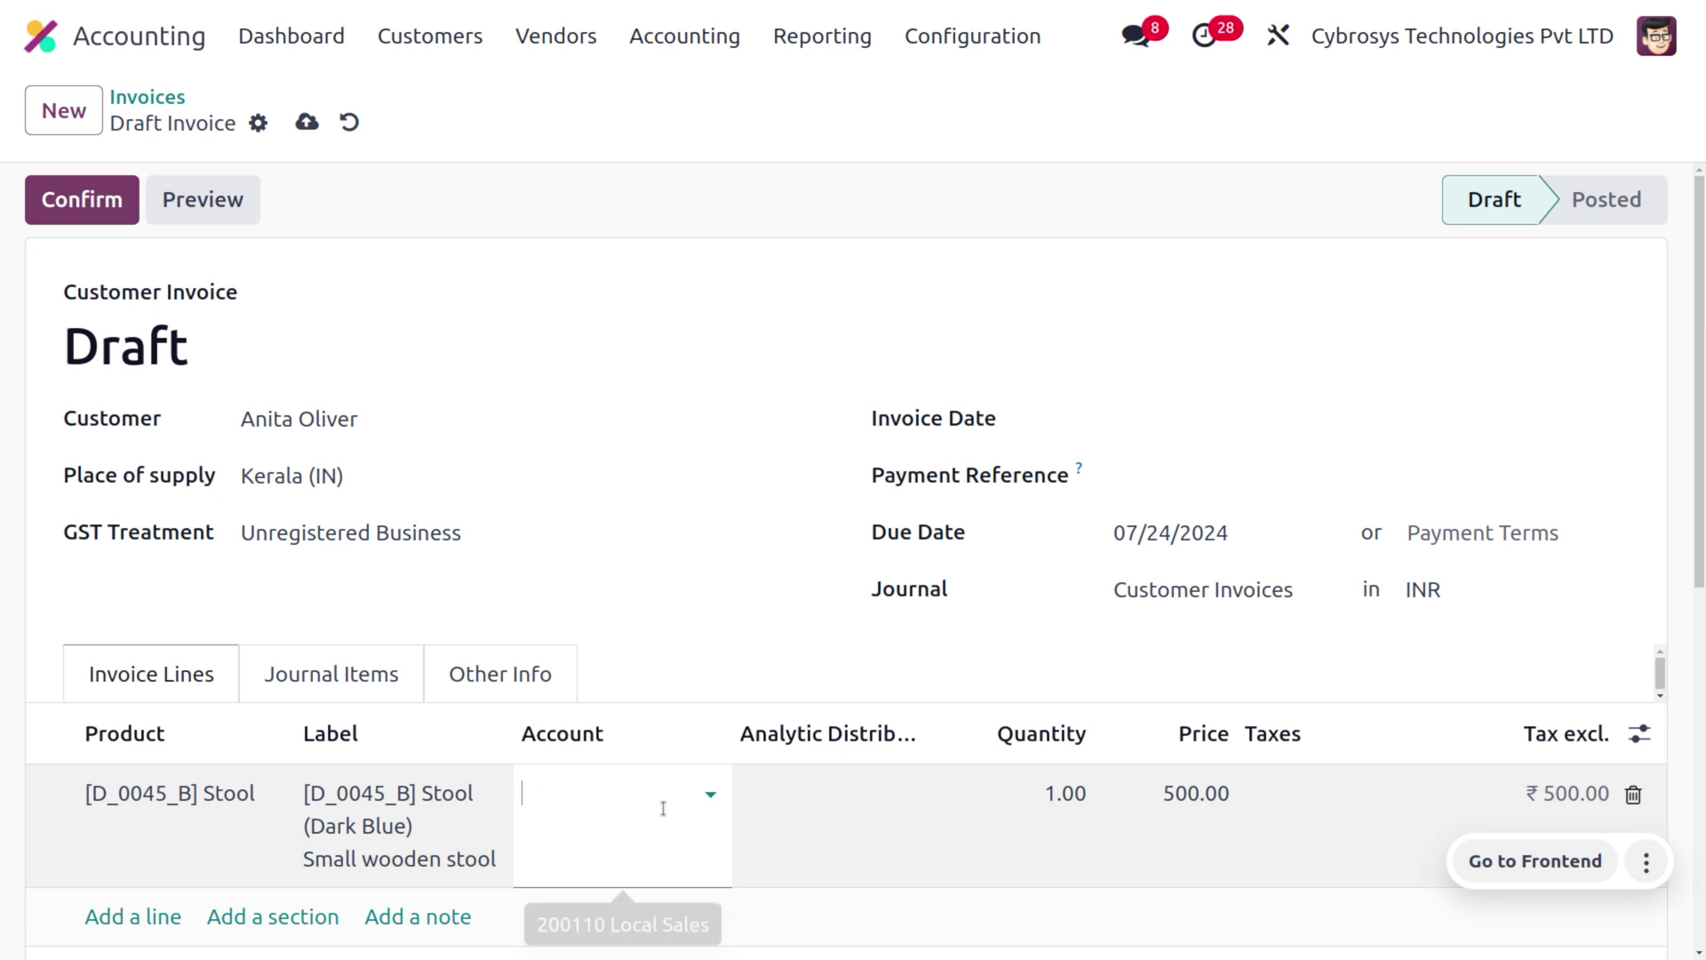
text(pr)
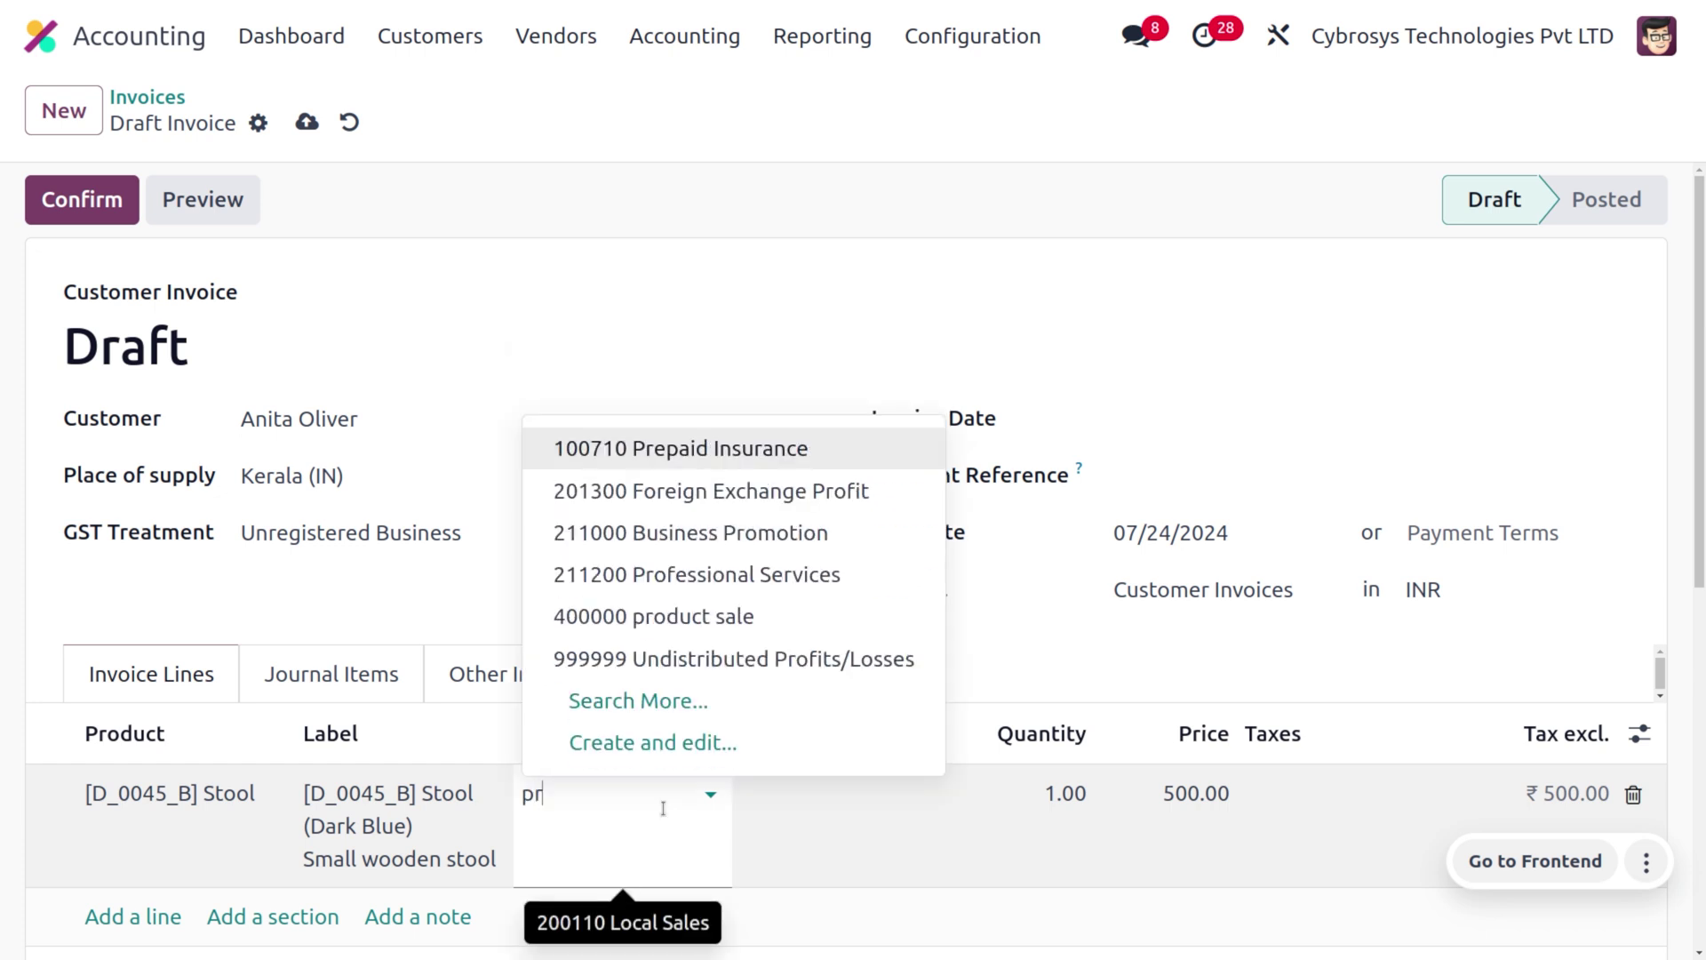
click(700, 618)
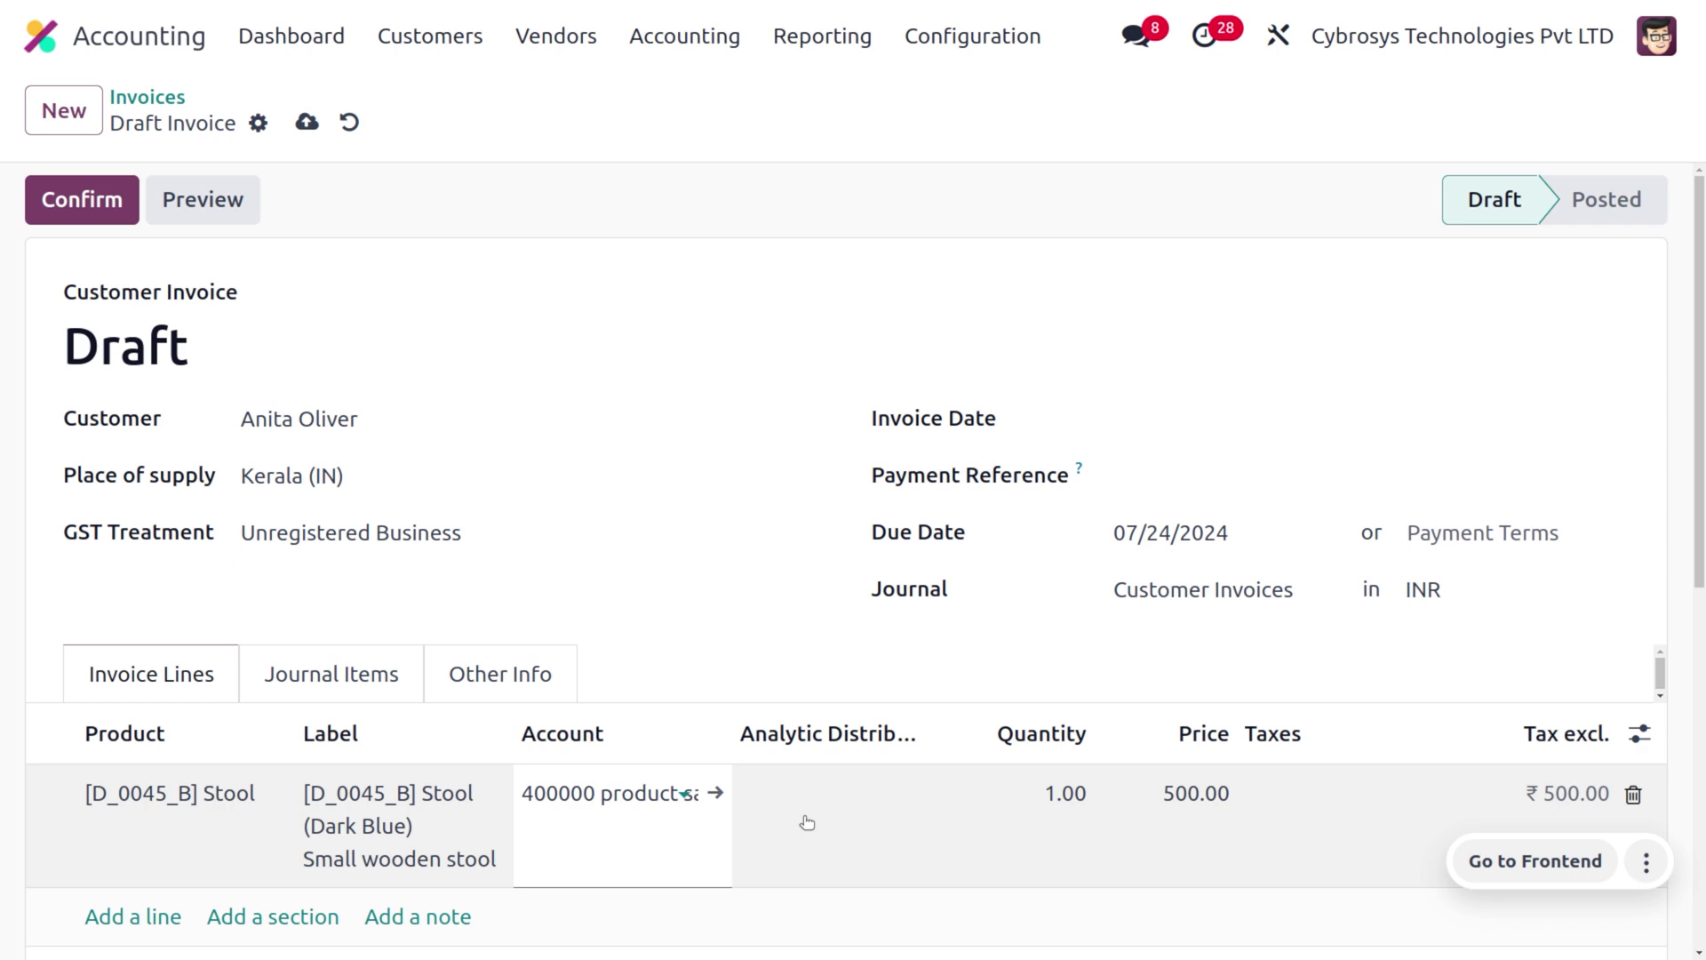
Assign the stool line's analytic distribution to "Smith& co" under Departments and save the draft invoice.
click(807, 822)
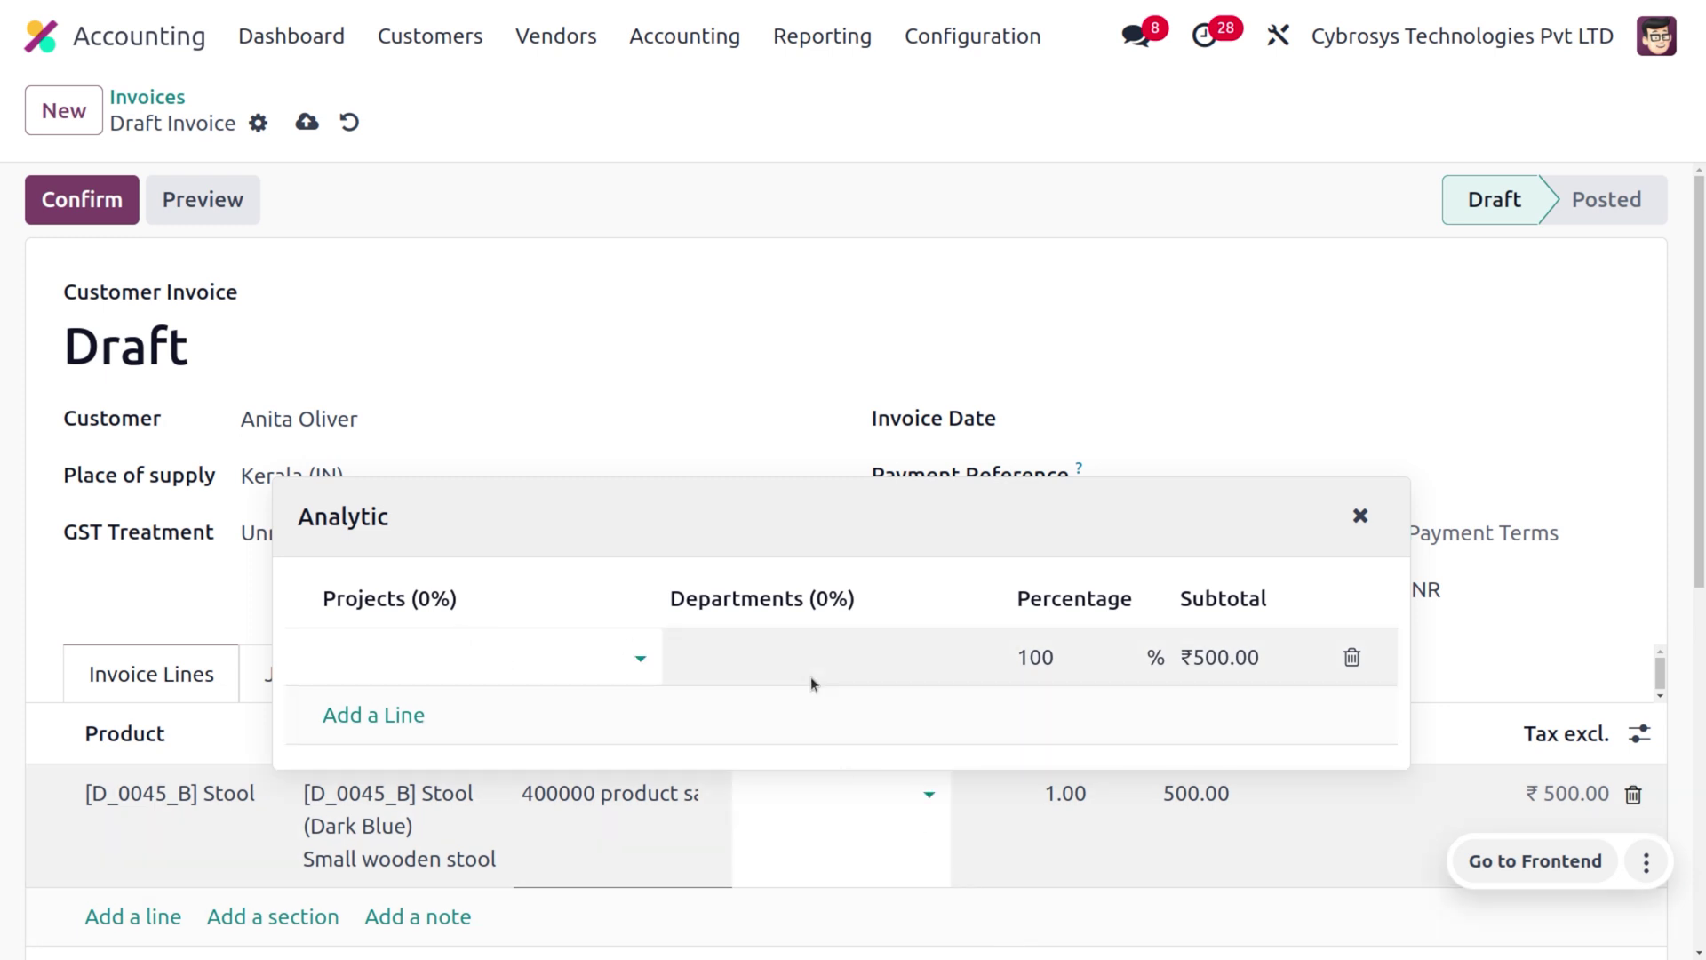
click(810, 667)
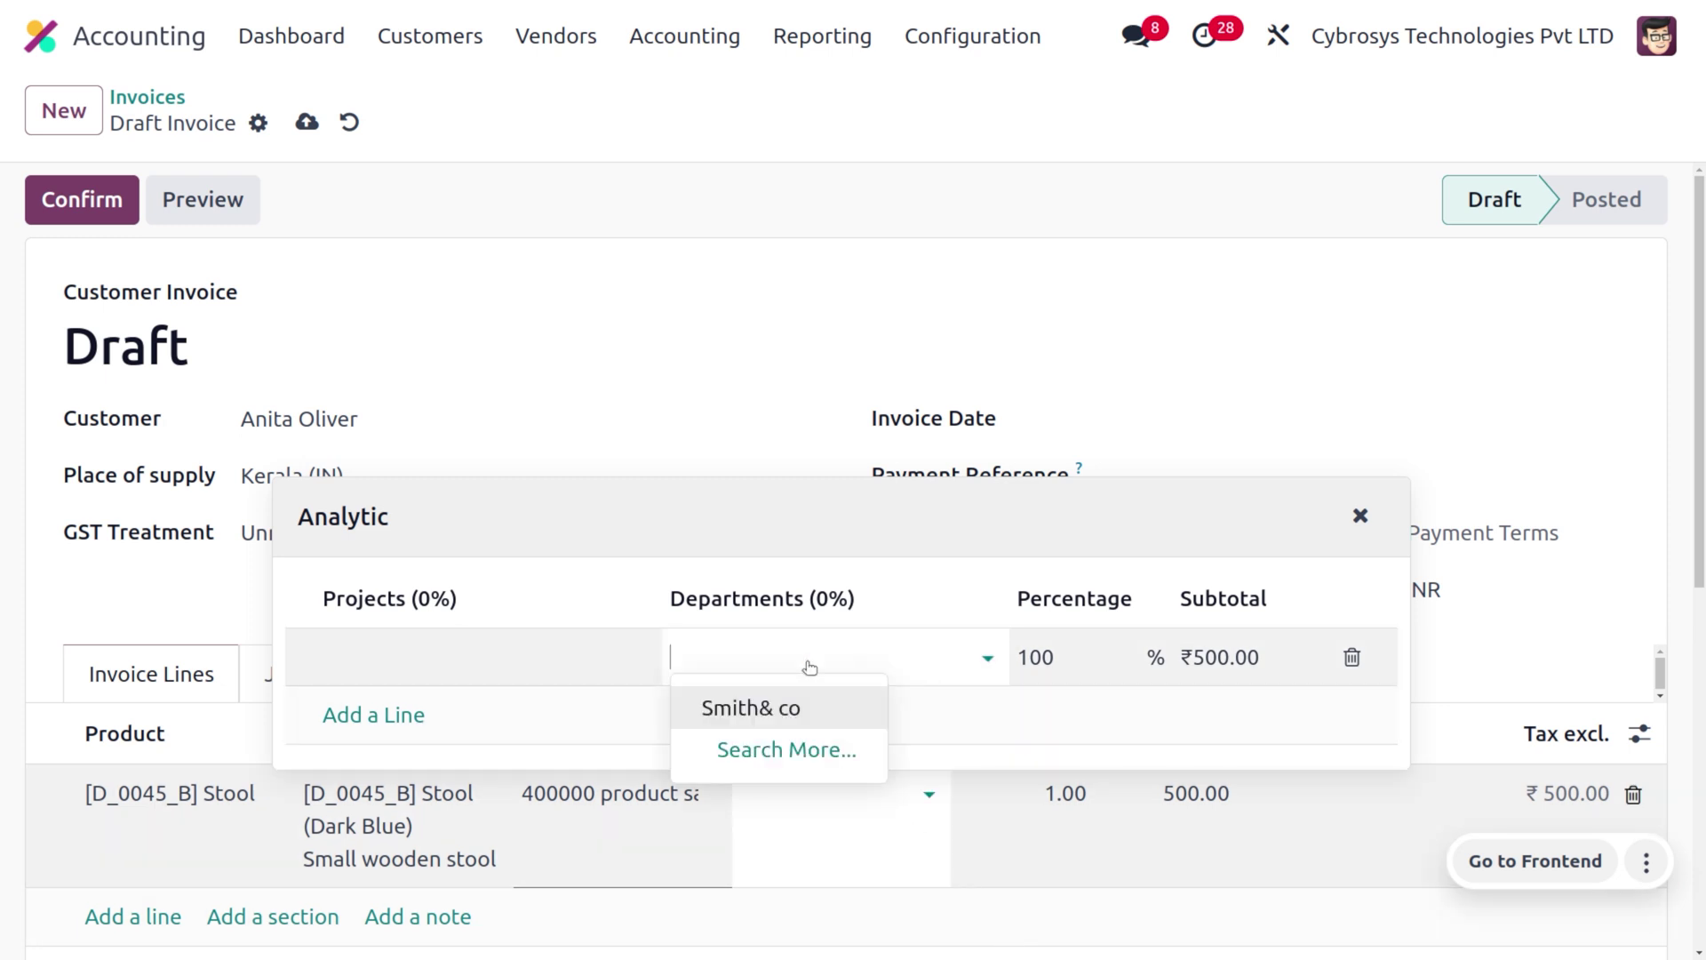
click(761, 702)
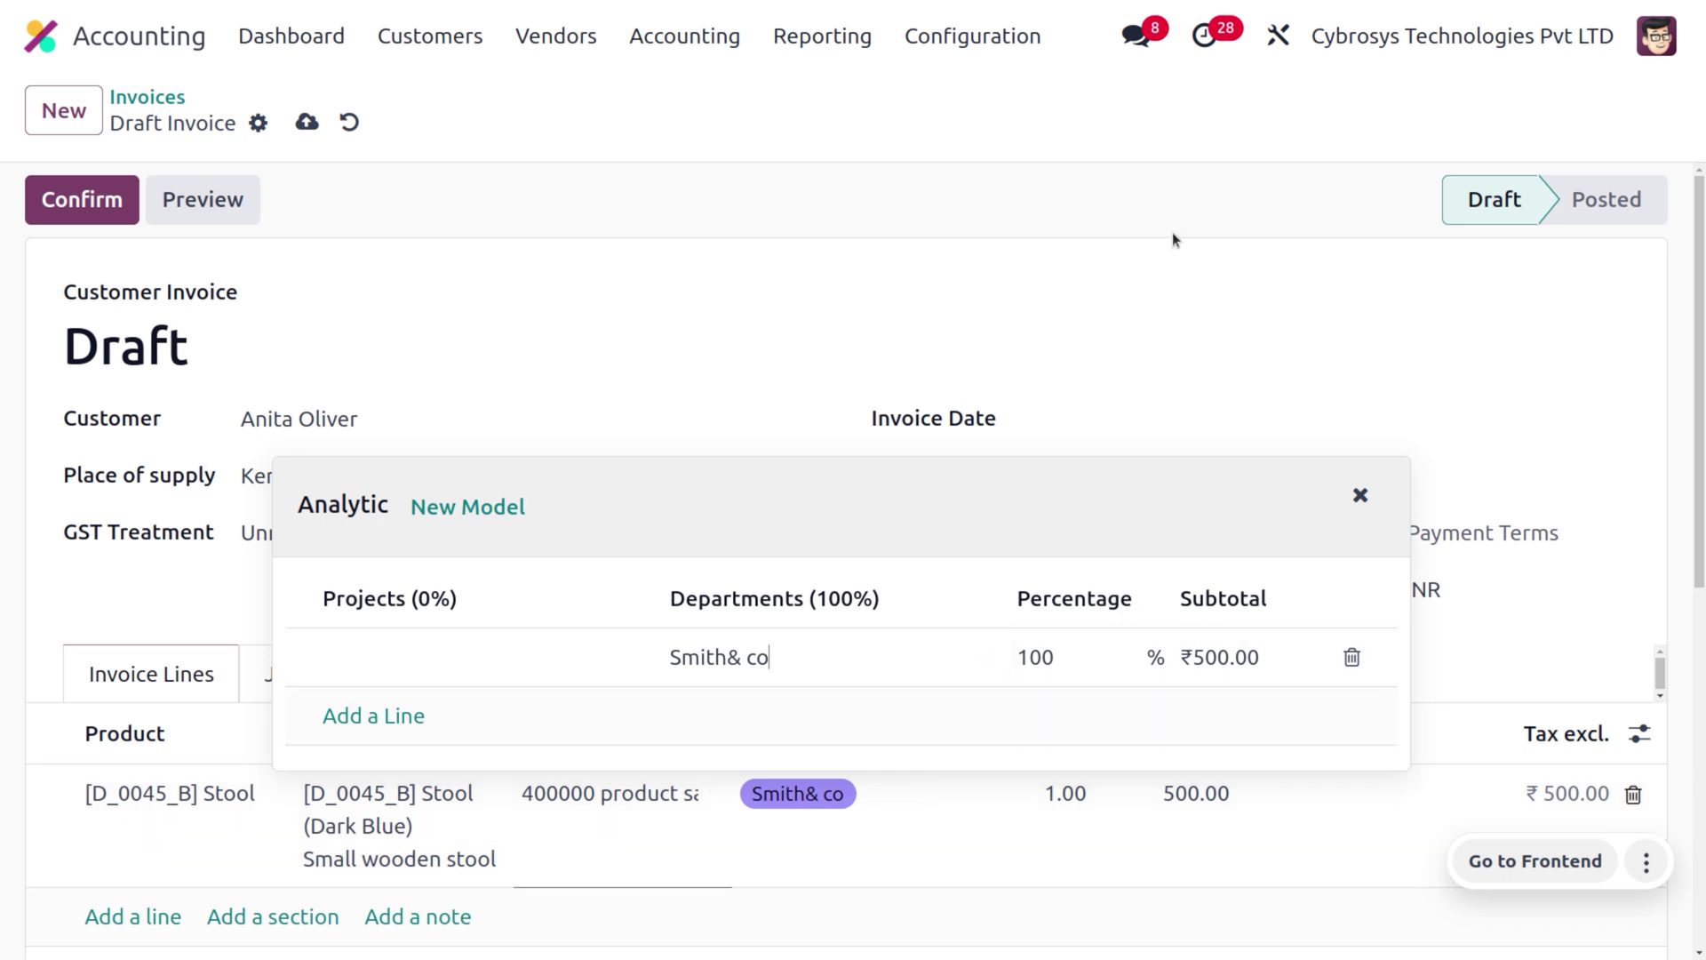
click(1266, 378)
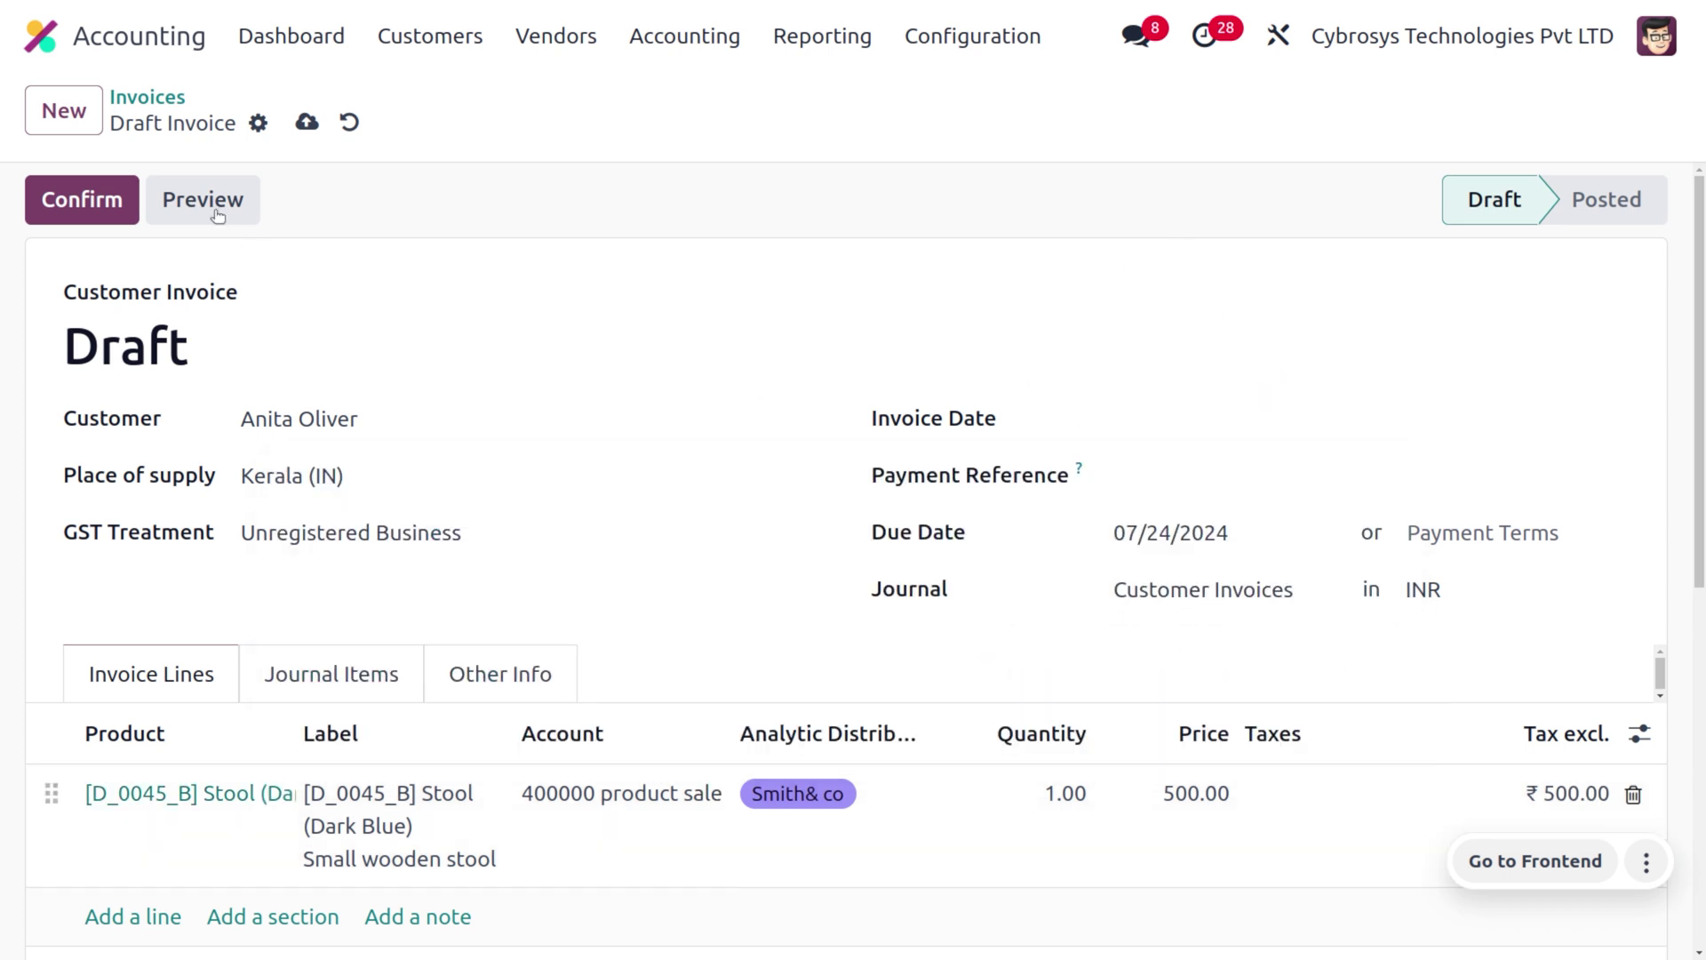
click(309, 126)
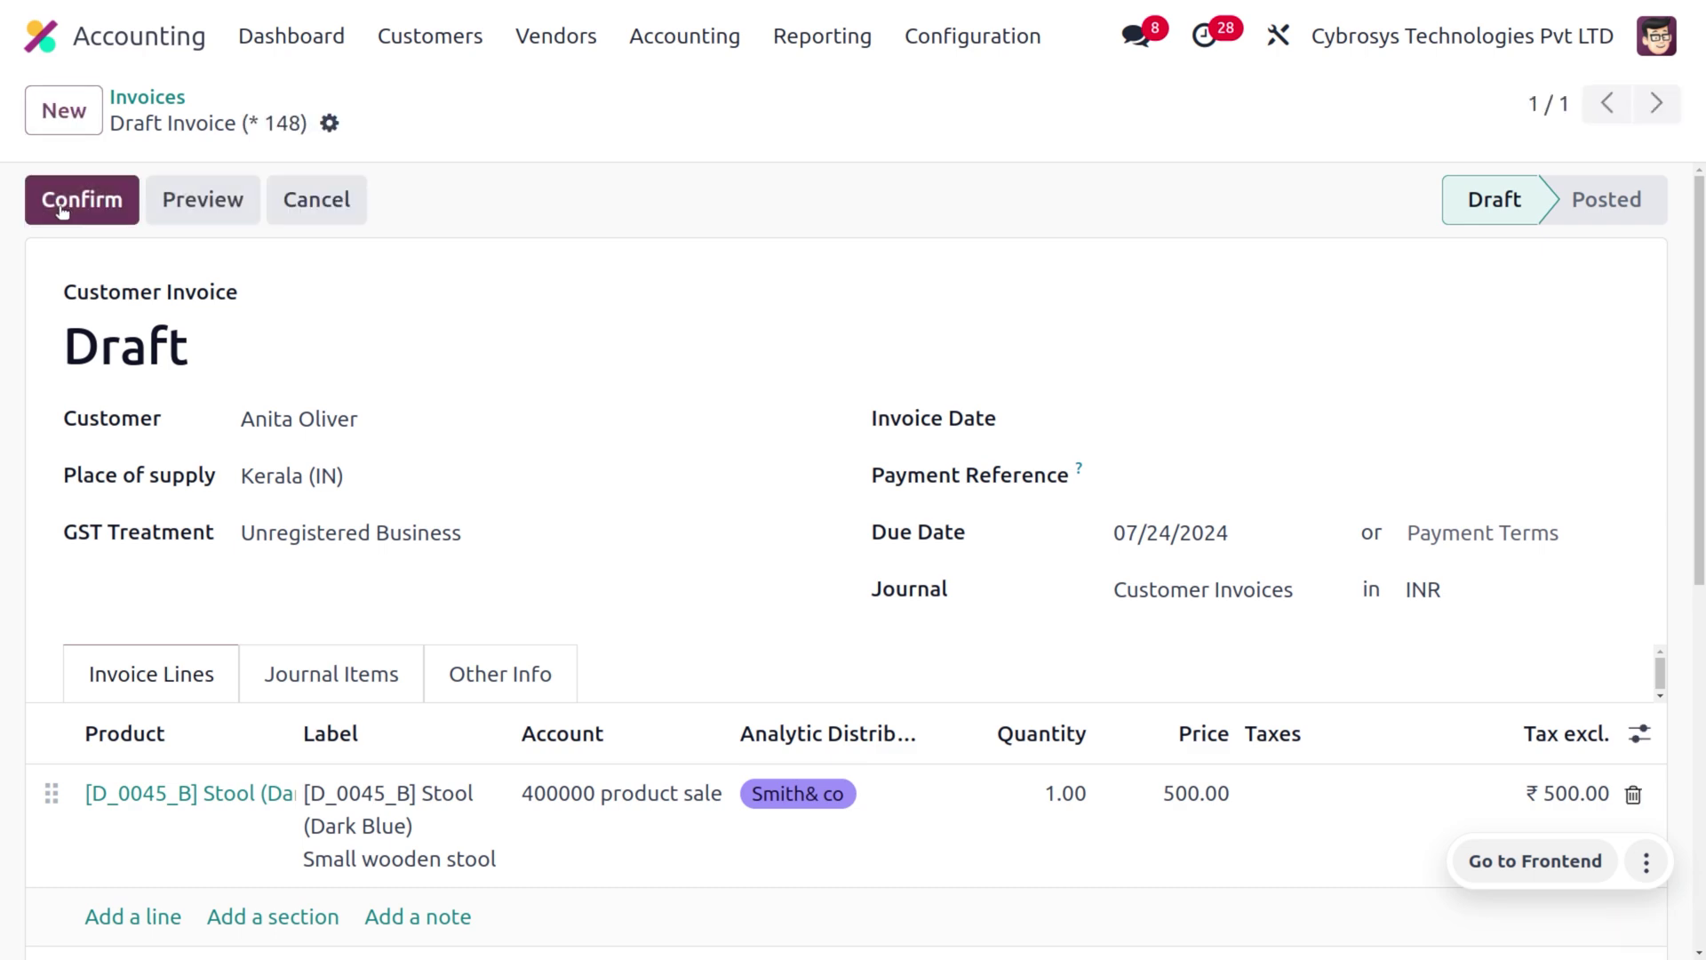
Confirm the draft customer invoice and open the Smith&co budget to check its practical amounts.
click(59, 206)
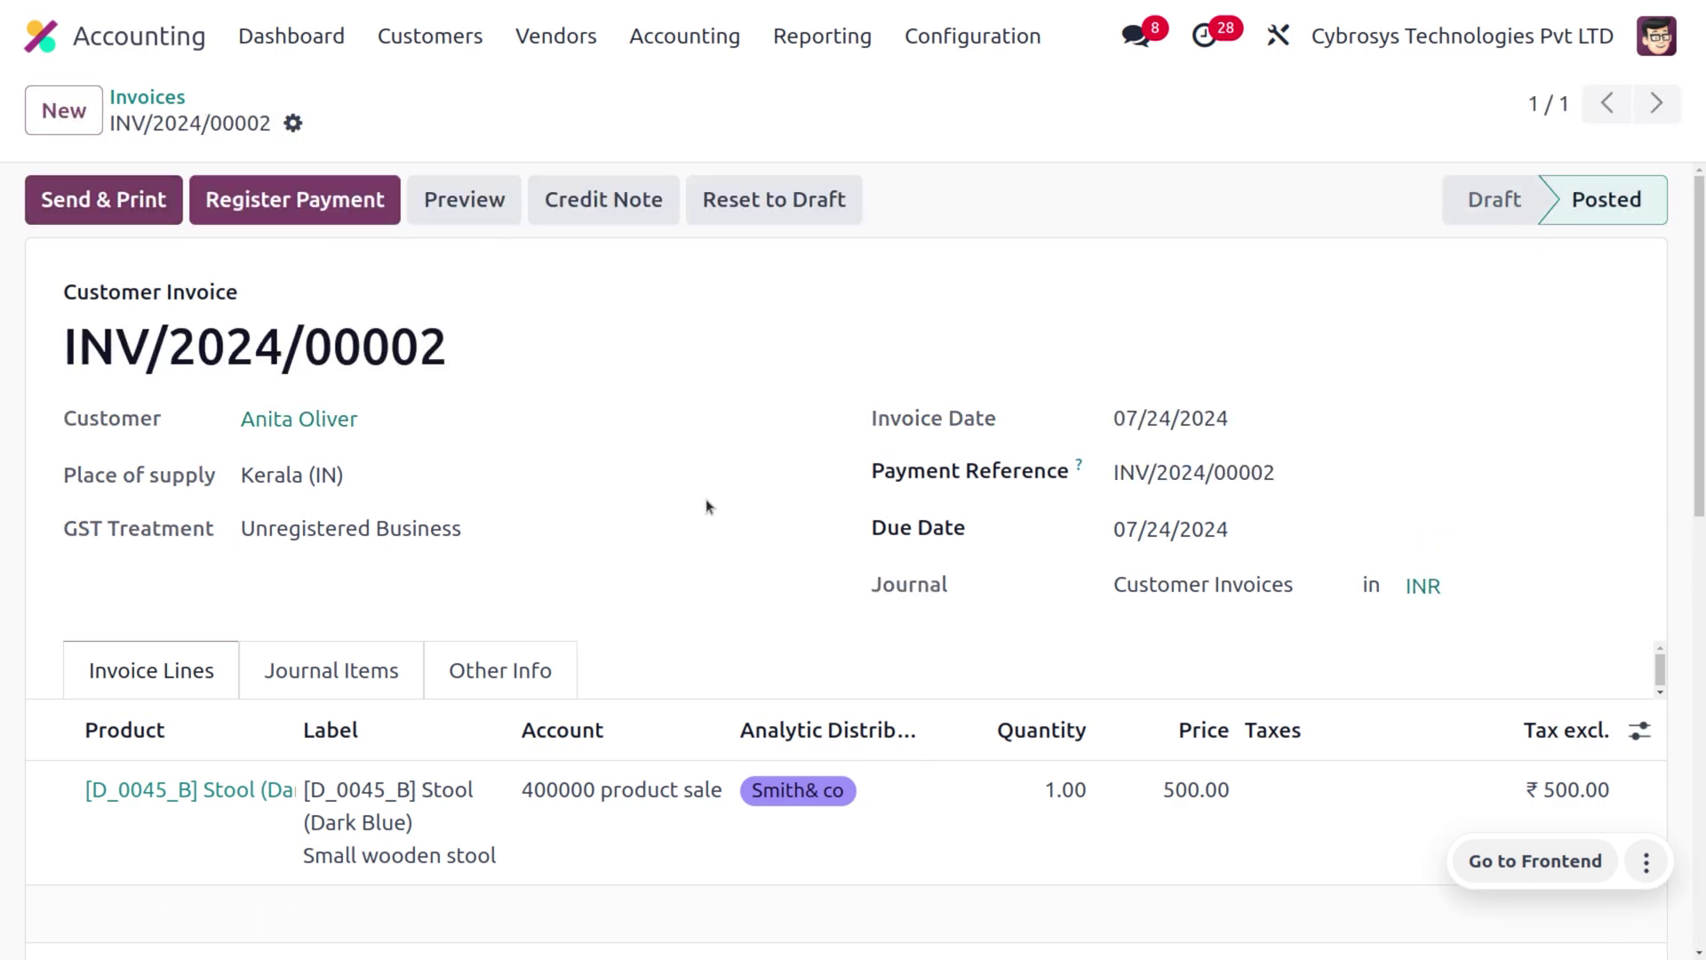
click(702, 37)
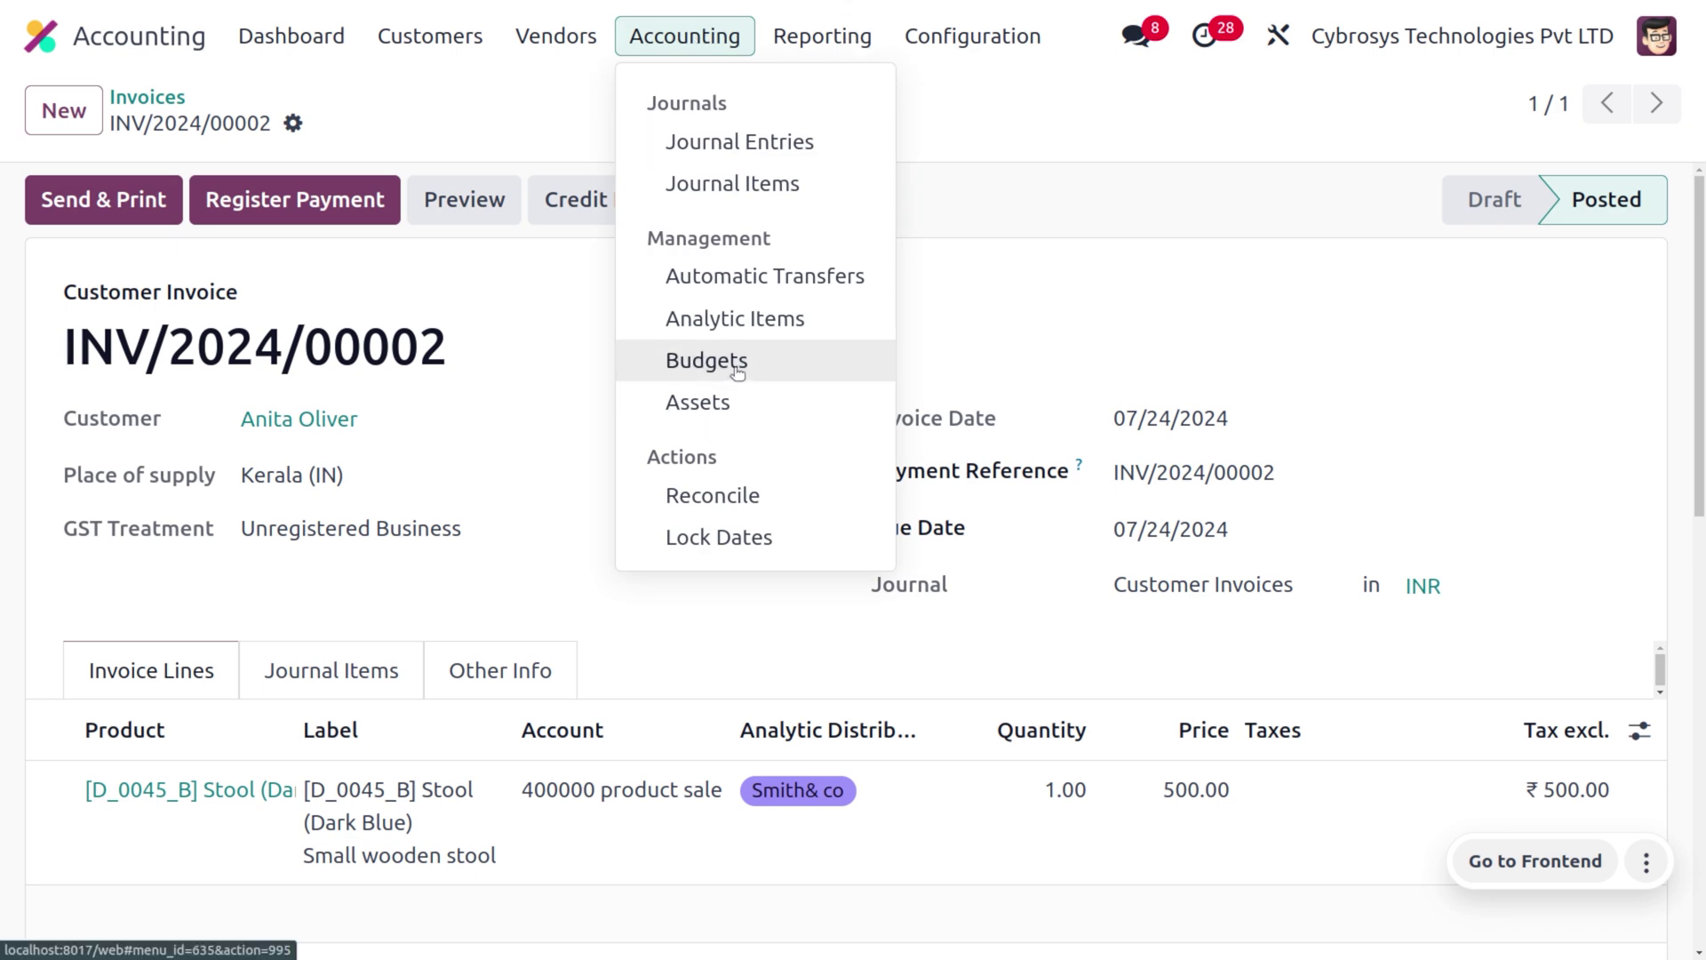
click(737, 364)
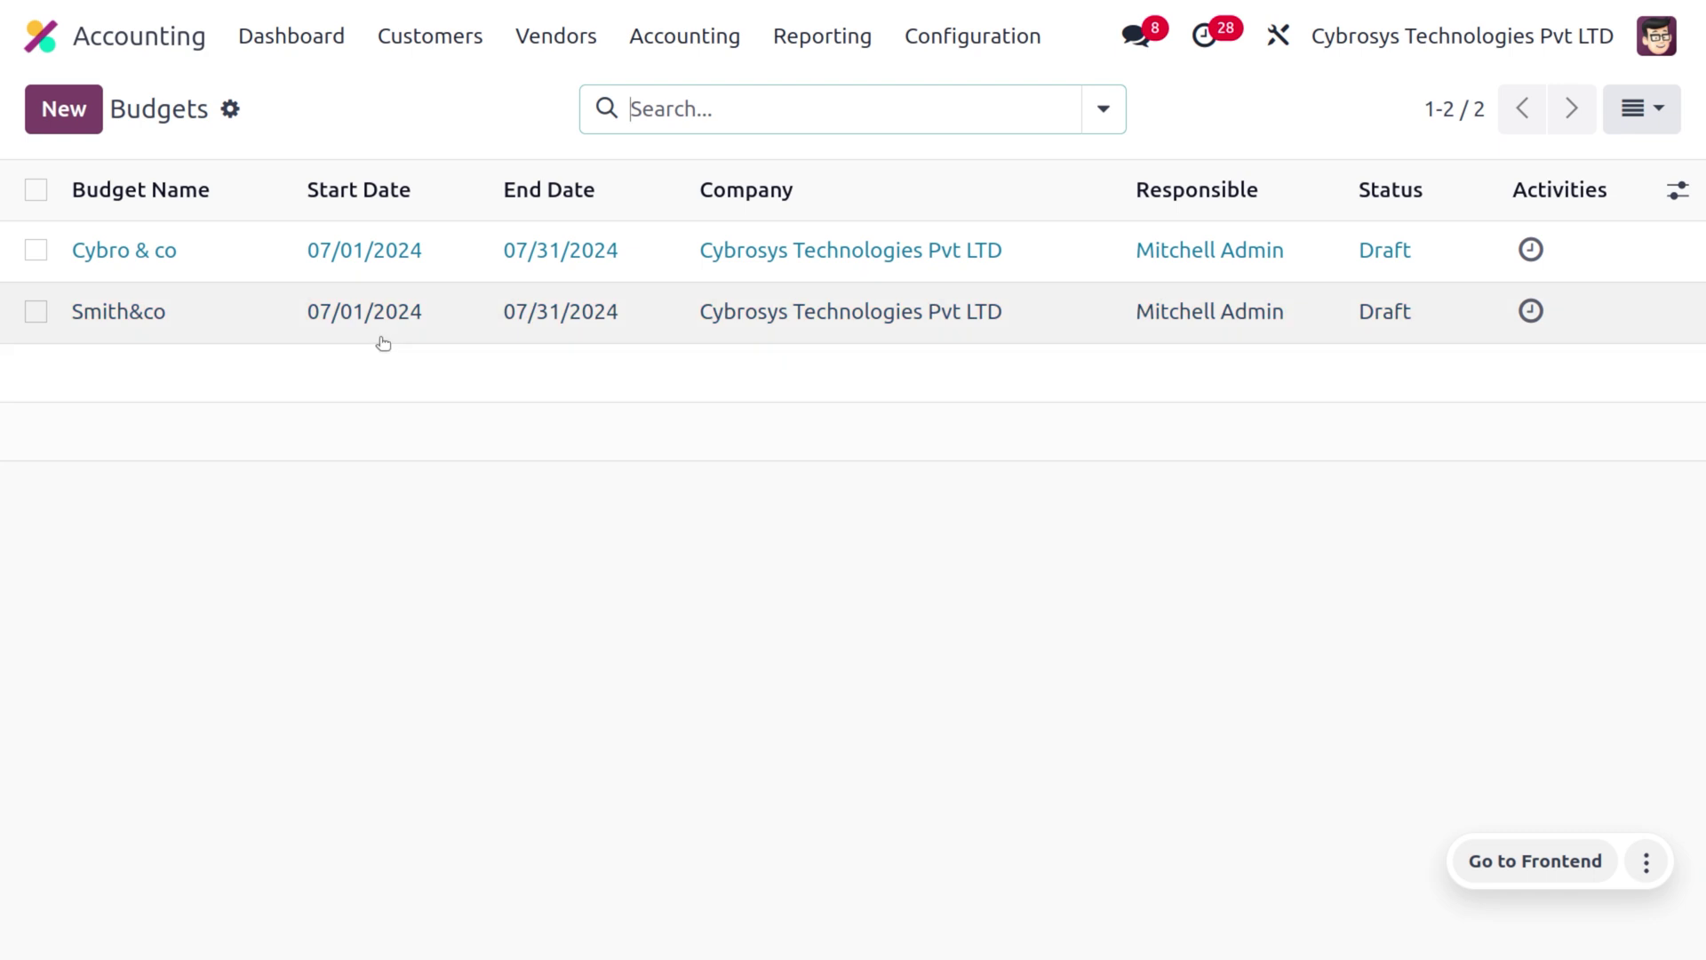
click(380, 328)
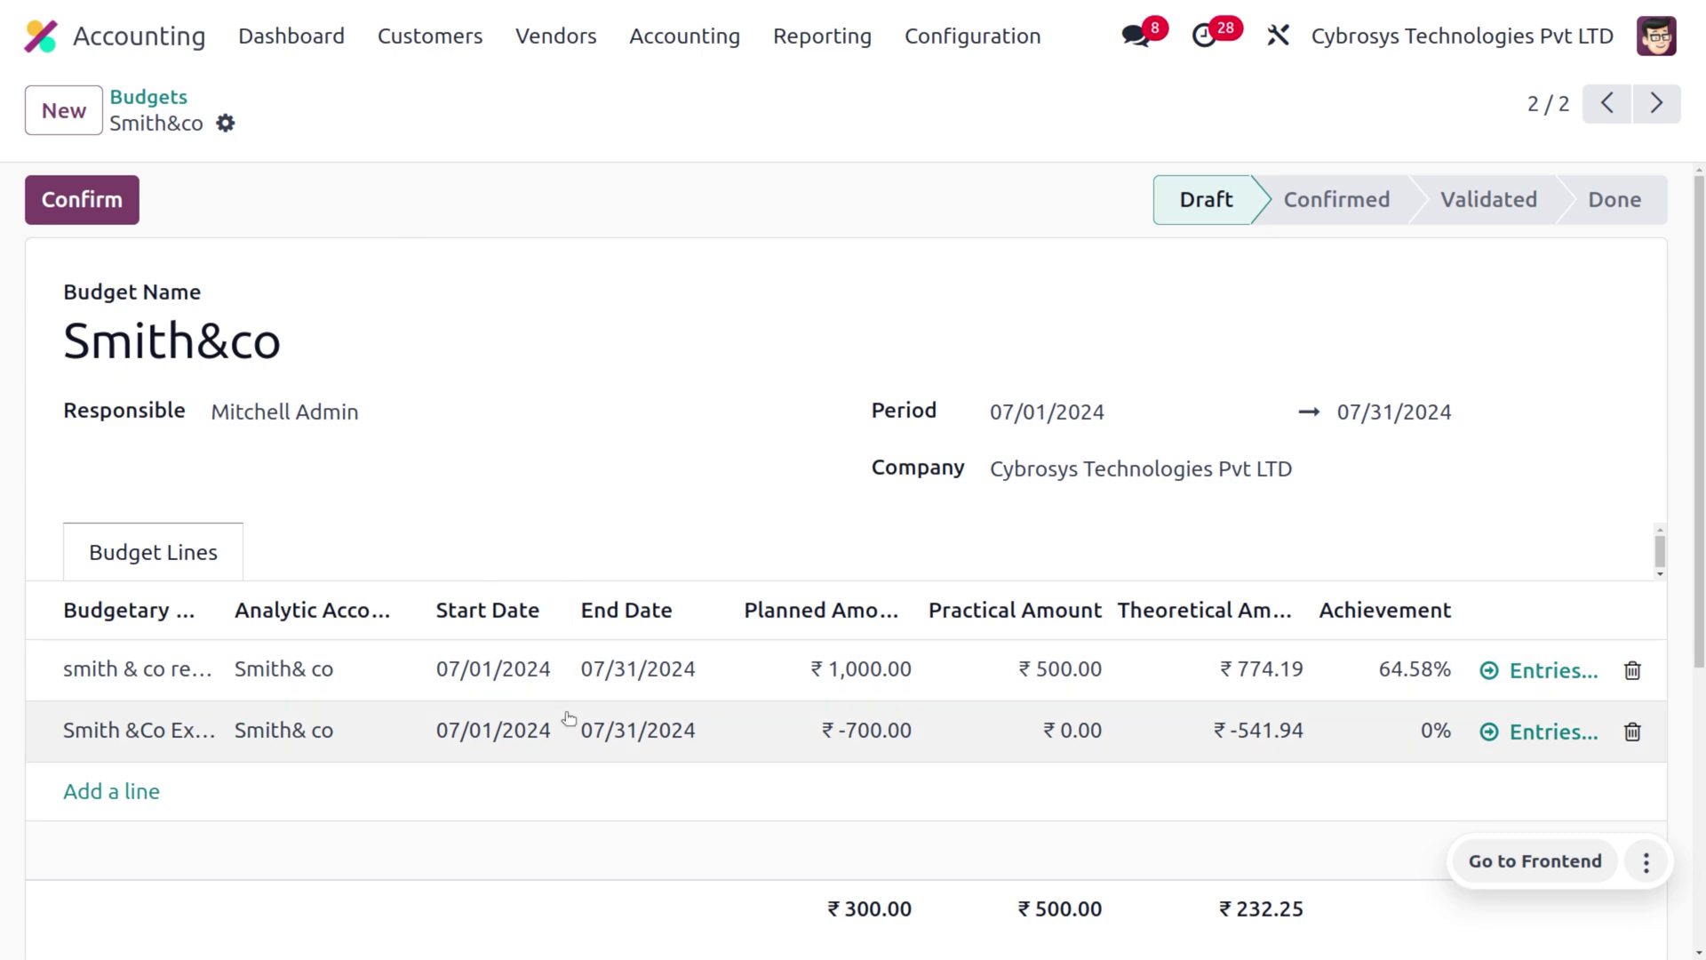
Create a new vendor bill with the vendor selected and the bill date set to 07/24/2024.
click(537, 55)
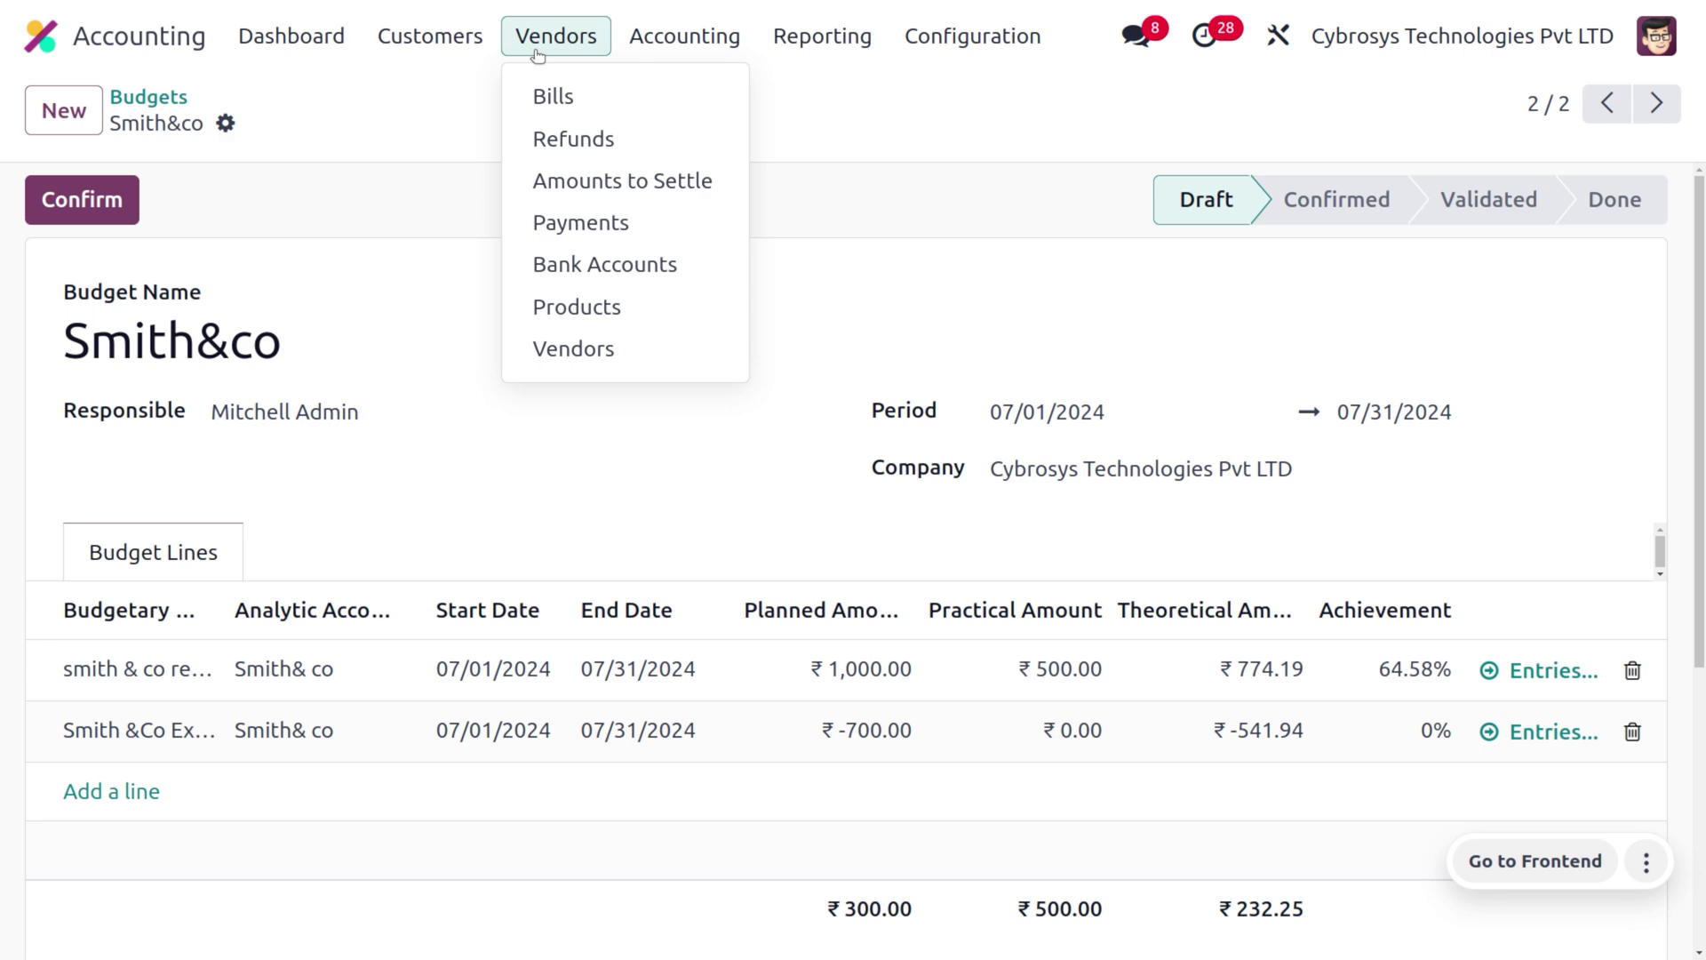
click(571, 98)
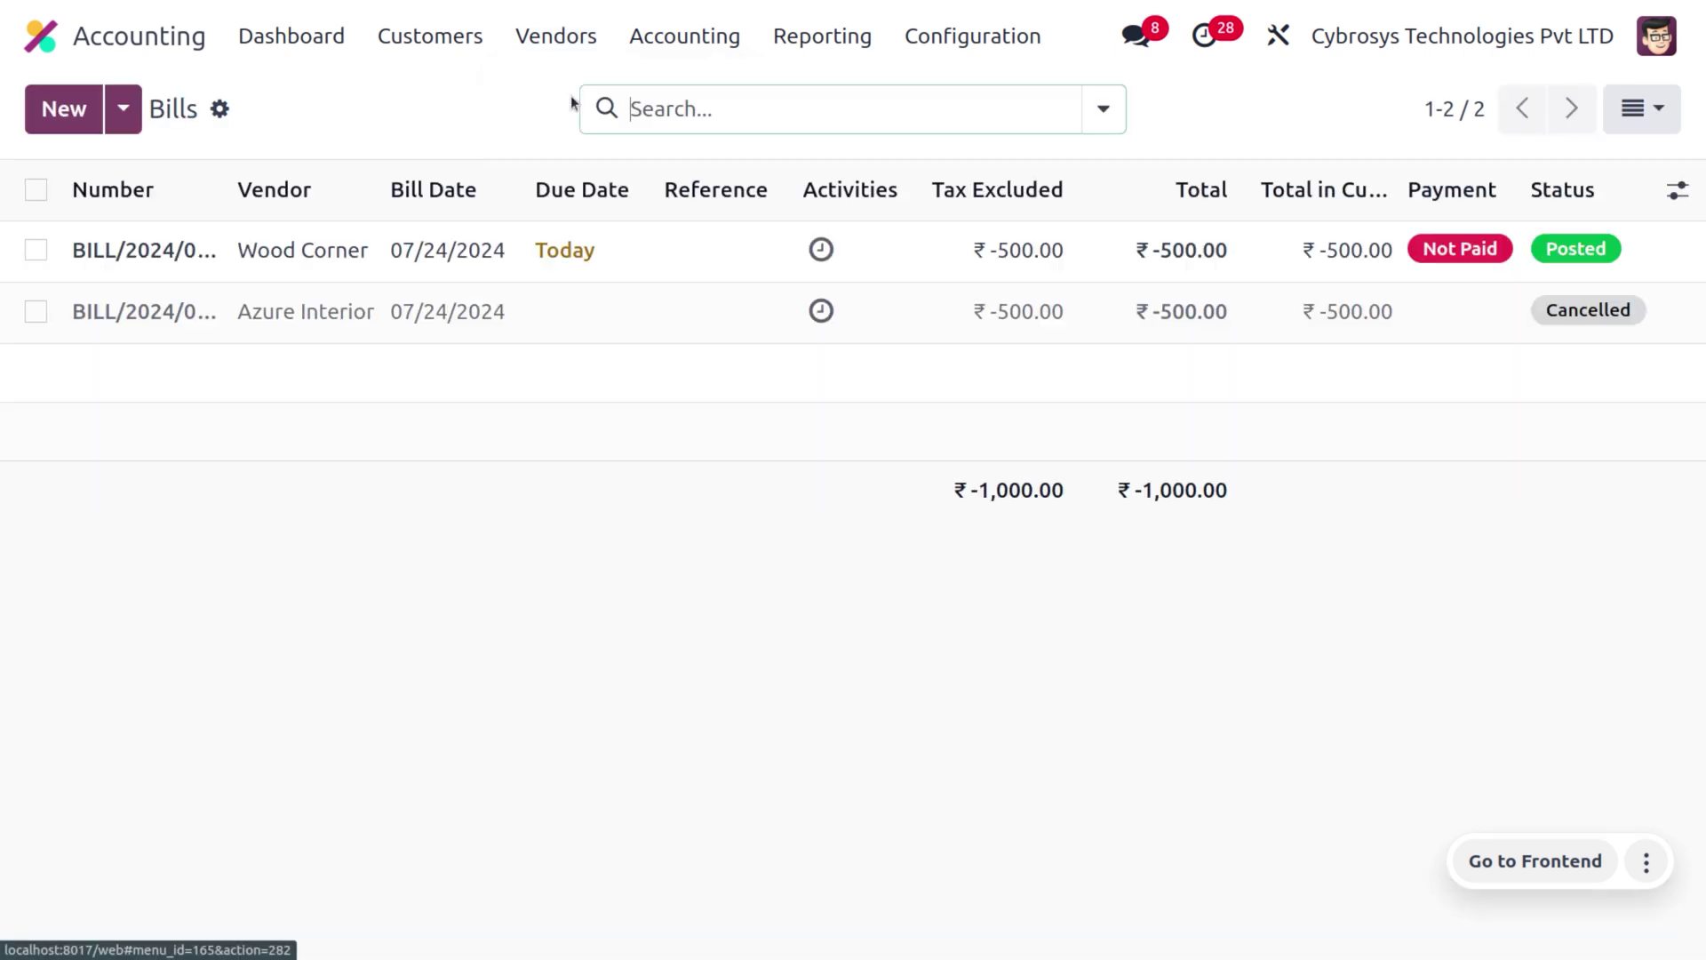
click(62, 123)
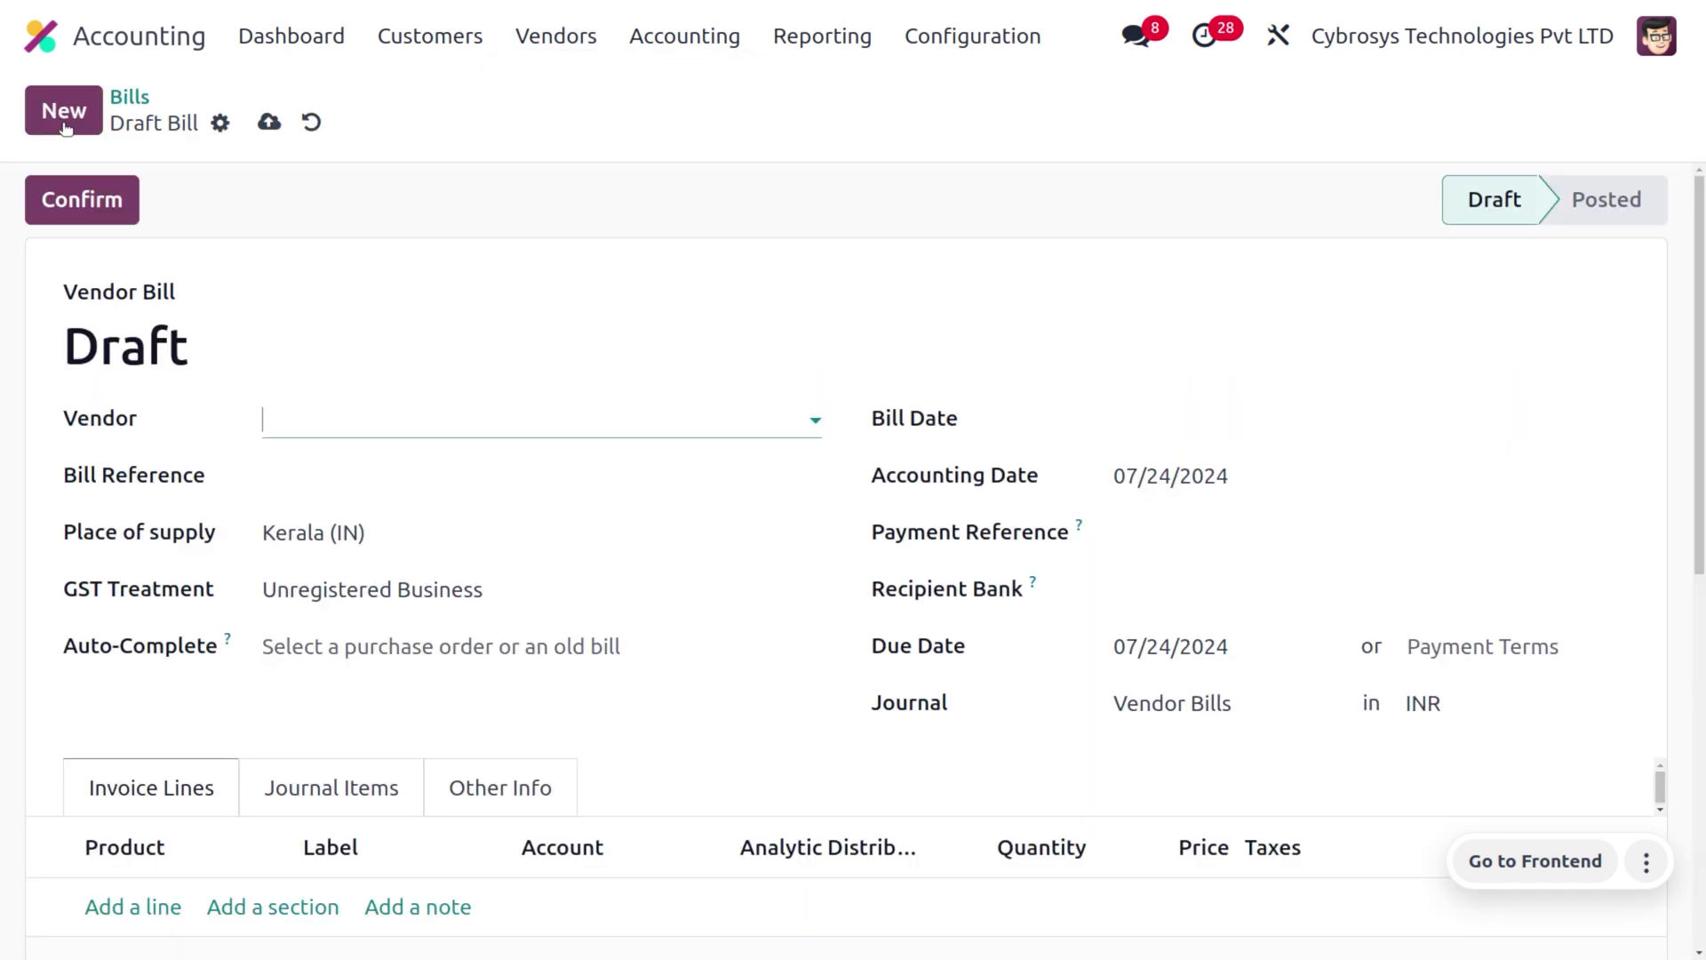
click(306, 436)
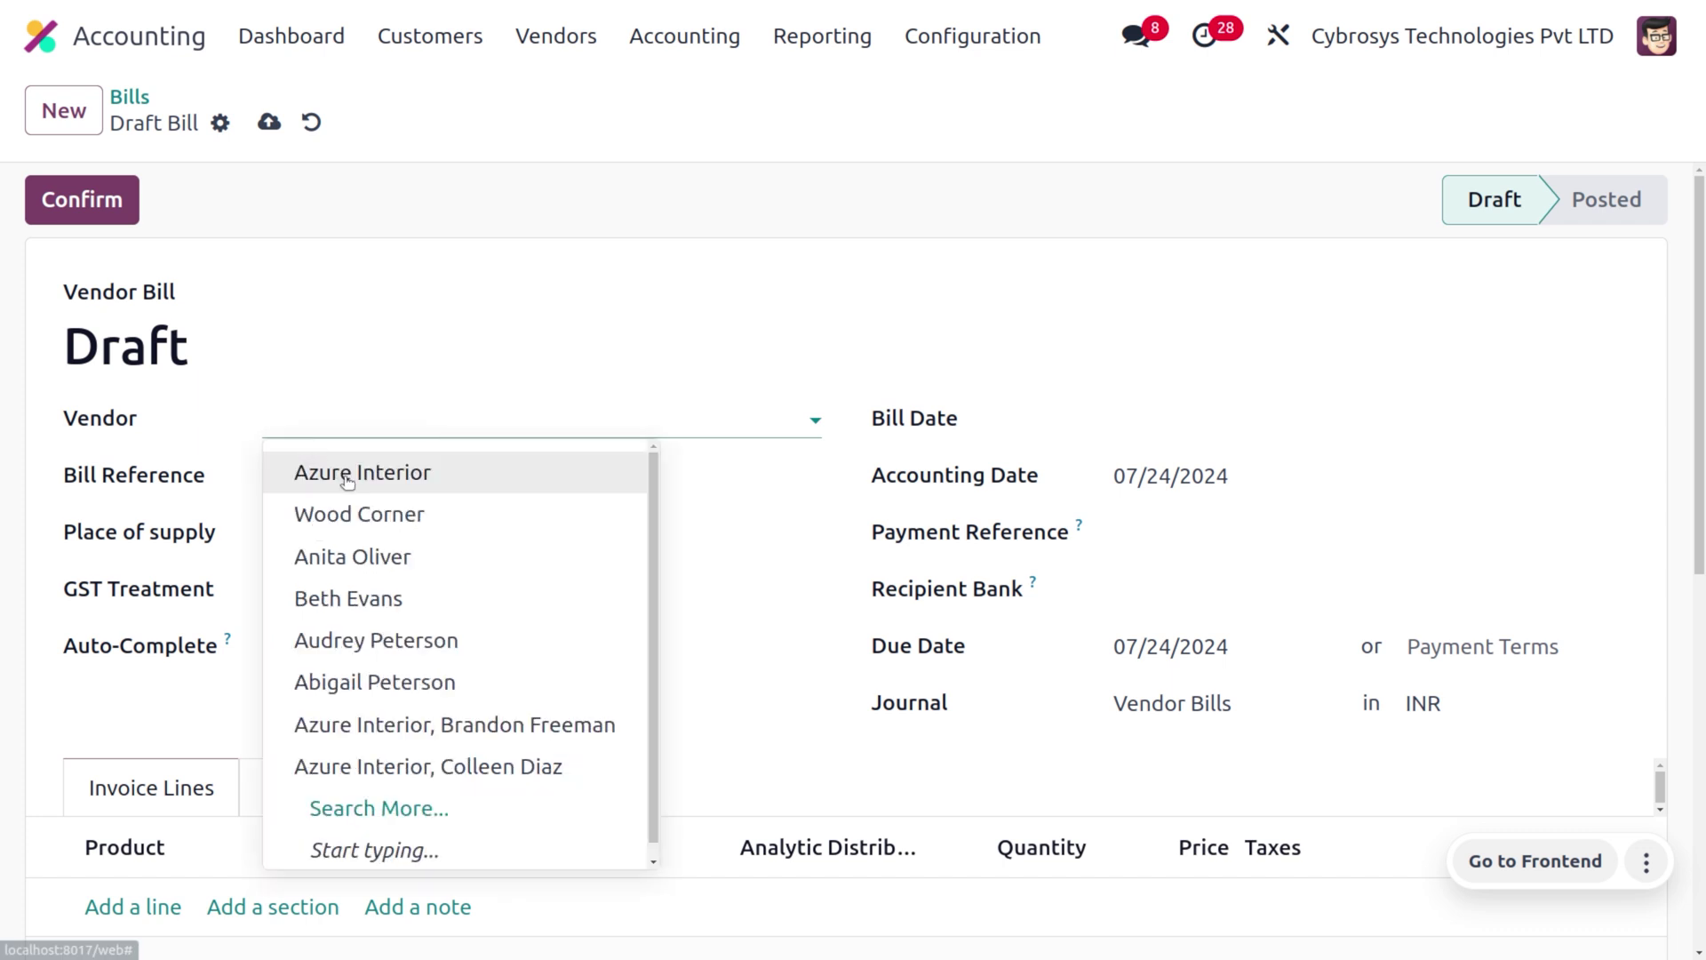
click(396, 682)
click(1155, 424)
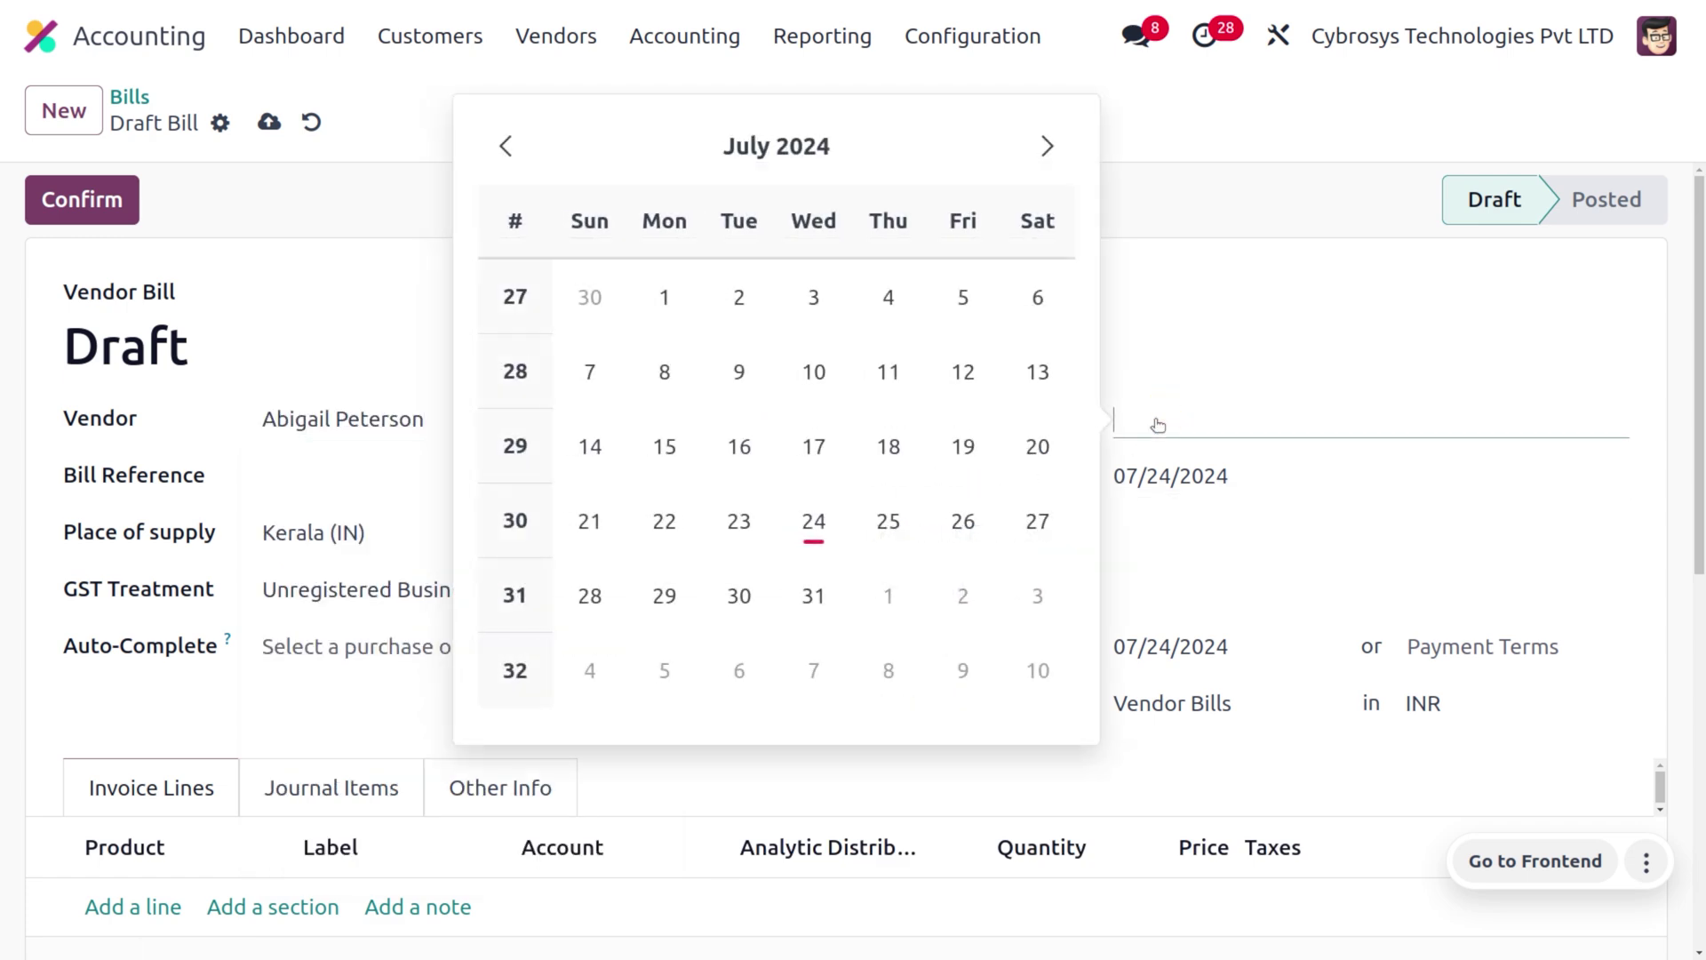
click(826, 520)
Add a bill line for the product [E-COM12] Conference Chair (Steel) from the full product search list.
scroll(189, 419, down, 6)
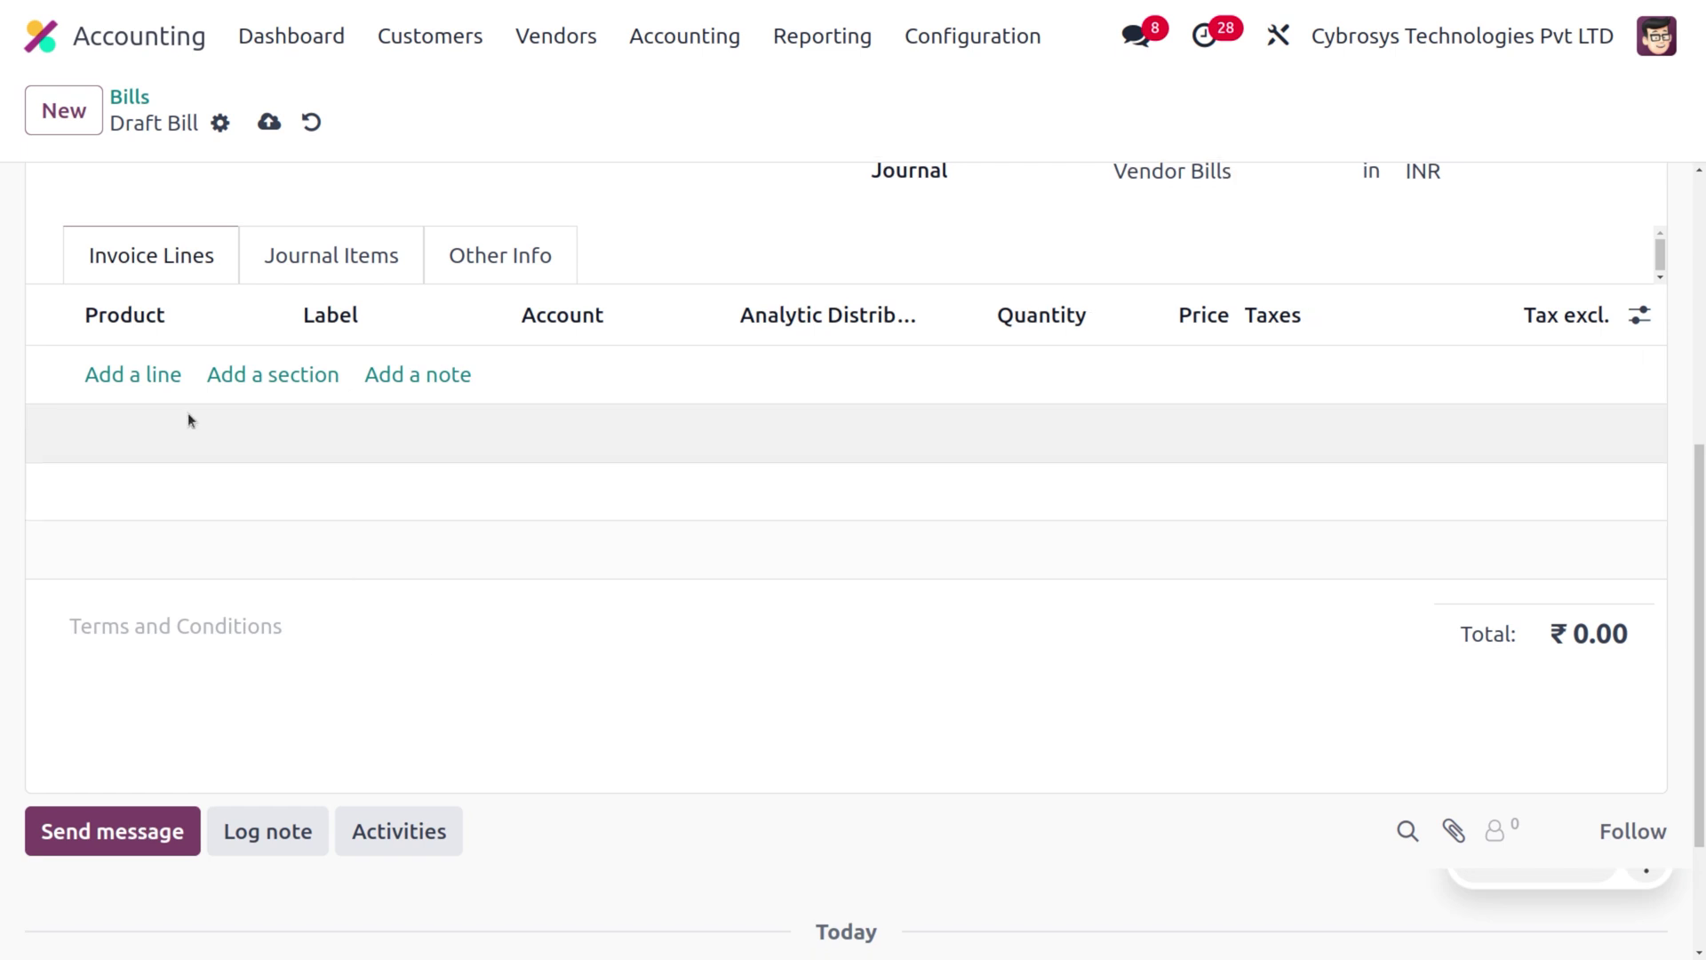
click(133, 374)
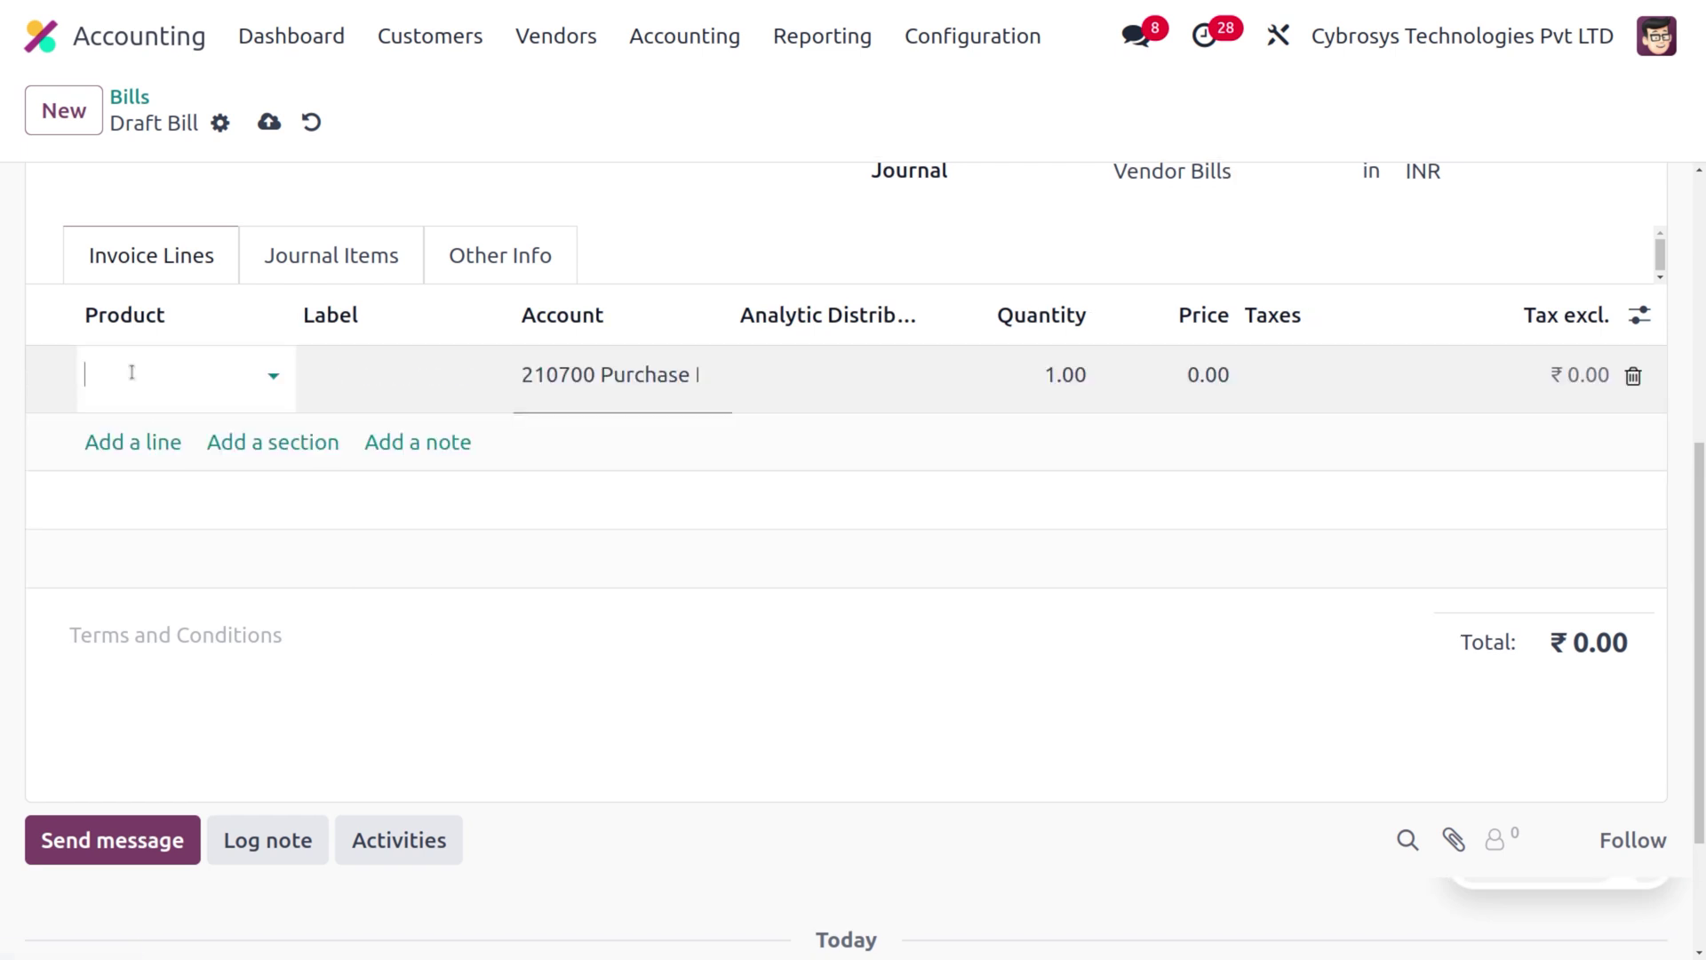
click(131, 372)
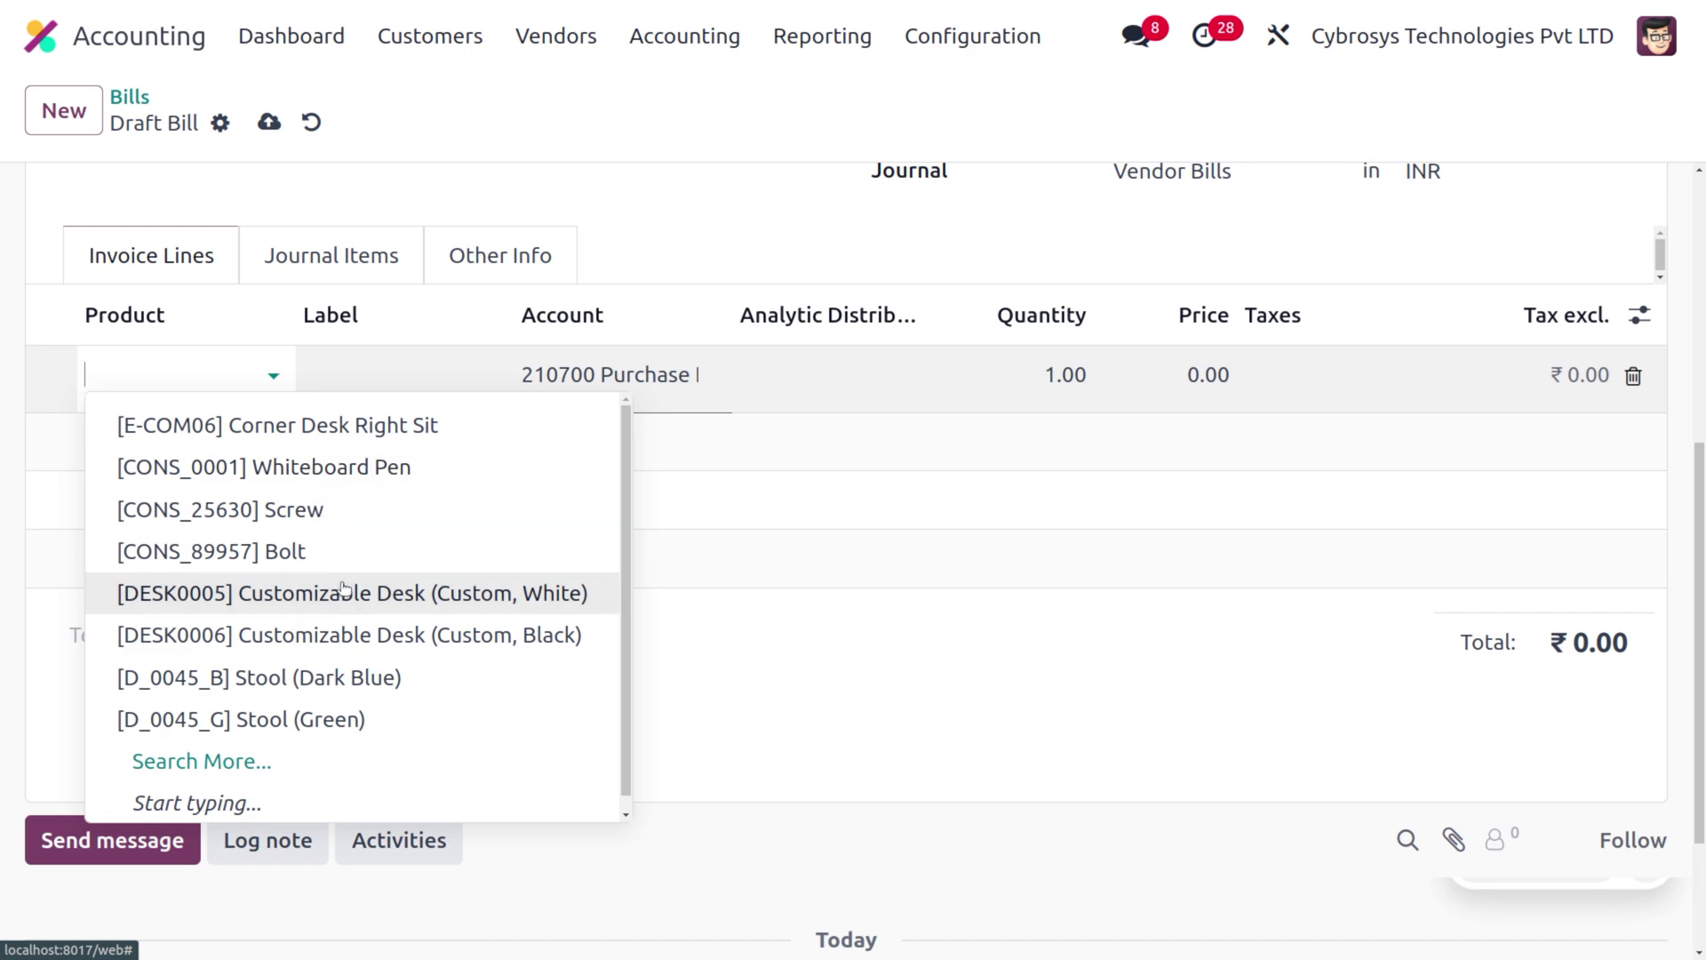
click(220, 763)
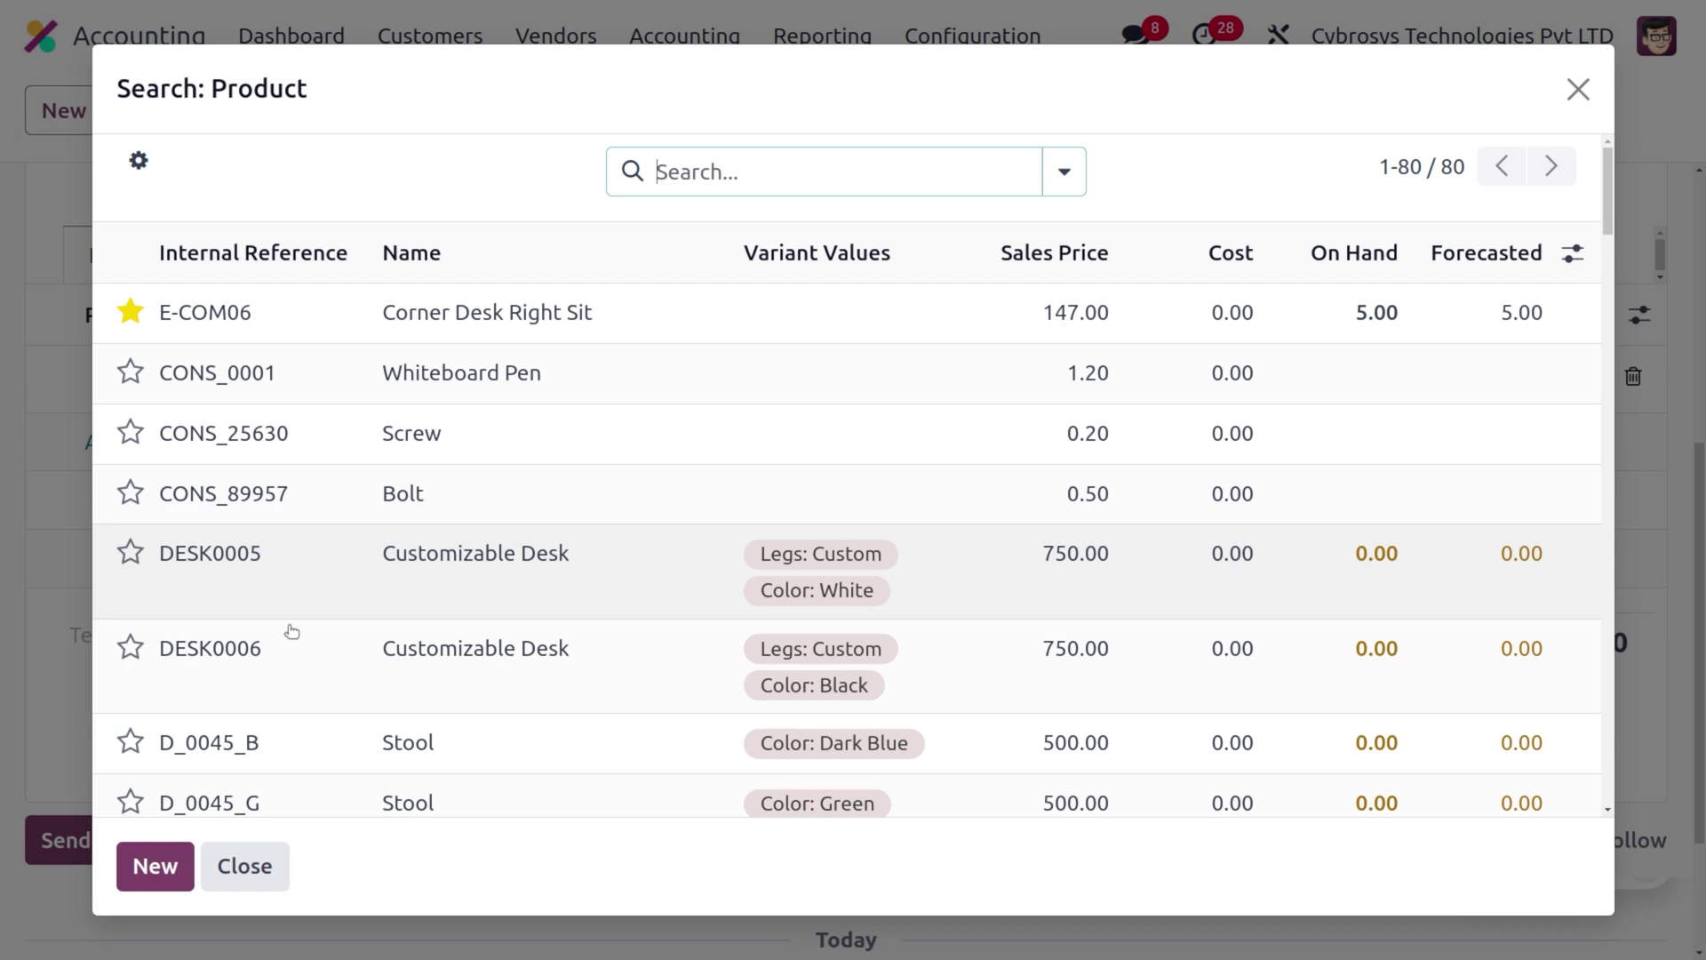
scroll(289, 631, down, 7)
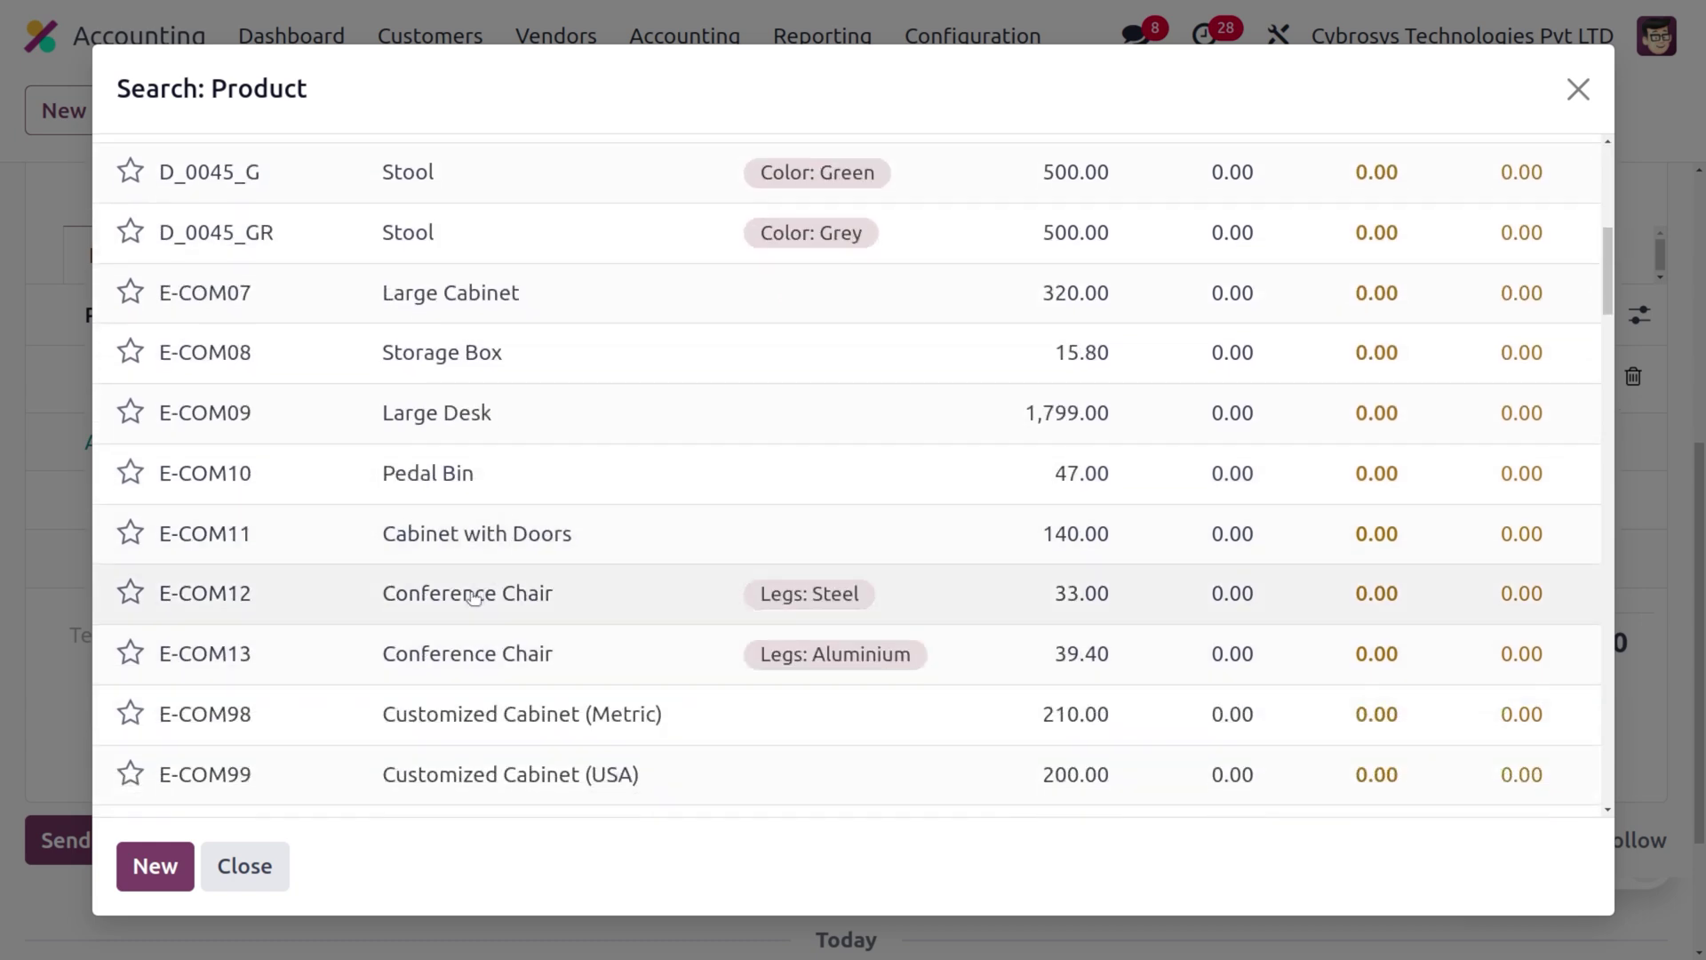
click(473, 593)
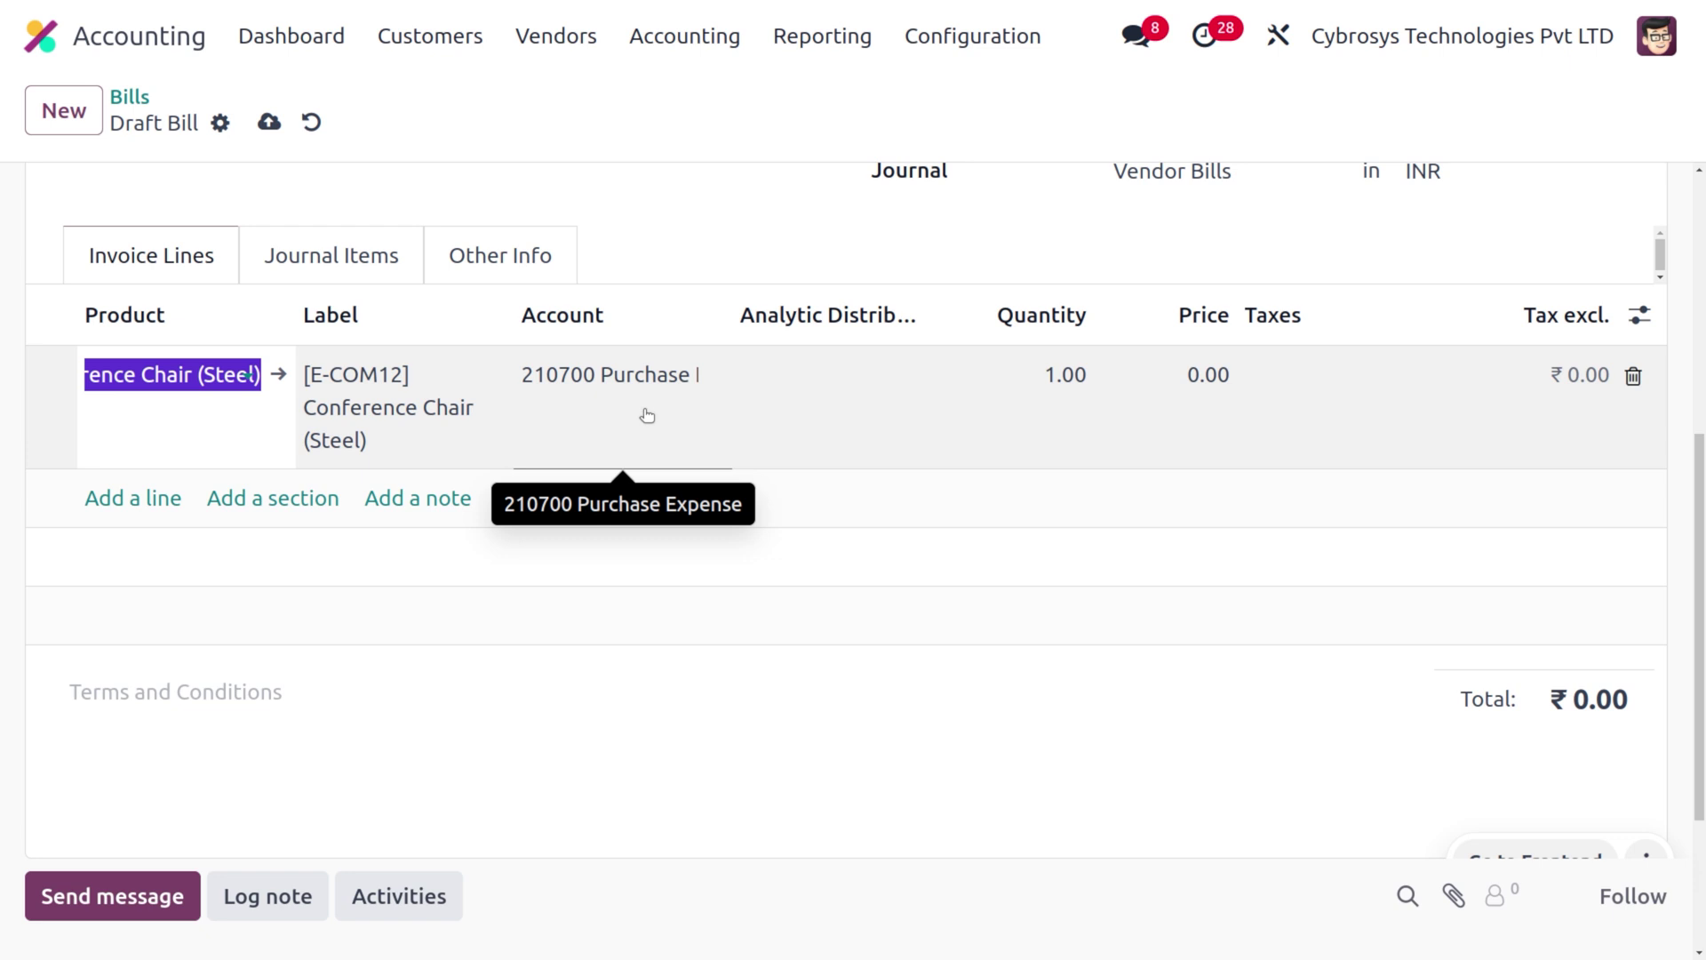
Change the conference chair line's account to 600000 Smith&co Expense.
click(647, 415)
key(BackSpace)
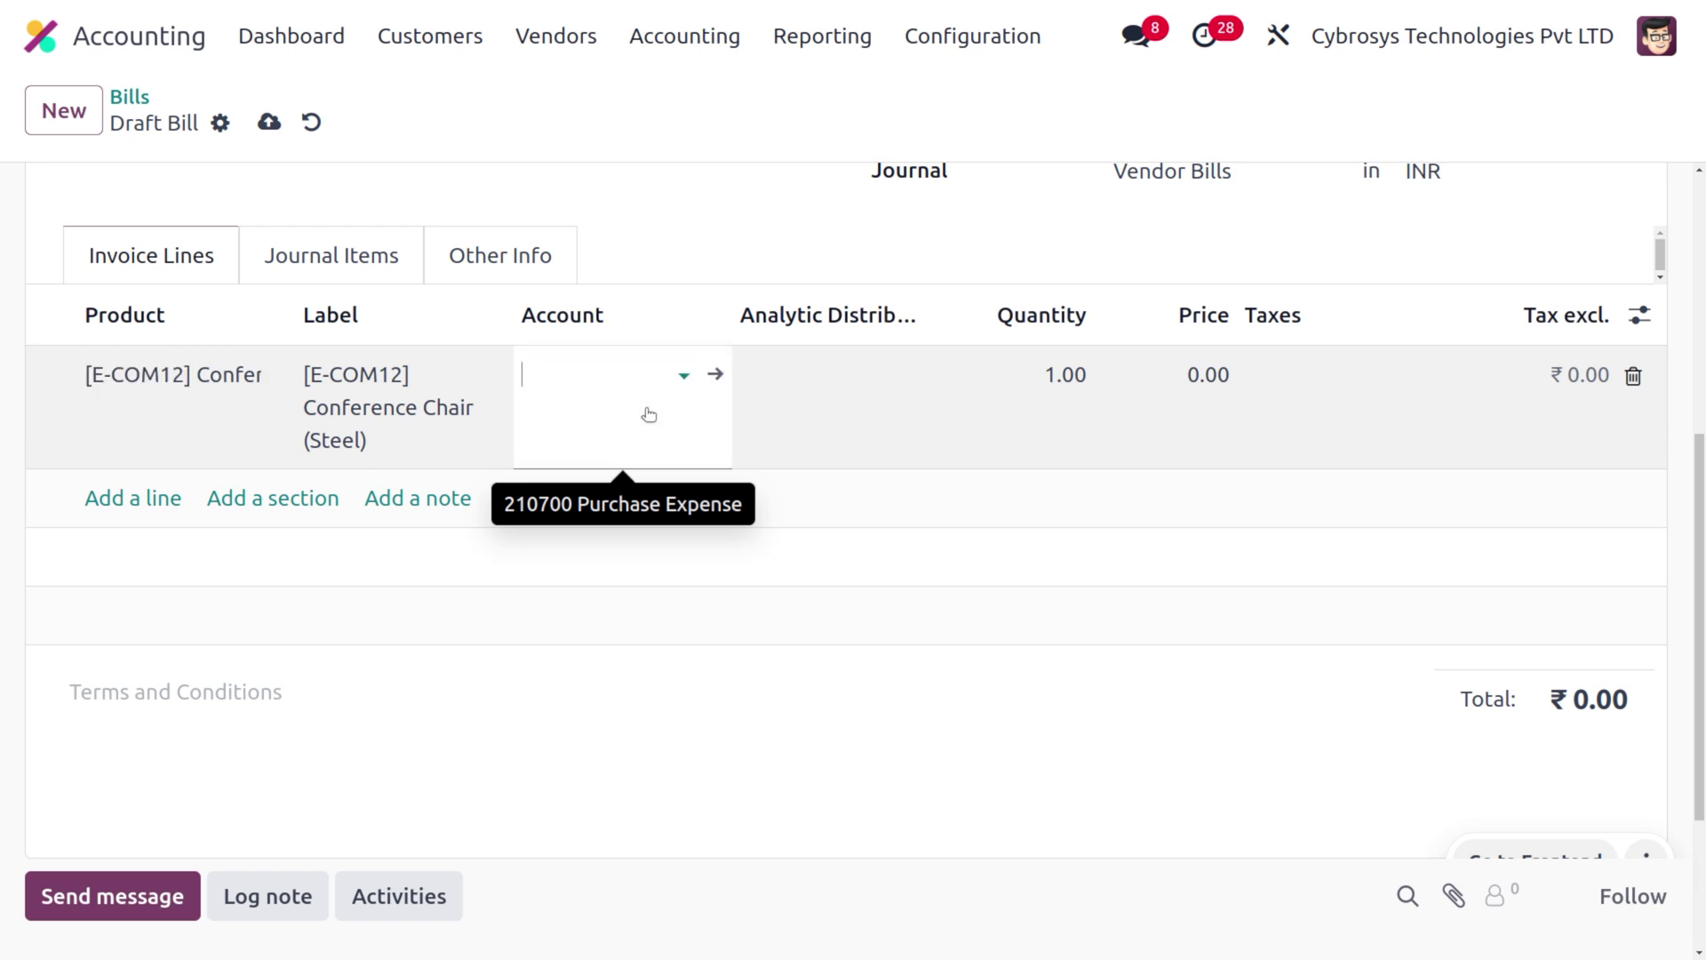
text(600)
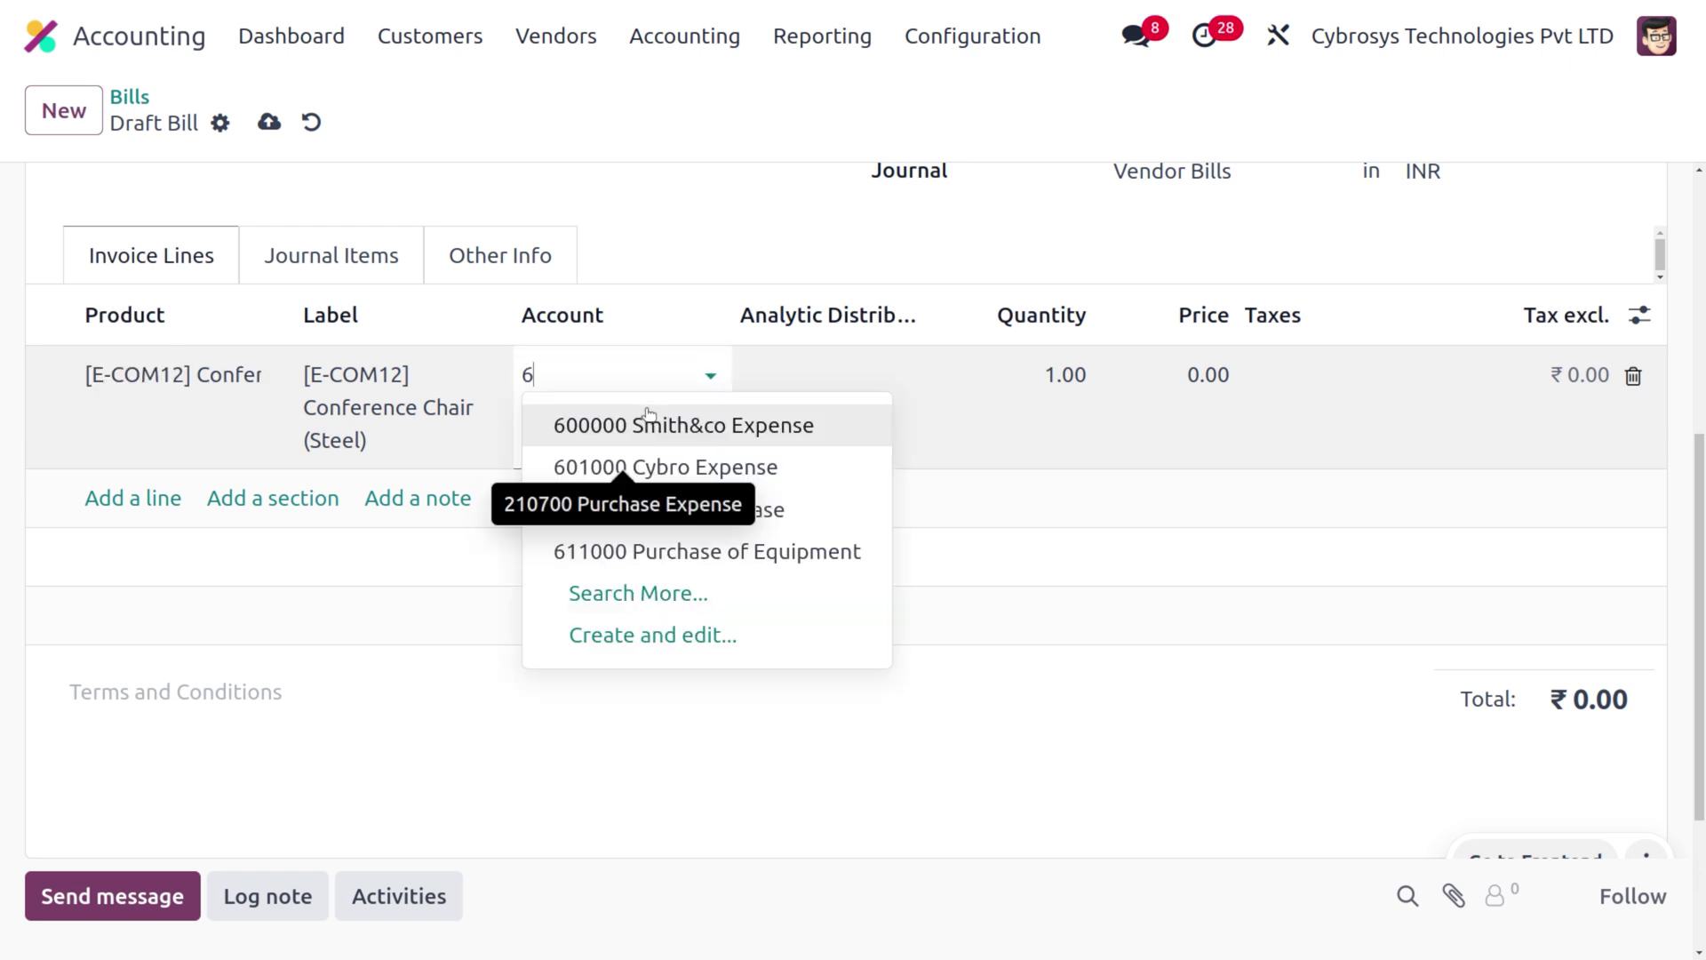
click(780, 426)
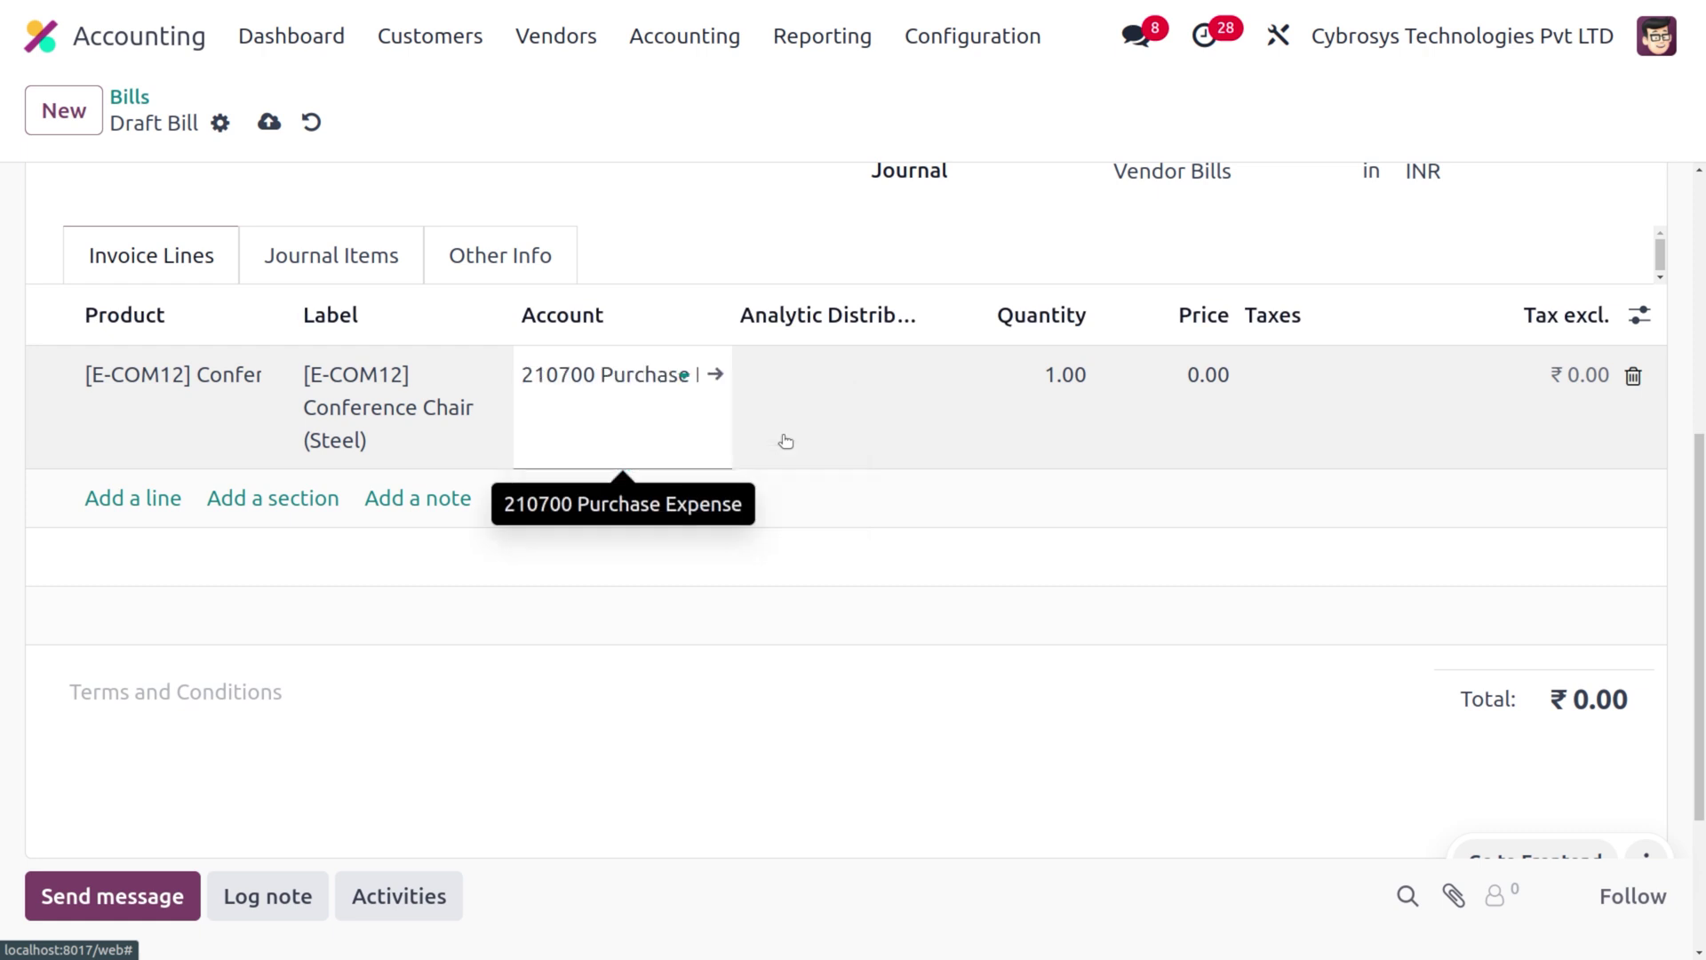
Assign the conference chair line's analytic distribution 100% to "Smith& co" under Departments.
click(844, 417)
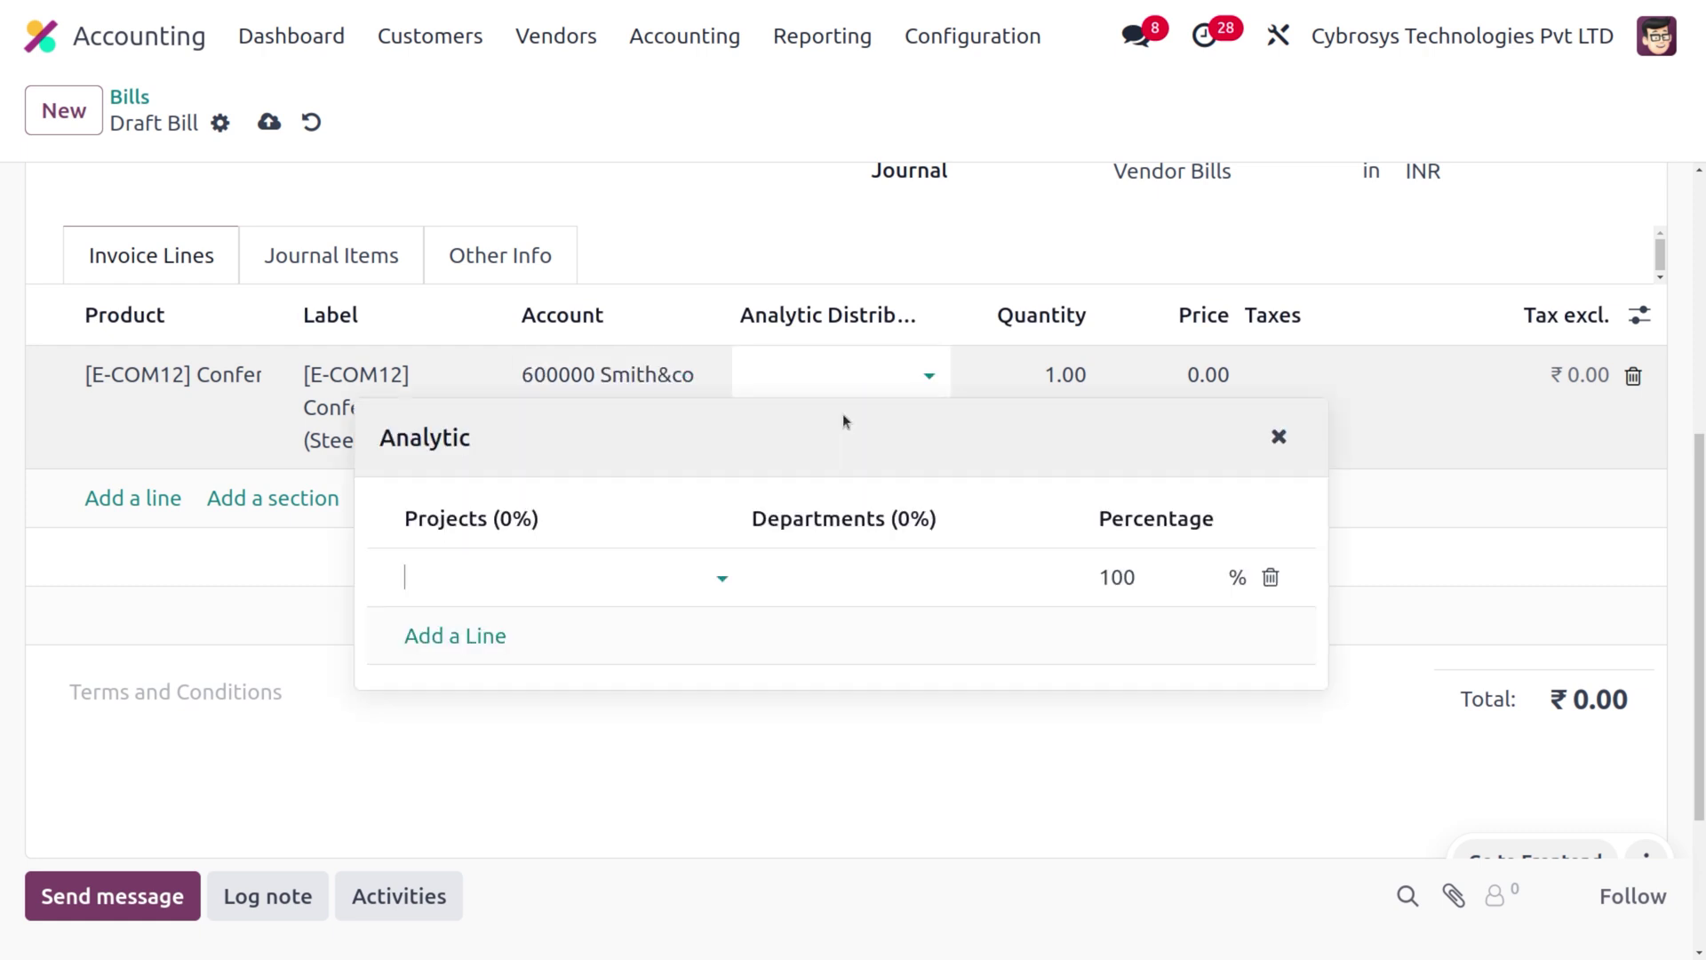
click(817, 579)
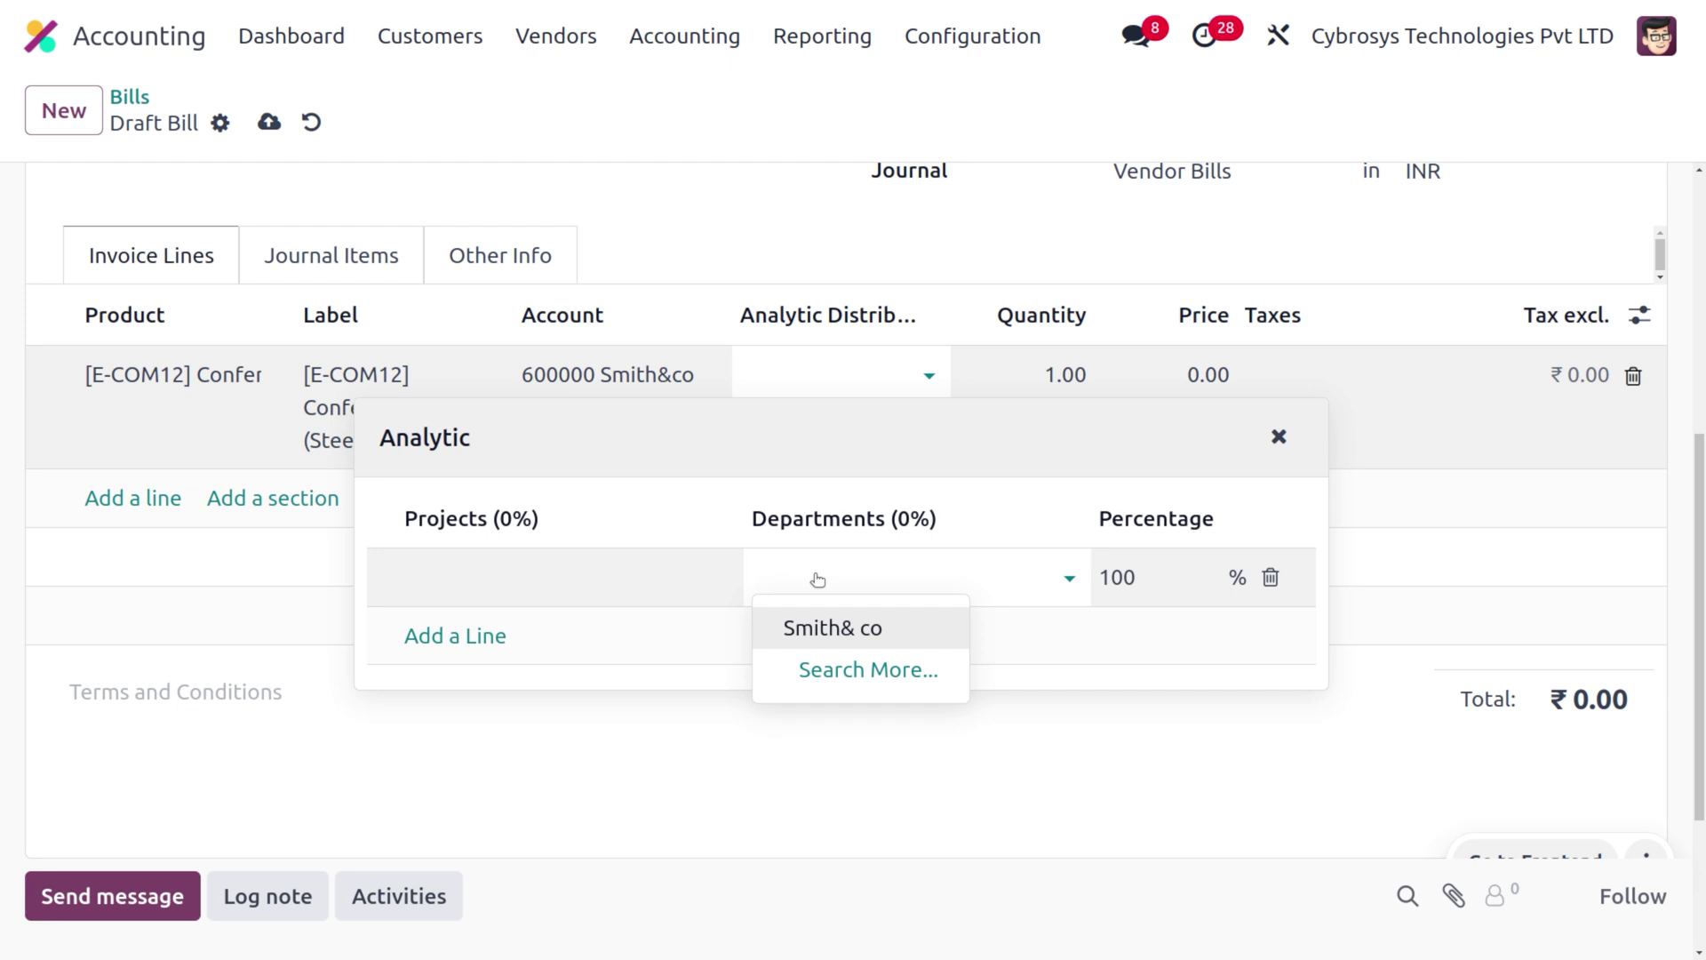
click(851, 629)
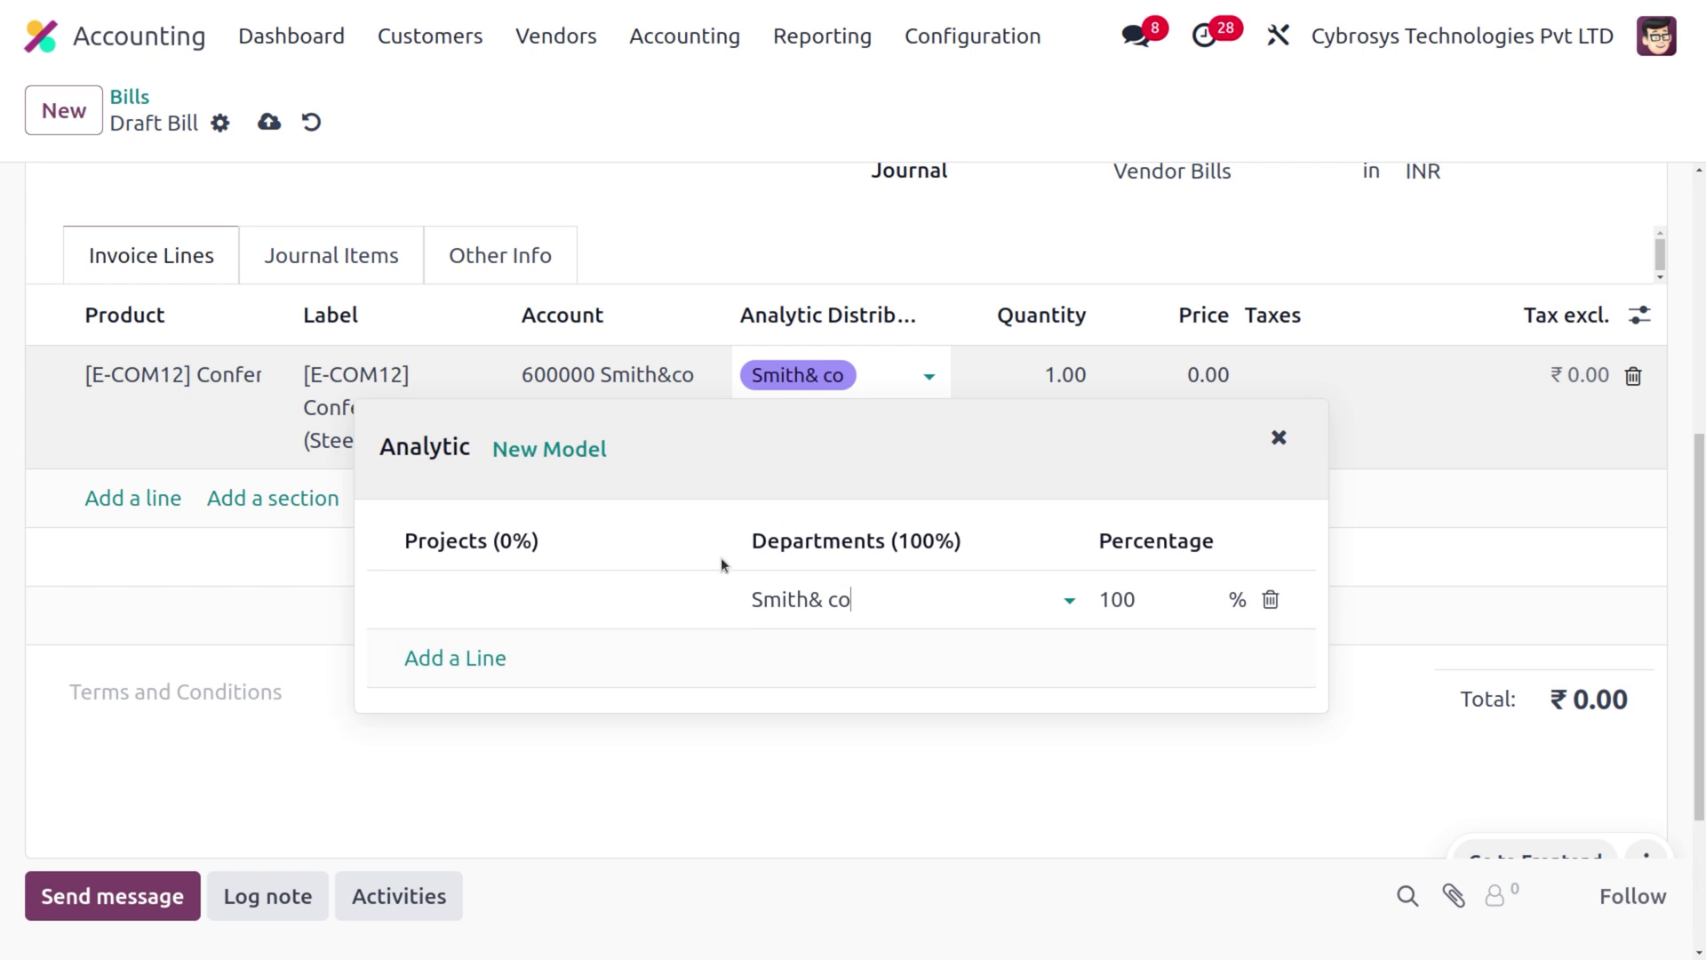
Set the conference chair line's price to 300, then save and confirm the vendor bill.
click(1190, 375)
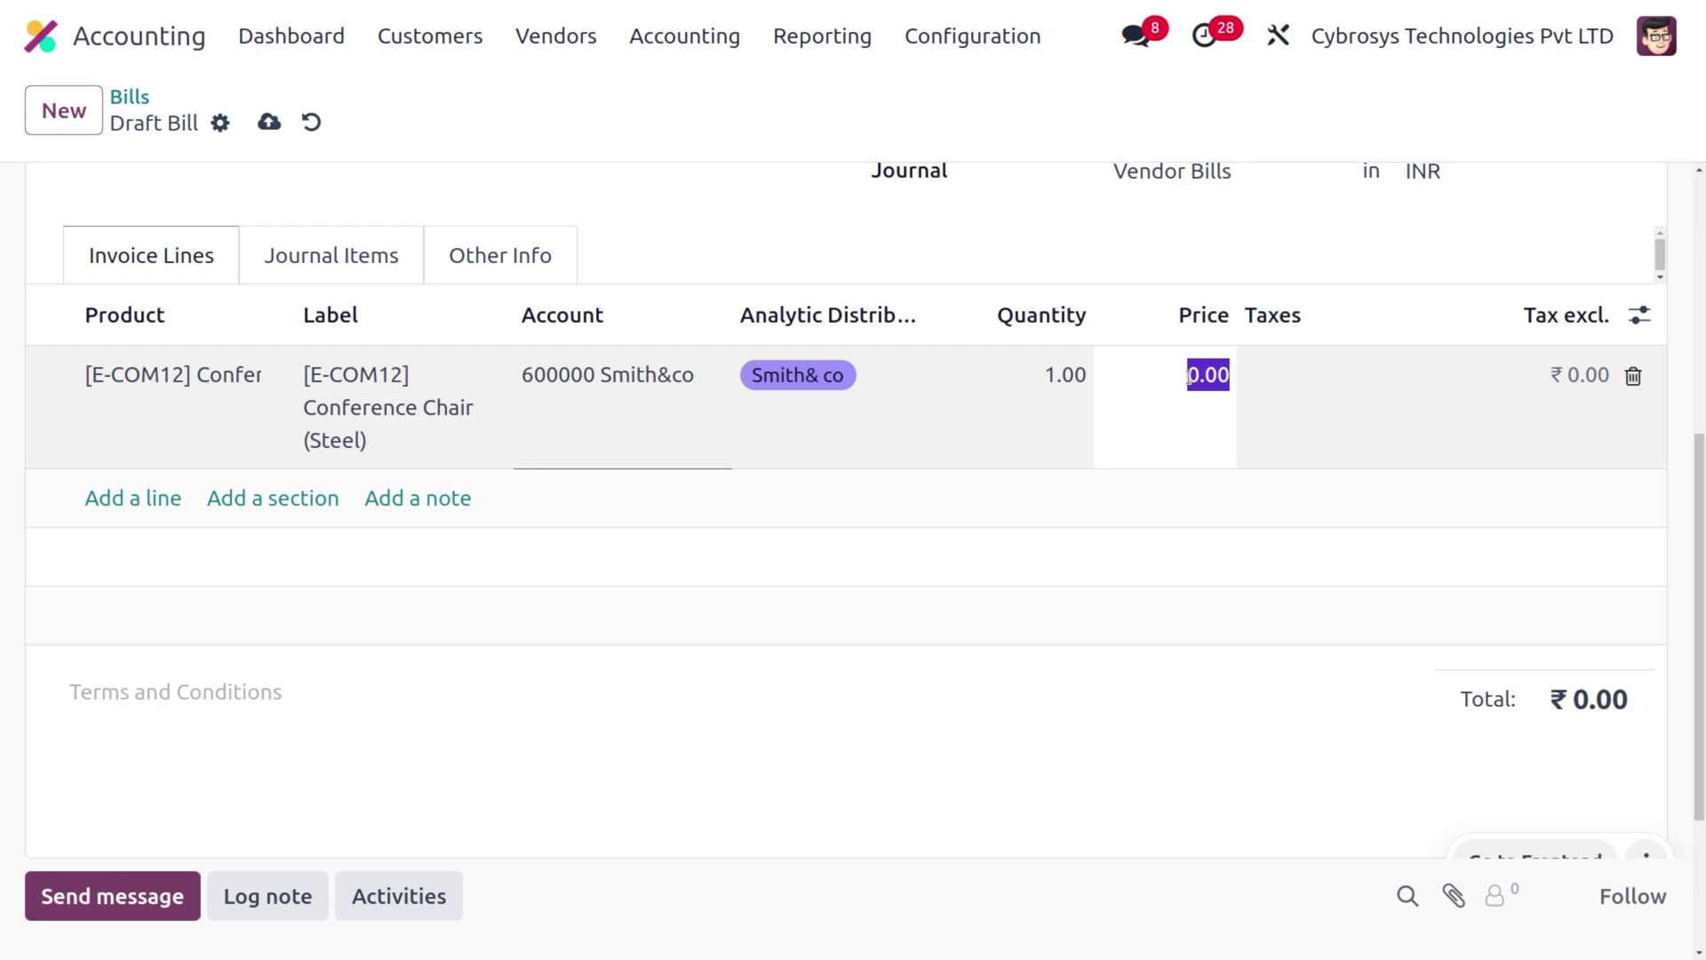
text(300)
click(1137, 656)
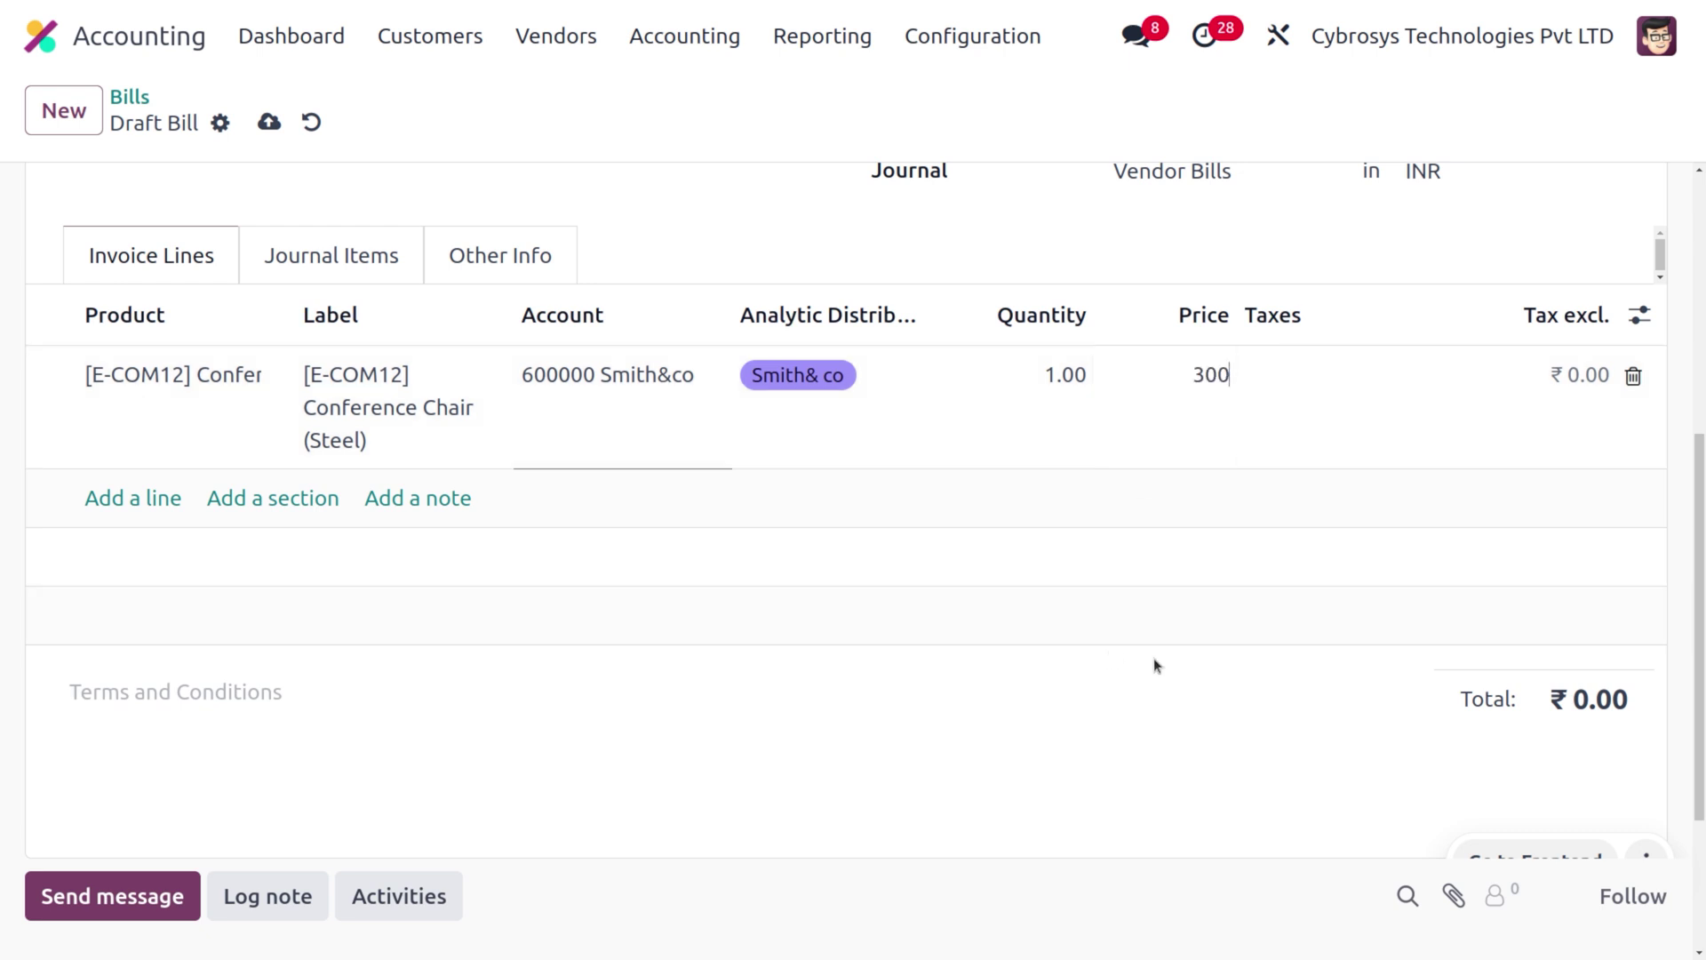
scroll(1154, 658, up, 5)
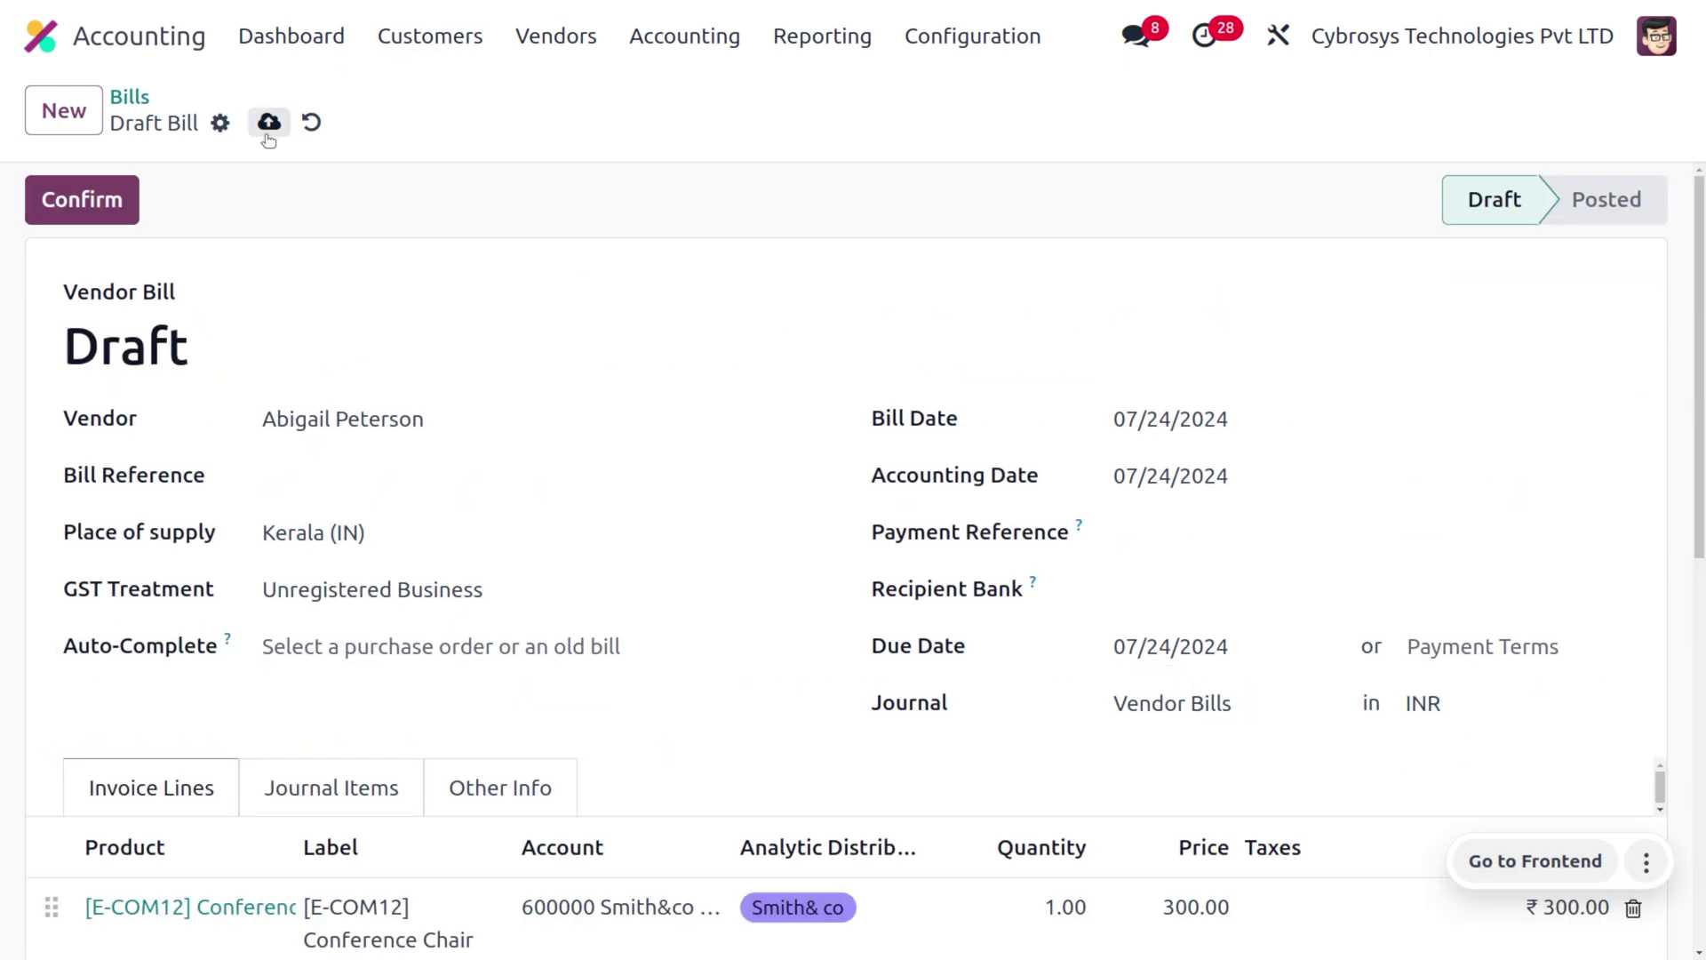
click(125, 201)
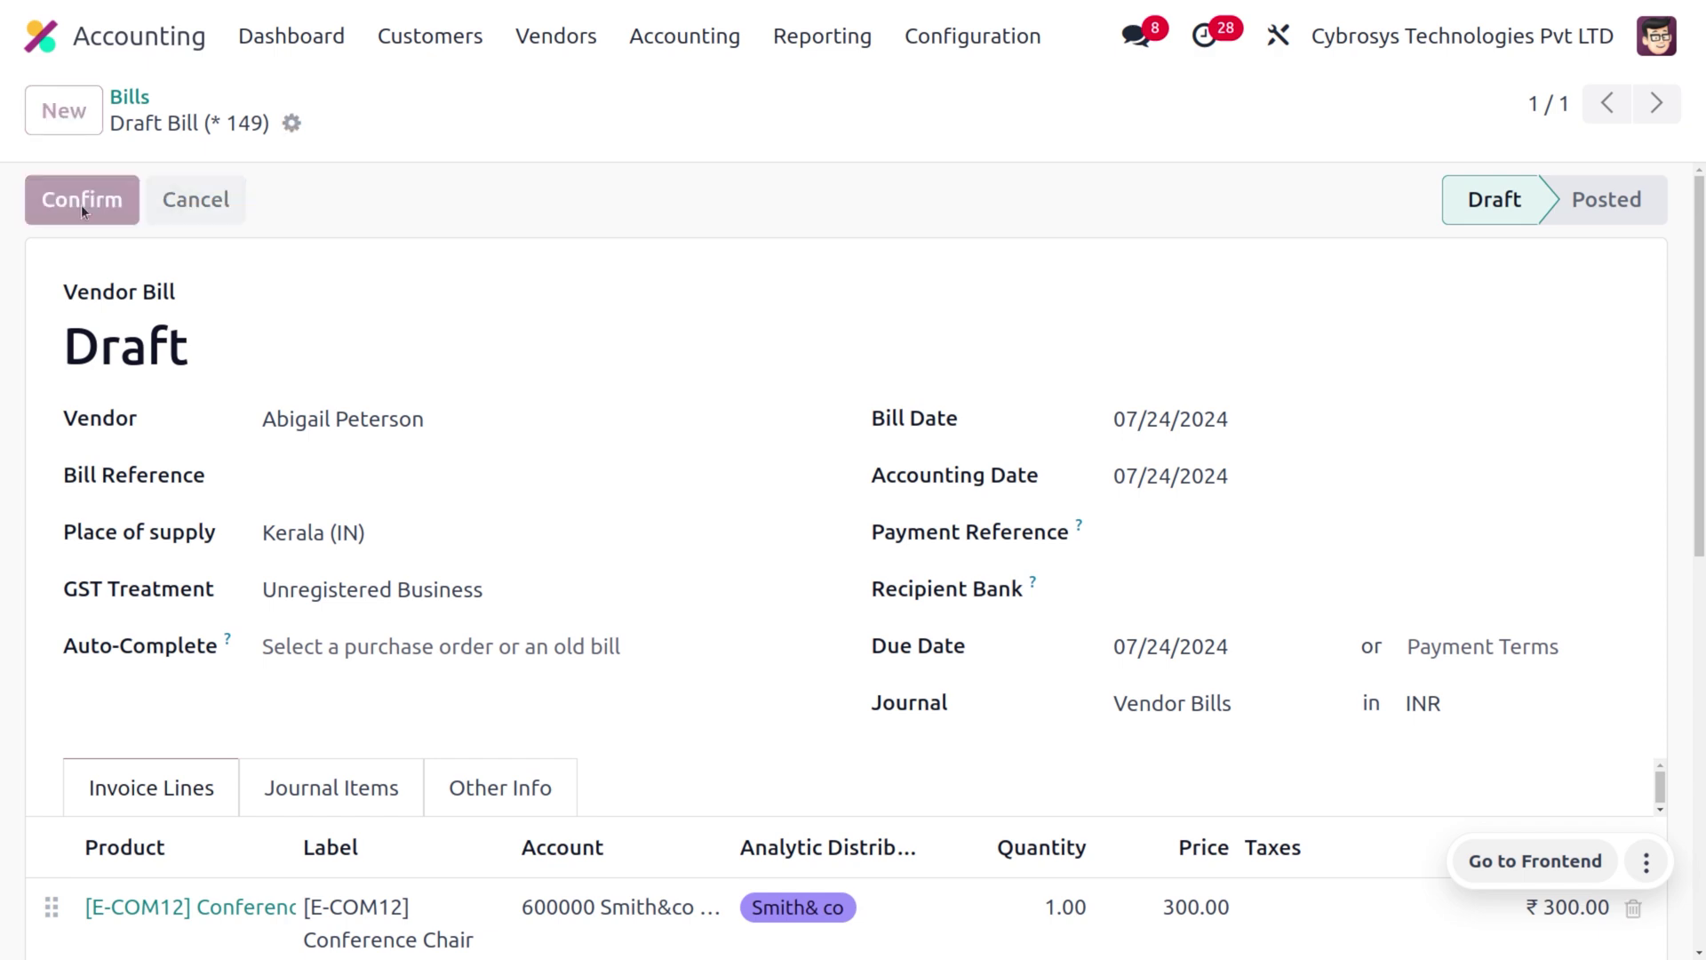
scroll(858, 530, down, 4)
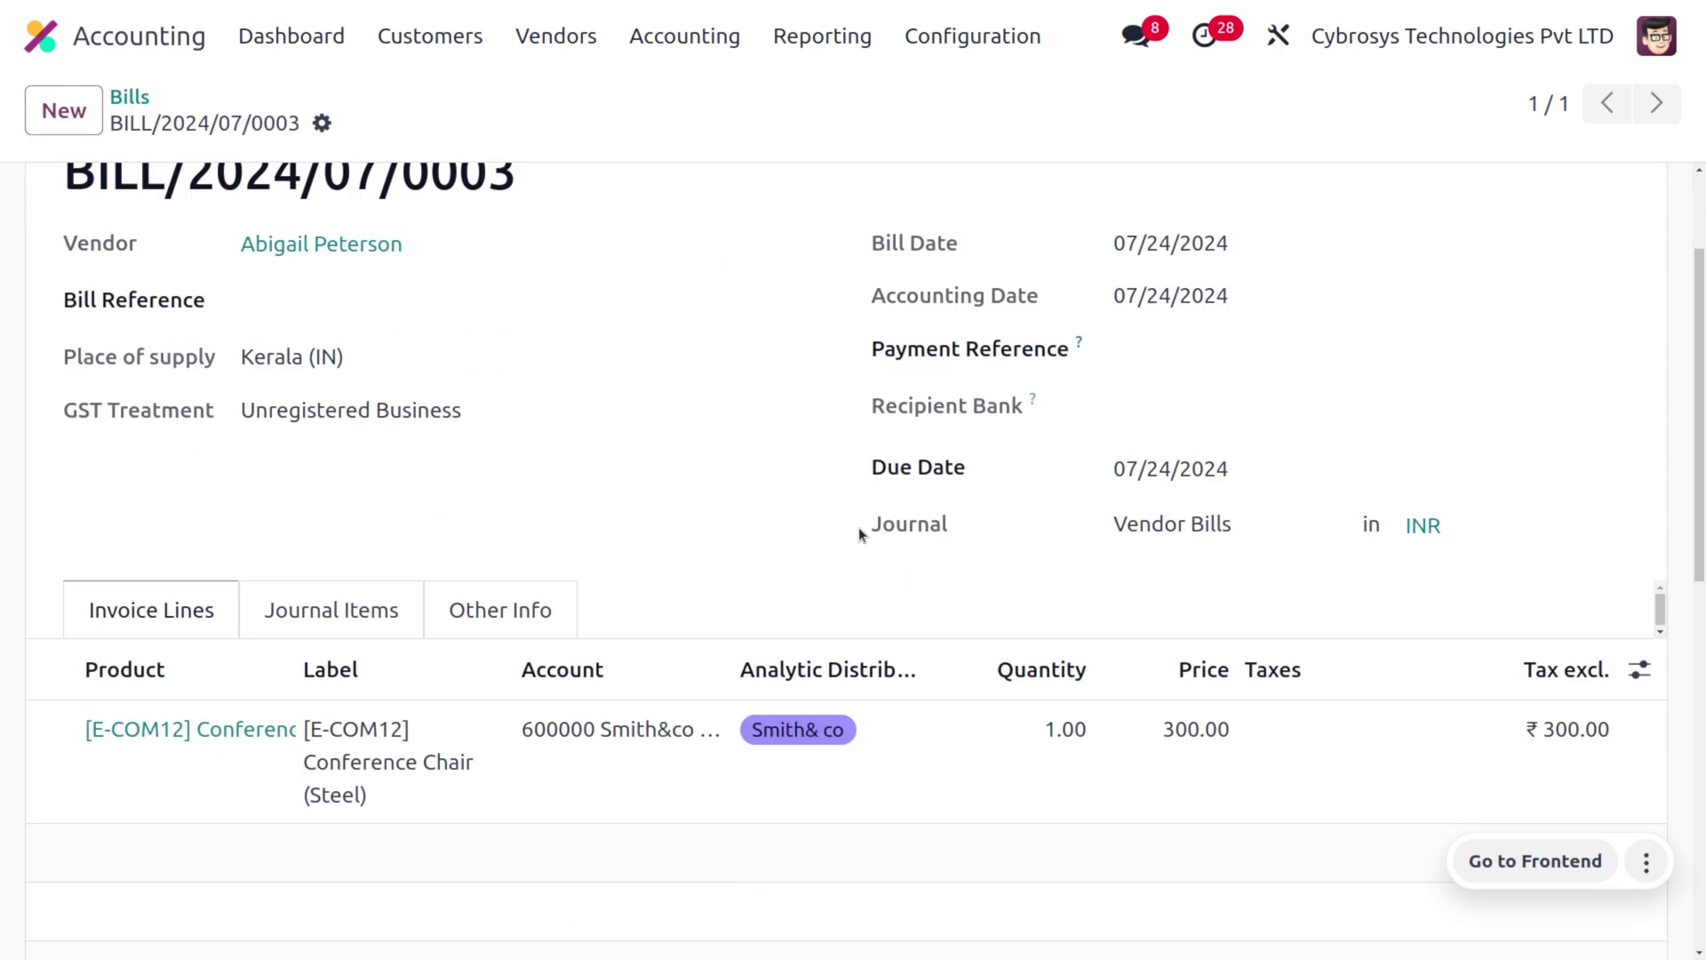
scroll(858, 530, up, 4)
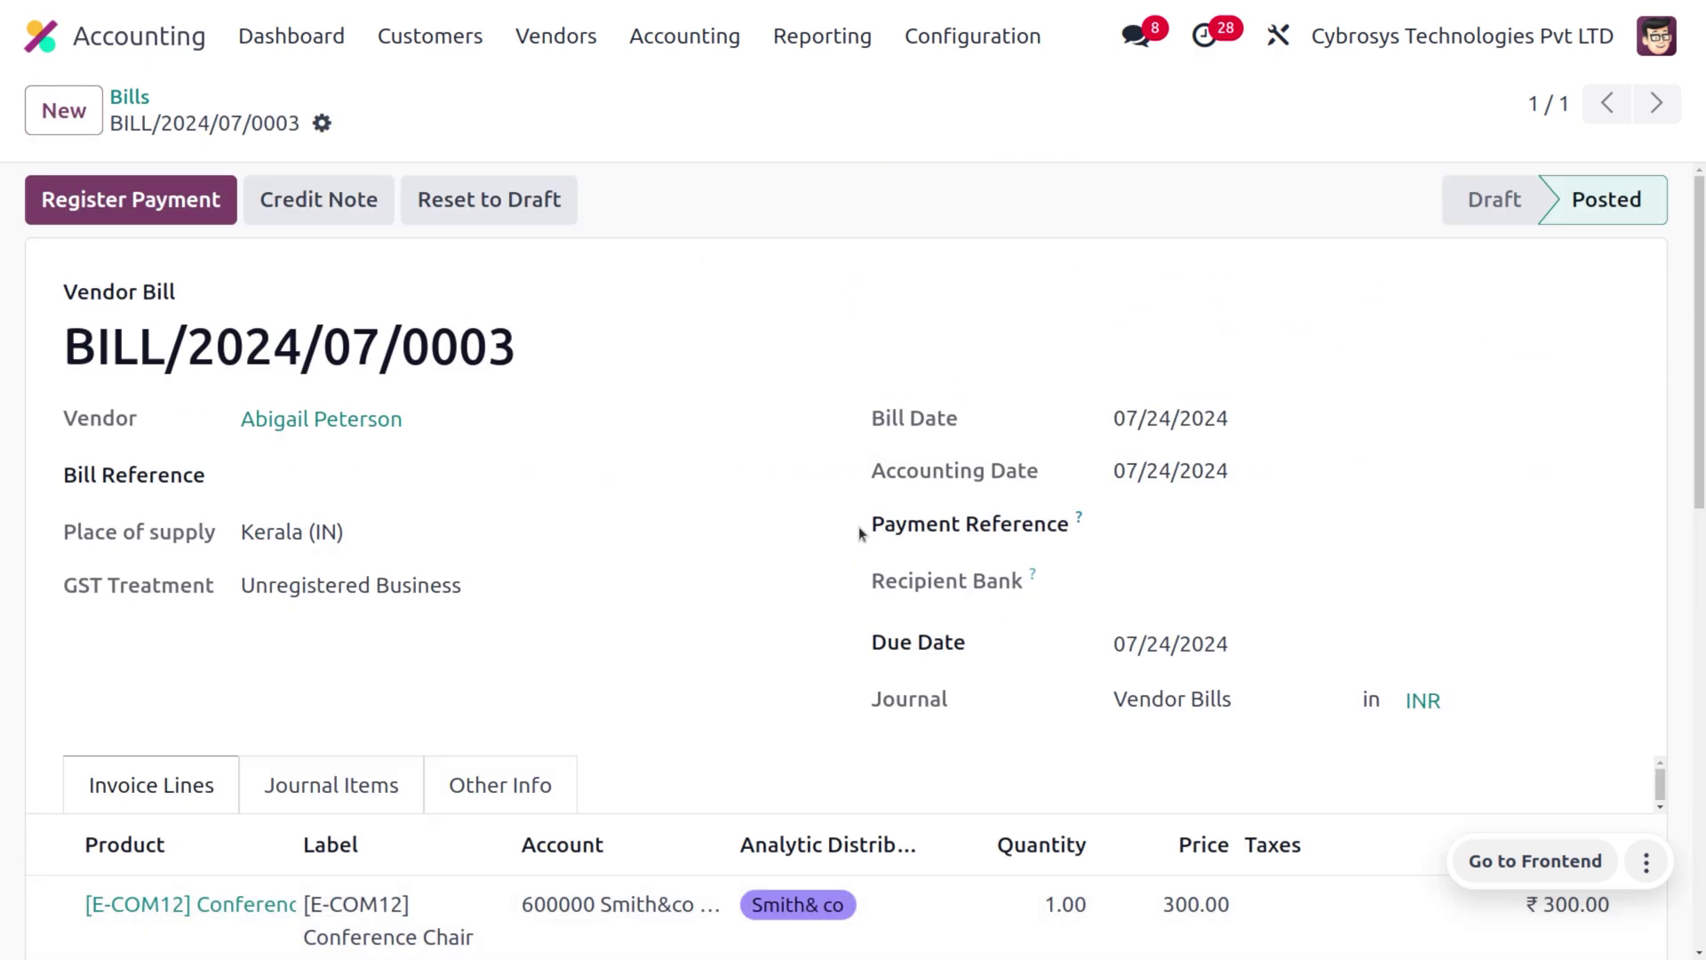
scroll(1326, 526, down, 6)
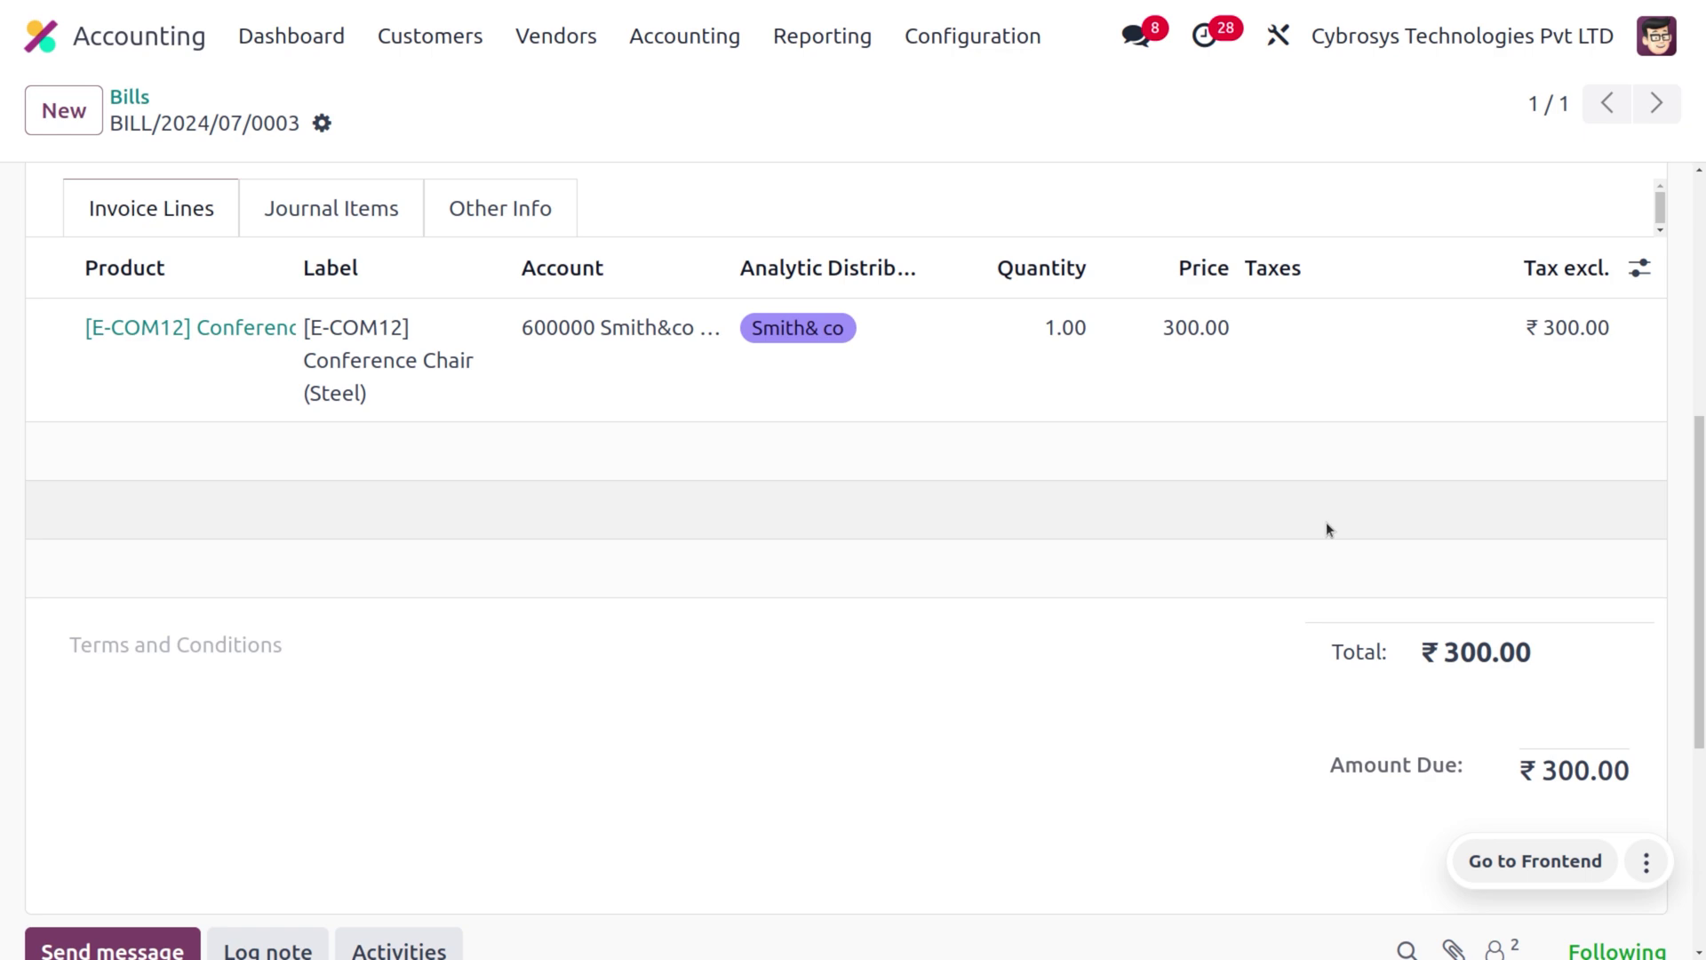
scroll(911, 247, up, 6)
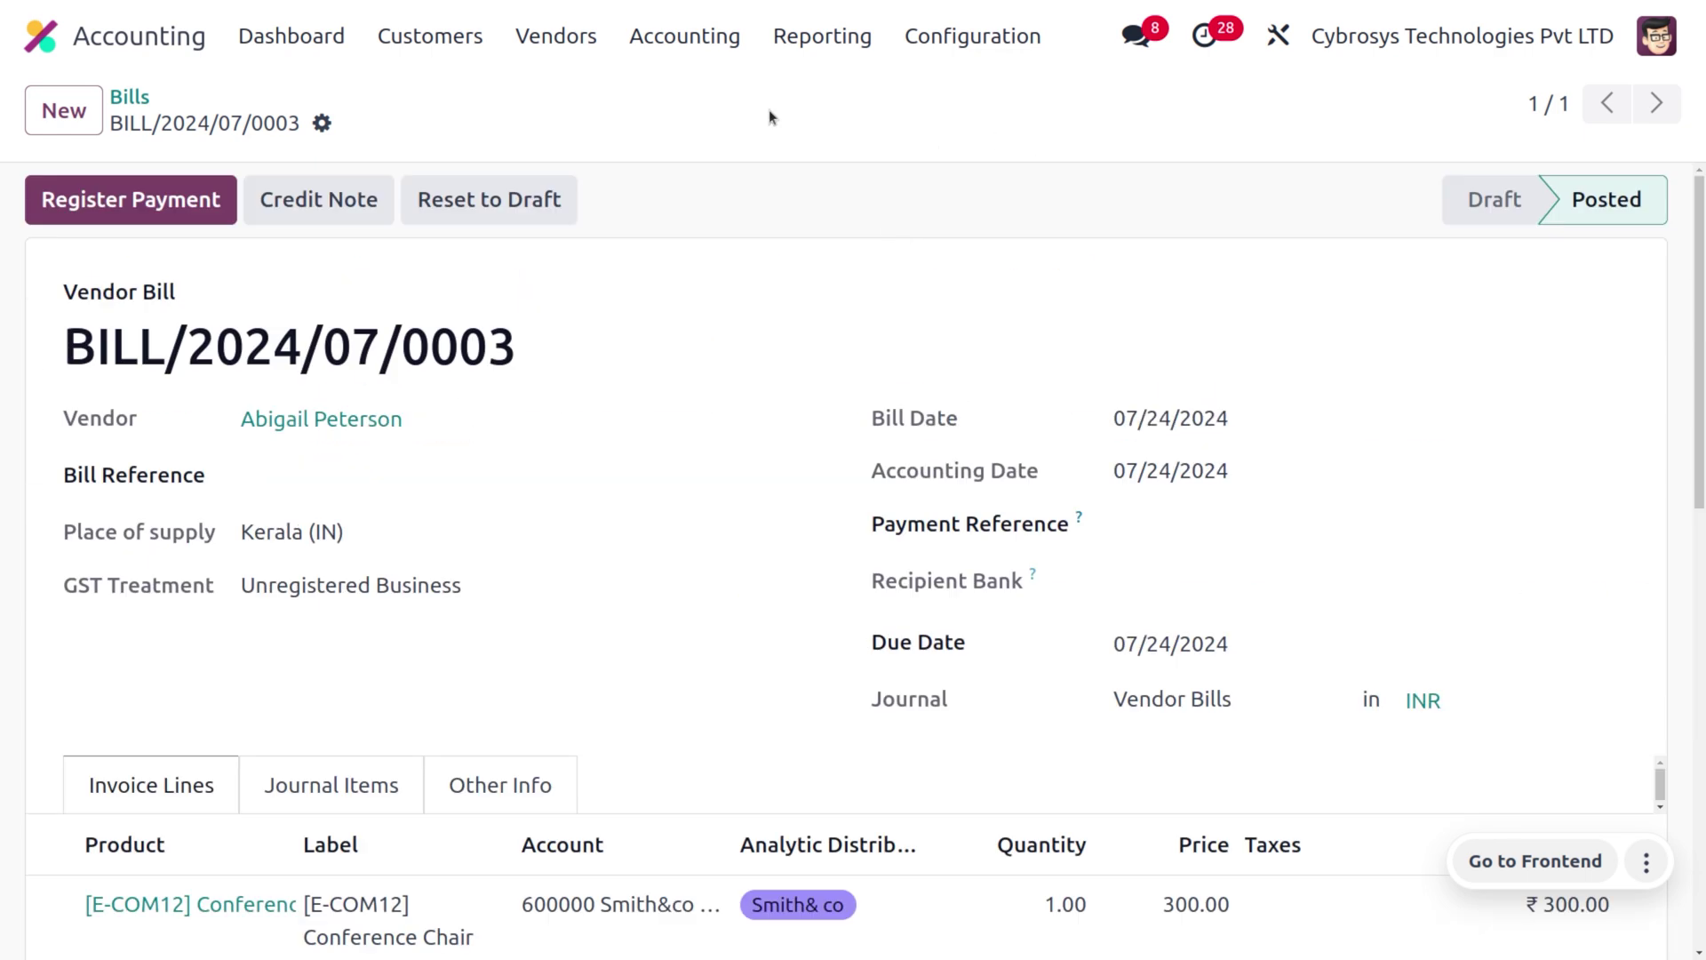
Reopen the Smith&co budget and take it through confirmation and approval to the Done stage.
click(661, 37)
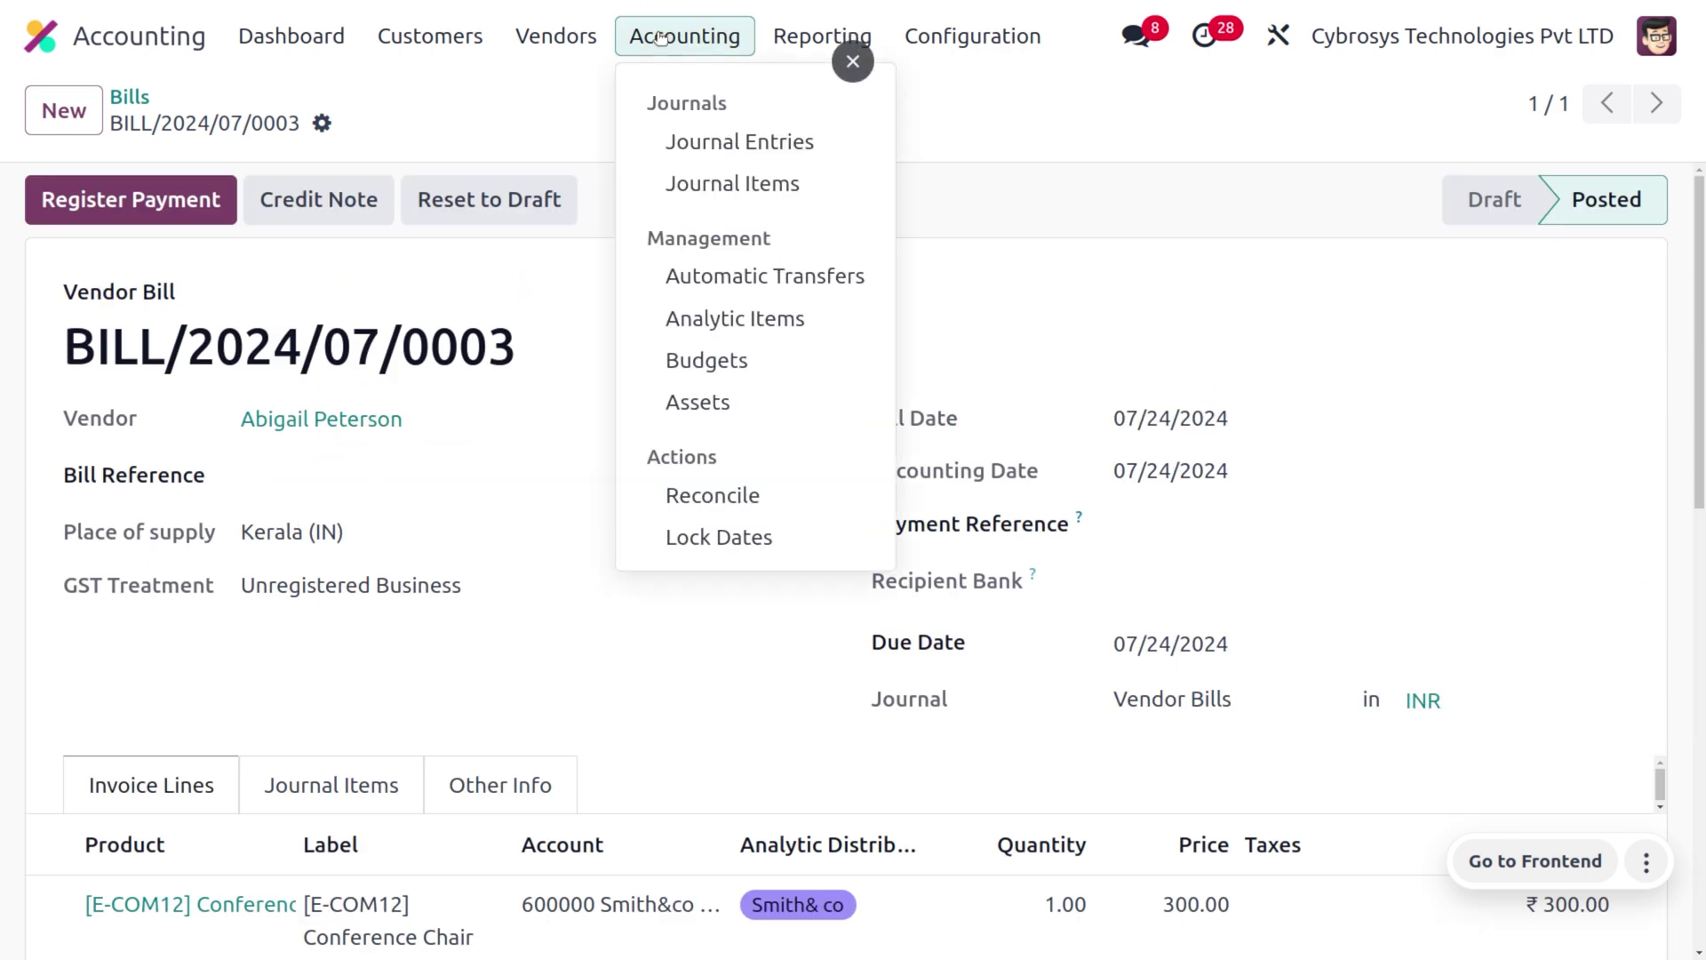
click(720, 359)
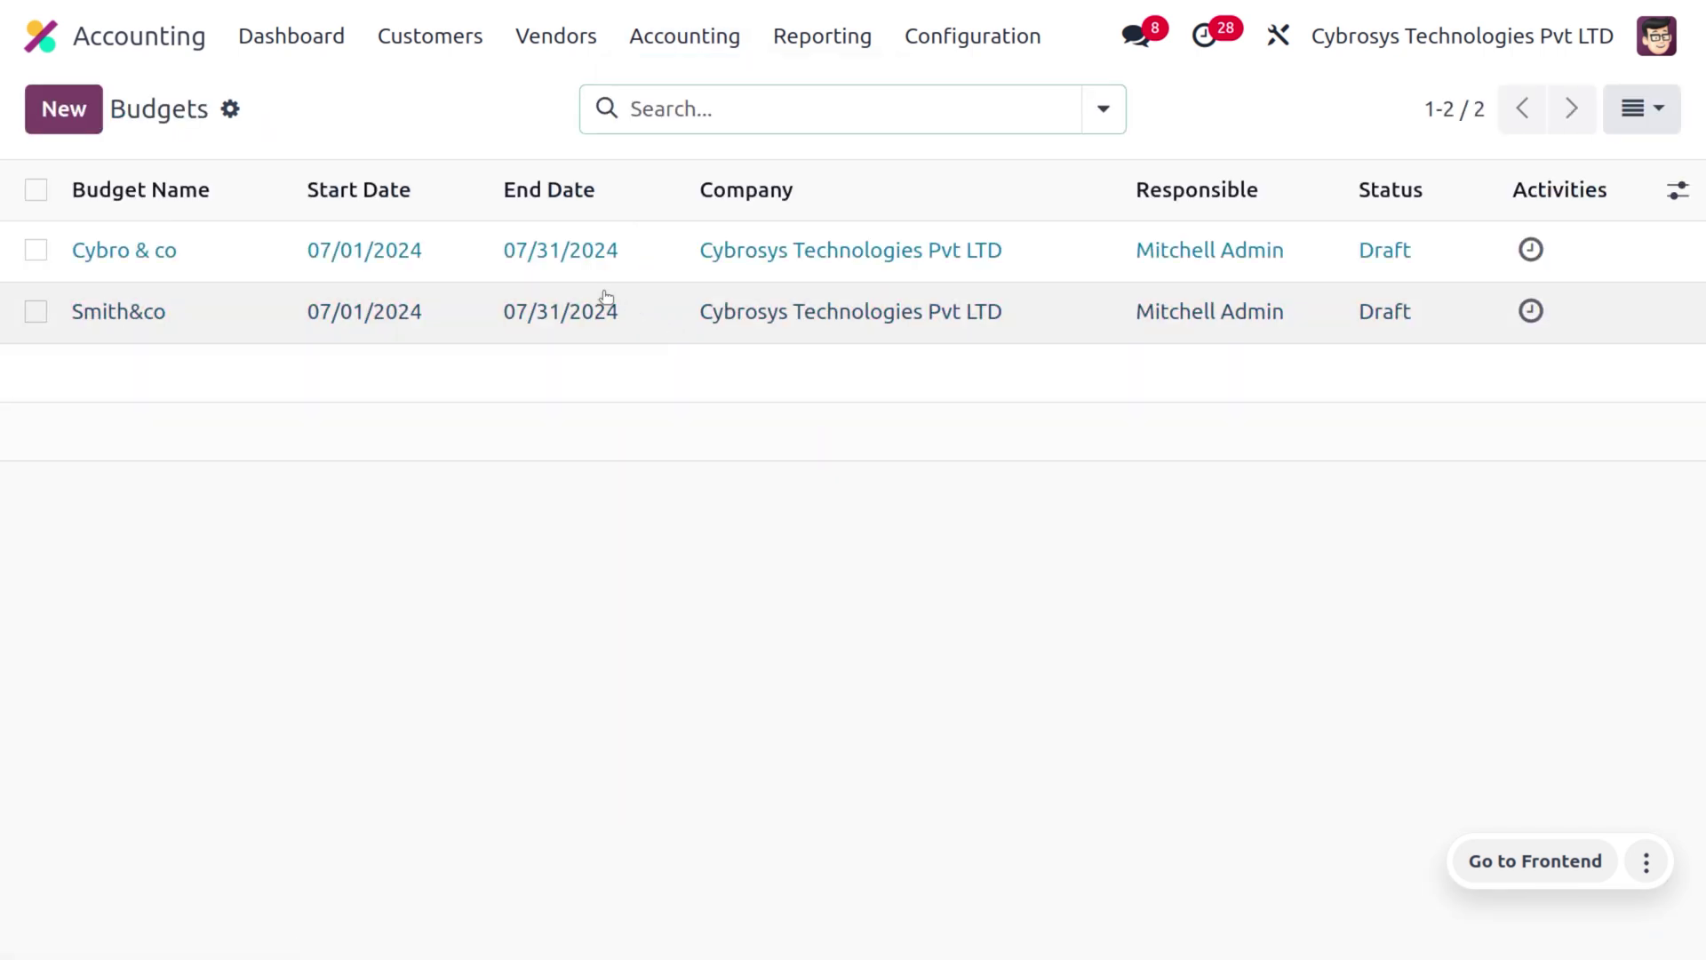
click(547, 336)
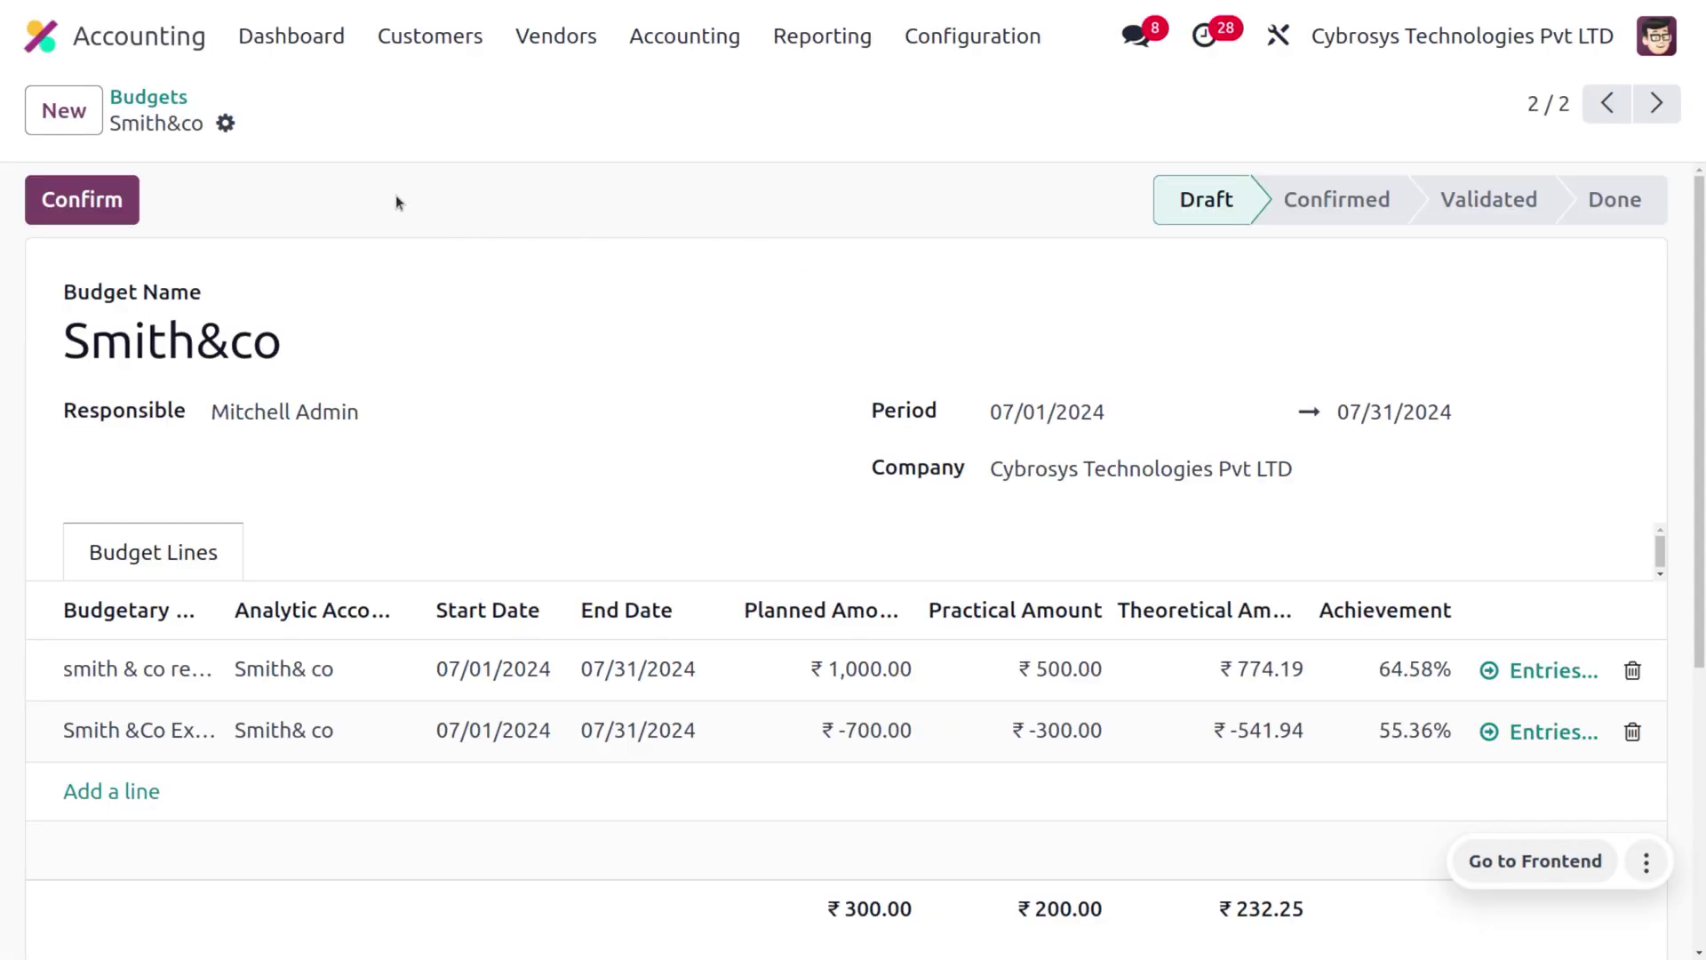
click(93, 202)
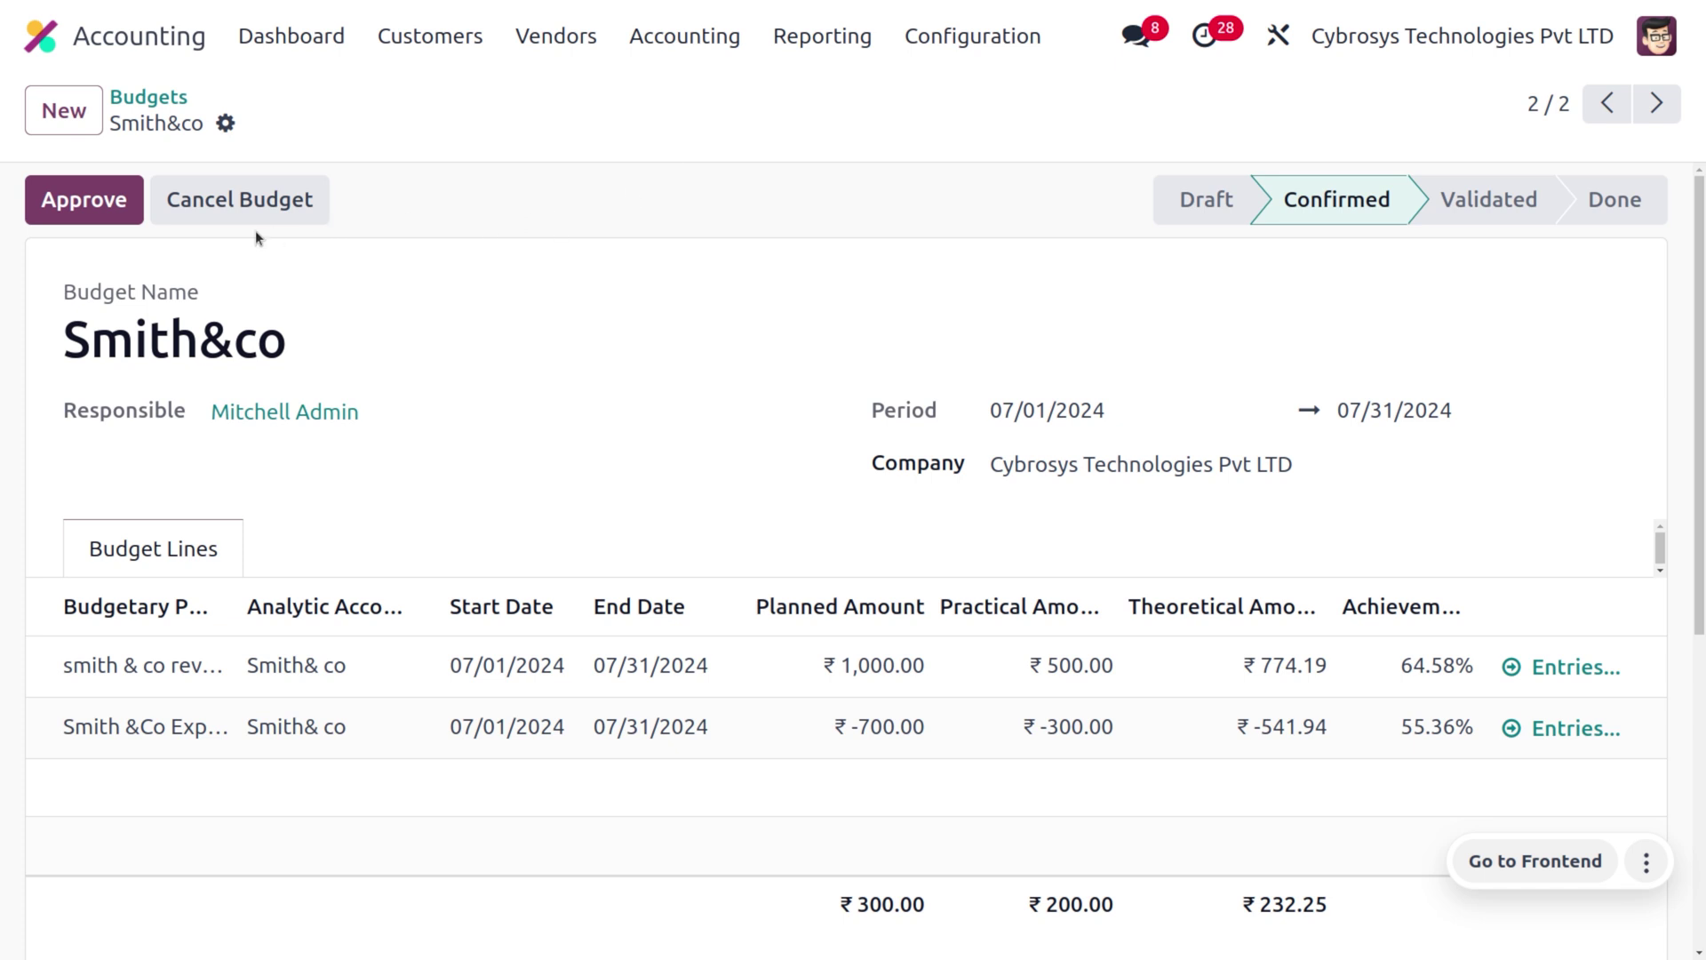
click(128, 210)
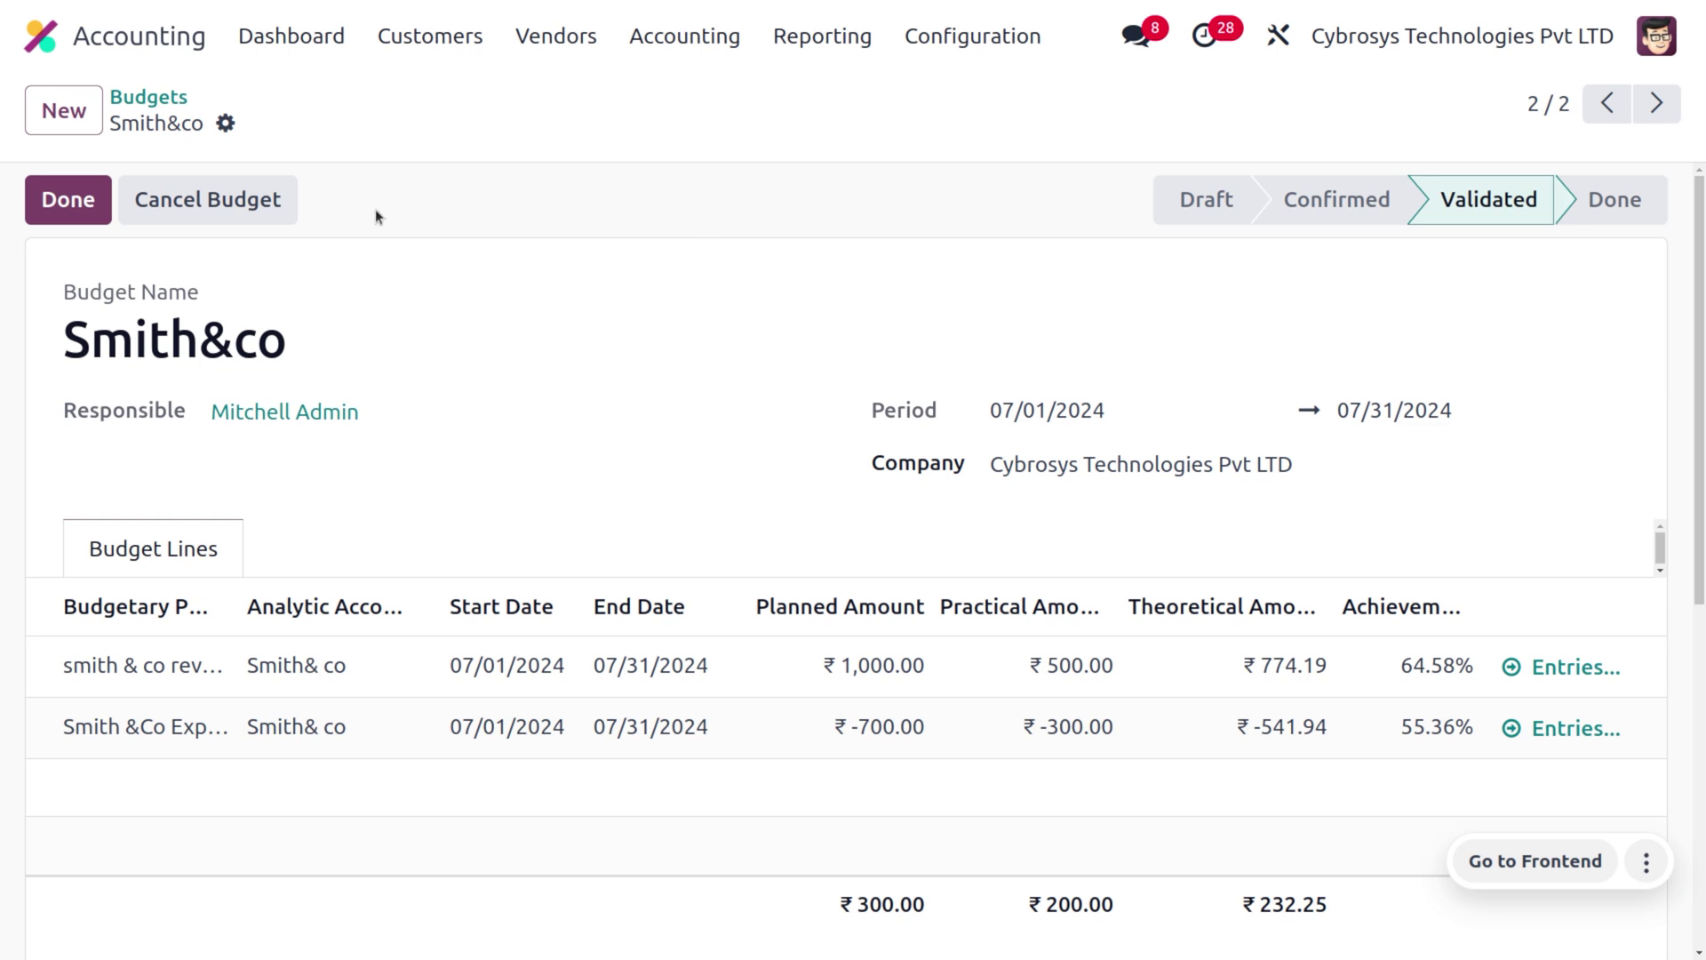
click(83, 197)
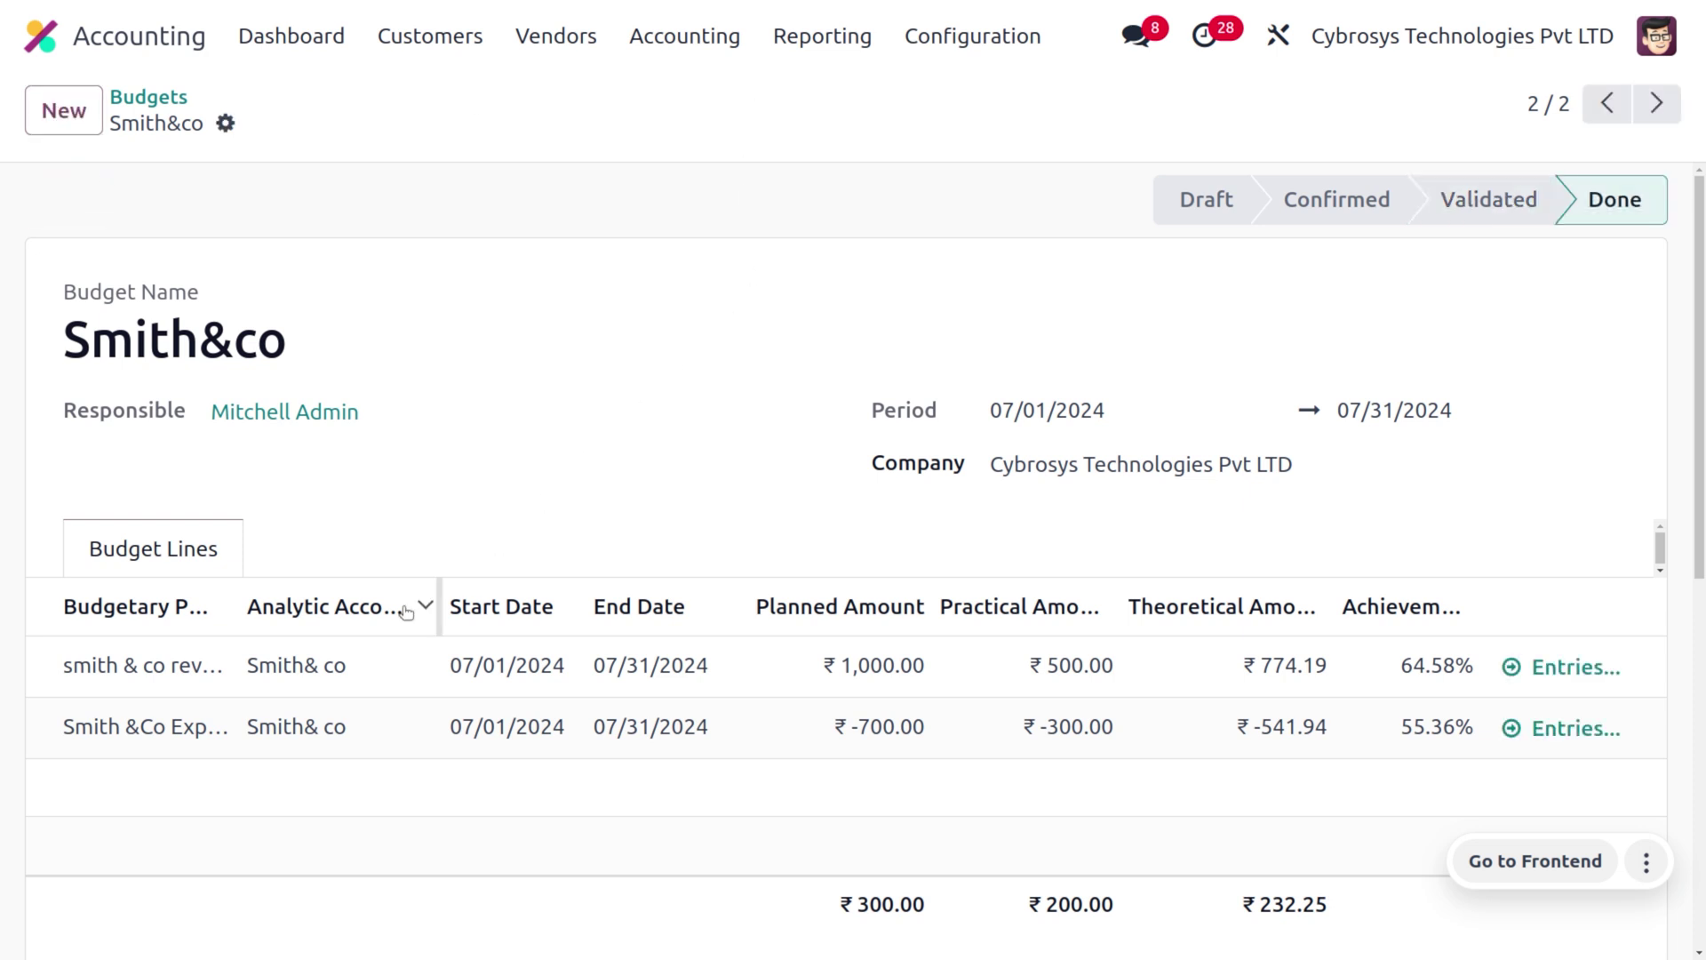
Search the Chart of Accounts for "product" with the Active Account filter removed.
click(1021, 24)
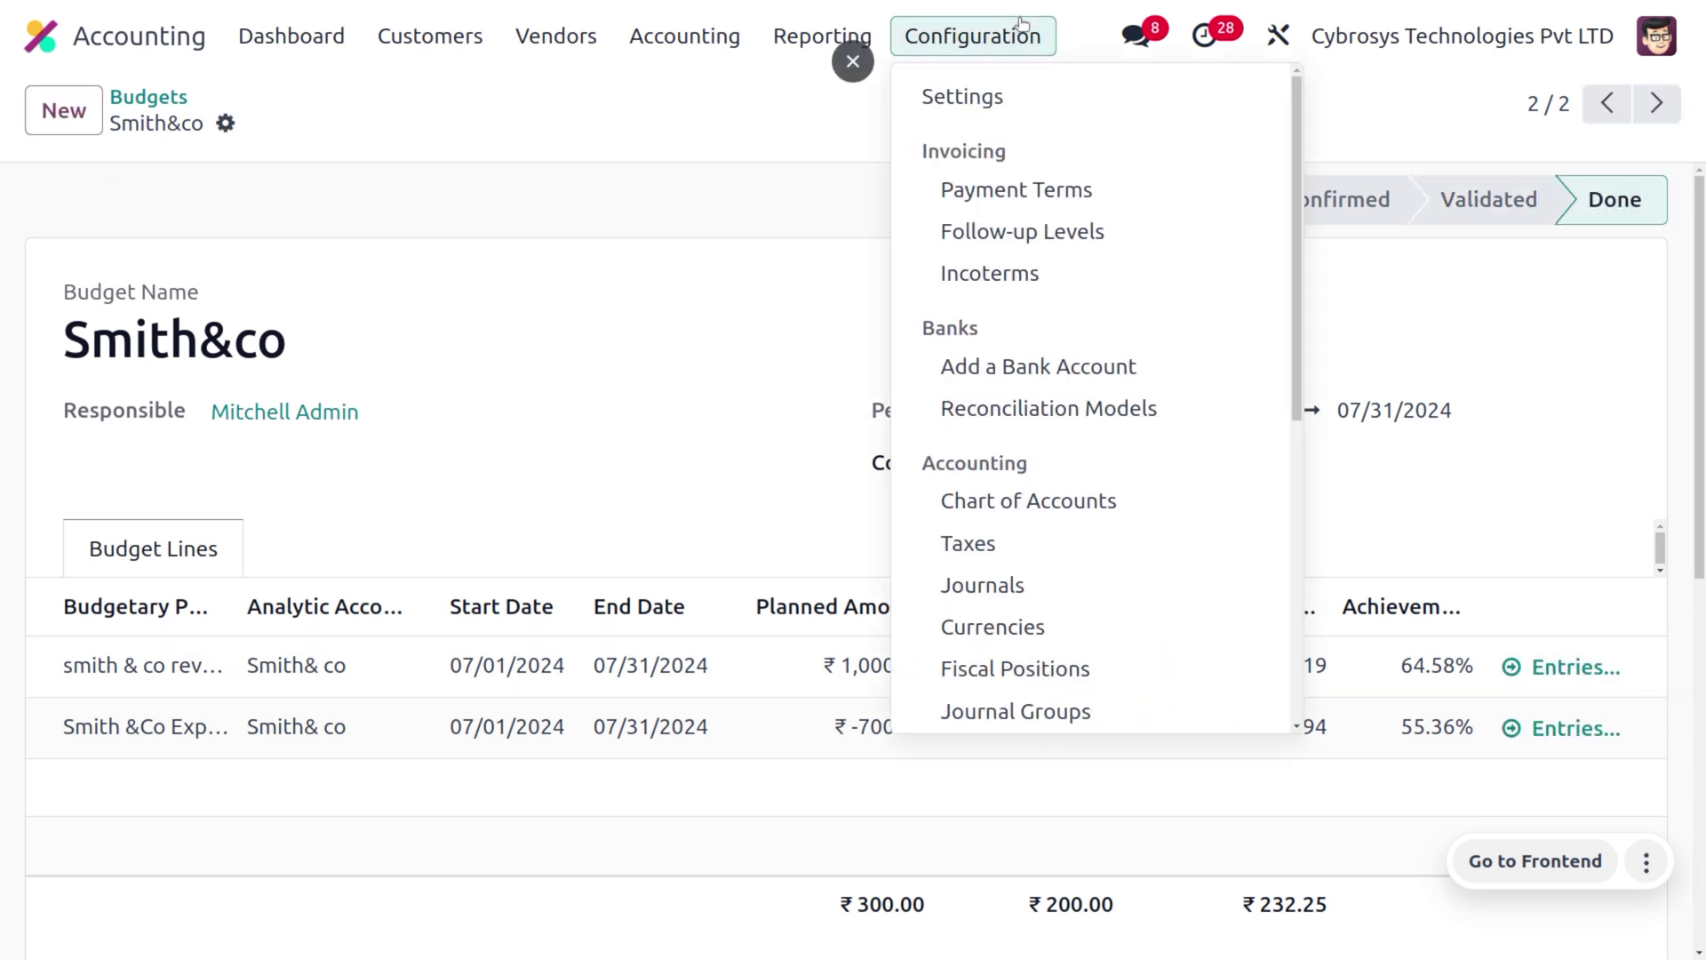
scroll(1054, 605, down, 2)
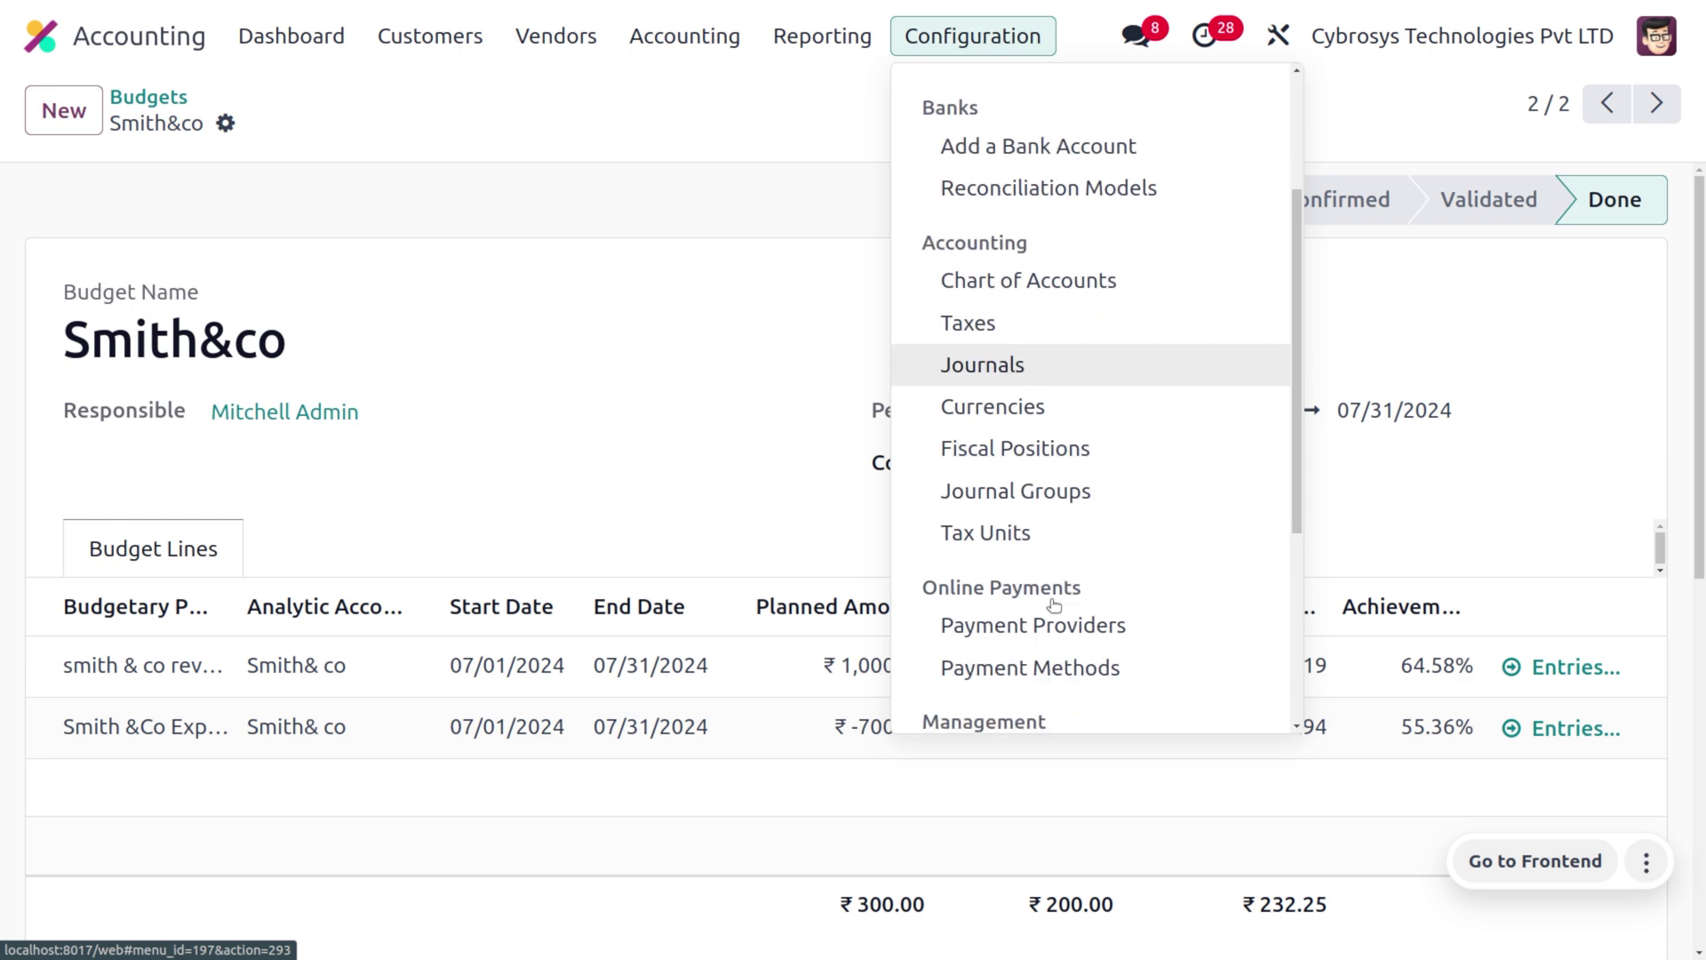
scroll(1053, 605, down, 4)
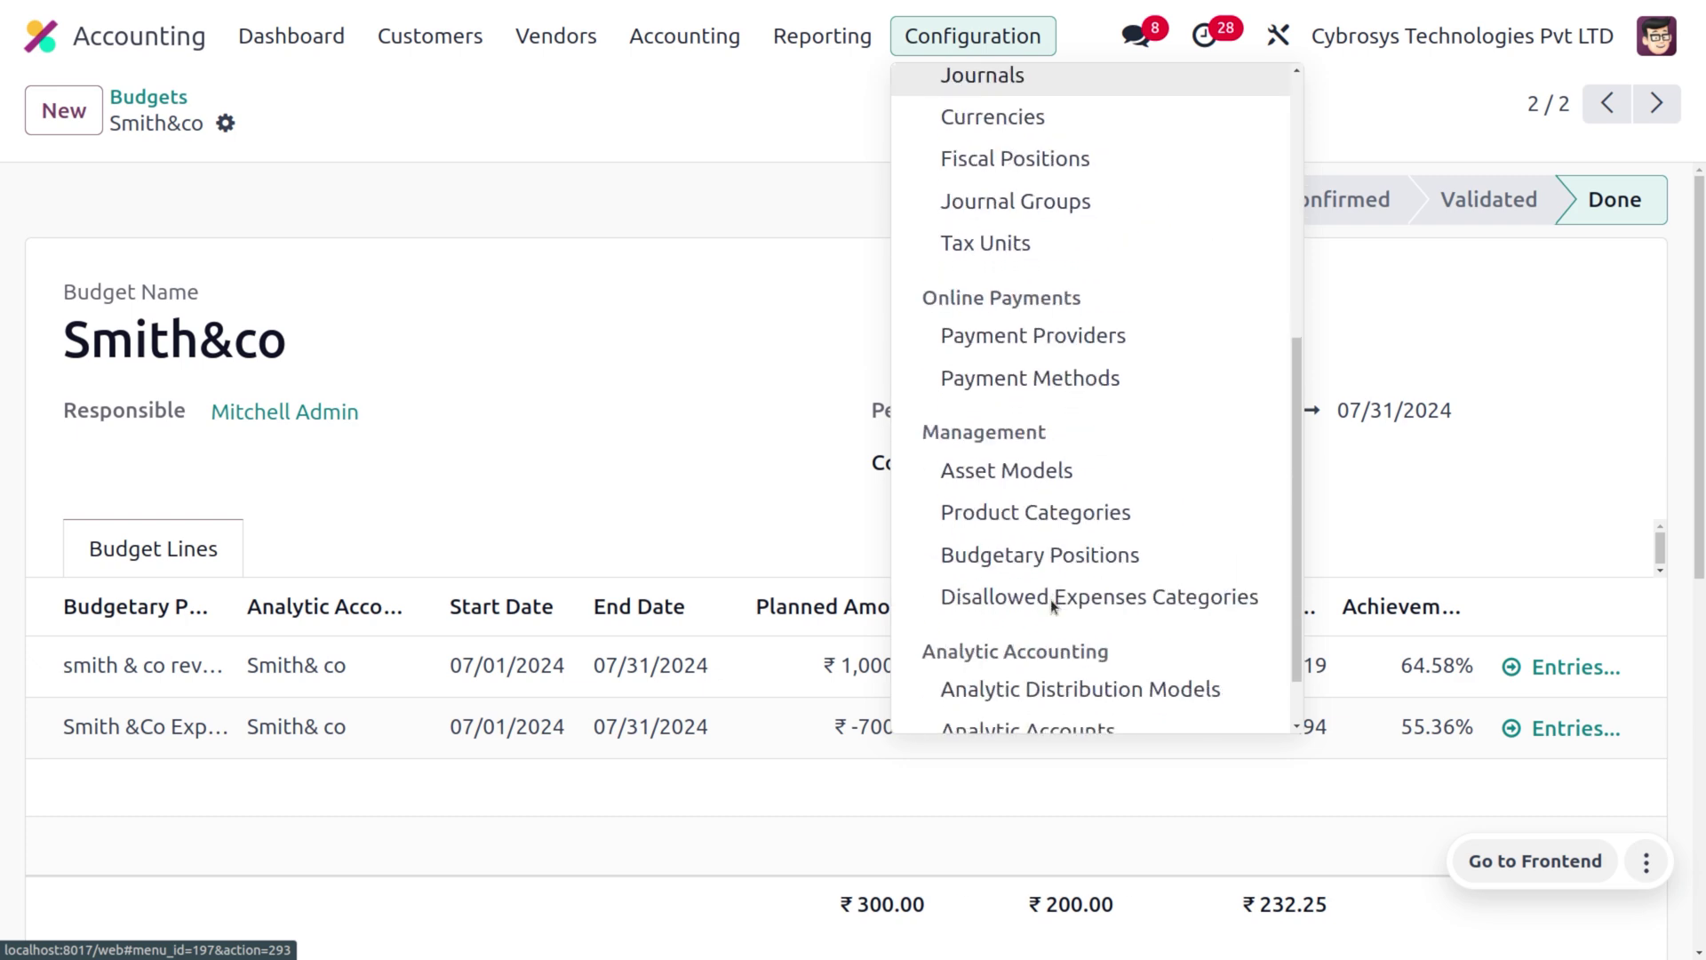
scroll(1053, 605, up, 6)
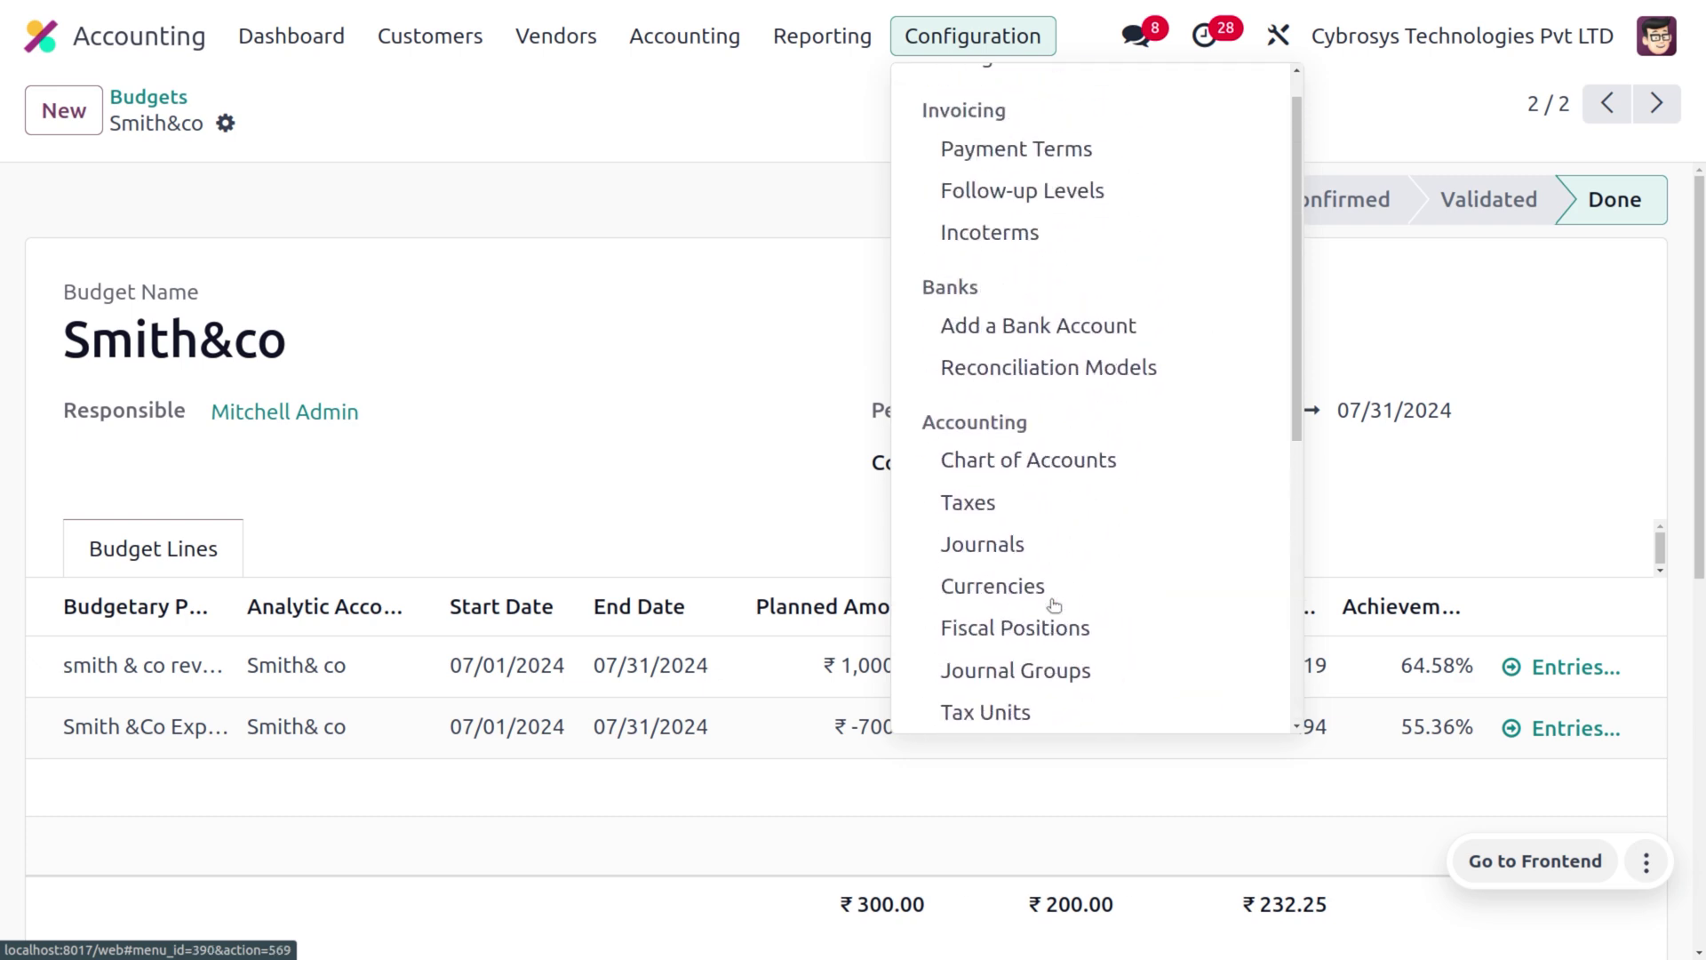
click(1058, 470)
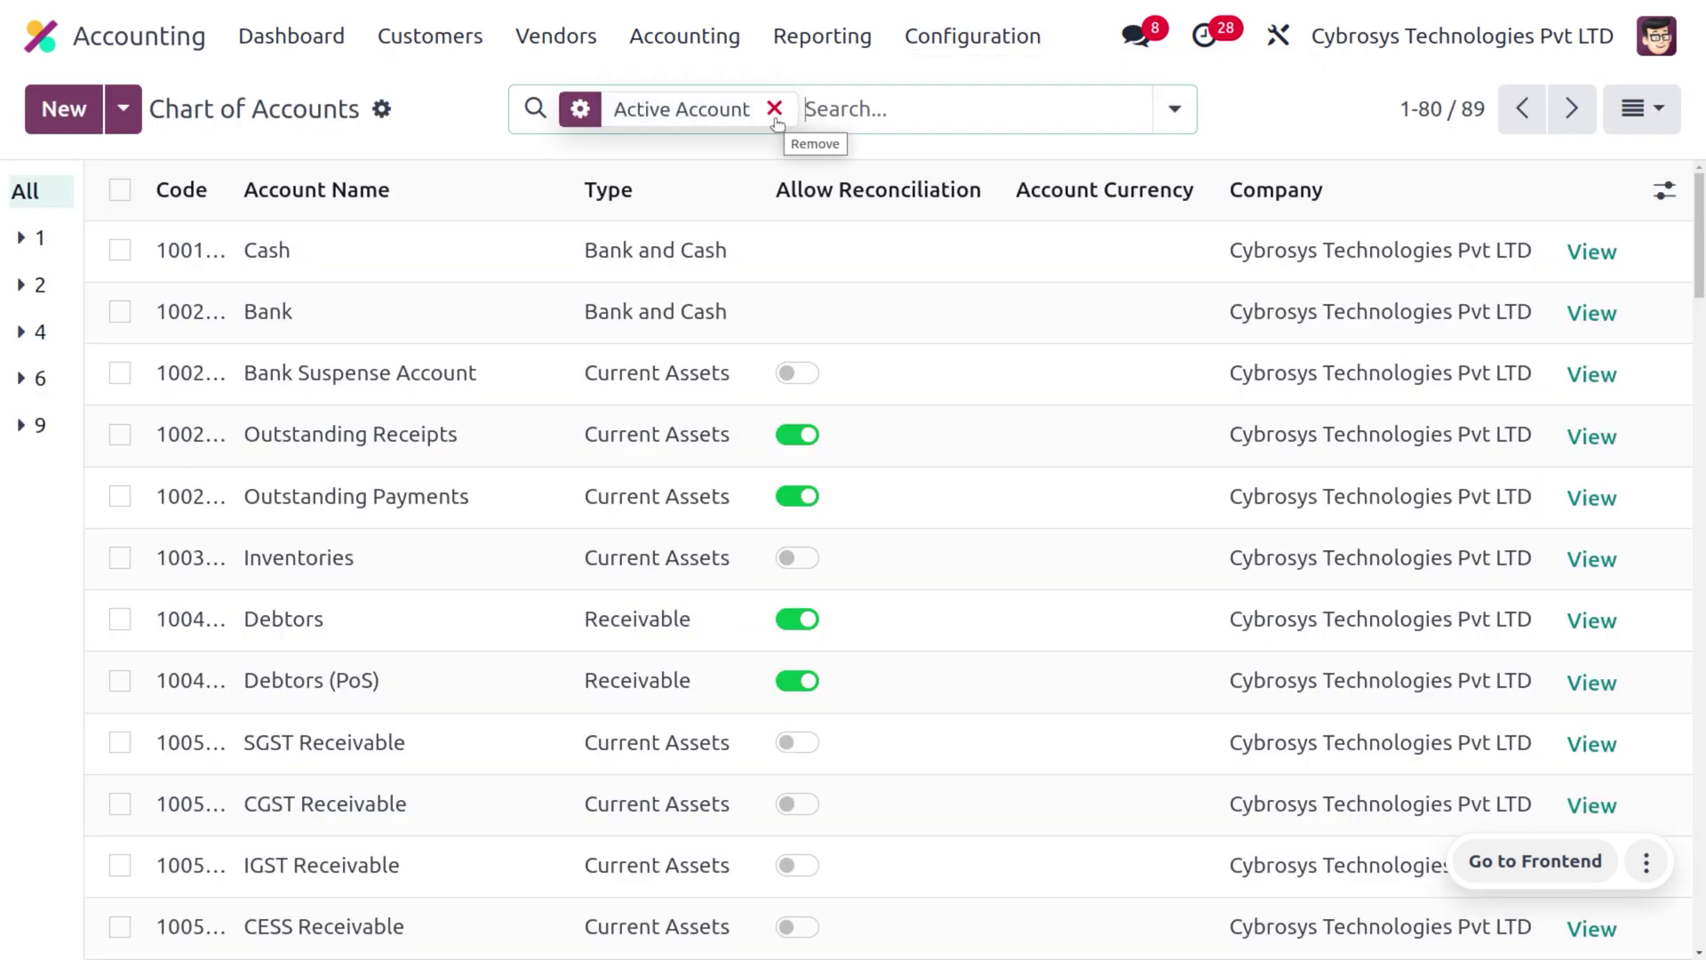
click(774, 110)
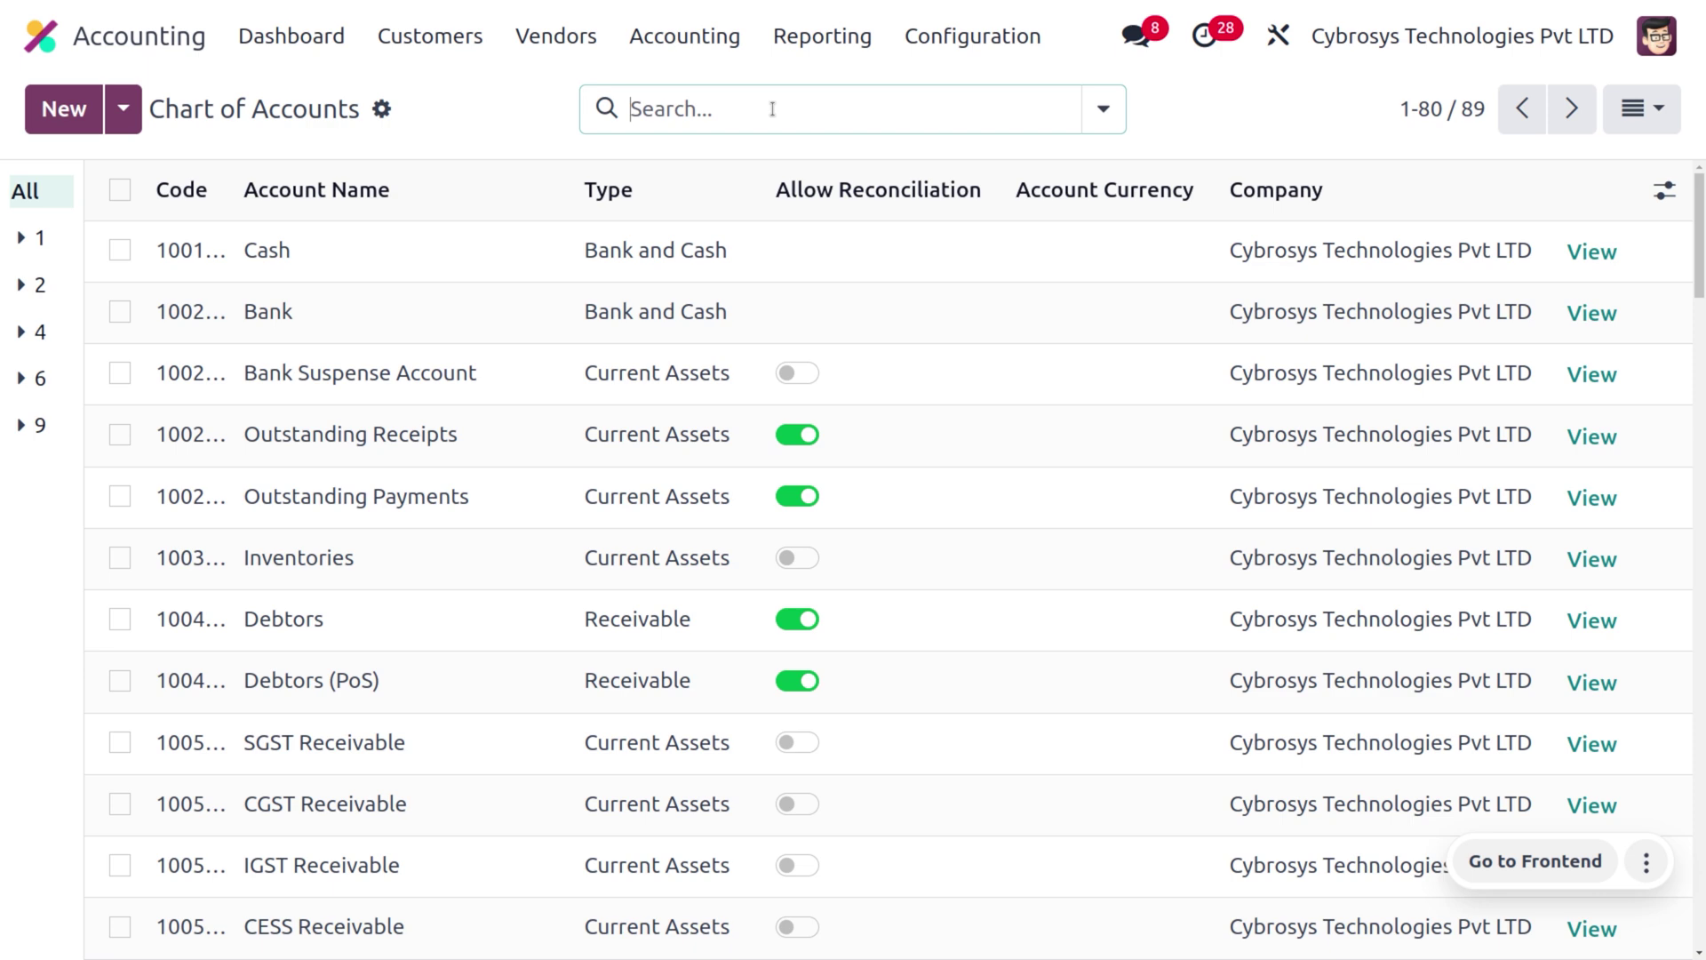
text(prod)
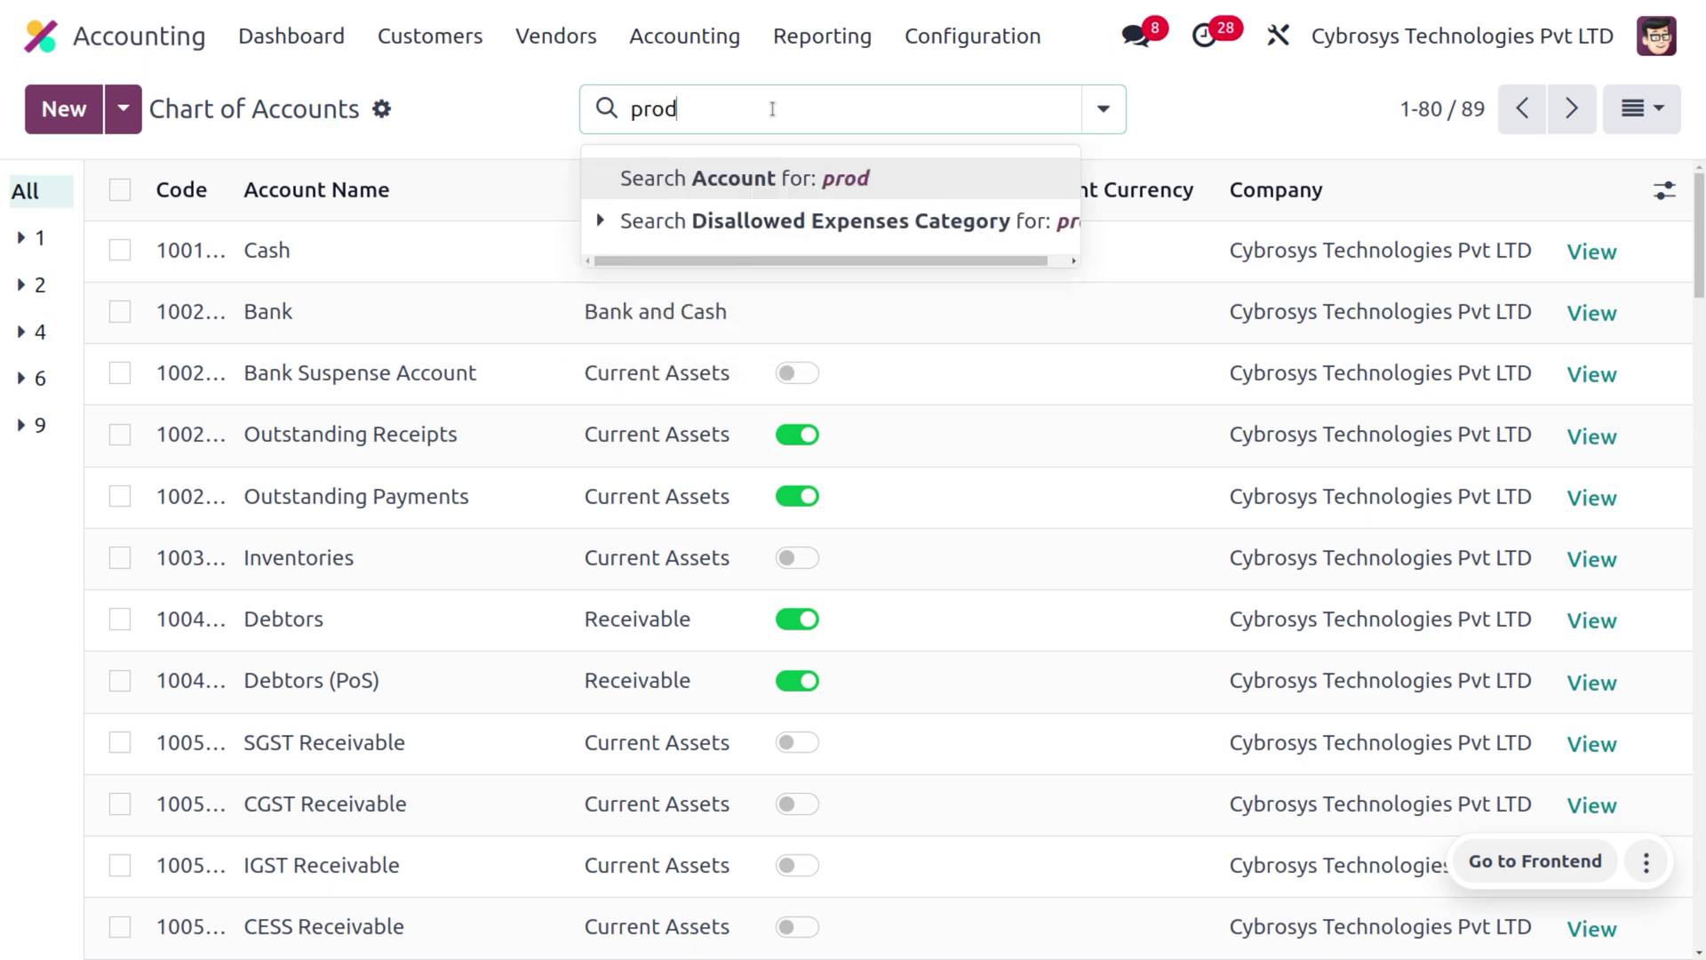
text(uct)
key(Return)
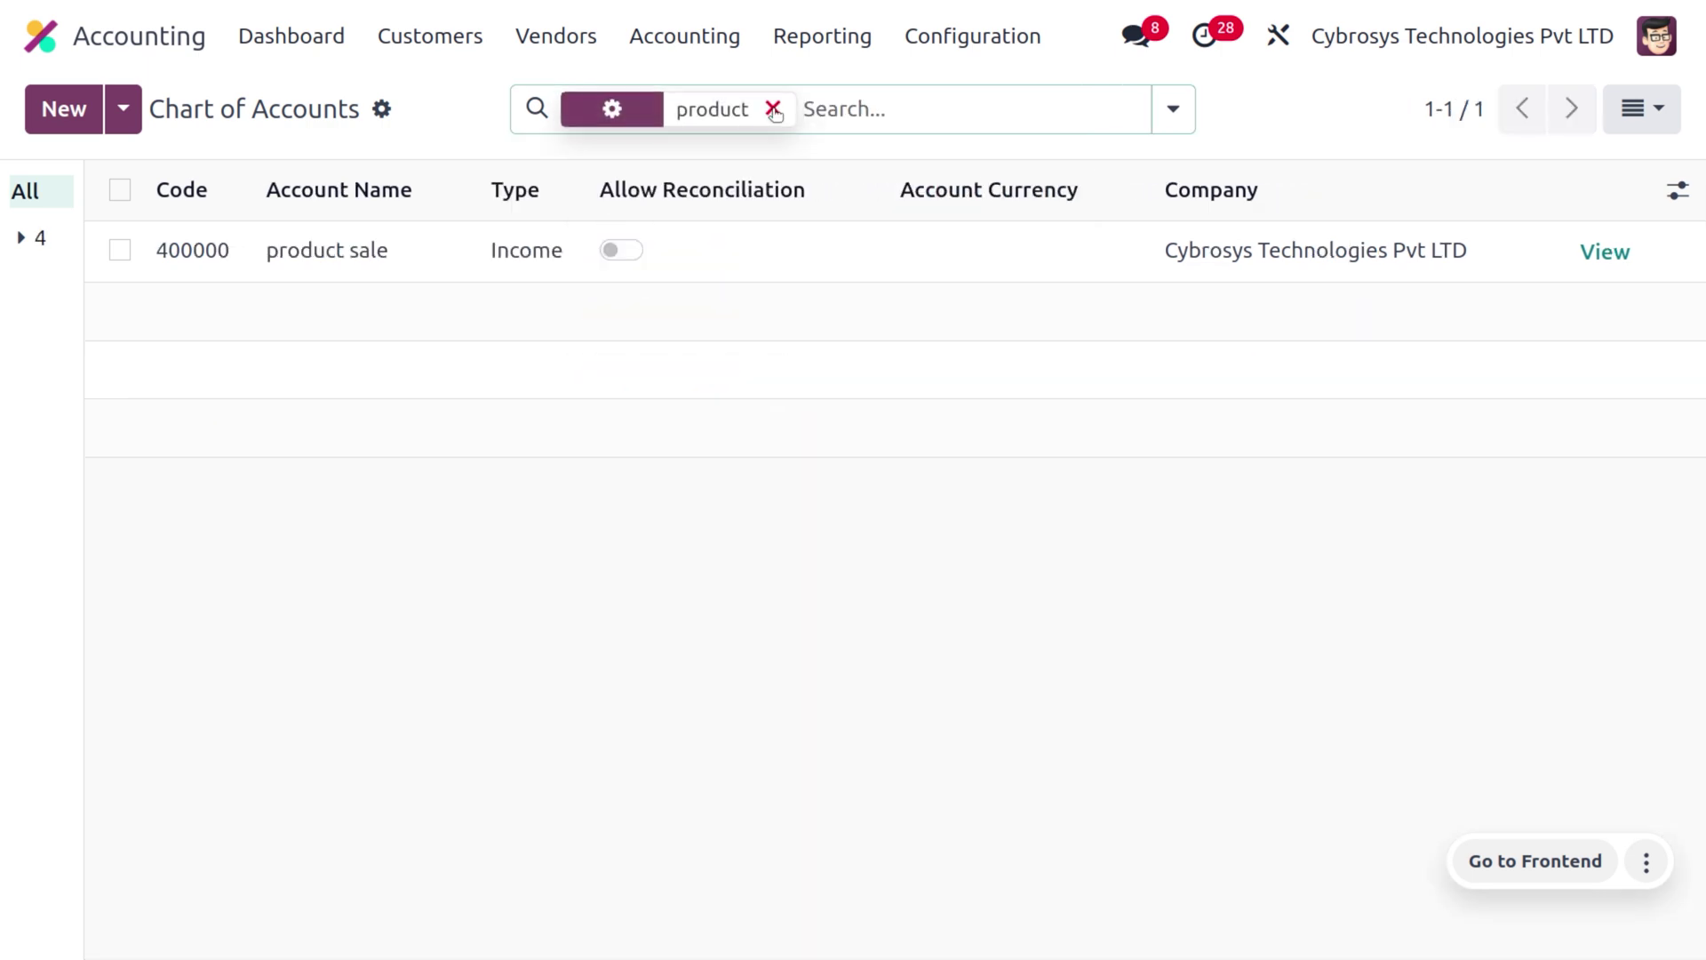
Open the full record of the 400000 product sale account to check its balance.
click(315, 255)
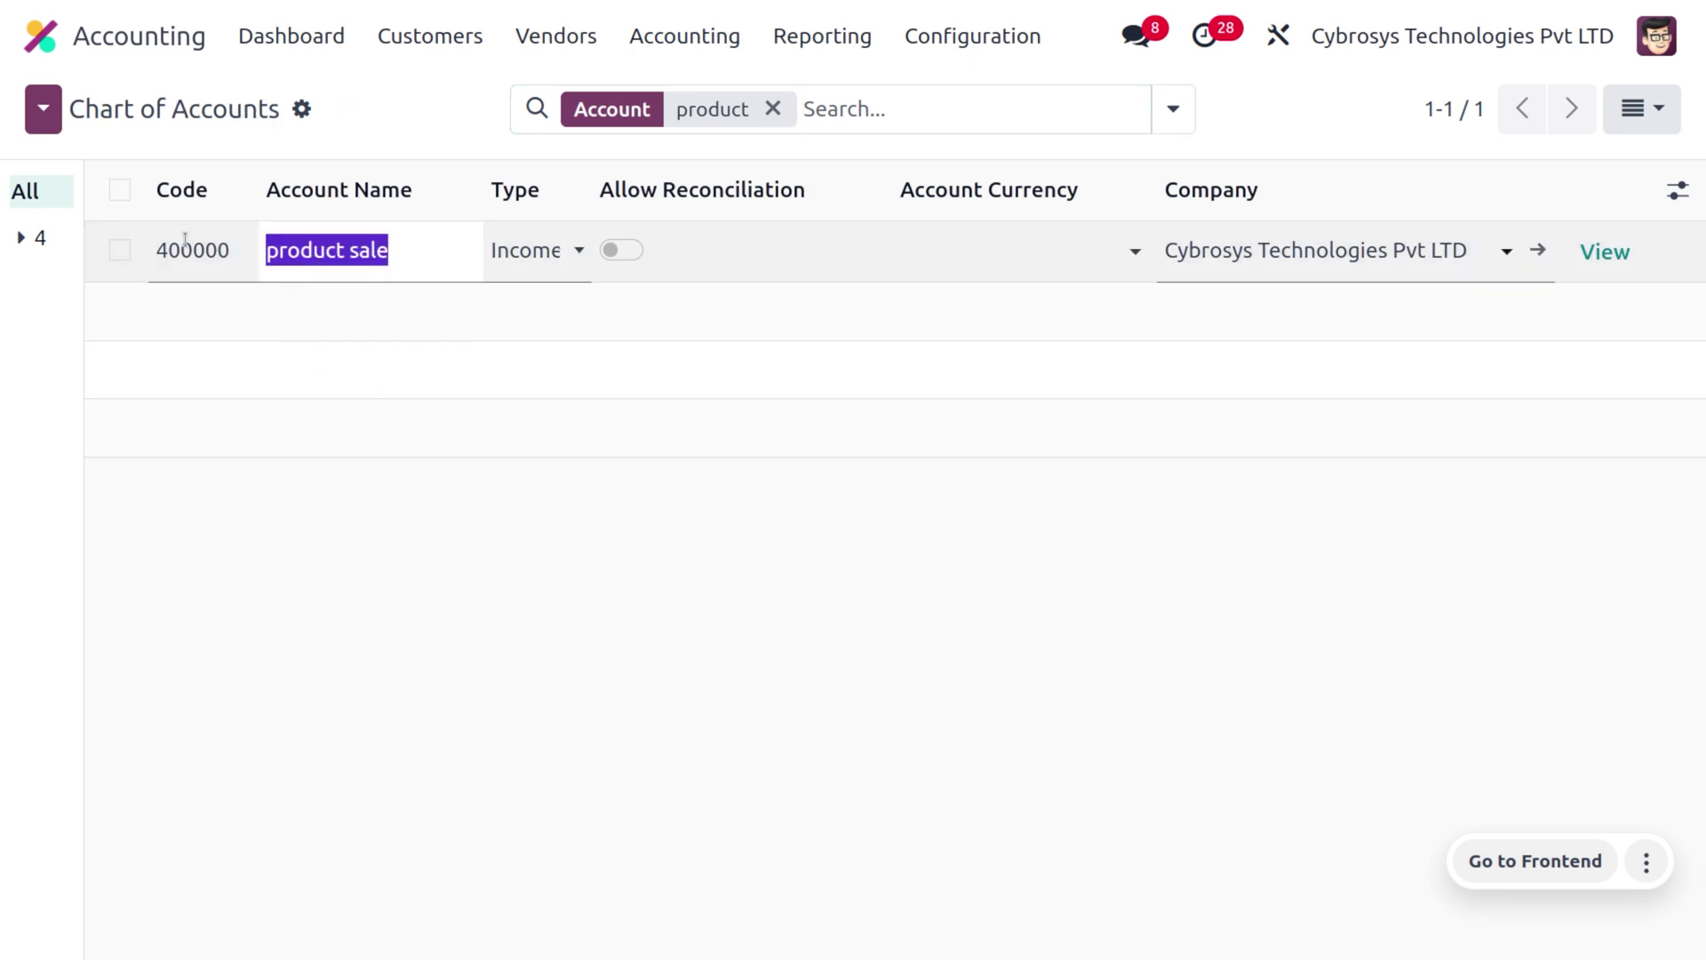
click(249, 275)
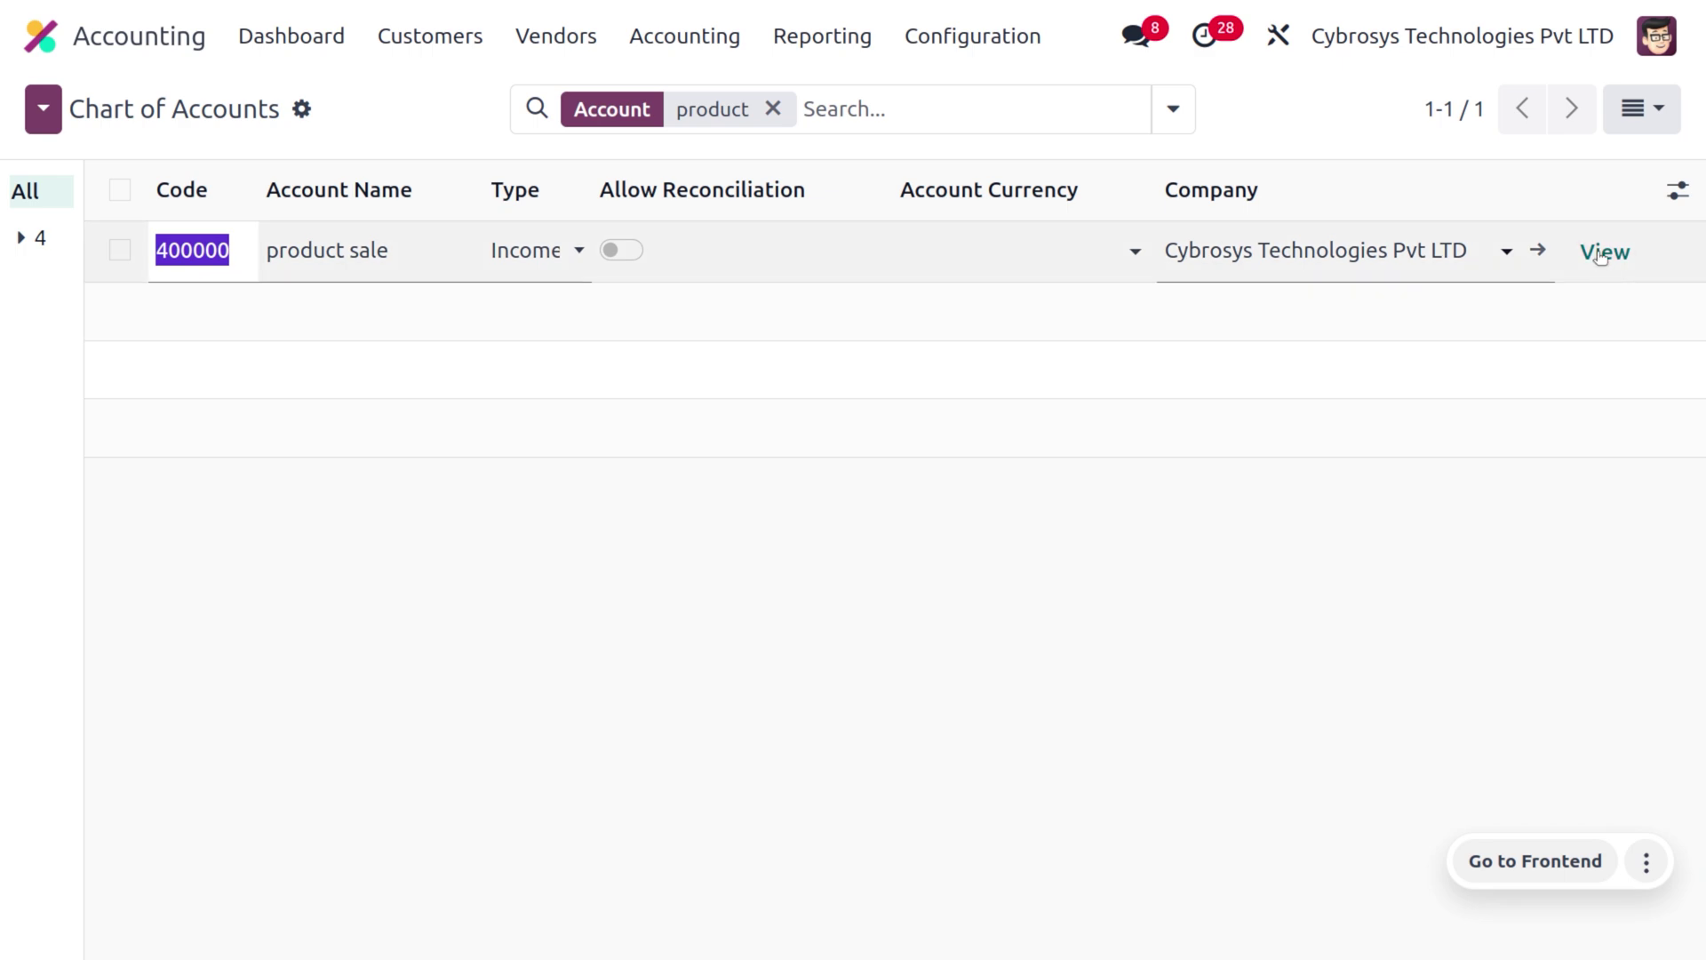
click(1599, 252)
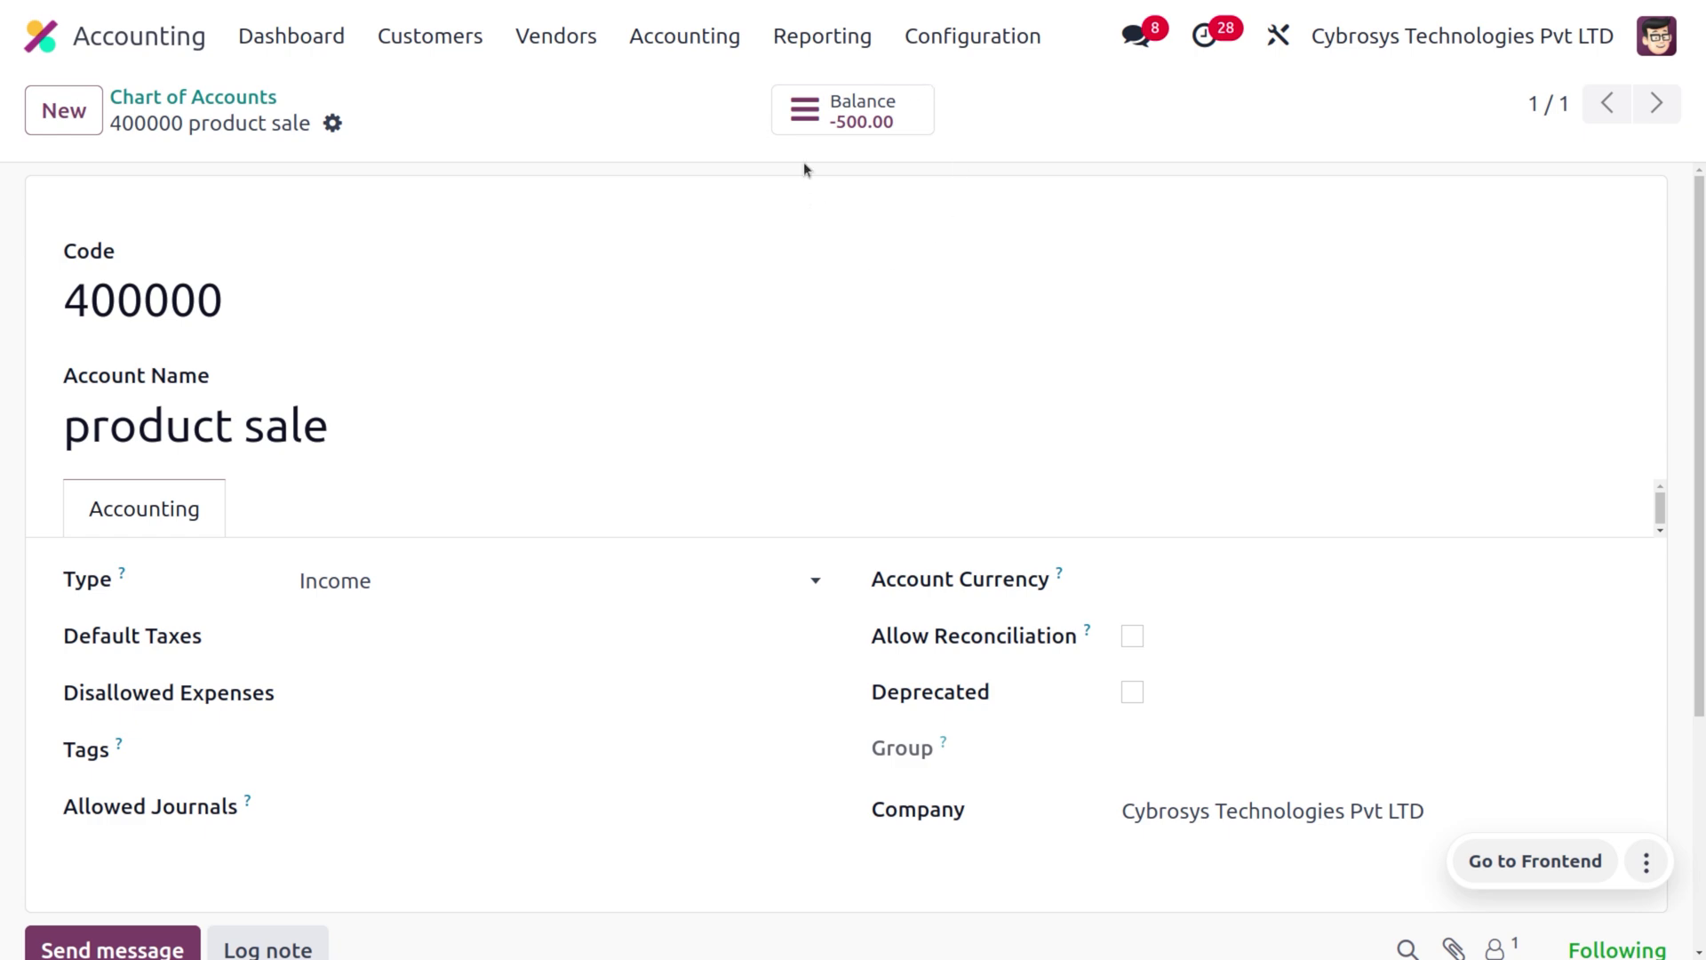
Return to the Chart of Accounts and replace the "product" search with "expe".
click(236, 98)
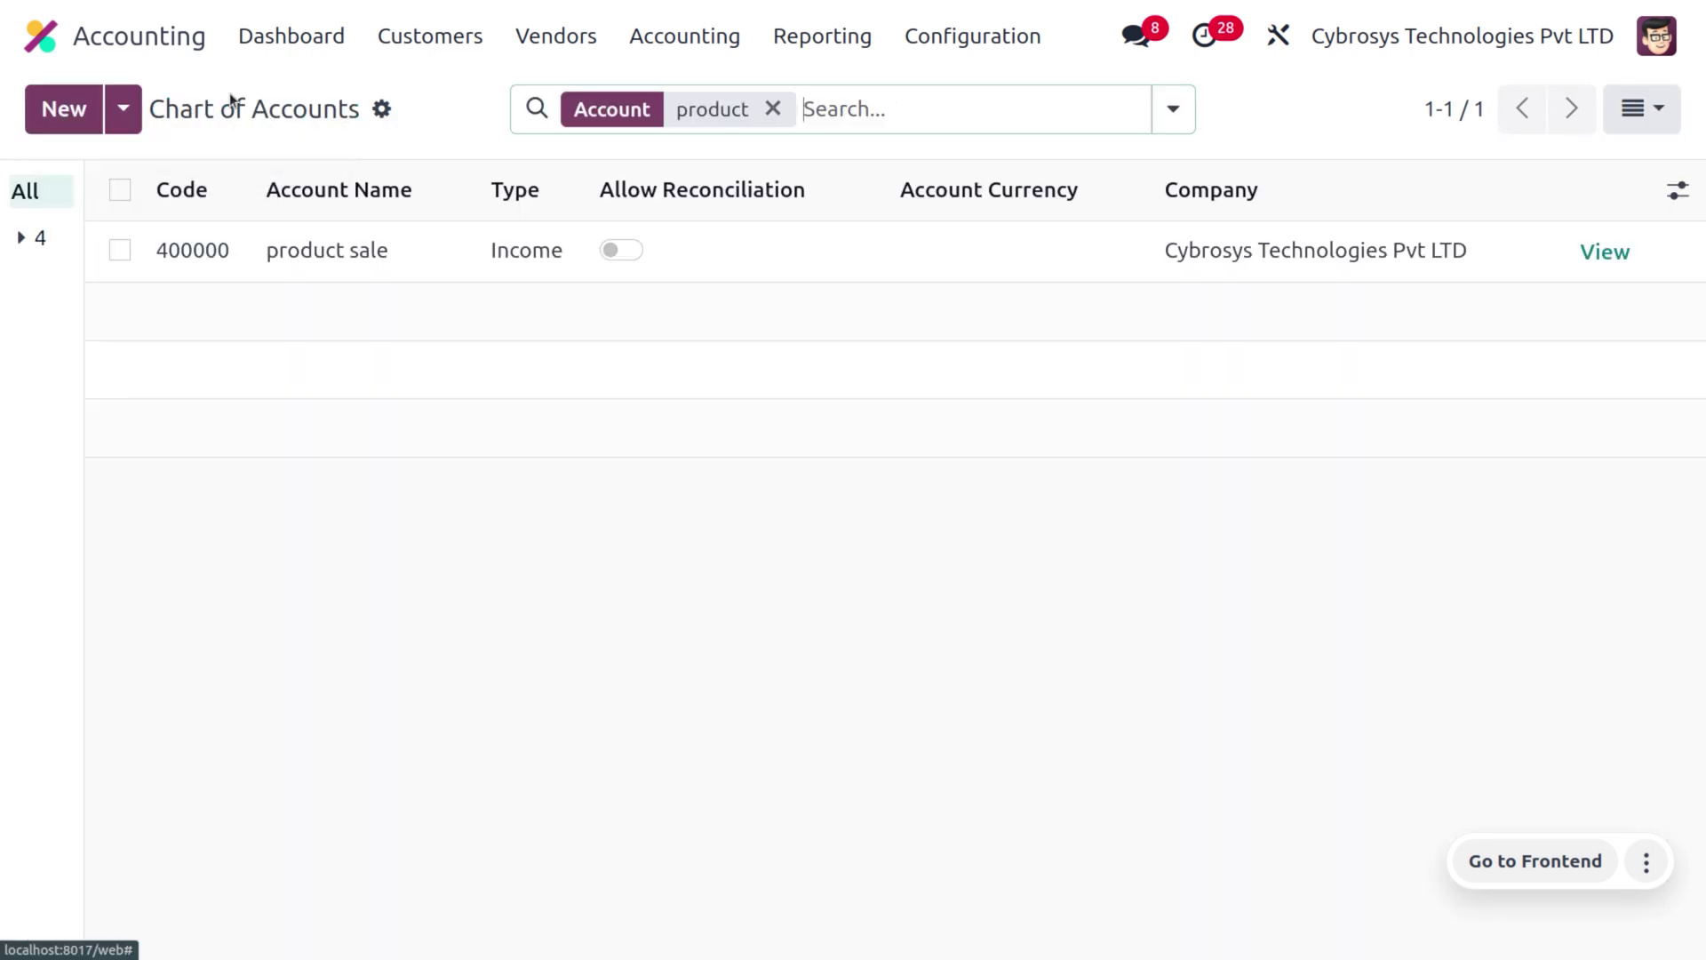
click(773, 110)
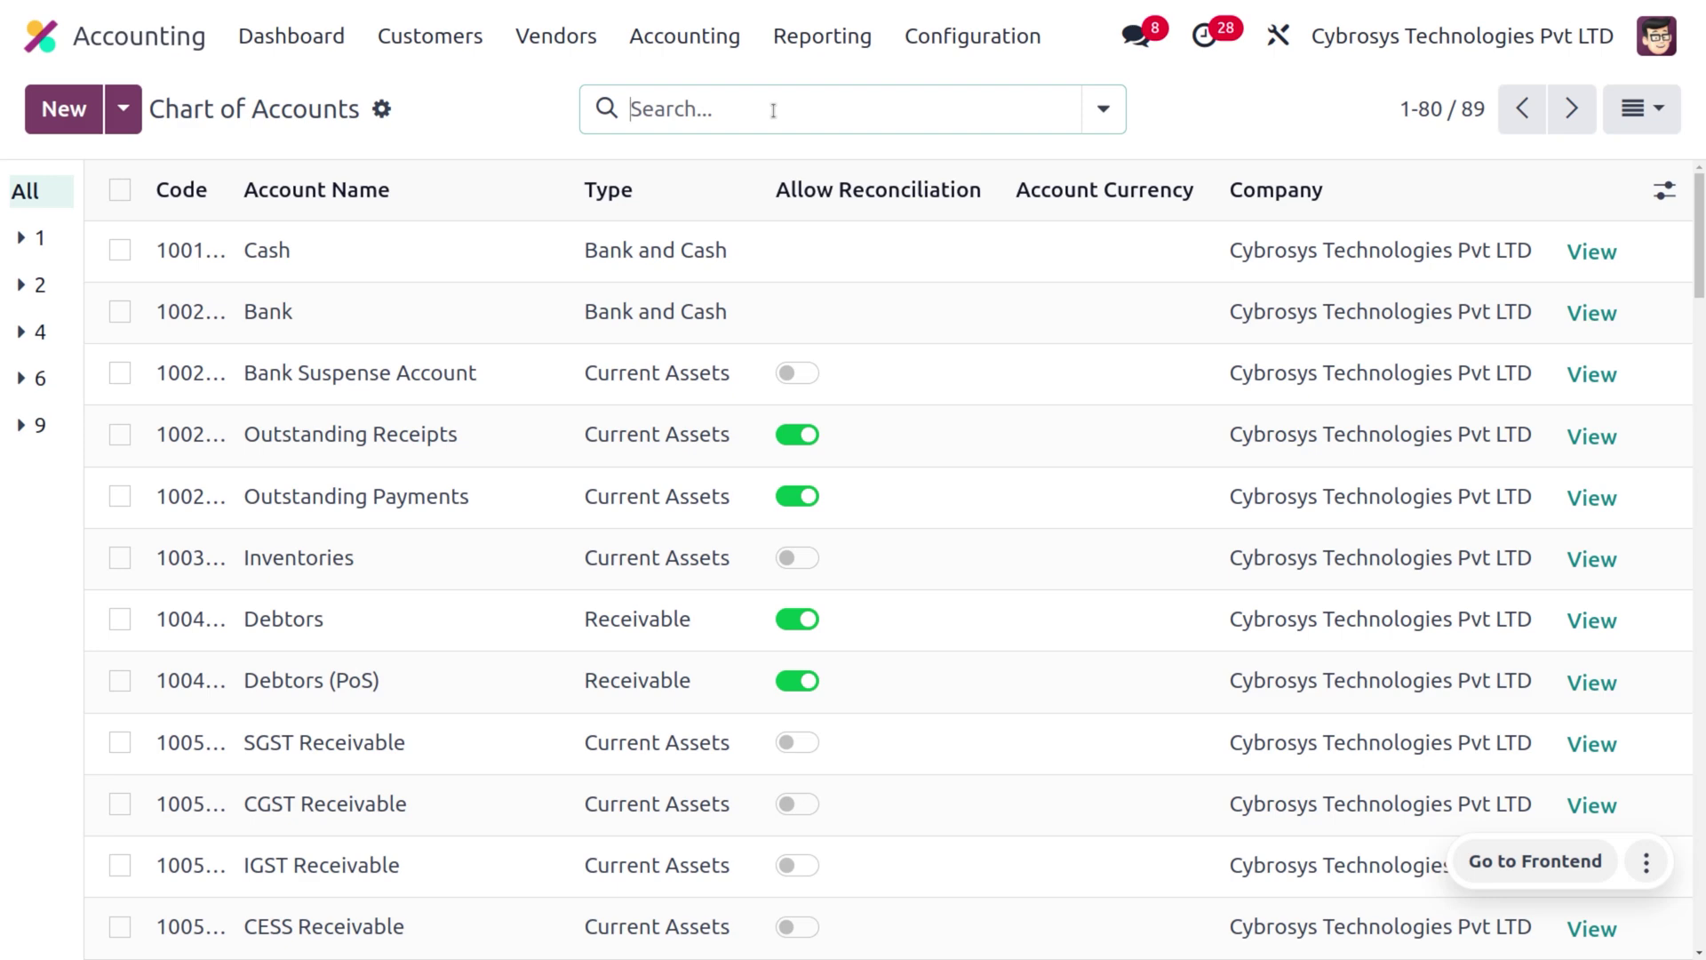
text(expe)
key(Return)
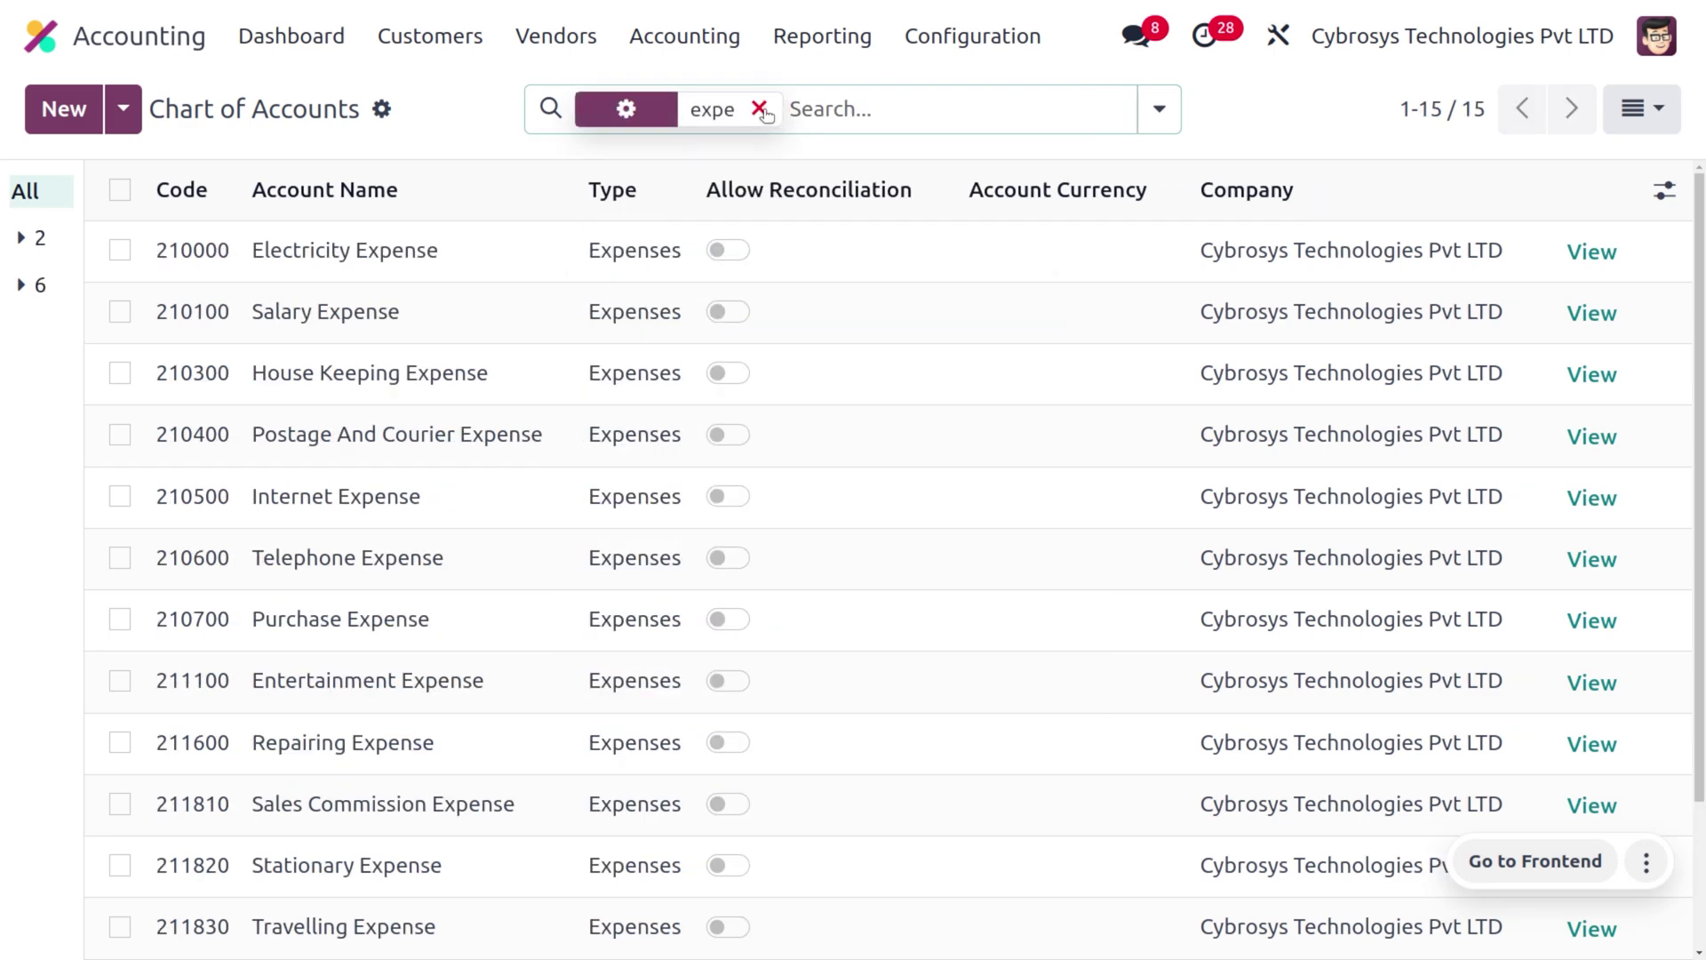
Search the accounts for "smith&co" instead and open the 600000 Smith&co Expense record to review its balance and details.
click(760, 108)
text(smith)
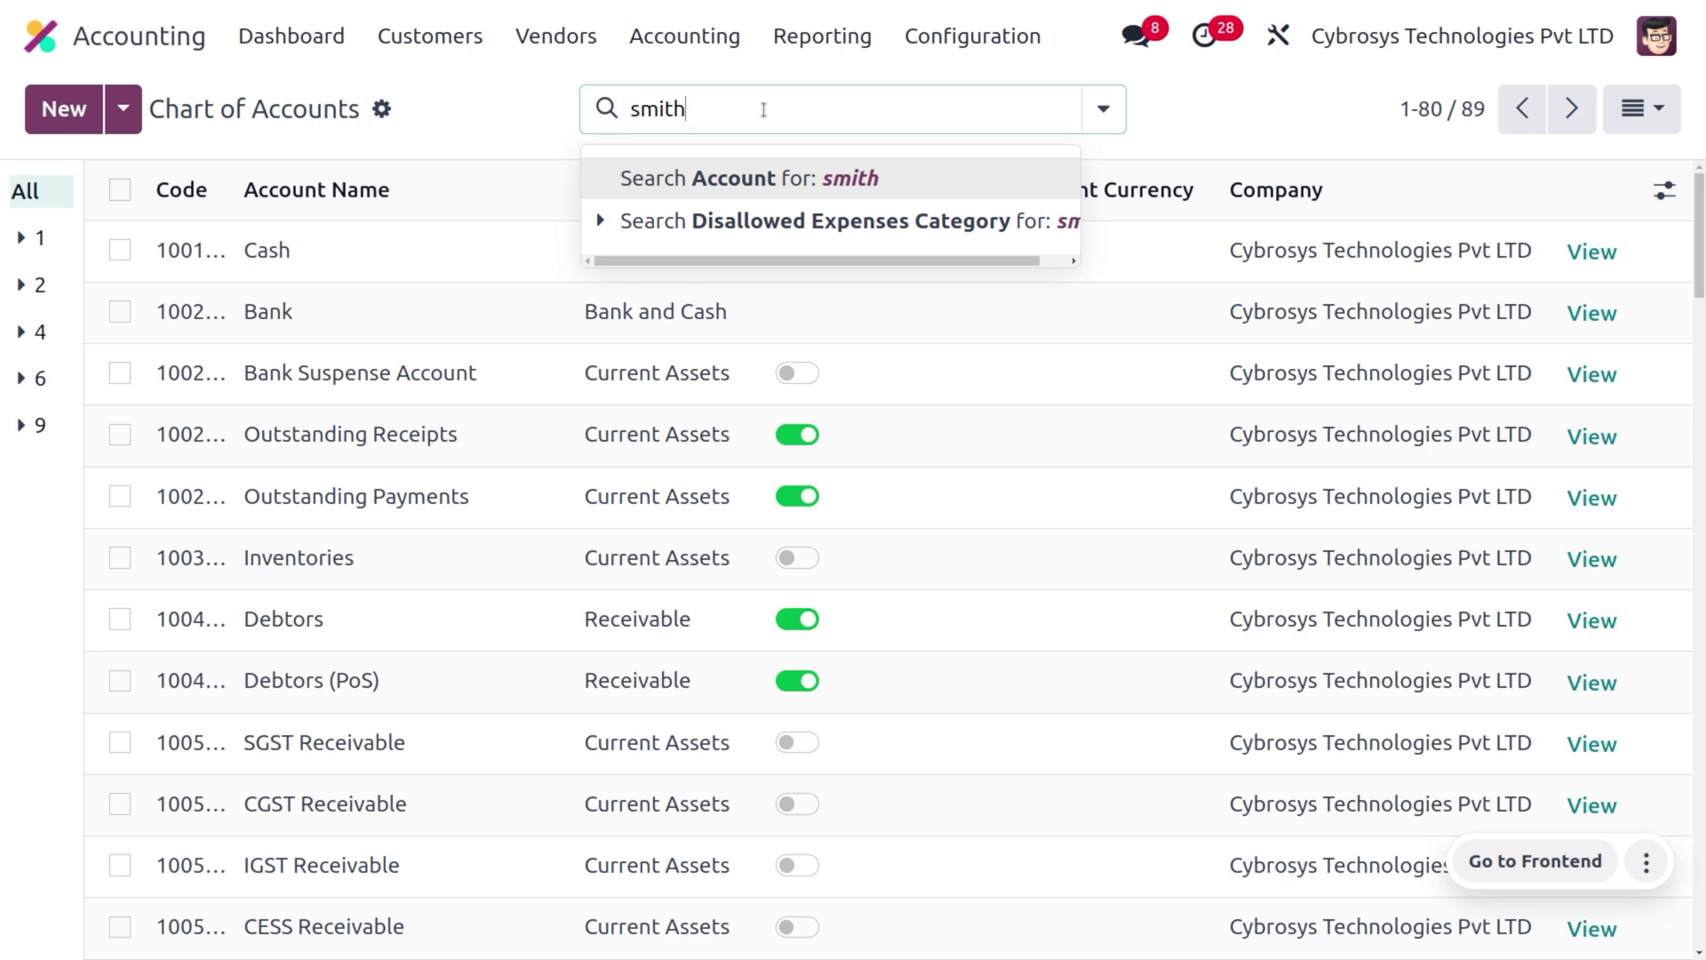
text(&co)
key(Return)
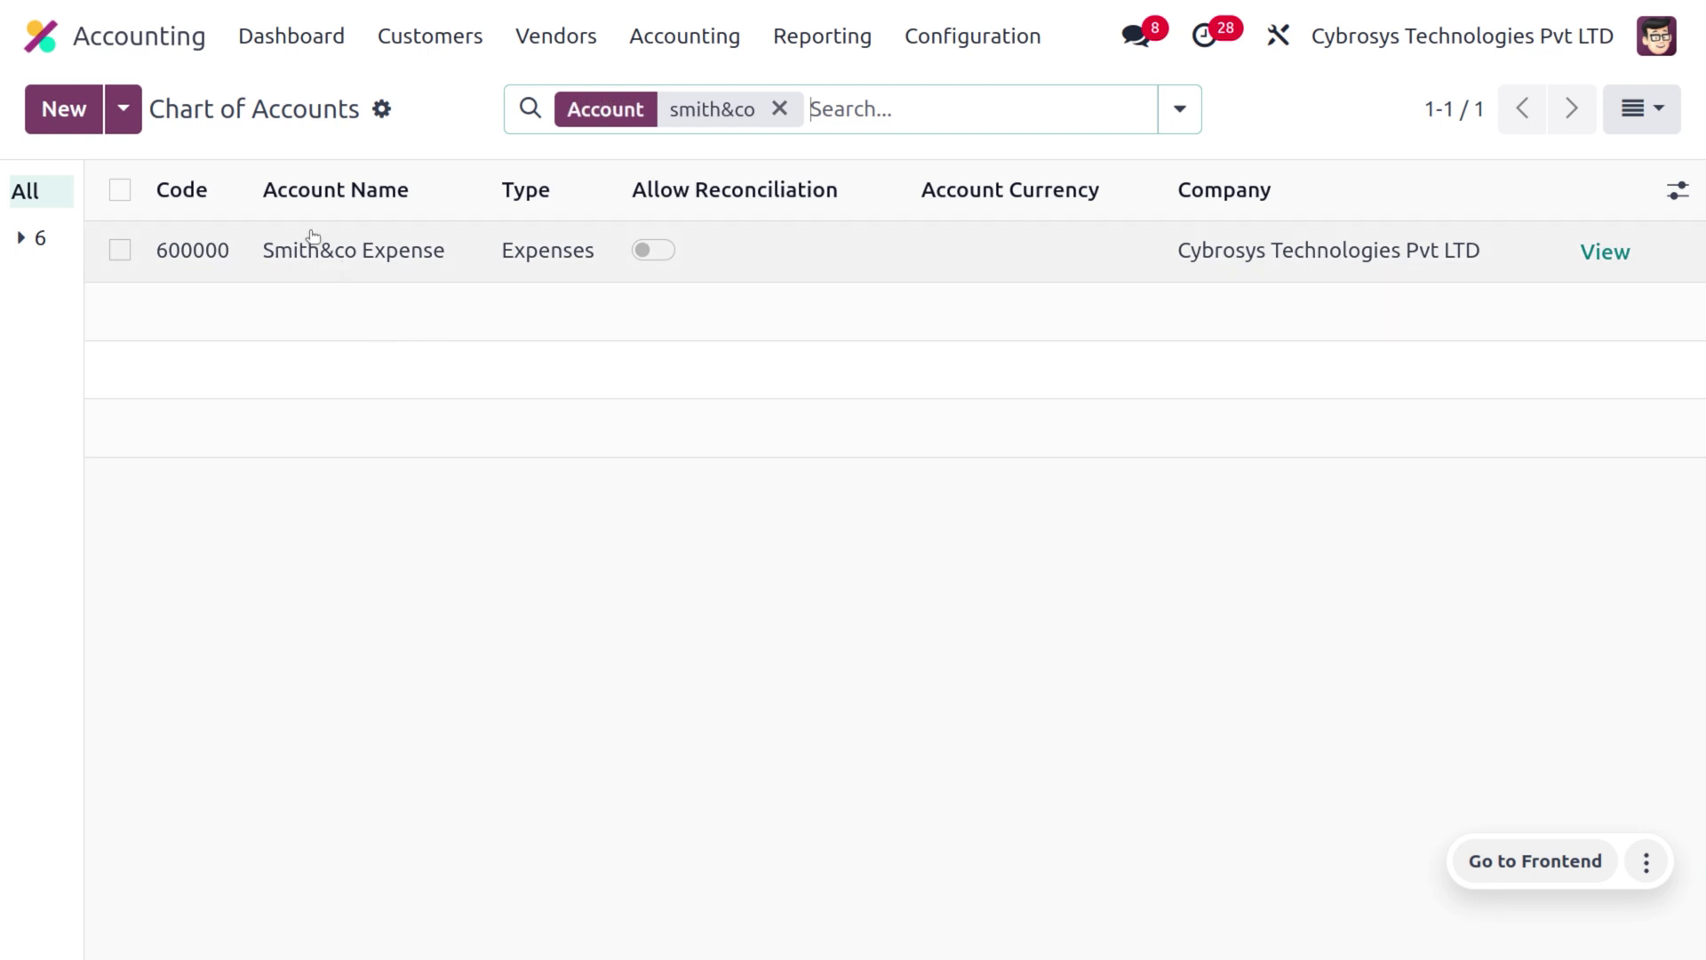
click(1625, 256)
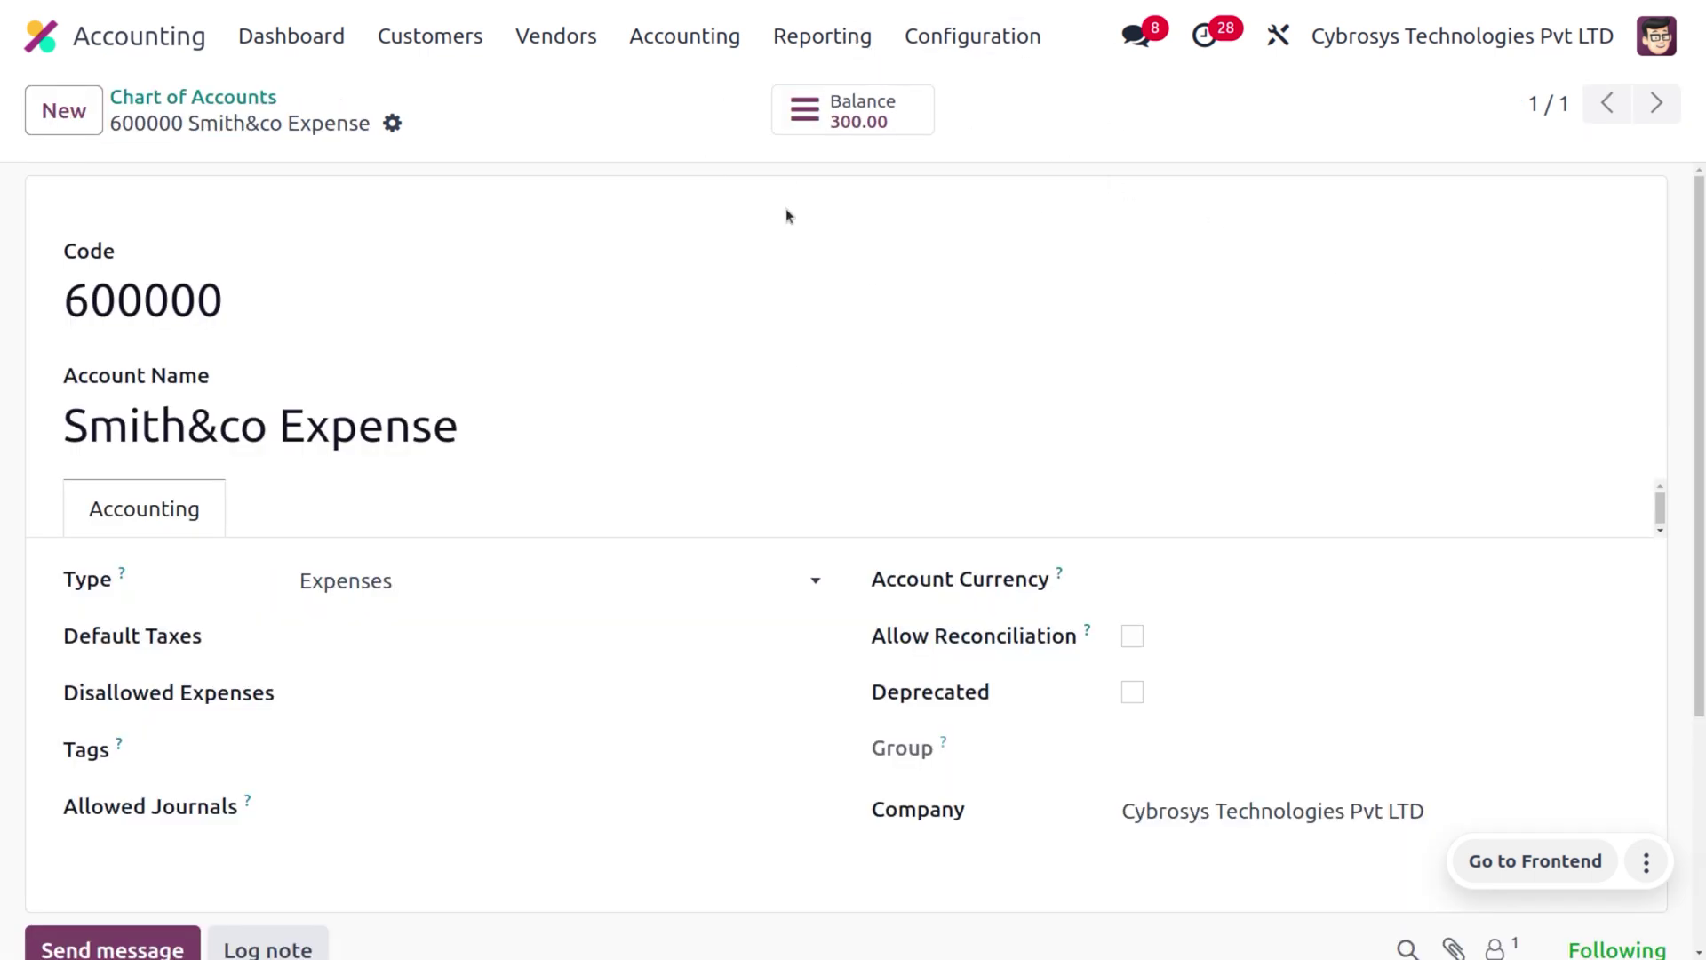
scroll(867, 749, down, 4)
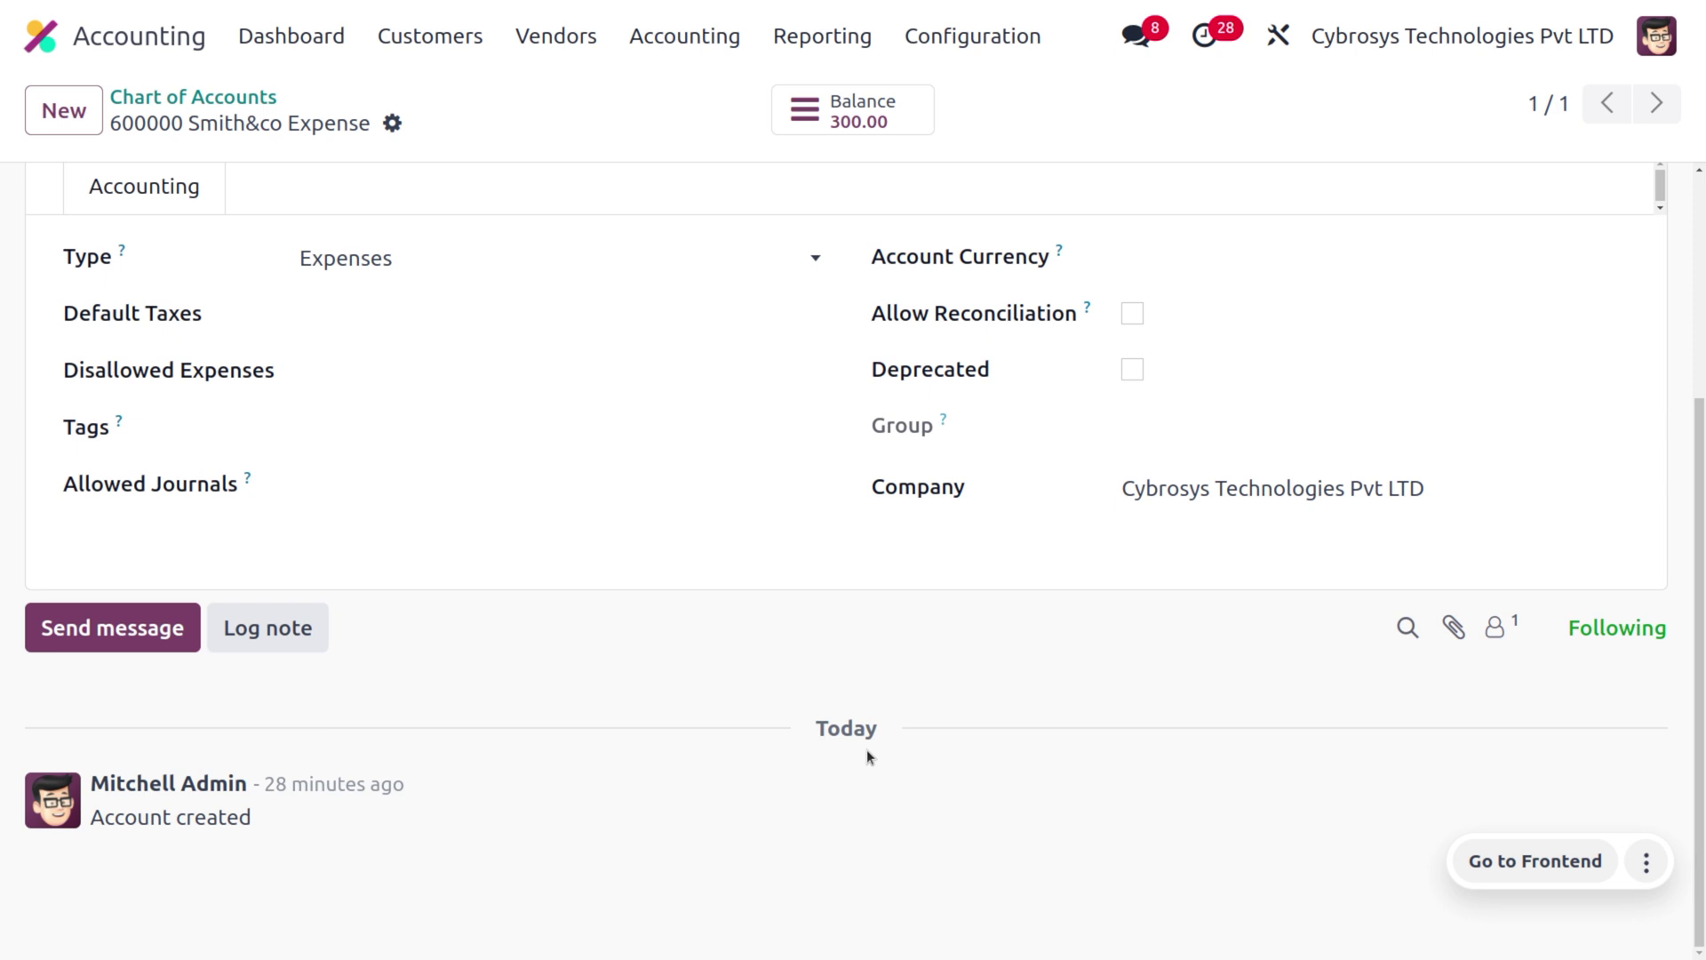
scroll(866, 749, up, 4)
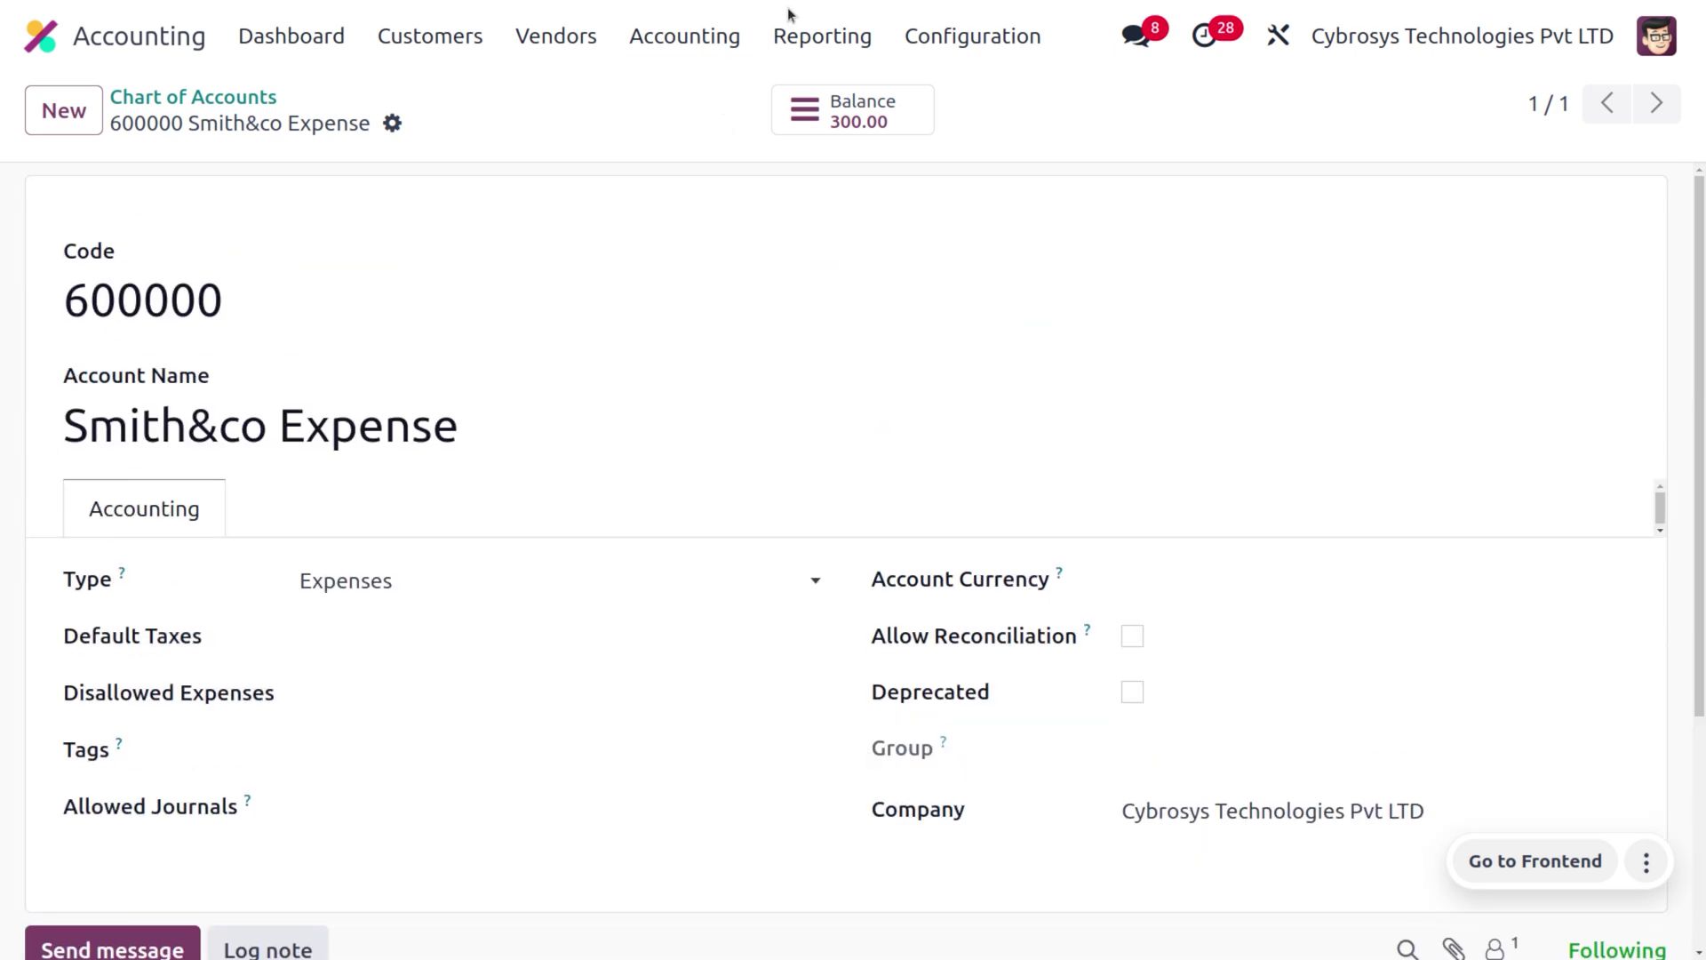
Open the Budgets Analysis report and expand the Smith&co group to review its budget lines.
click(814, 34)
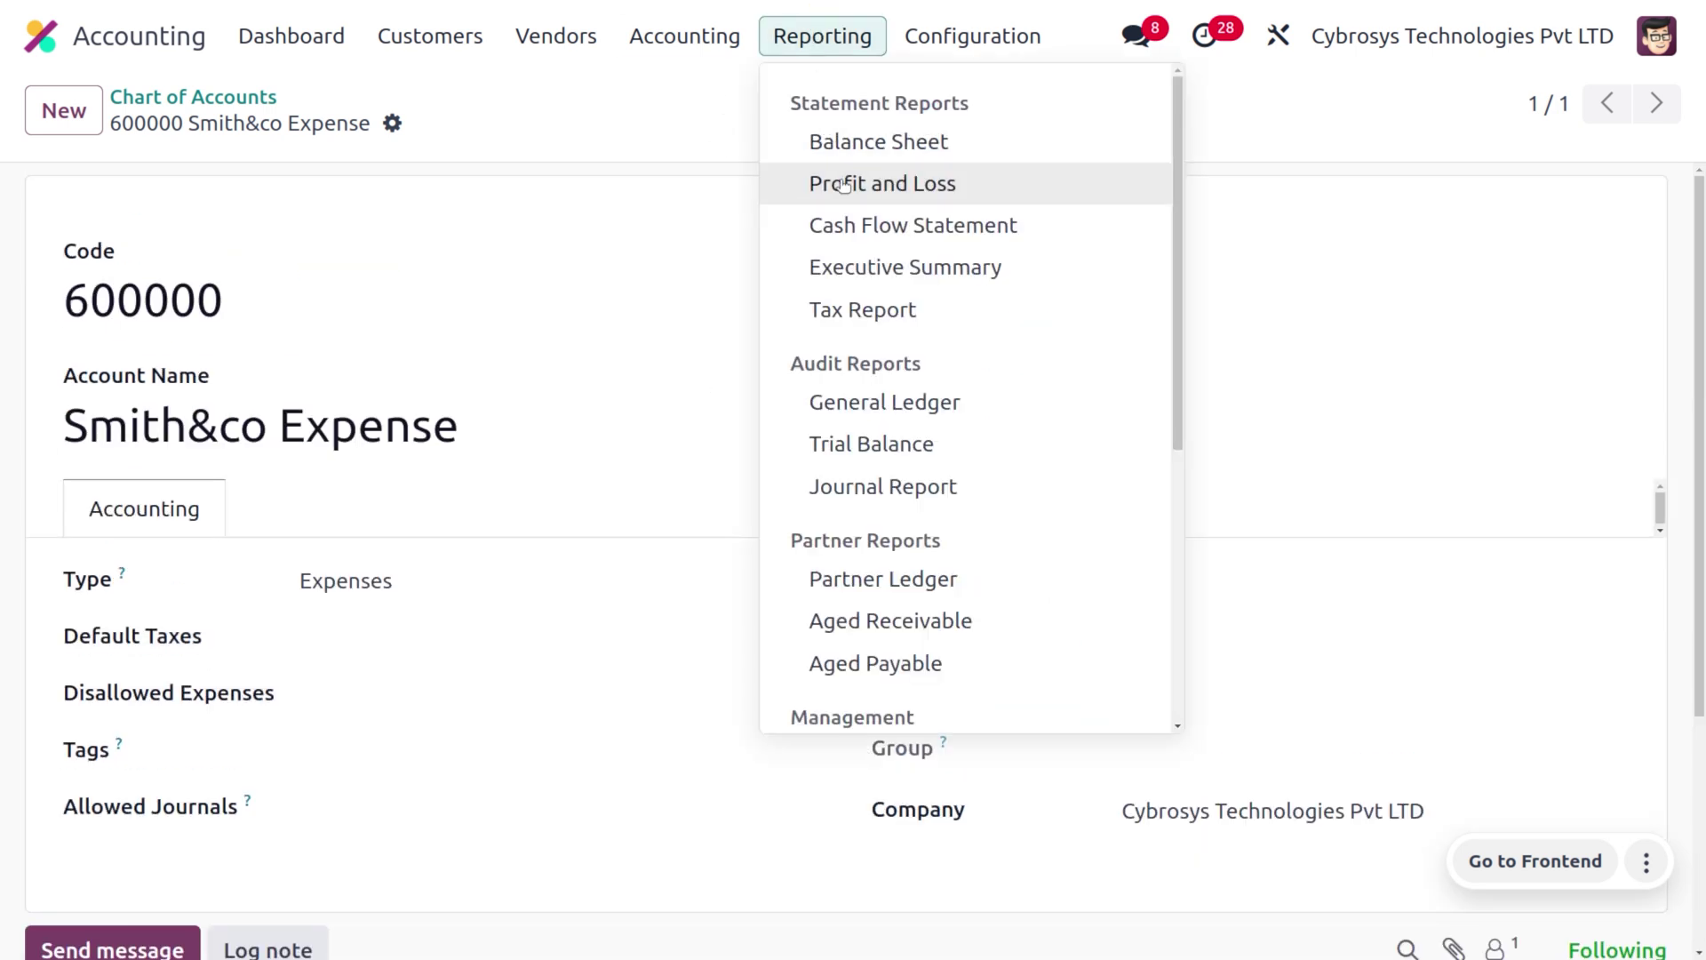
scroll(910, 586, down, 5)
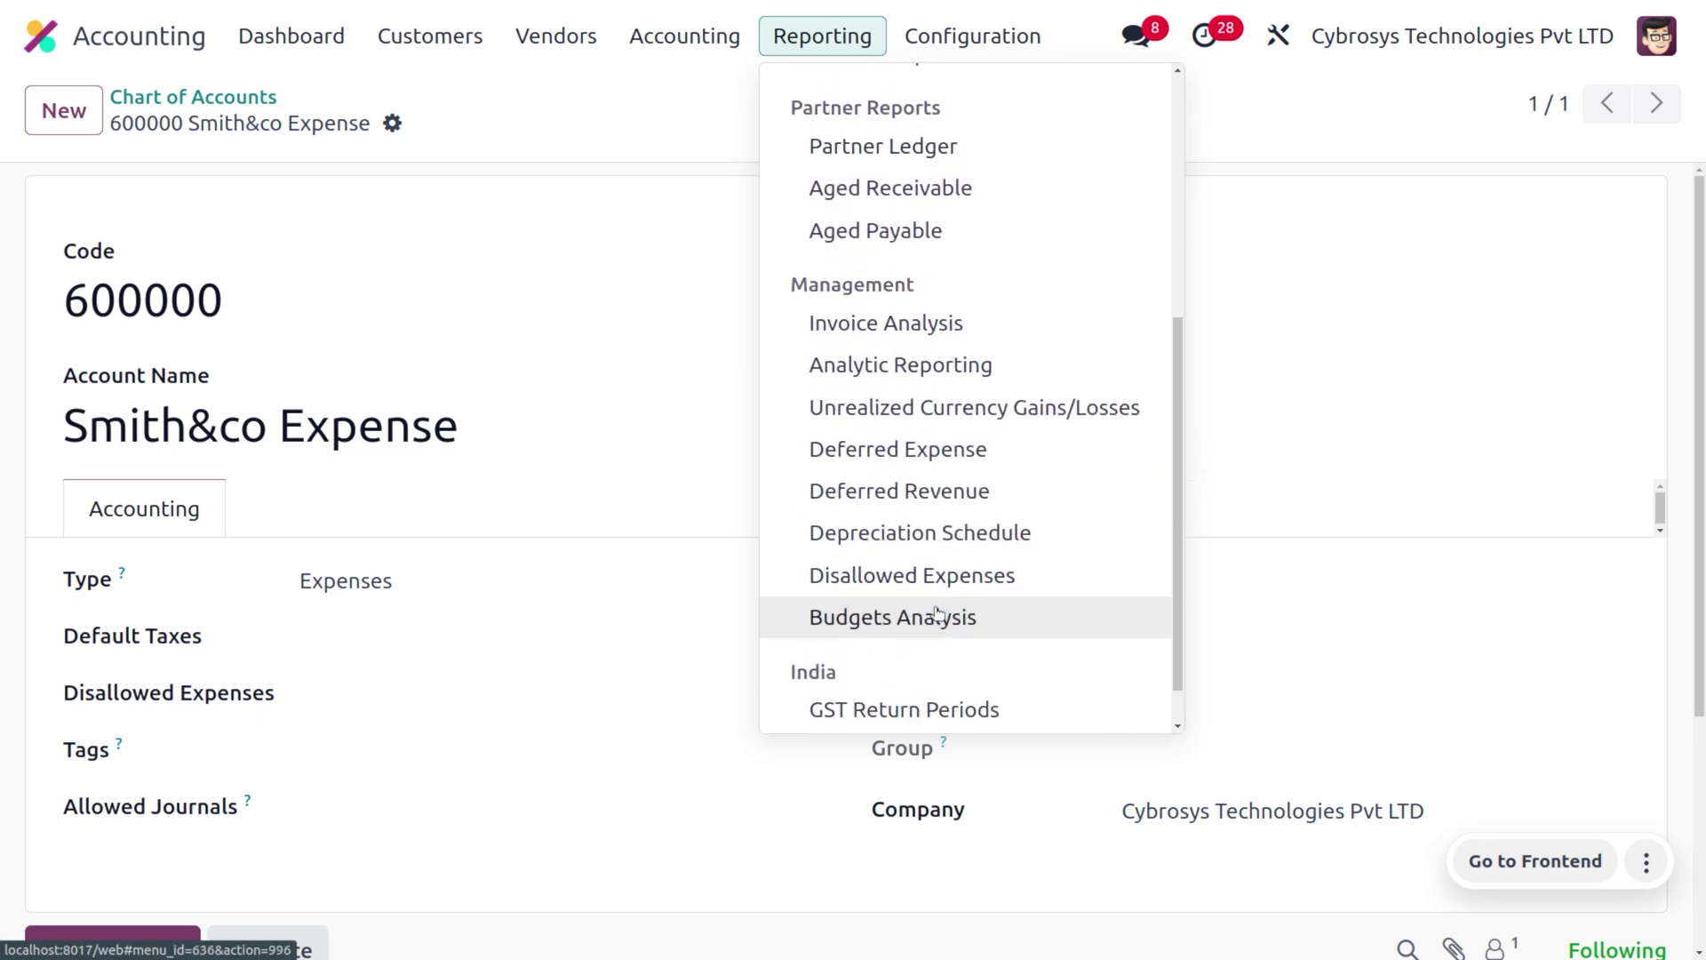
click(937, 614)
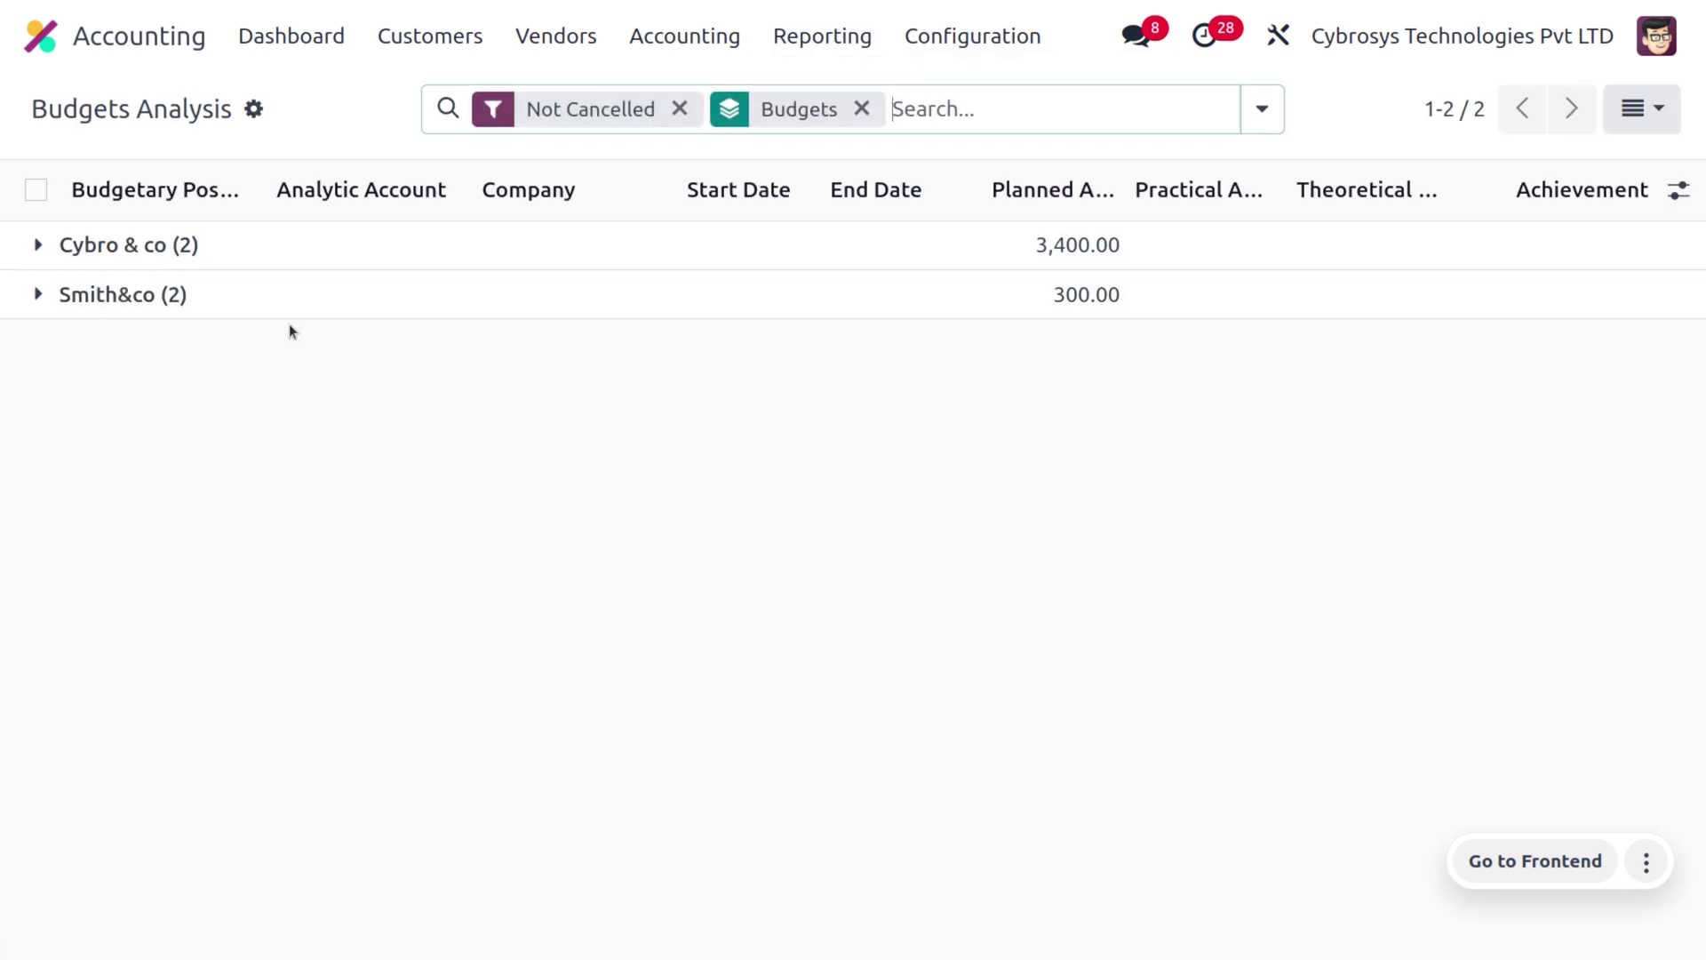
click(54, 303)
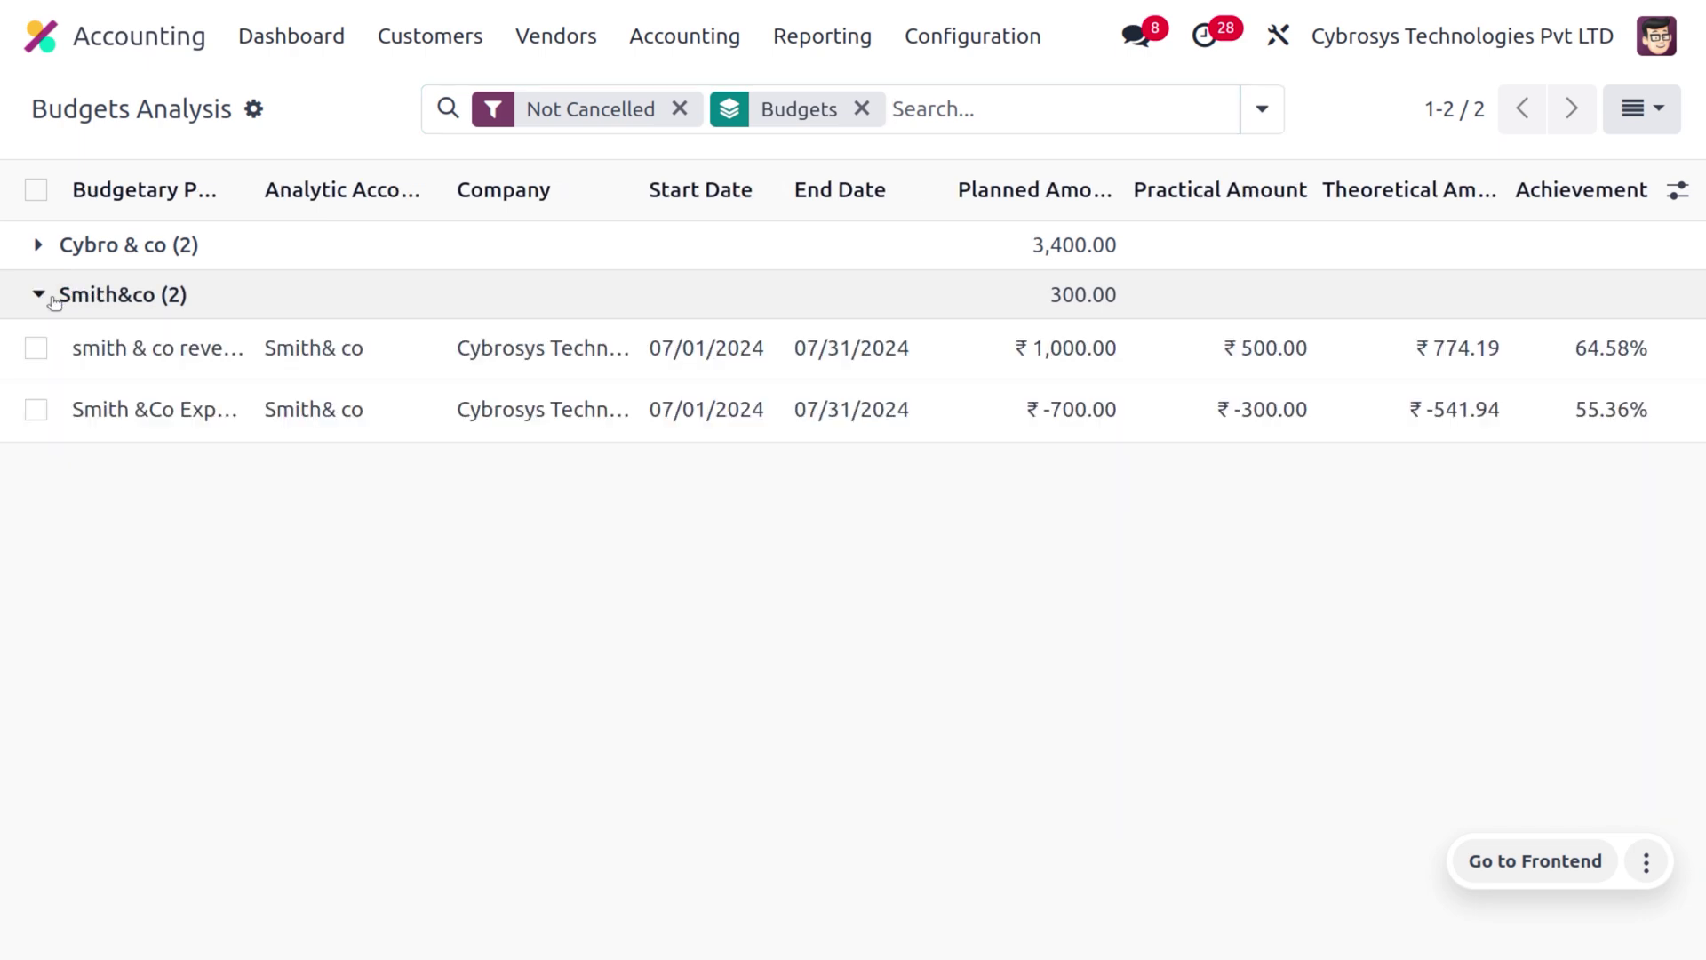